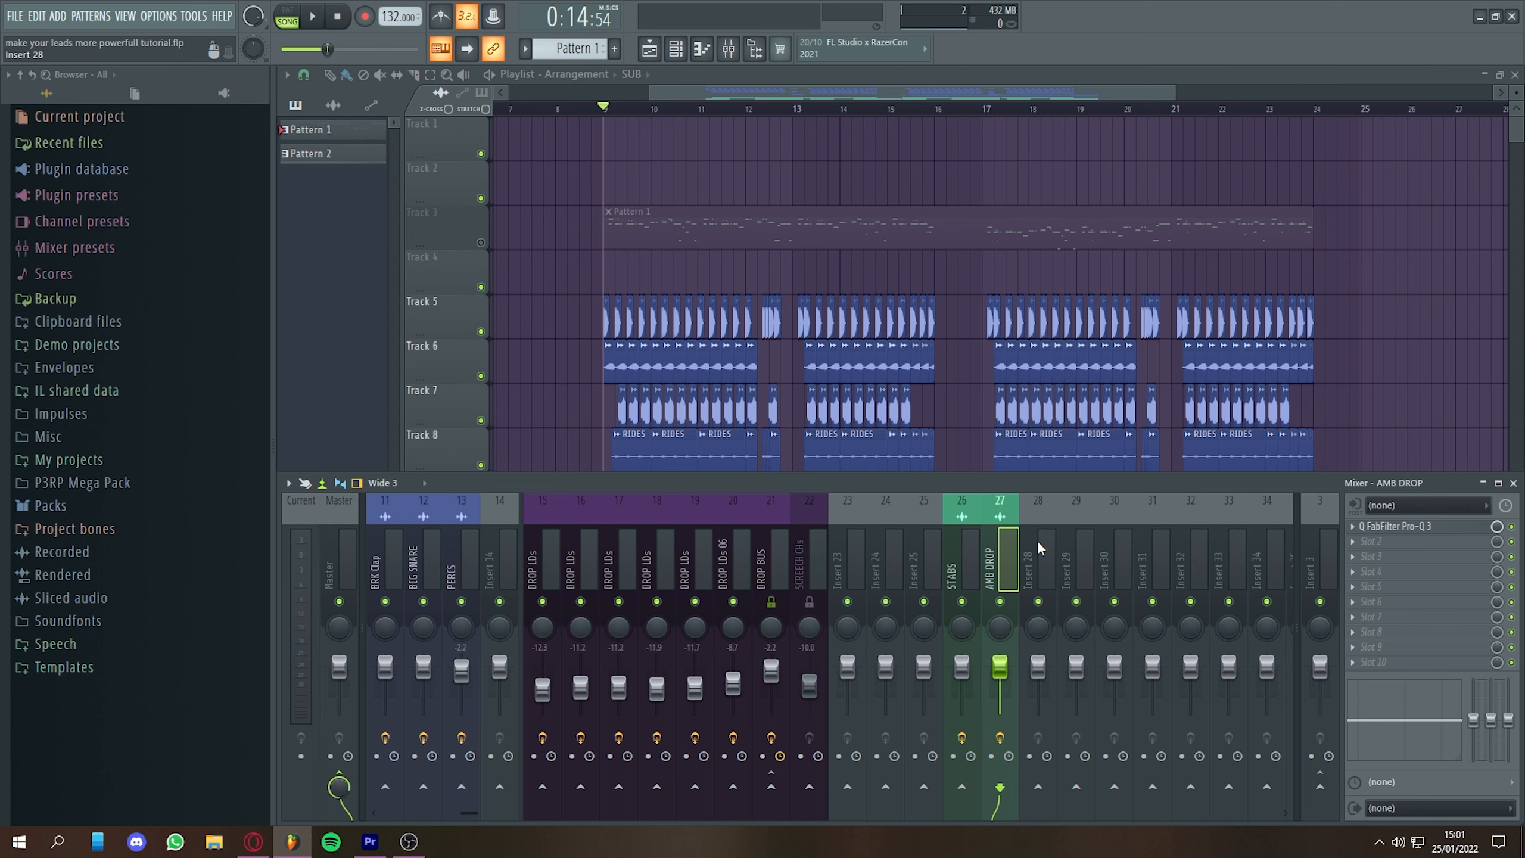
Hide the mixer and play back the drop arrangement in the playlist from bar 9
key("F9")
scroll(718, 478, "up", 2)
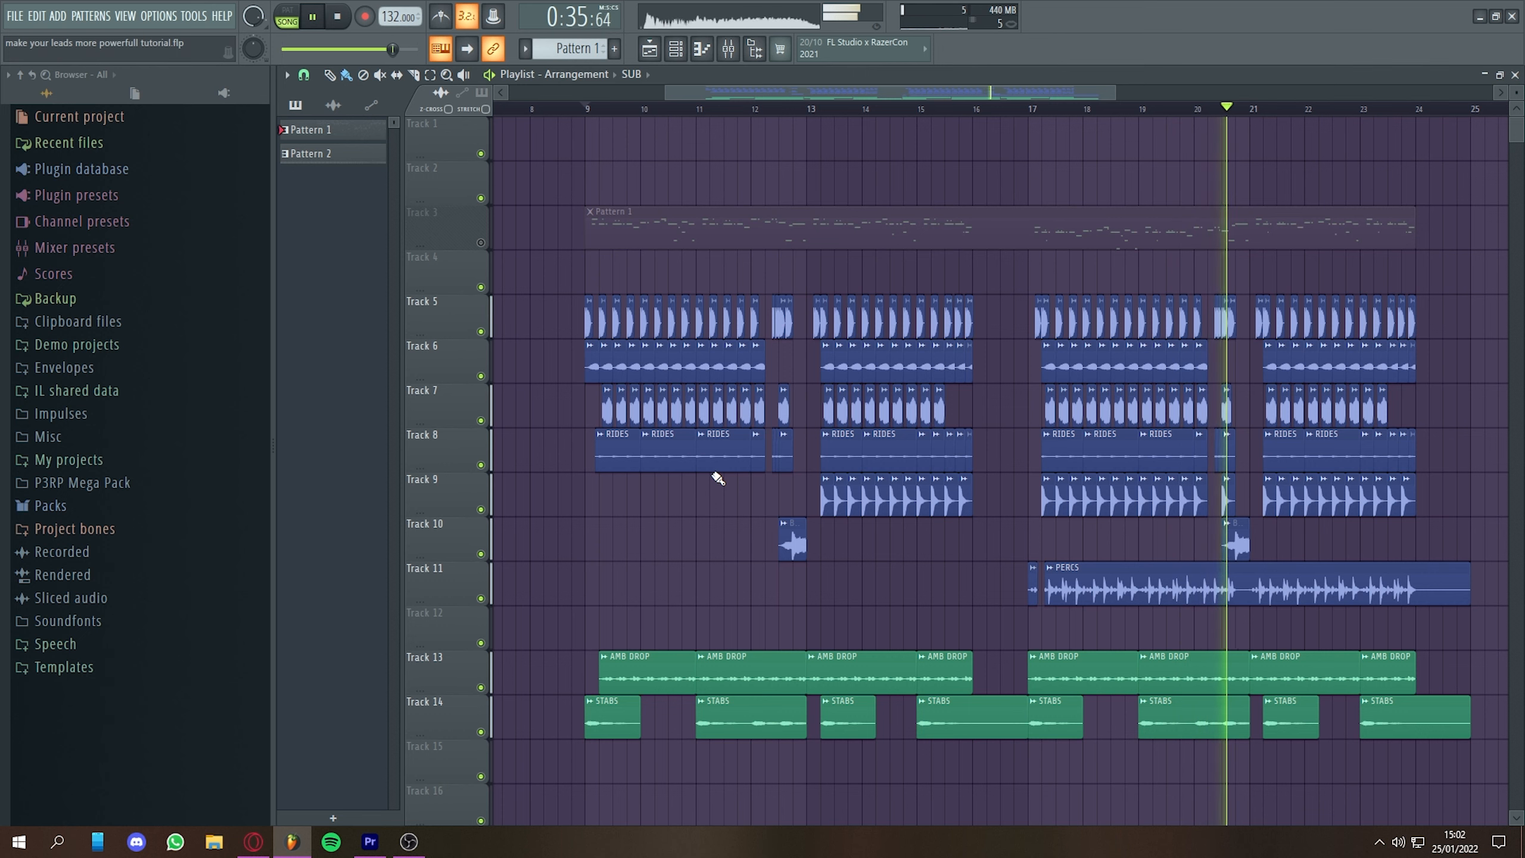
scroll(716, 480, "down", 1)
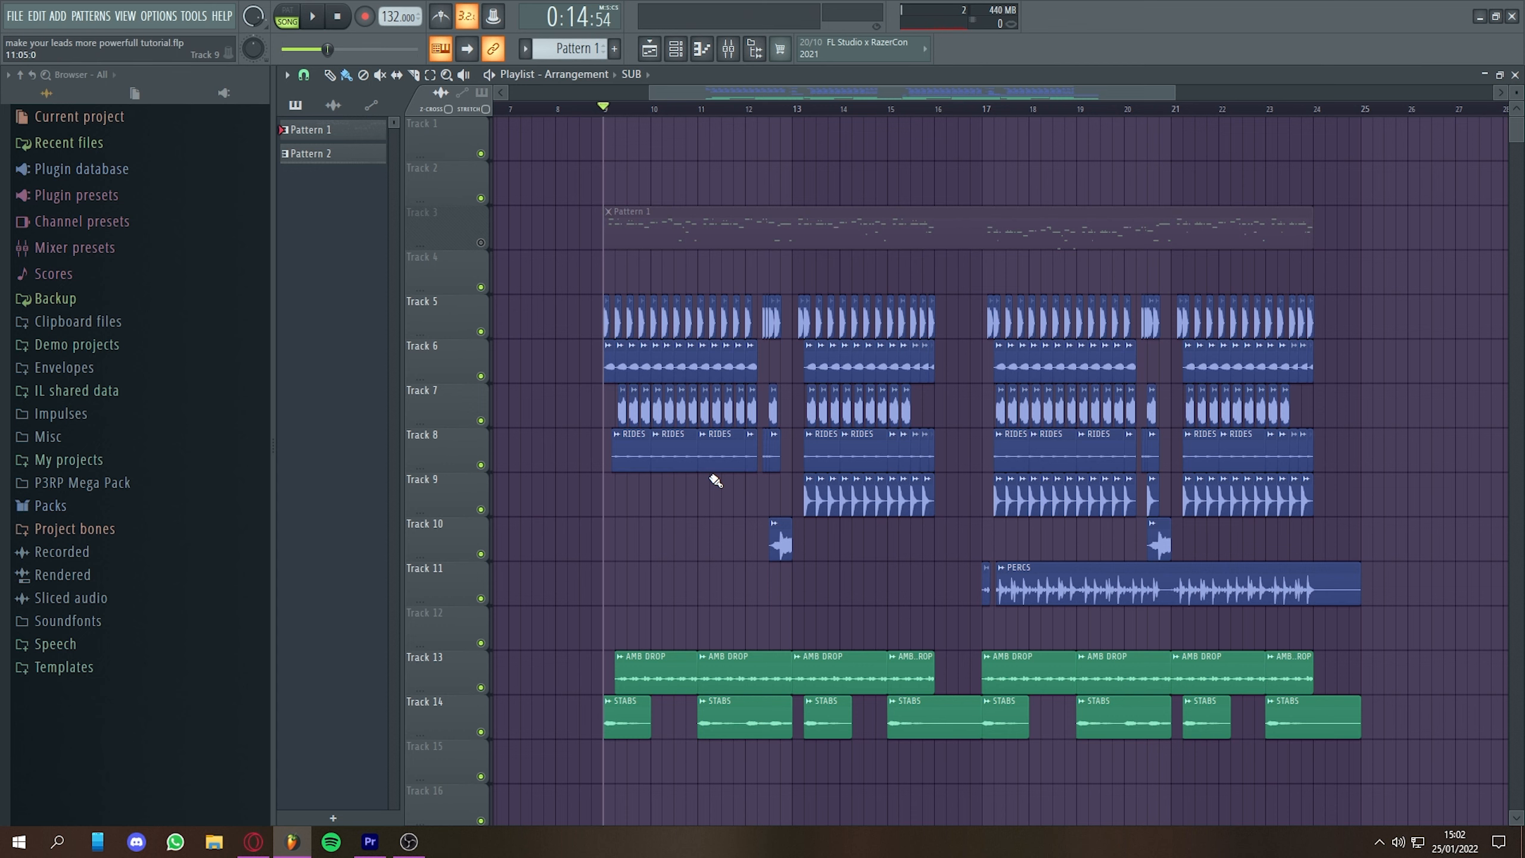
Examine the sampler settings of the STABS, BIG SNARE and BRK Clap audio clips, closing each one
double_click(635, 722)
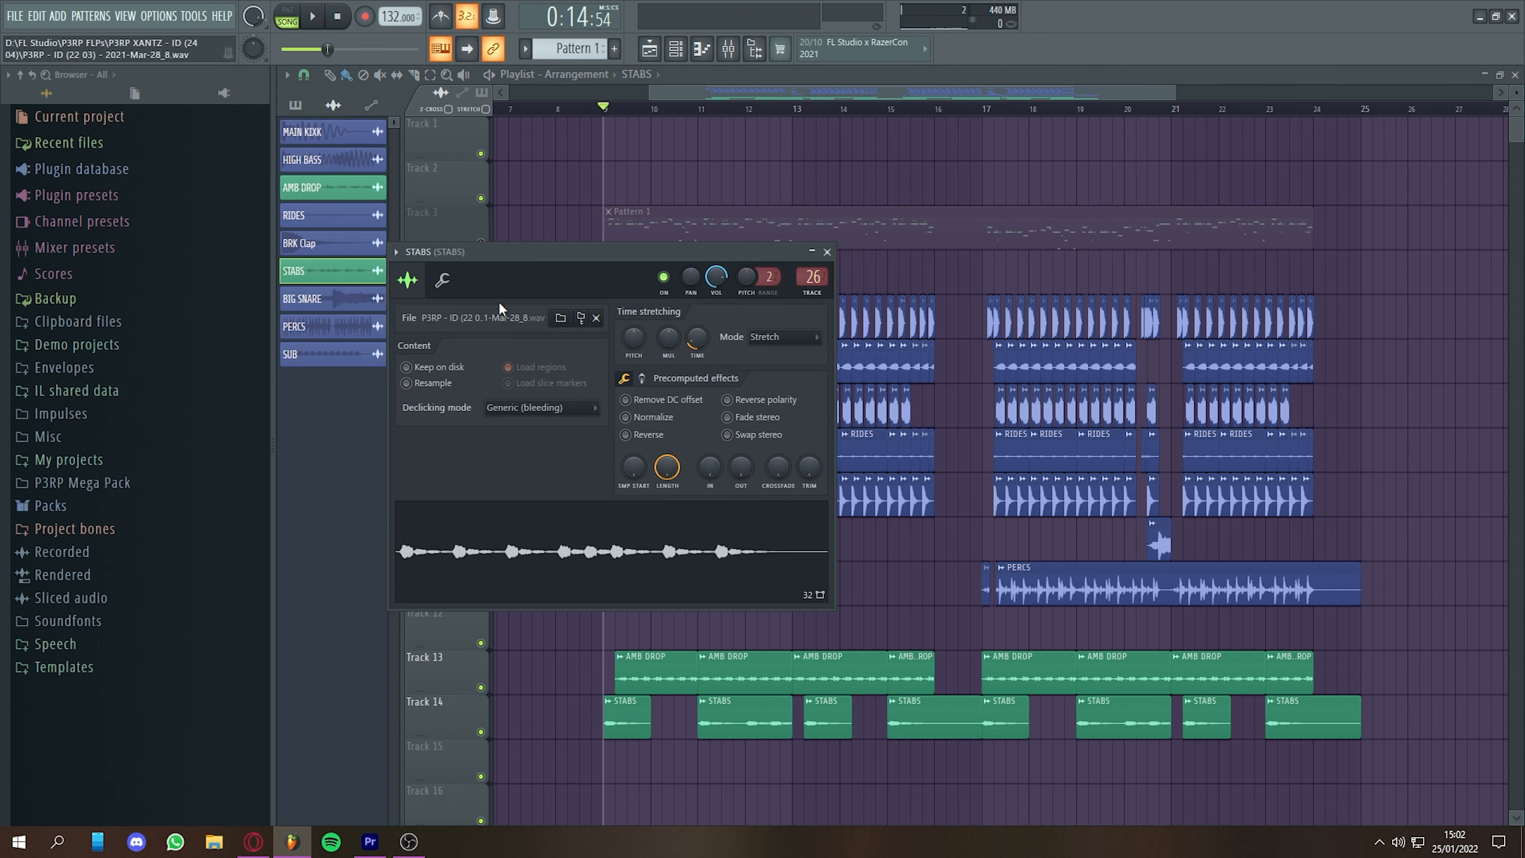
key("Escape")
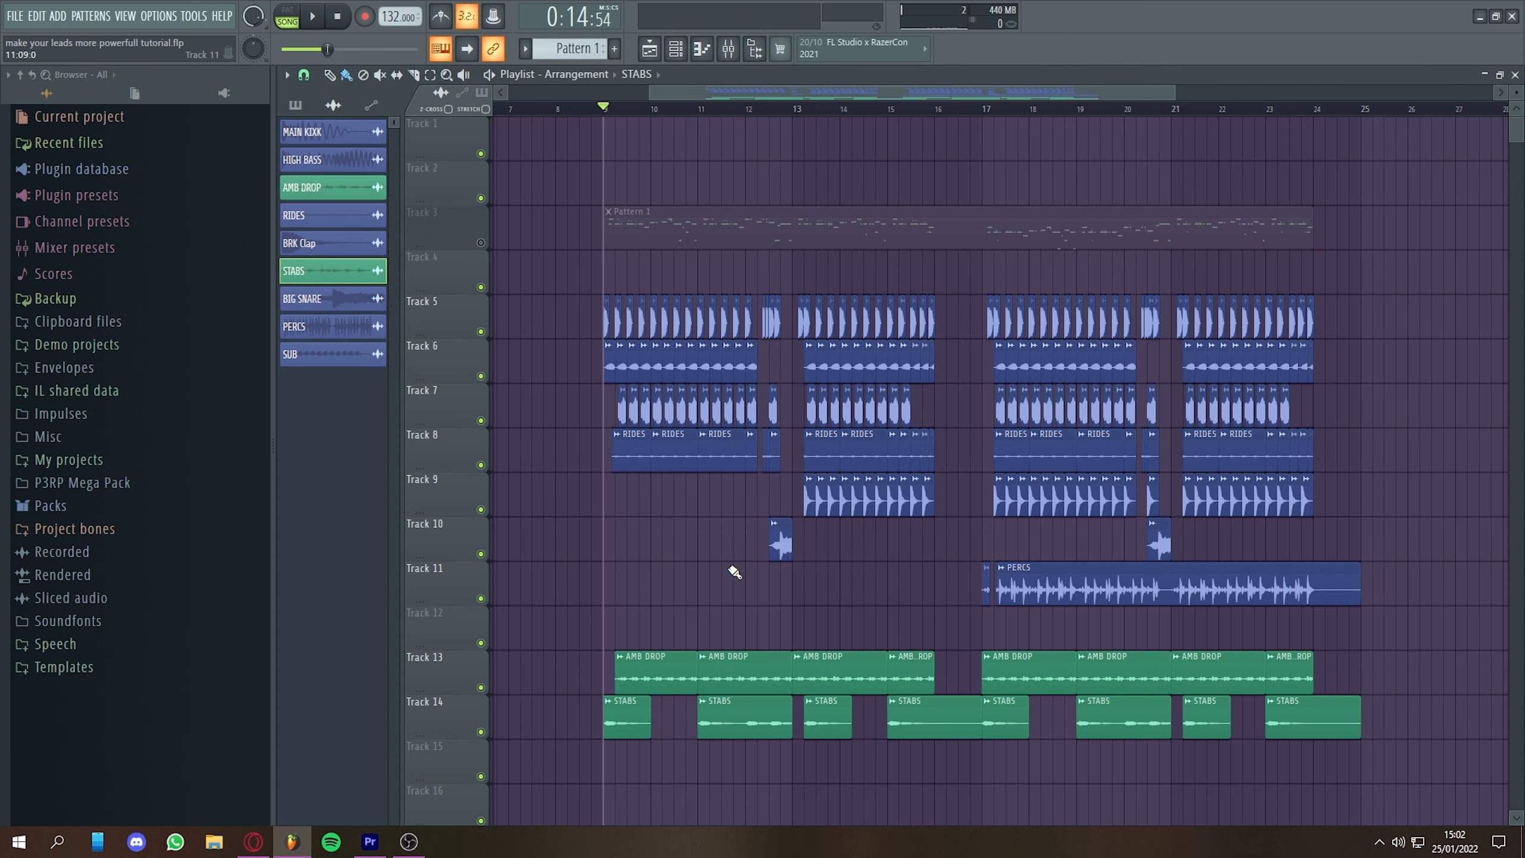
double_click(785, 544)
left_click_drag(1002, 218, 940, 252)
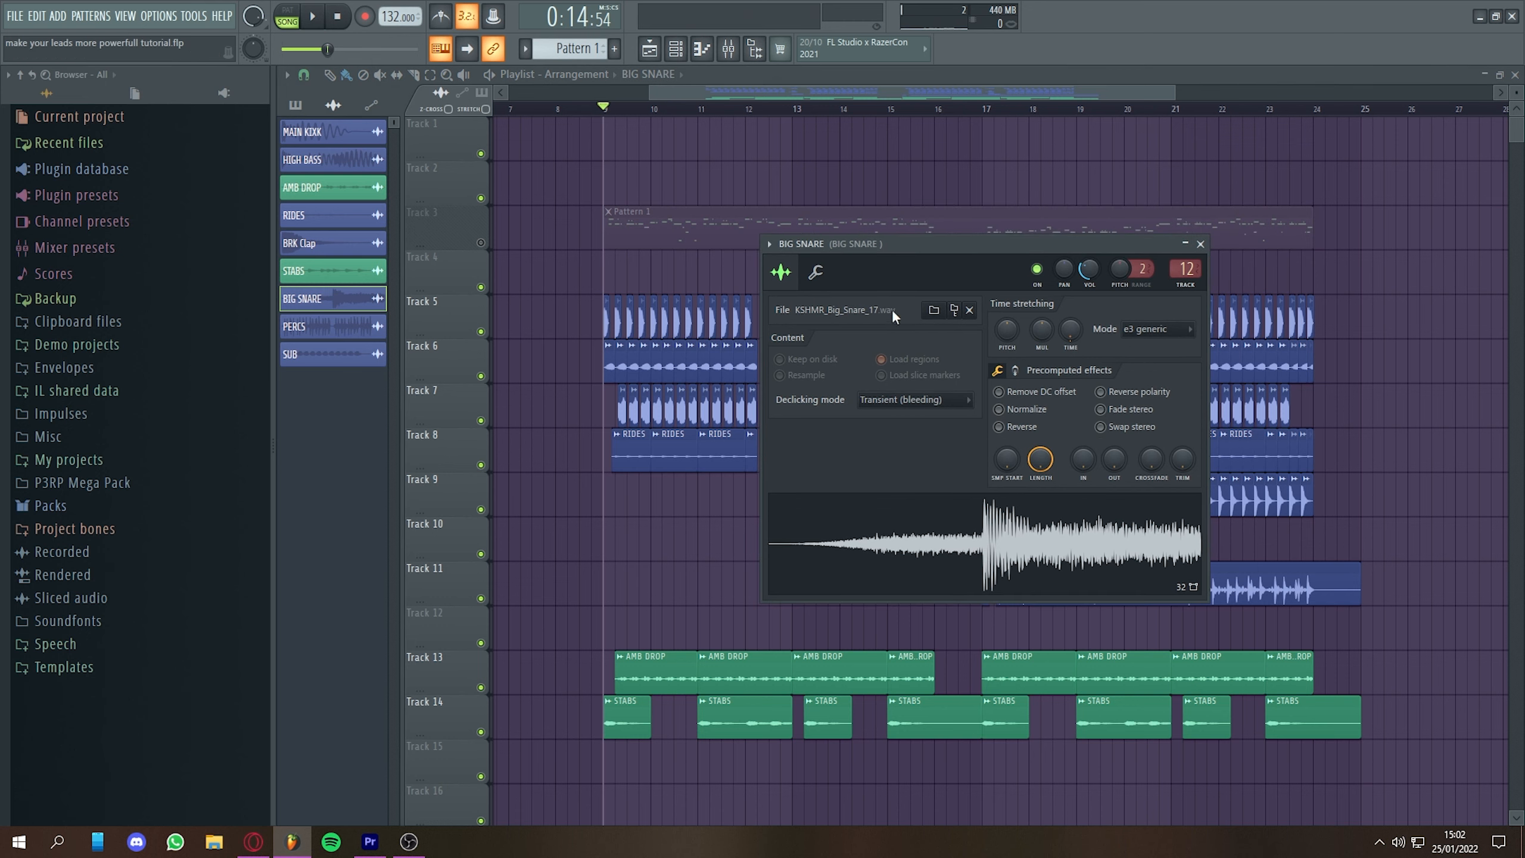
key("Escape")
double_click(877, 488)
left_click_drag(462, 239, 543, 257)
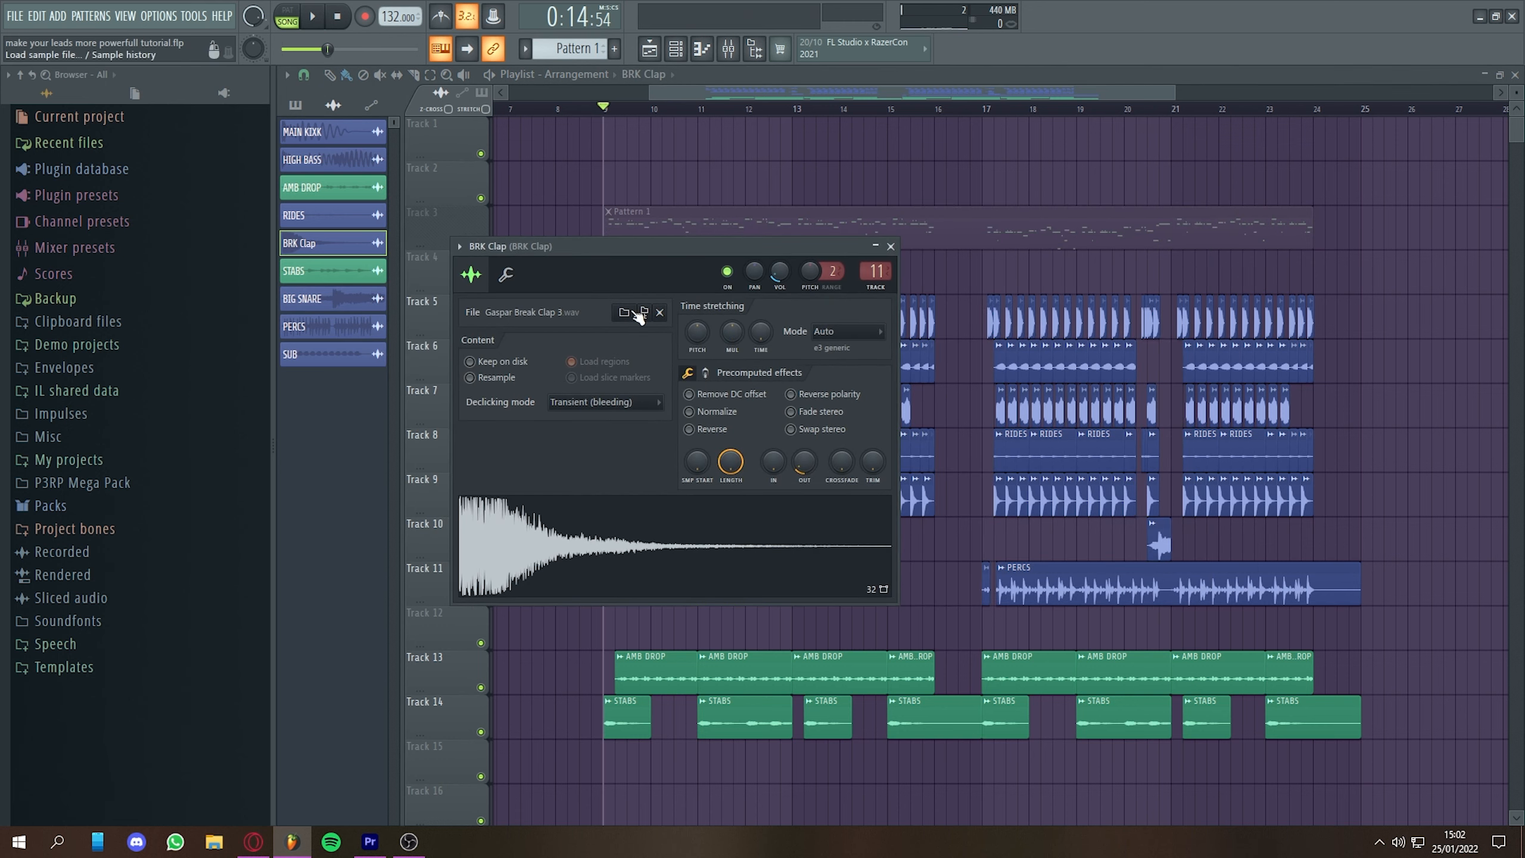
key("Escape")
Solo Track 3 containing Pattern 1 and bring up the DROP LDs inserts in the mixer
scroll(658, 363, "up", 1)
right_click(481, 242)
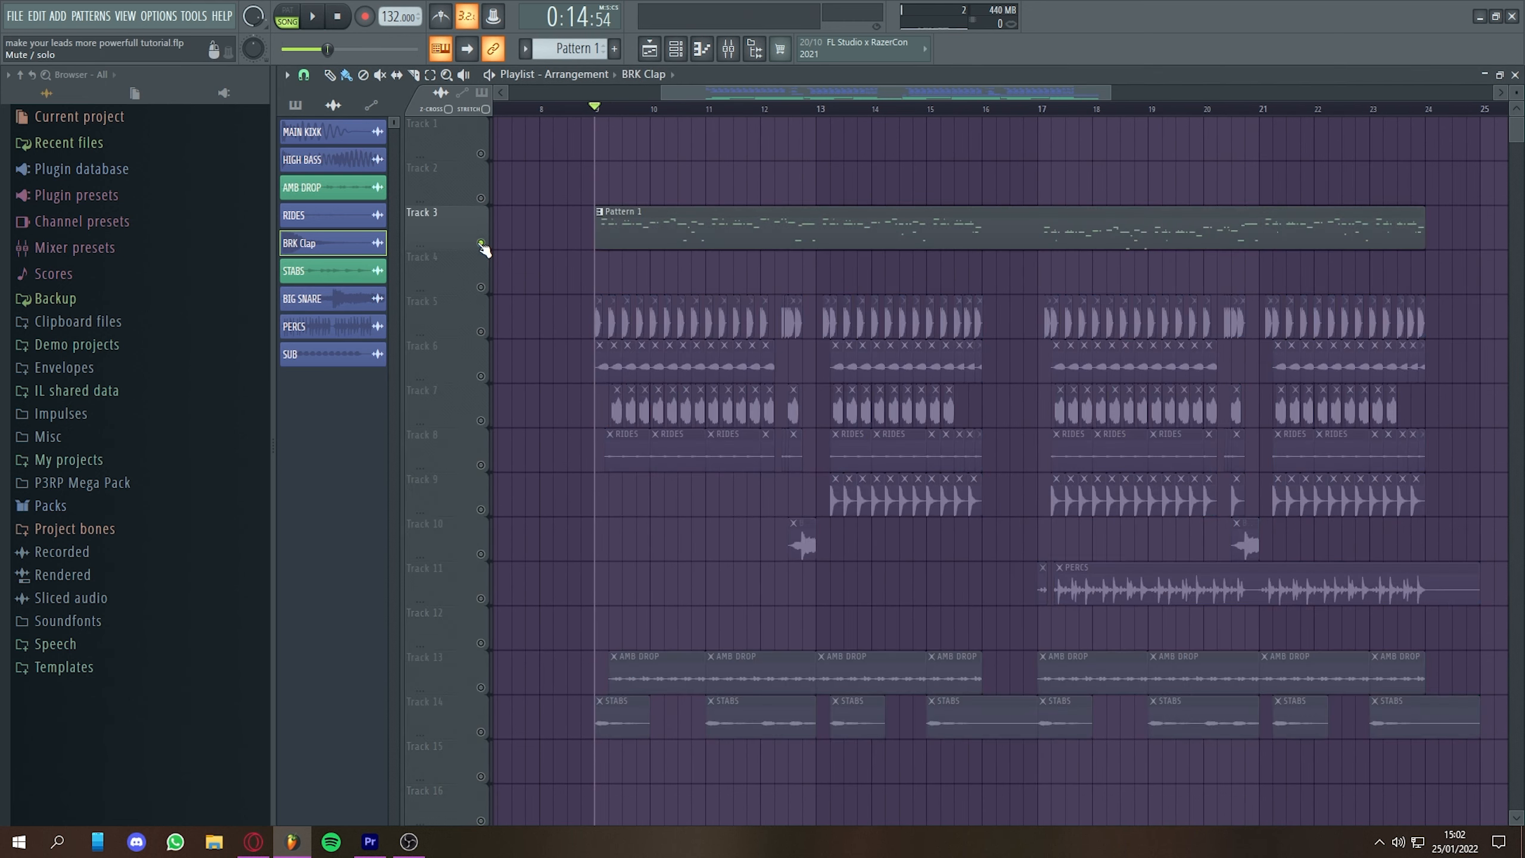
left_click(619, 223)
left_click(728, 53)
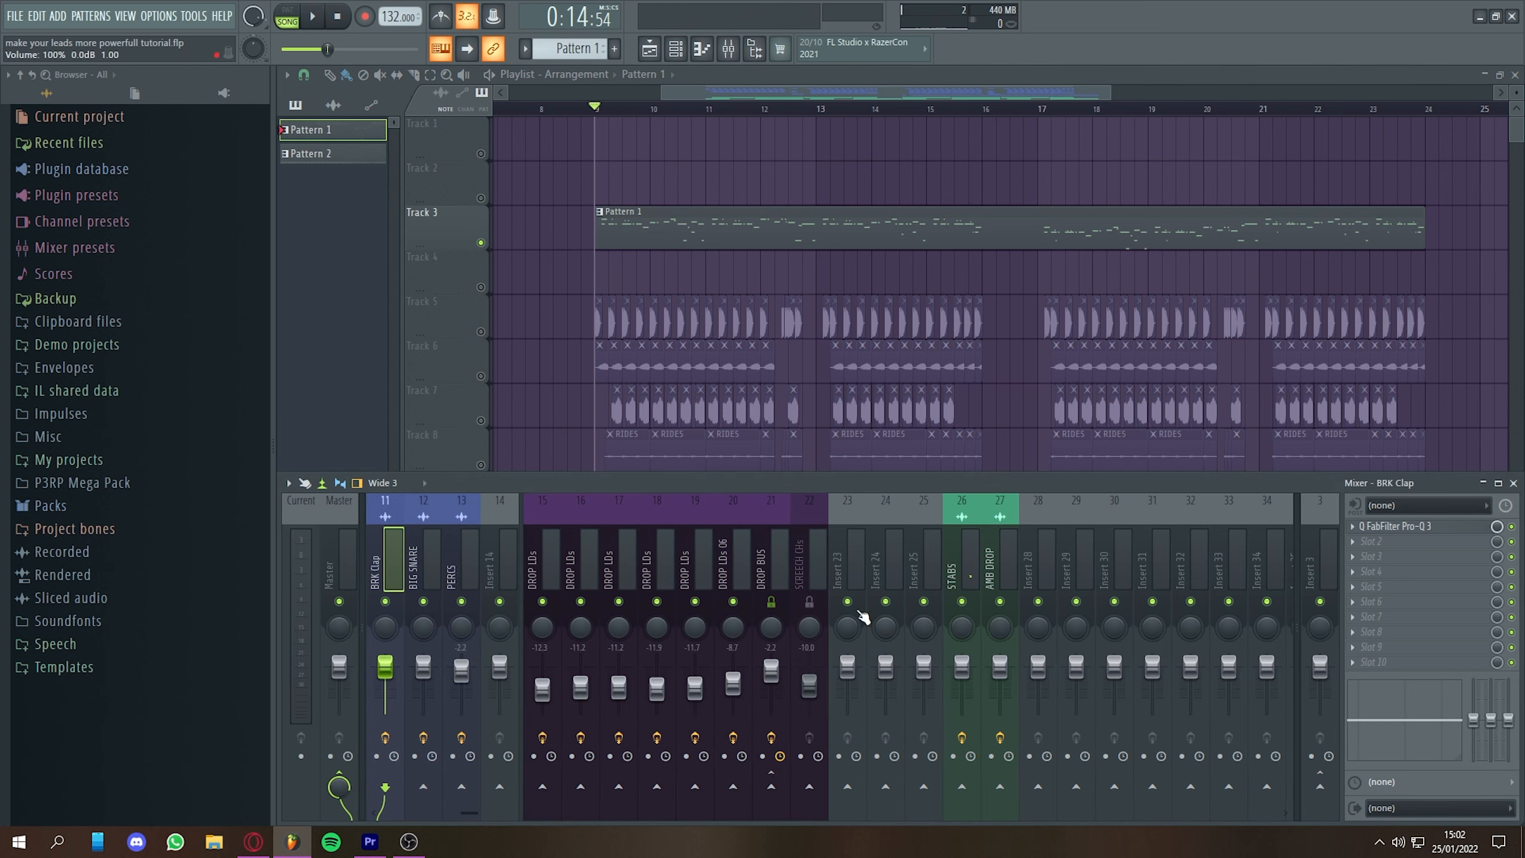
scroll(846, 646, "up", 3)
left_click(885, 737)
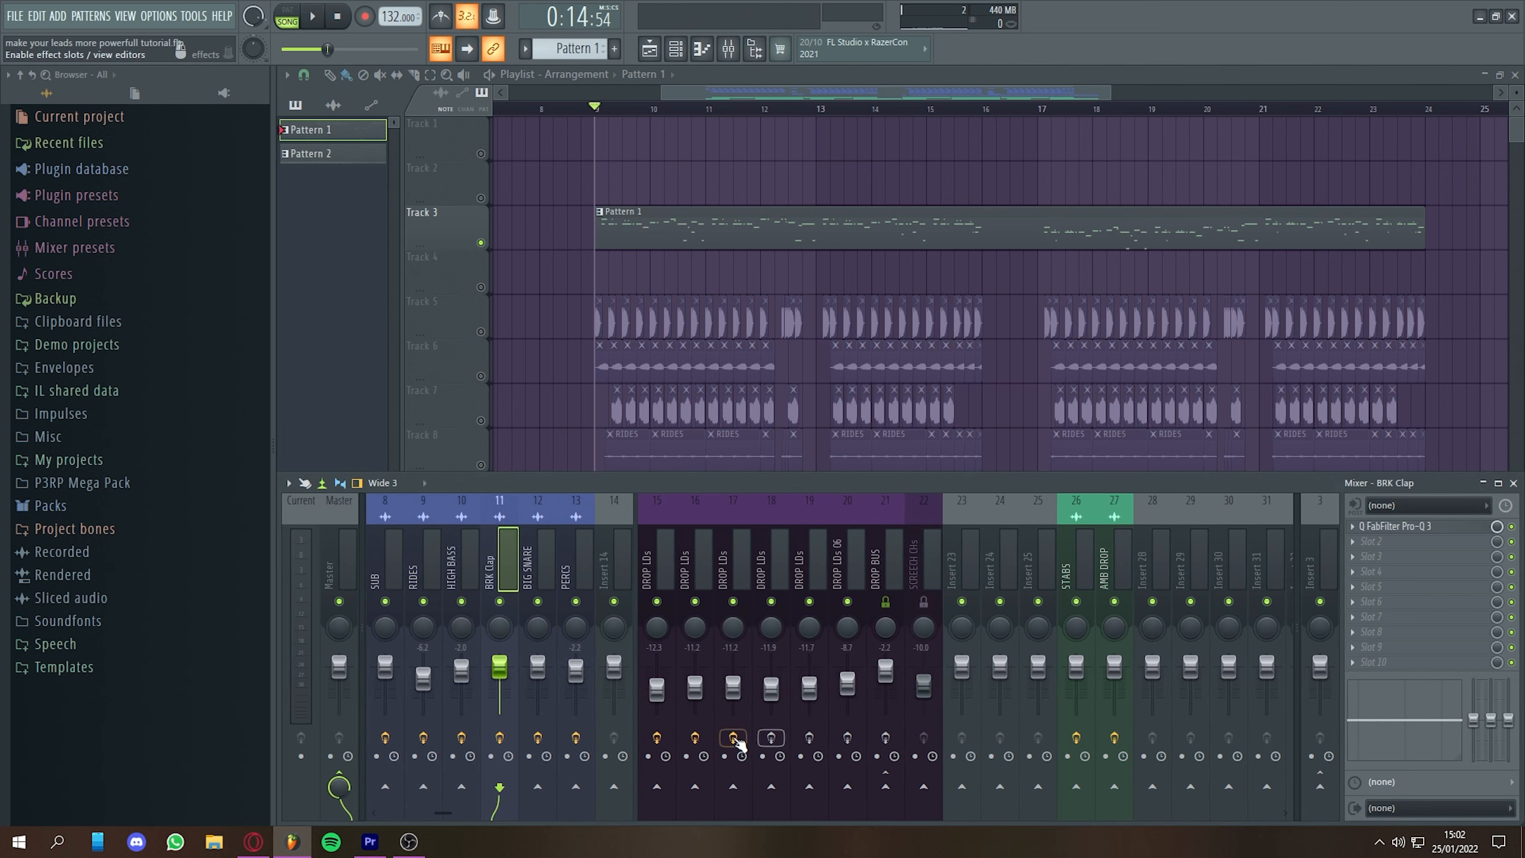
scroll(663, 375, "up", 1)
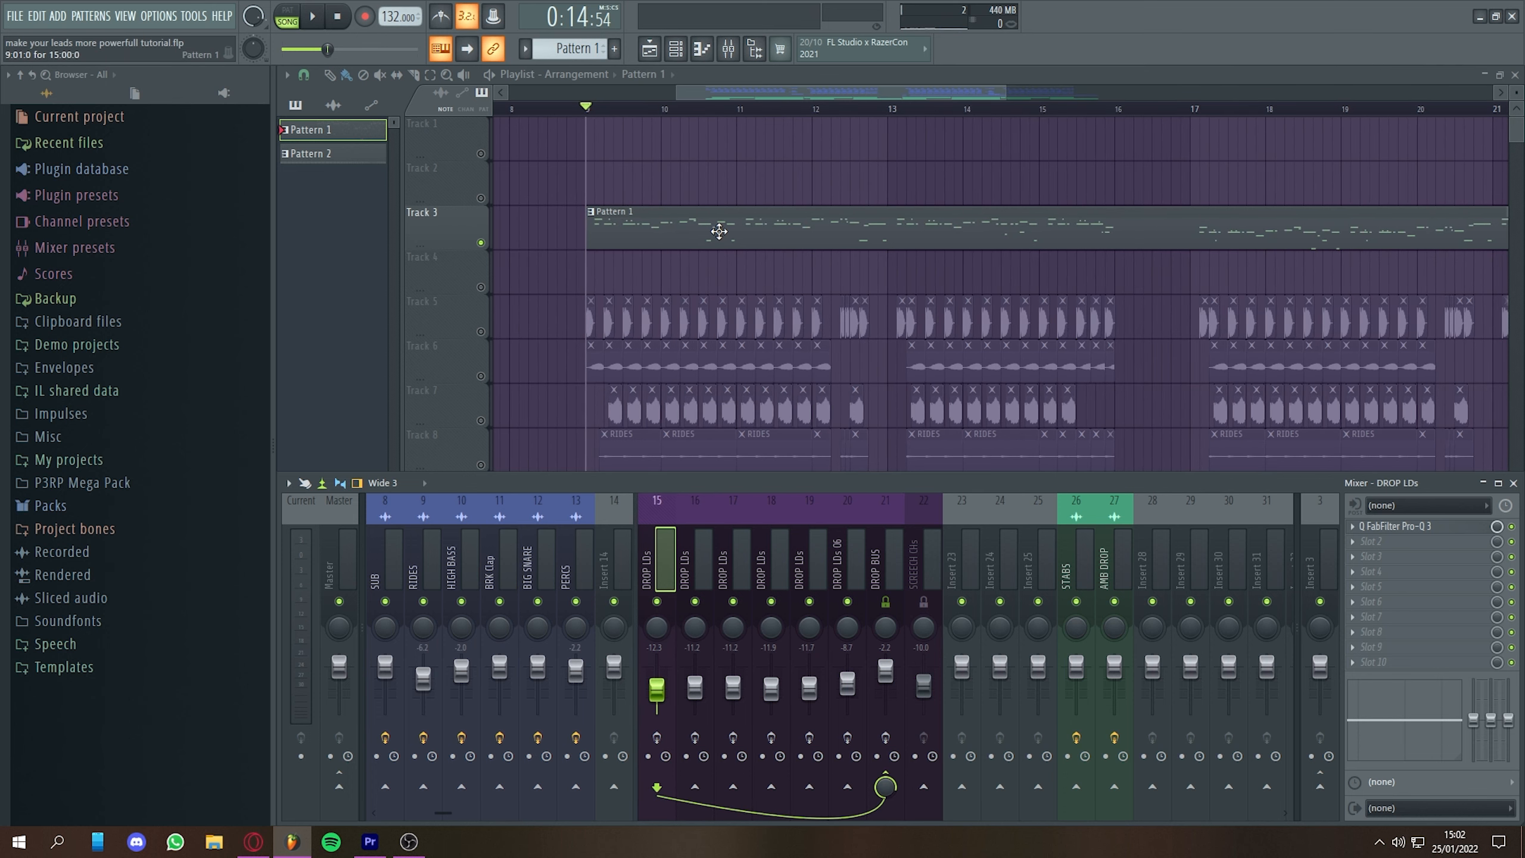
scroll(719, 231, "down", 1)
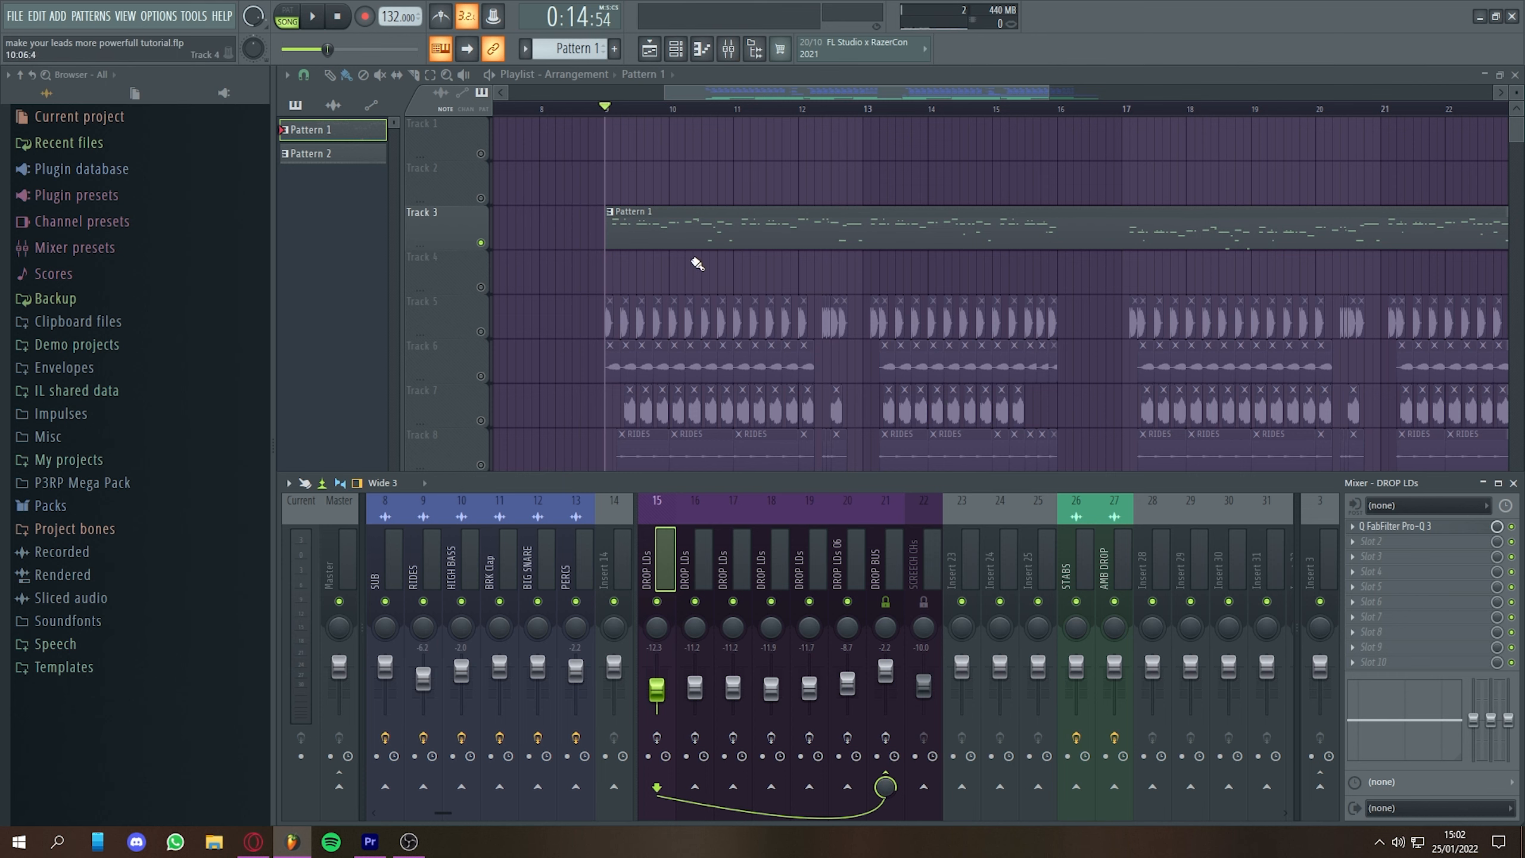
left_click(702, 49)
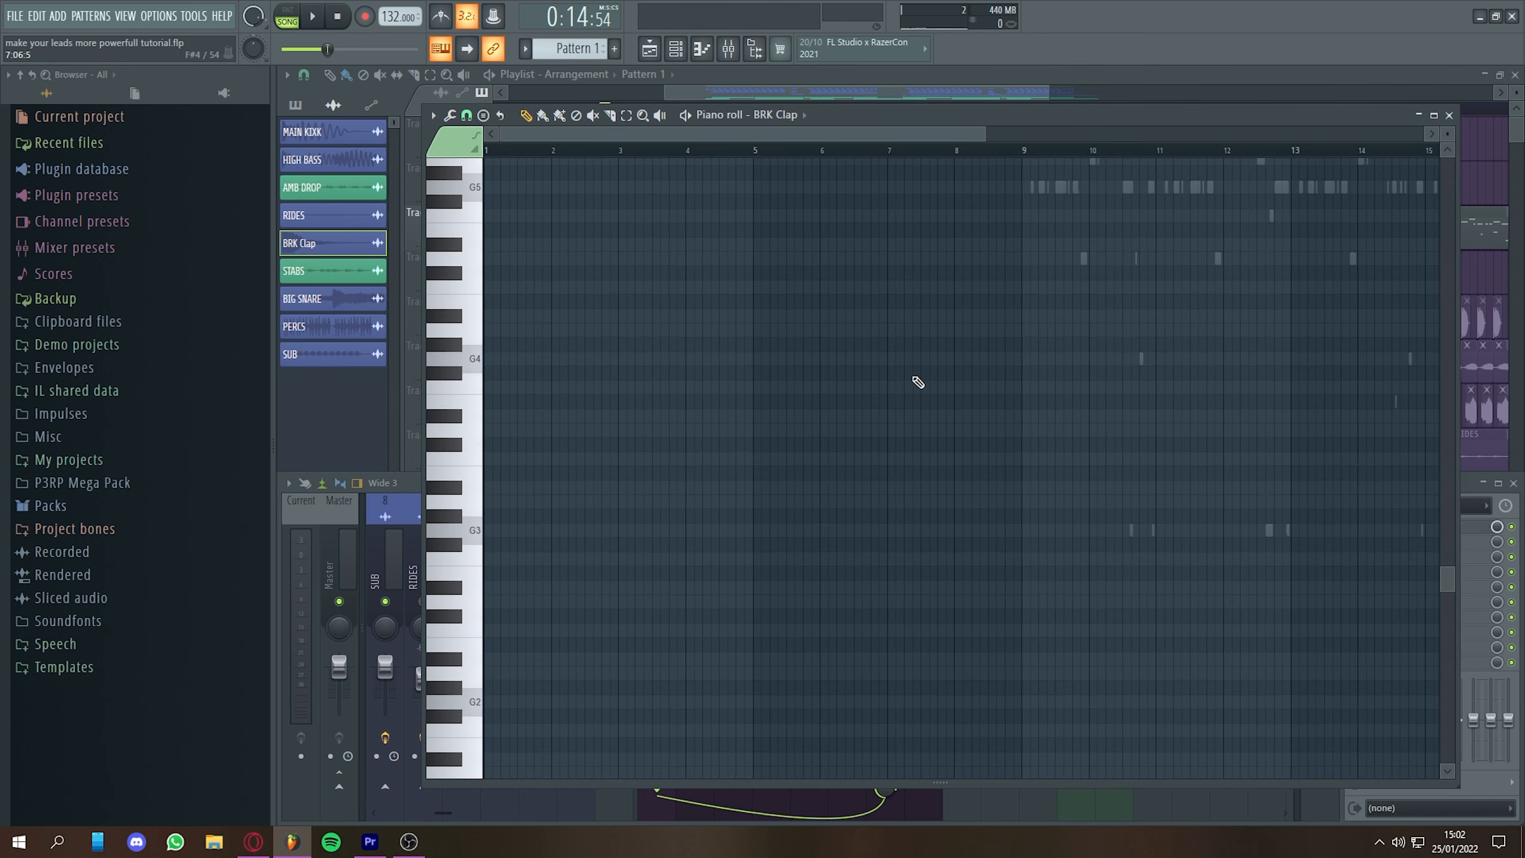
key("Escape")
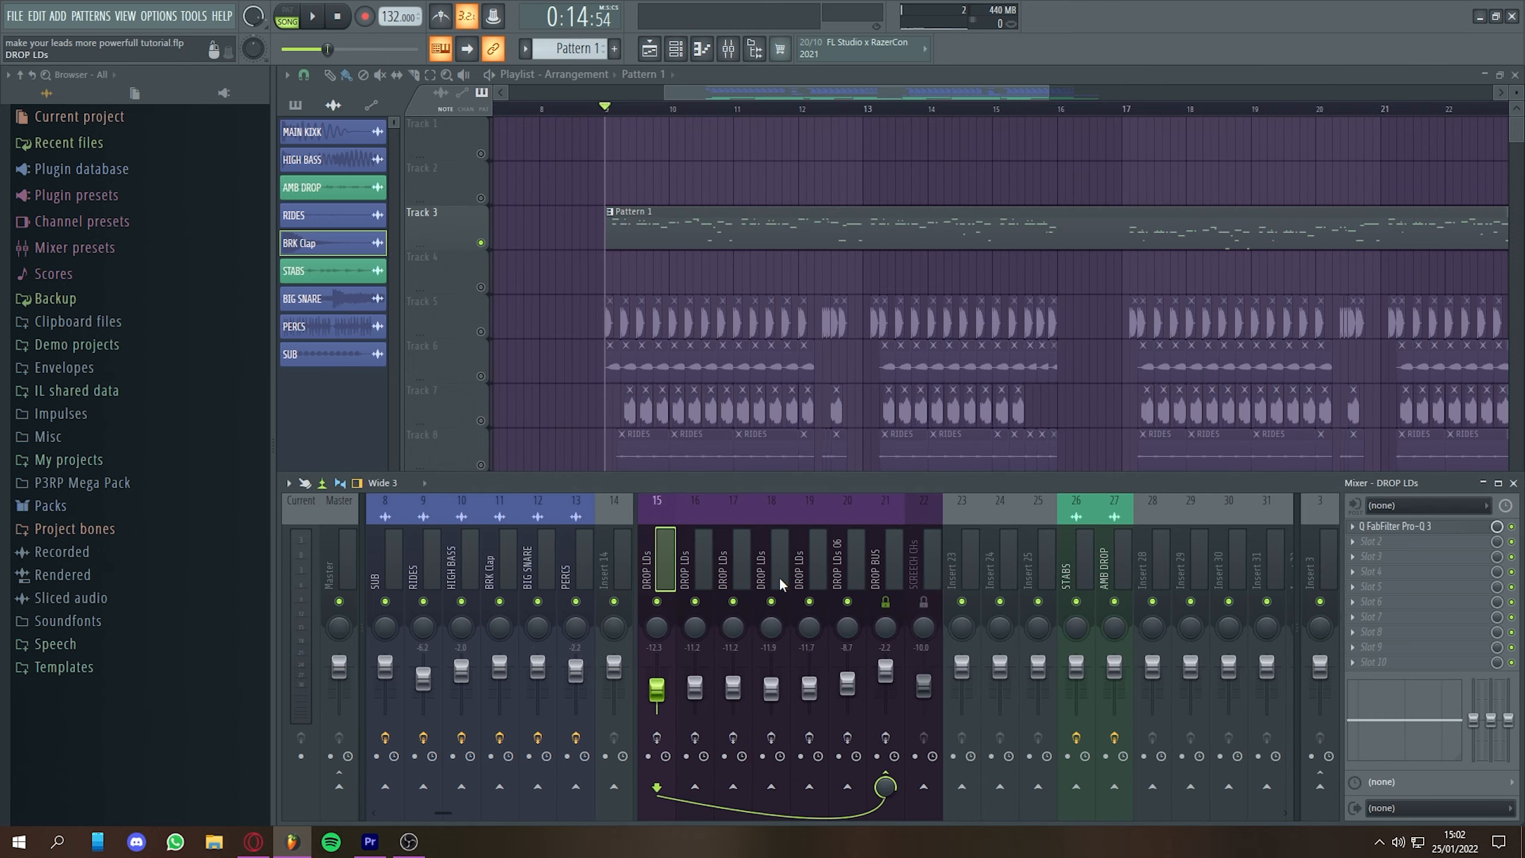
key("Escape")
Play the soloed Pattern 1 and select the DROP BUS insert in the mixer to show its effects chain
key("space")
left_click_drag(687, 209, 656, 207)
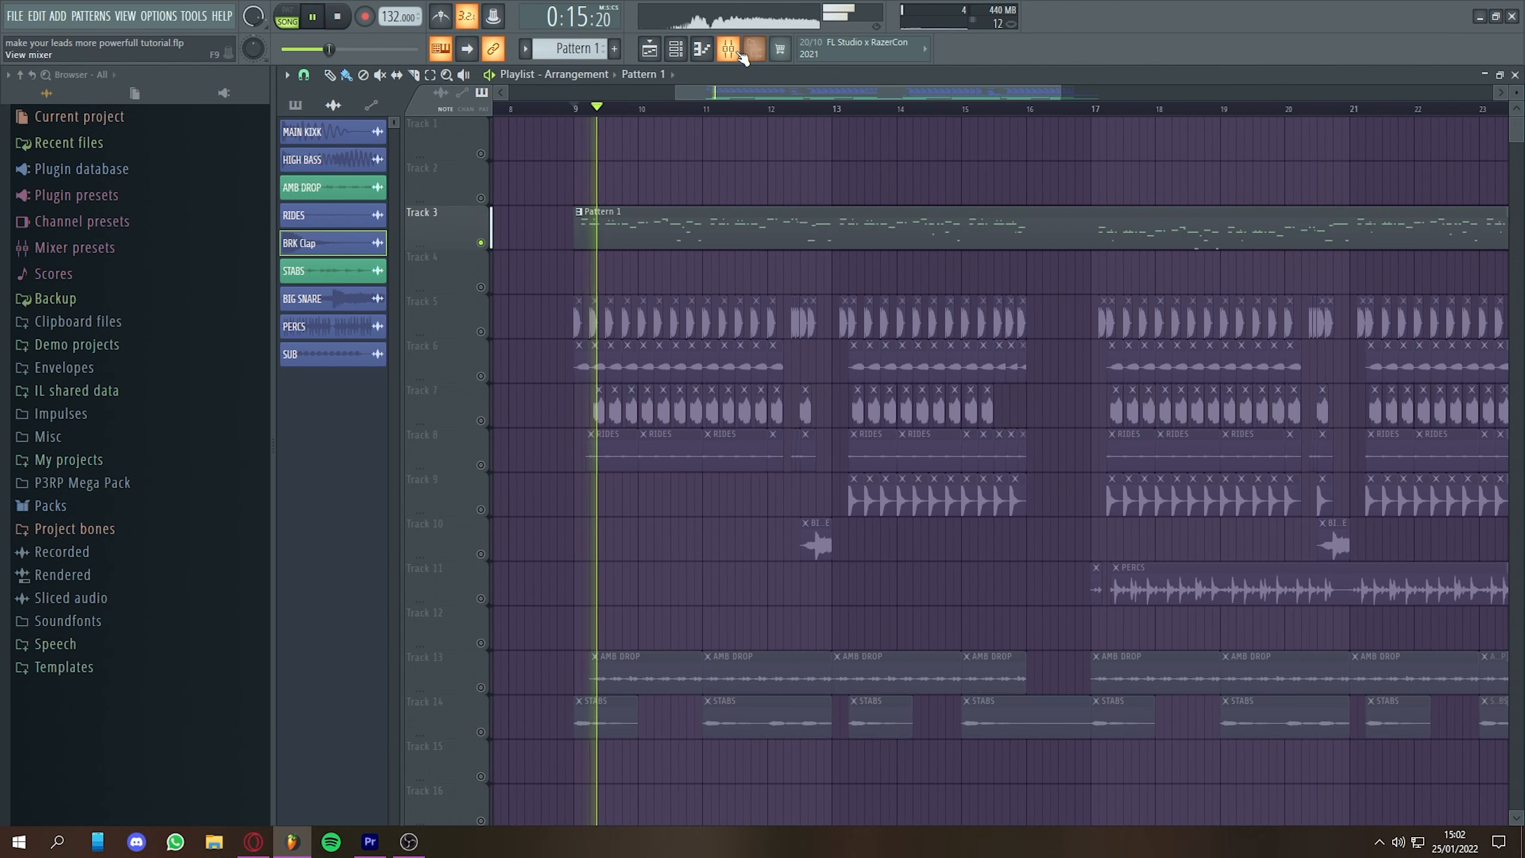
left_click(731, 50)
left_click_drag(890, 592, 658, 586)
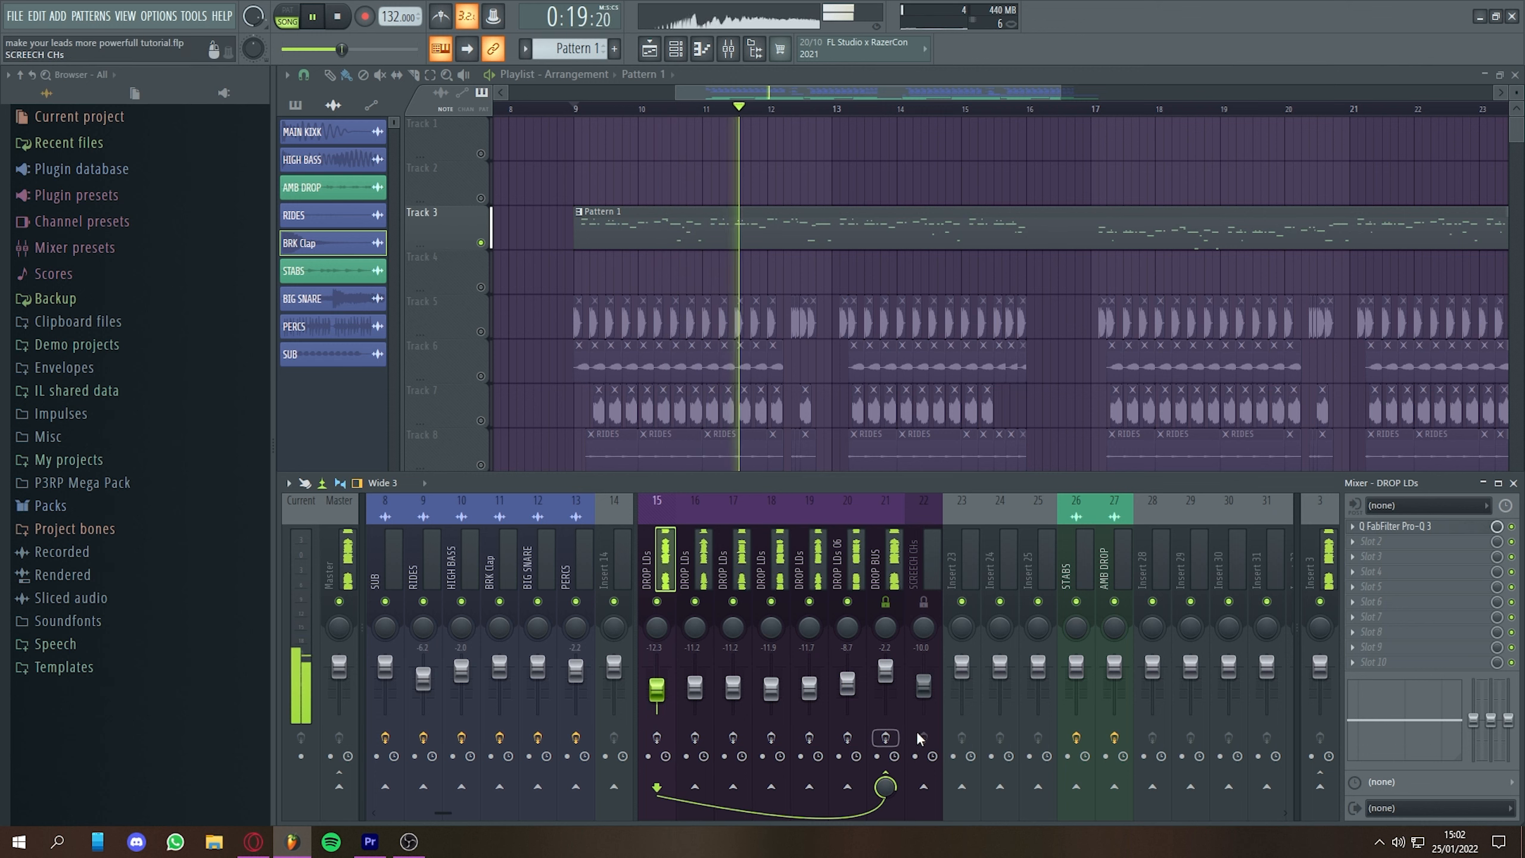
left_click(890, 556)
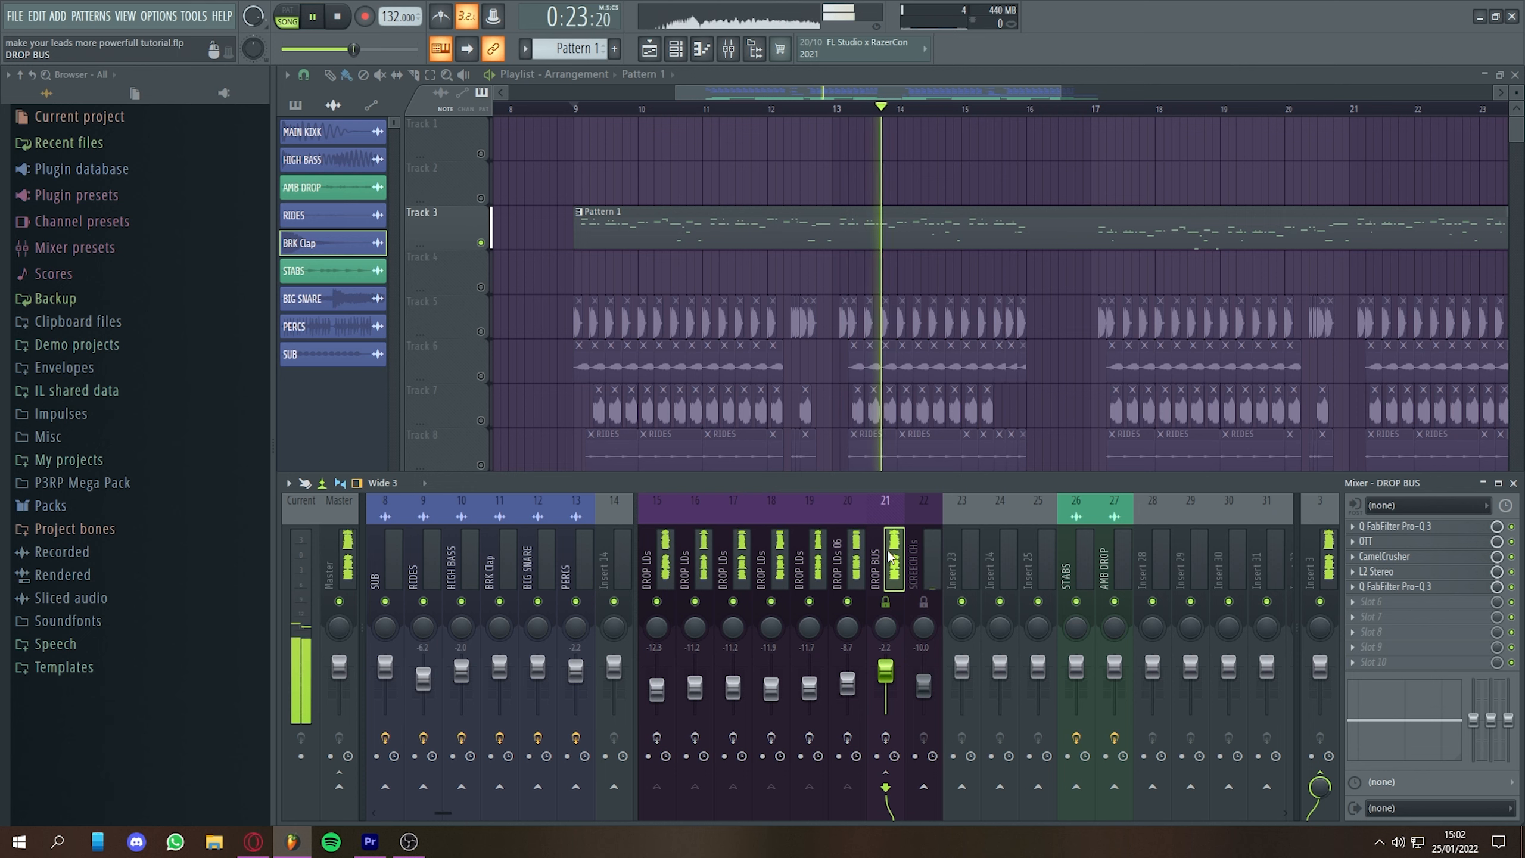
Examine the lead melody's ghost notes in the piano roll during playback, stopping and closing it when finished
key("F7")
left_click_drag(1152, 340, 912, 474)
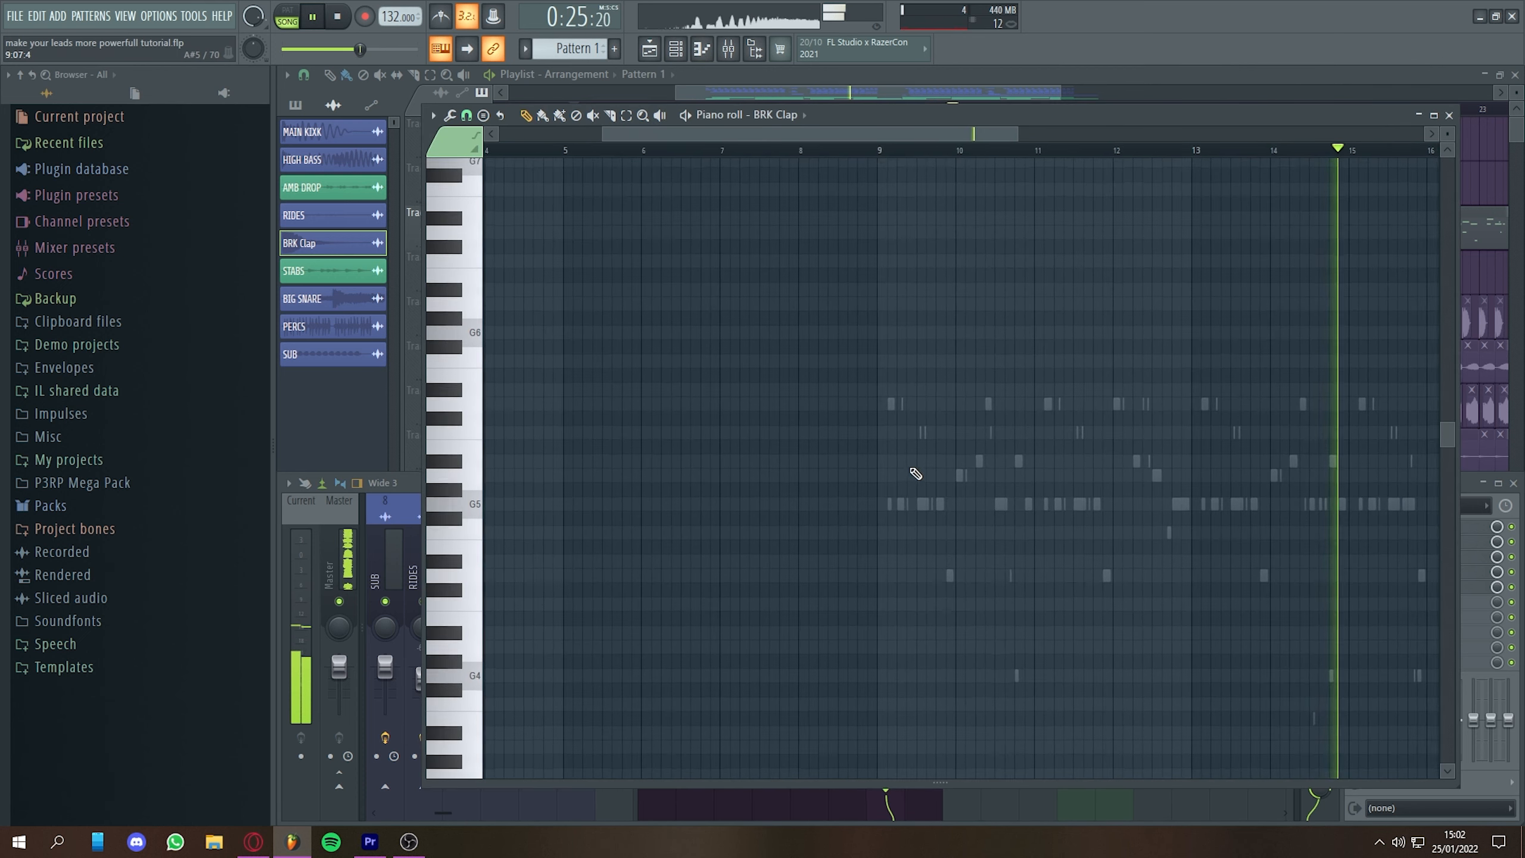
left_click_drag(1372, 477, 1032, 429)
scroll(1042, 430, "up", 4)
left_click_drag(1129, 381, 917, 399)
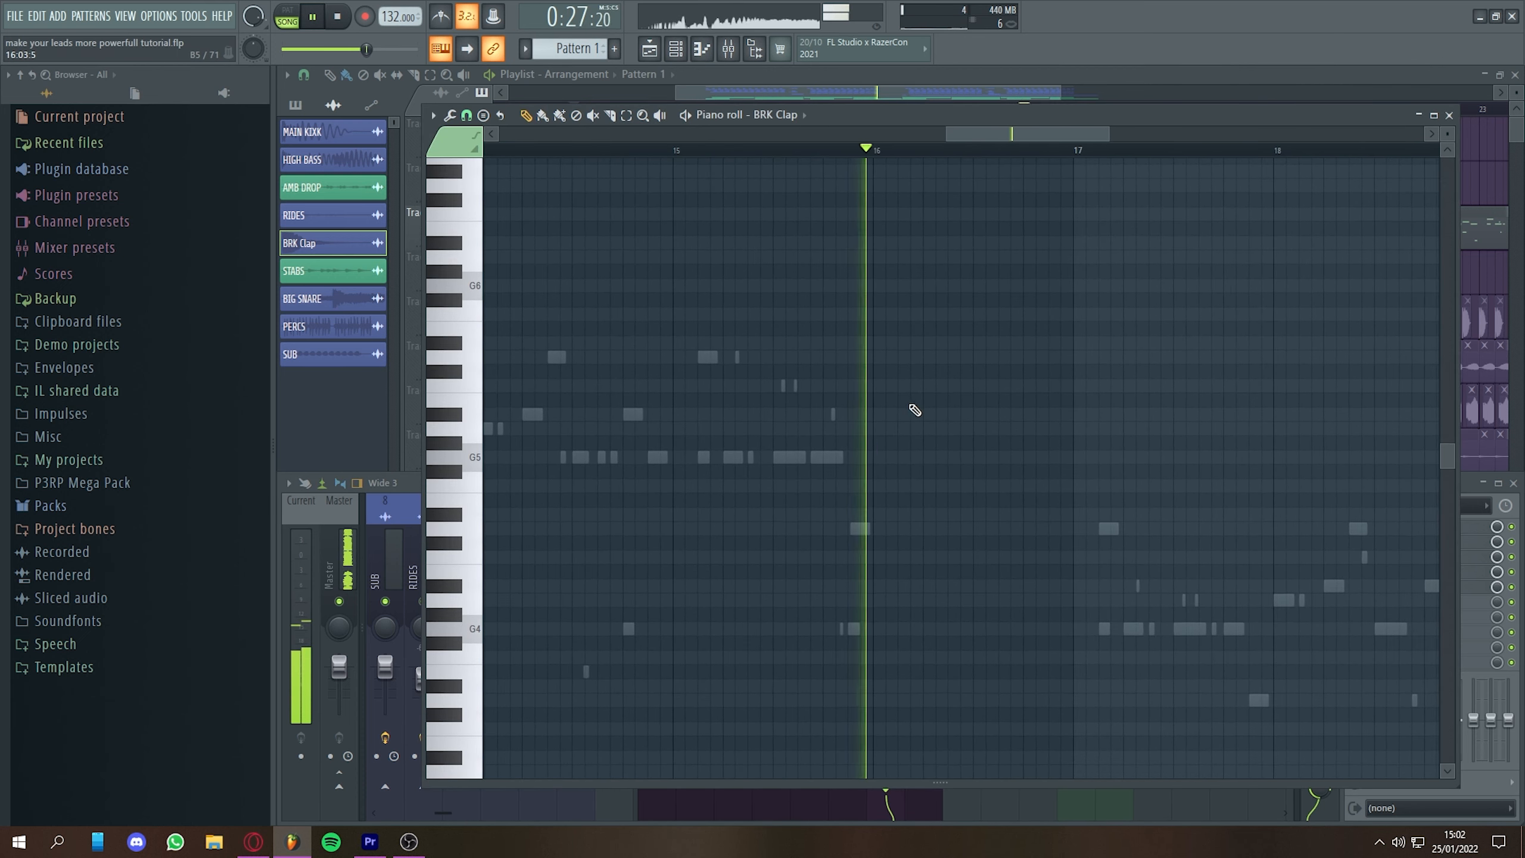
key("space")
left_click(701, 53)
Show the channel rack and view the synth patches of DROP LDs 01, DROP LDs 02 and DROP LDs 06
left_click(674, 59)
left_click(767, 355)
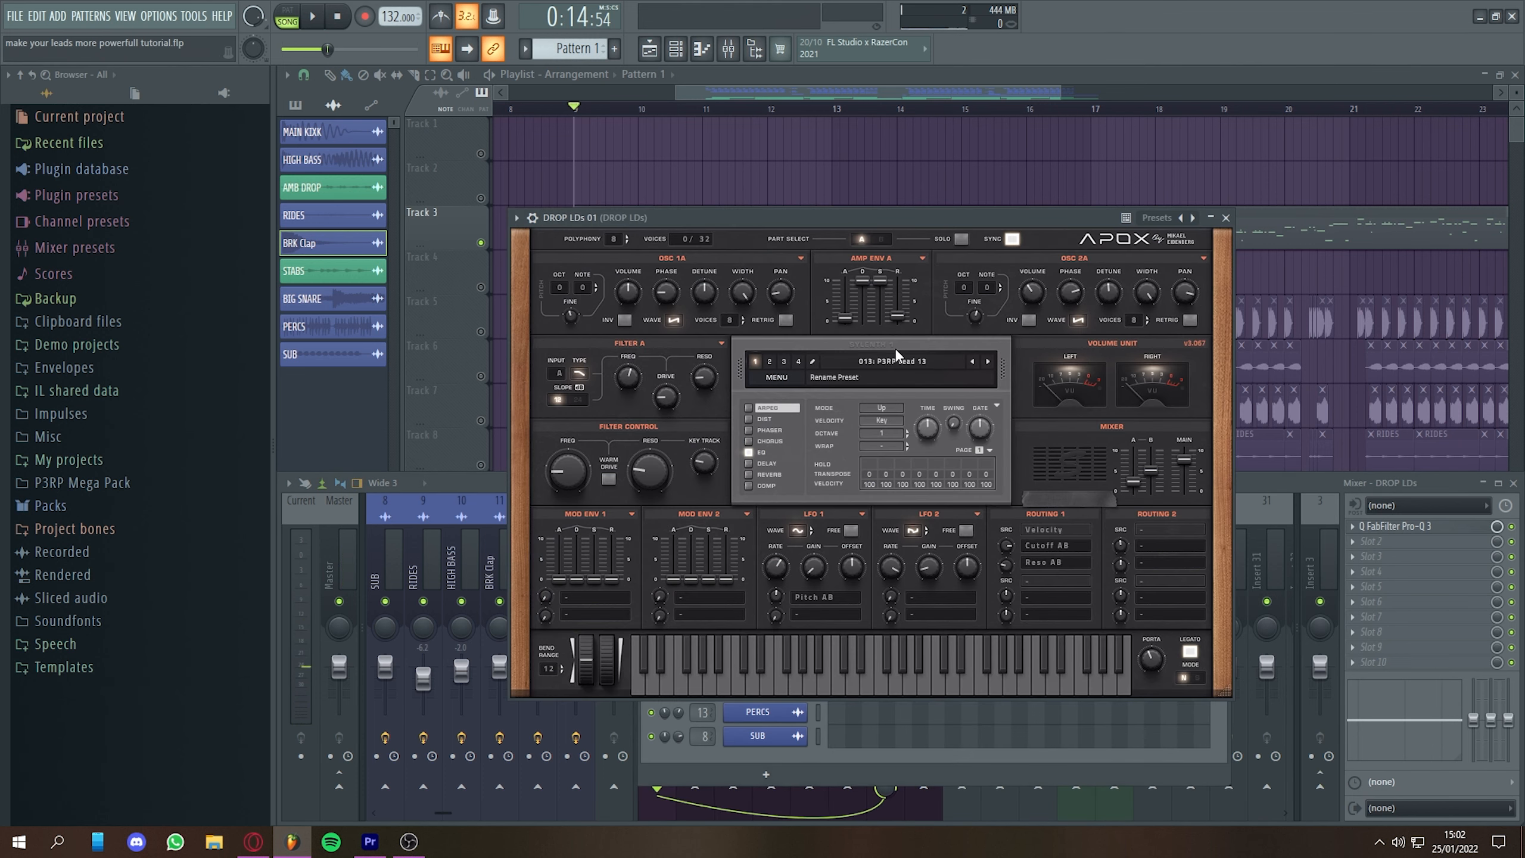
key("Escape")
left_click(765, 378)
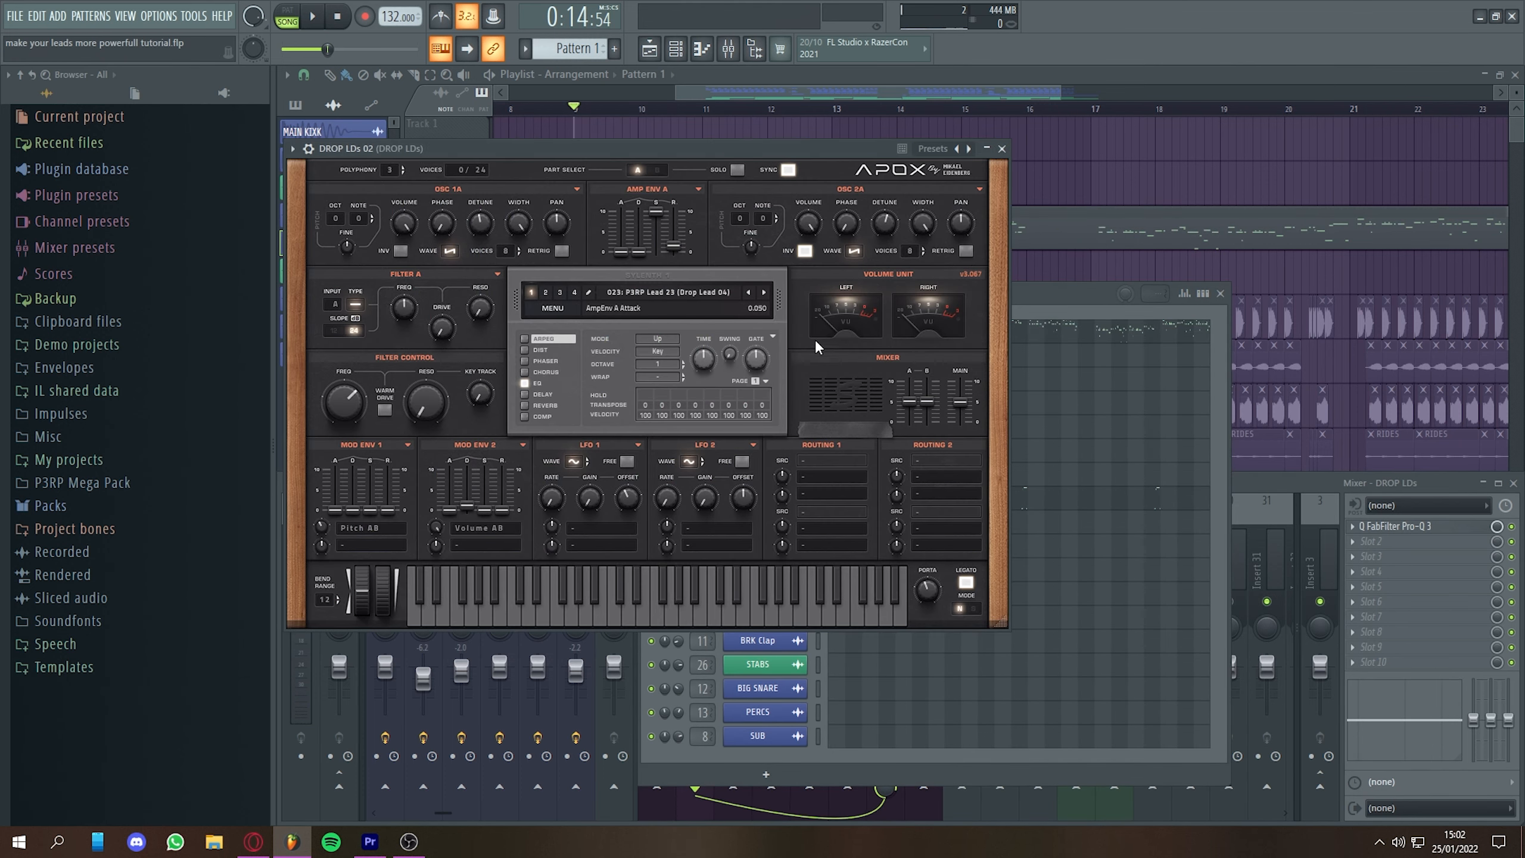
key("Escape")
left_click(784, 469)
key("Escape")
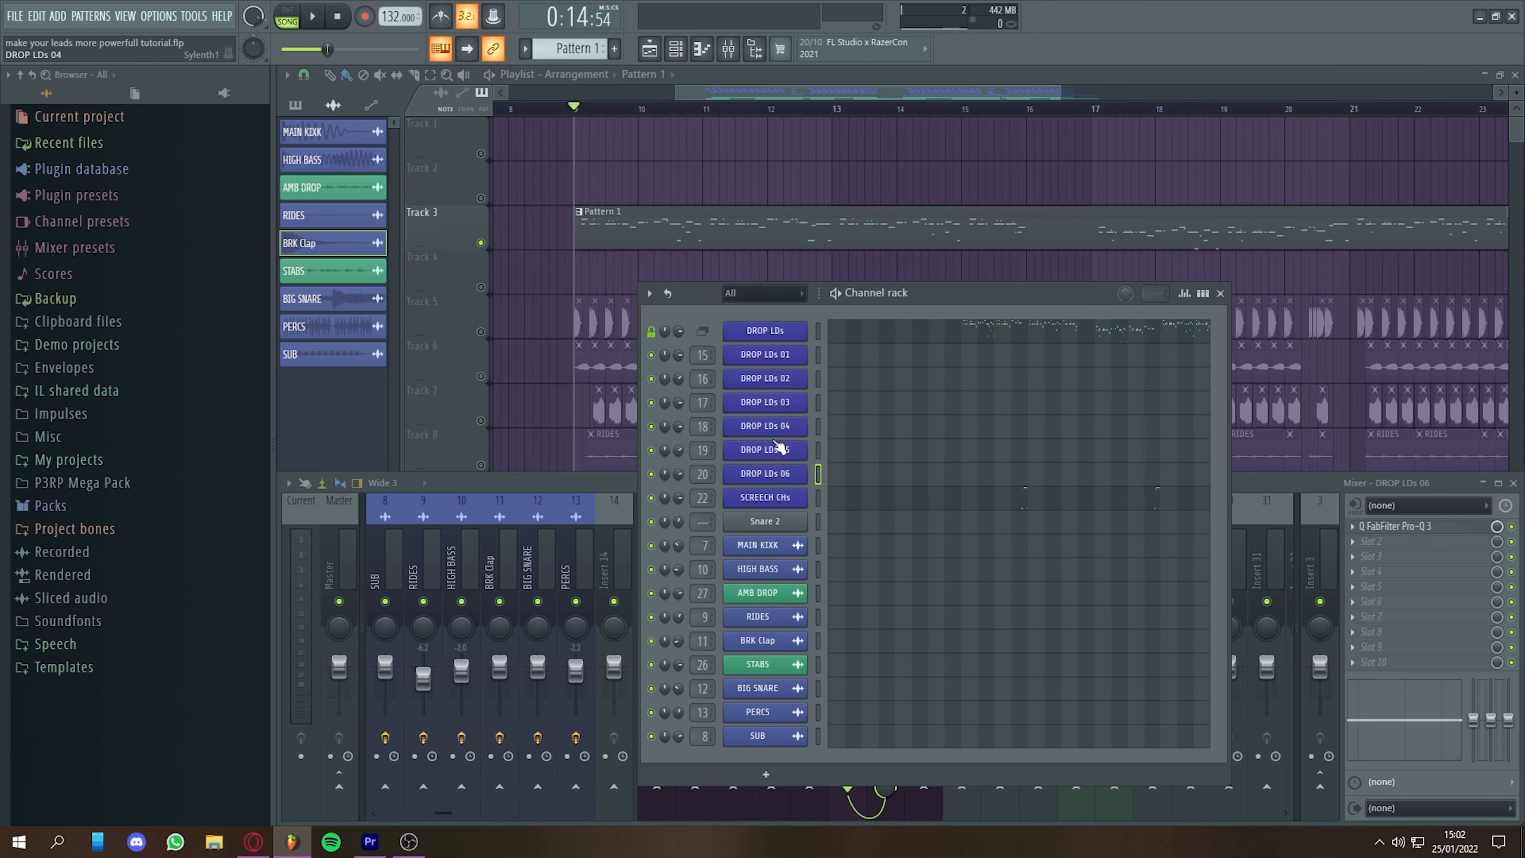
View the synth patches of DROP LDs 05, 03 and 04 and of the SCREECH CHs channel
left_click(781, 443)
key("Escape")
left_click(781, 403)
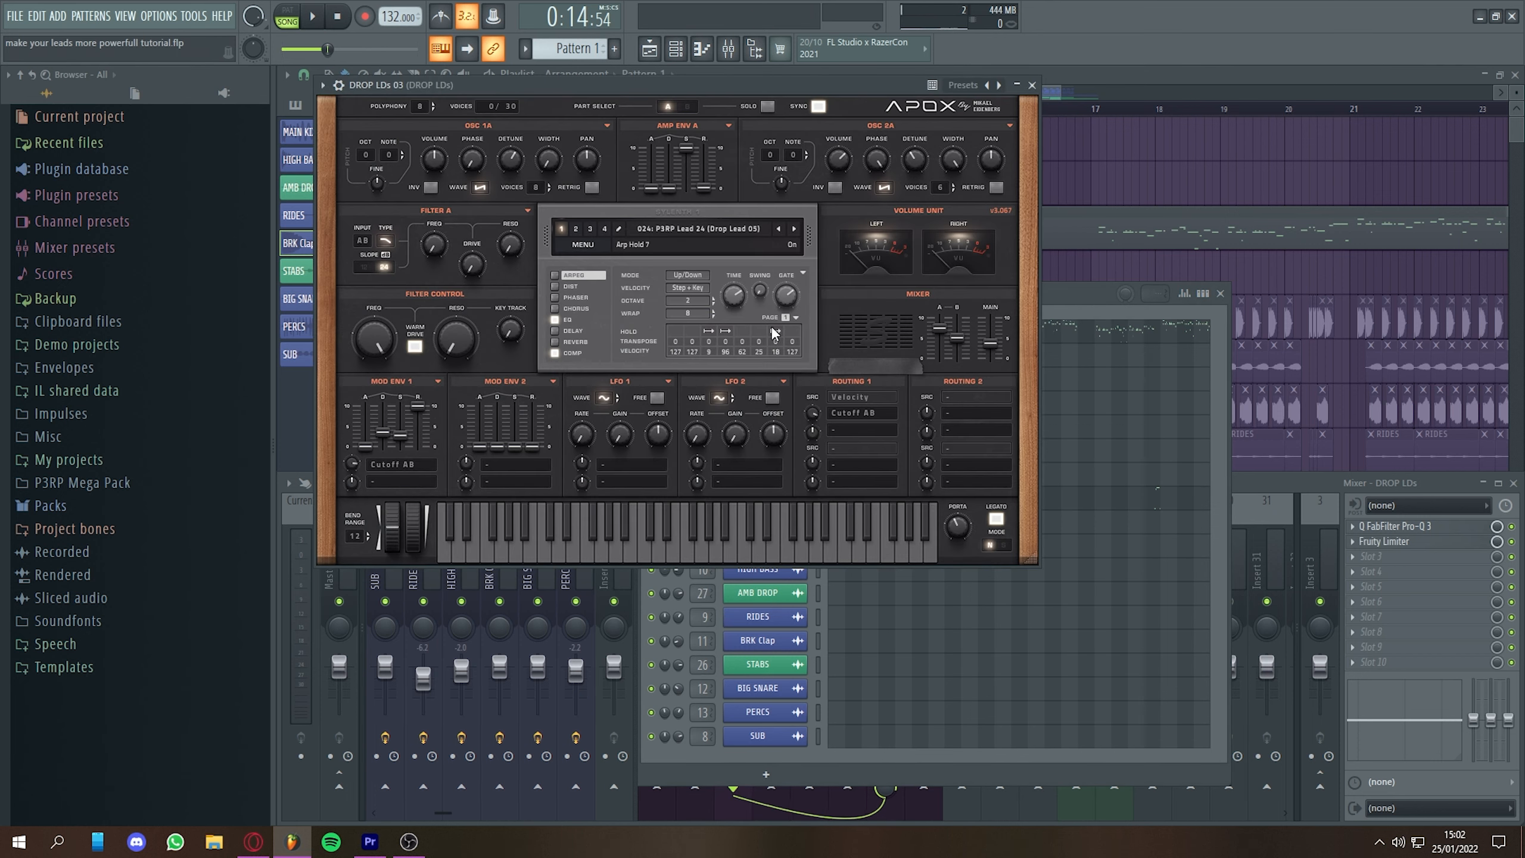
key("Escape")
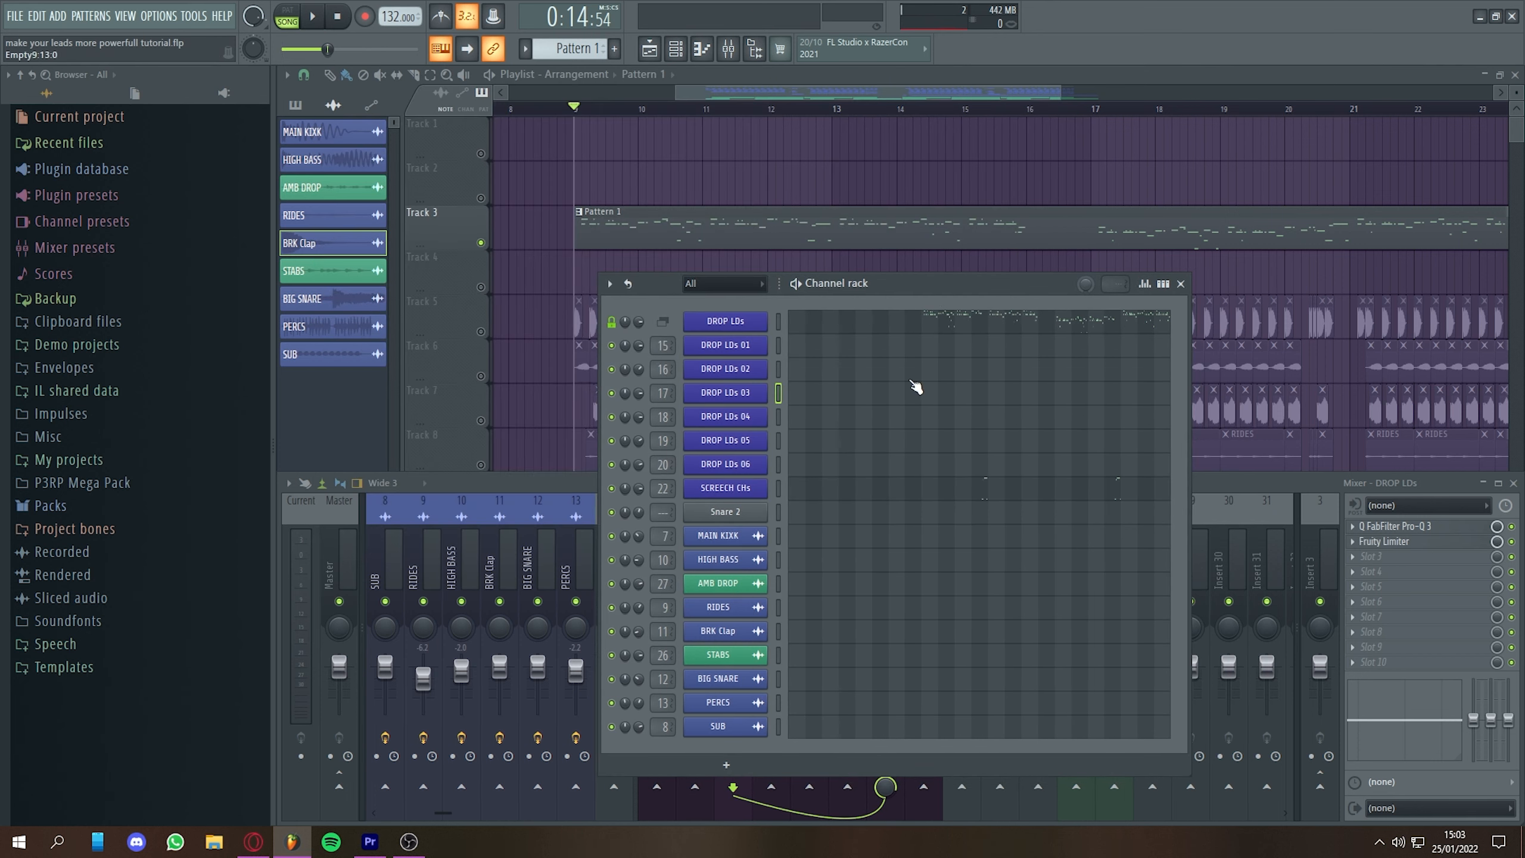
left_click(728, 417)
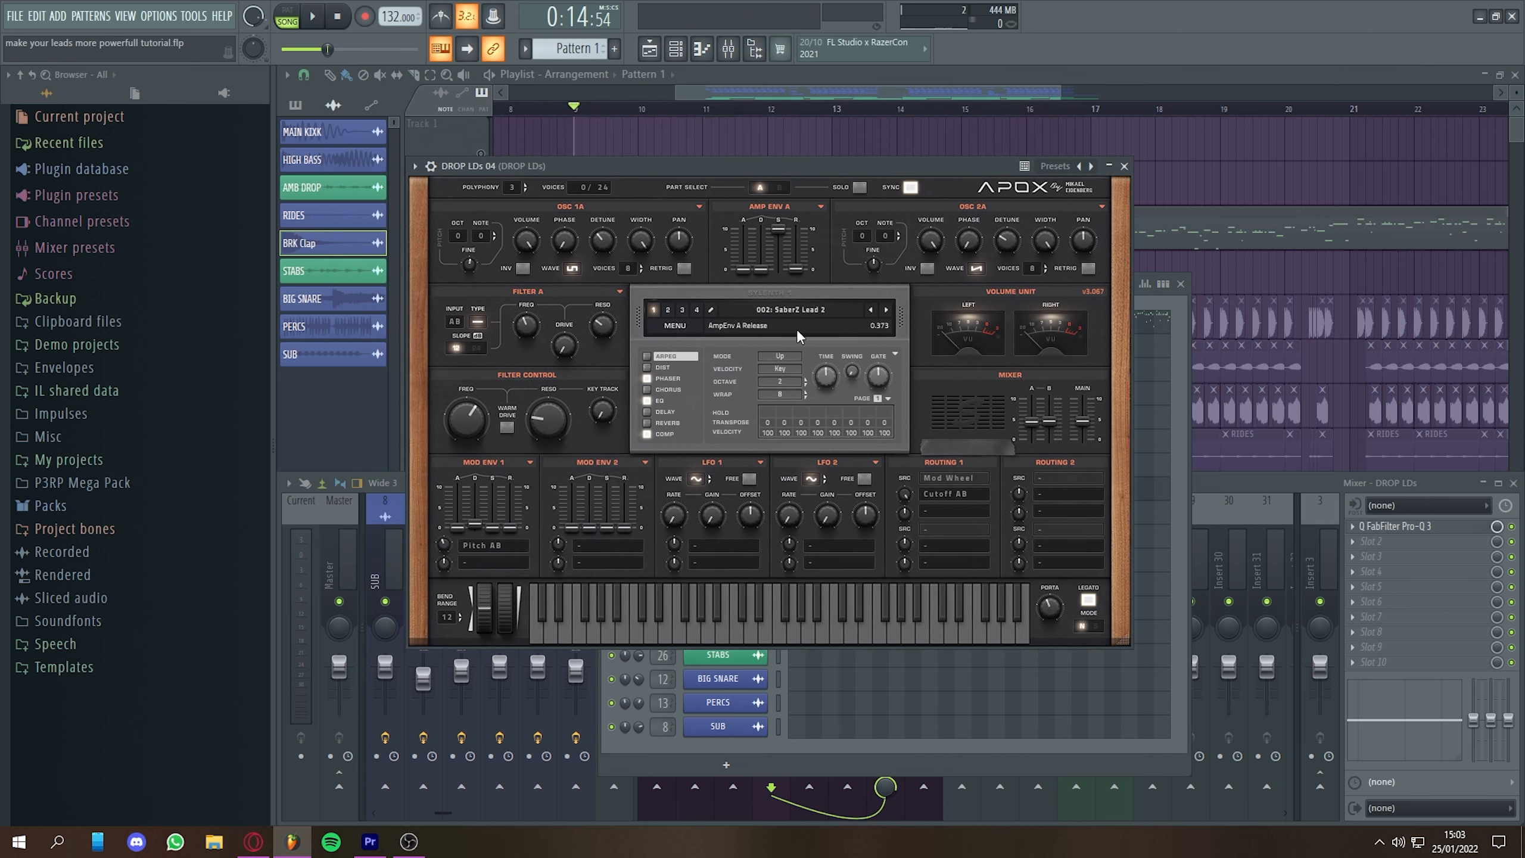
key("Escape")
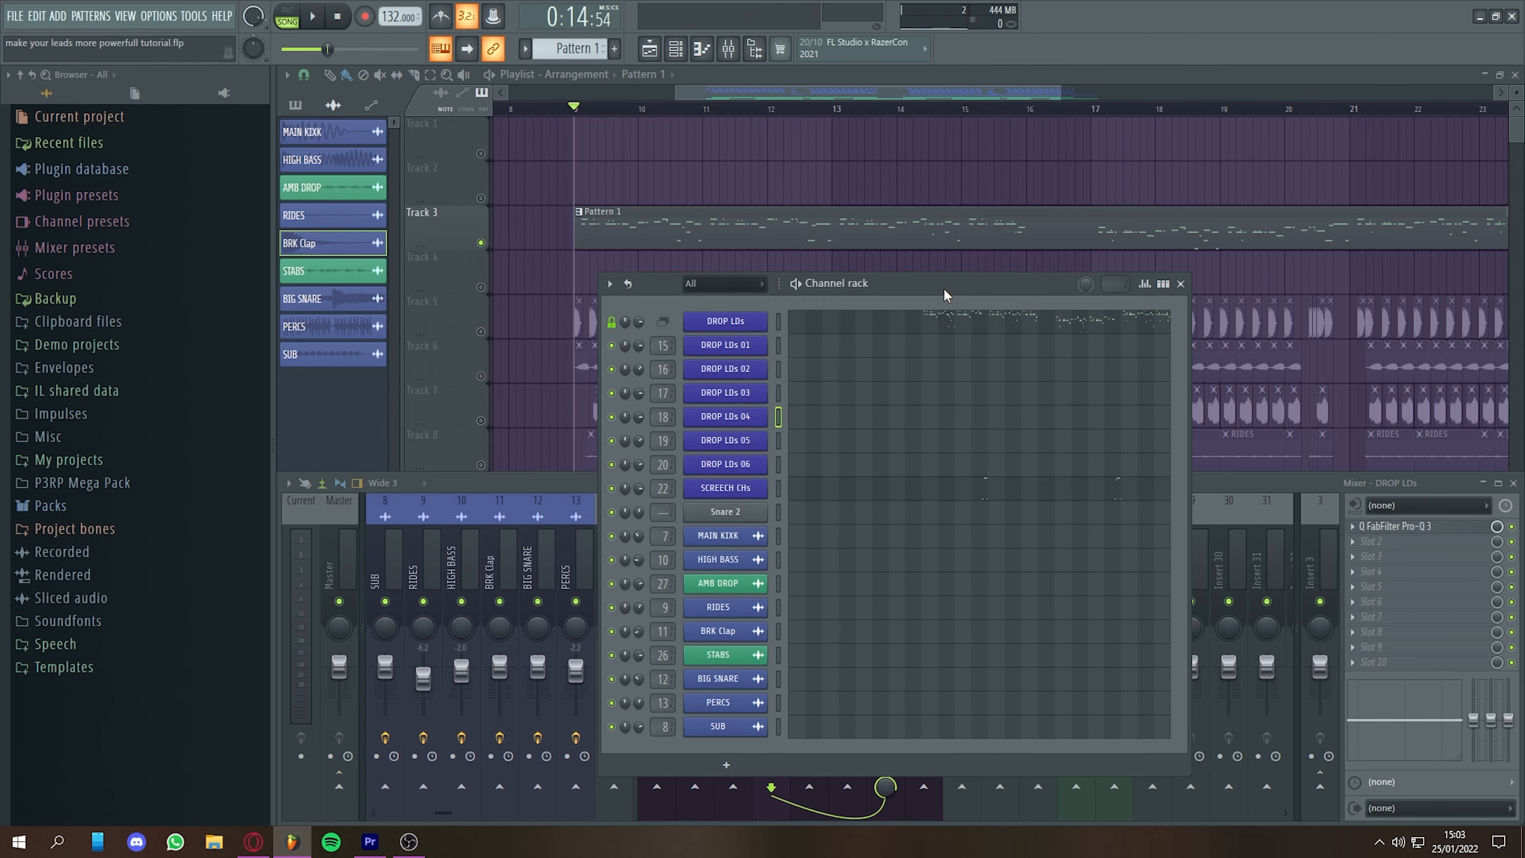
left_click(718, 480)
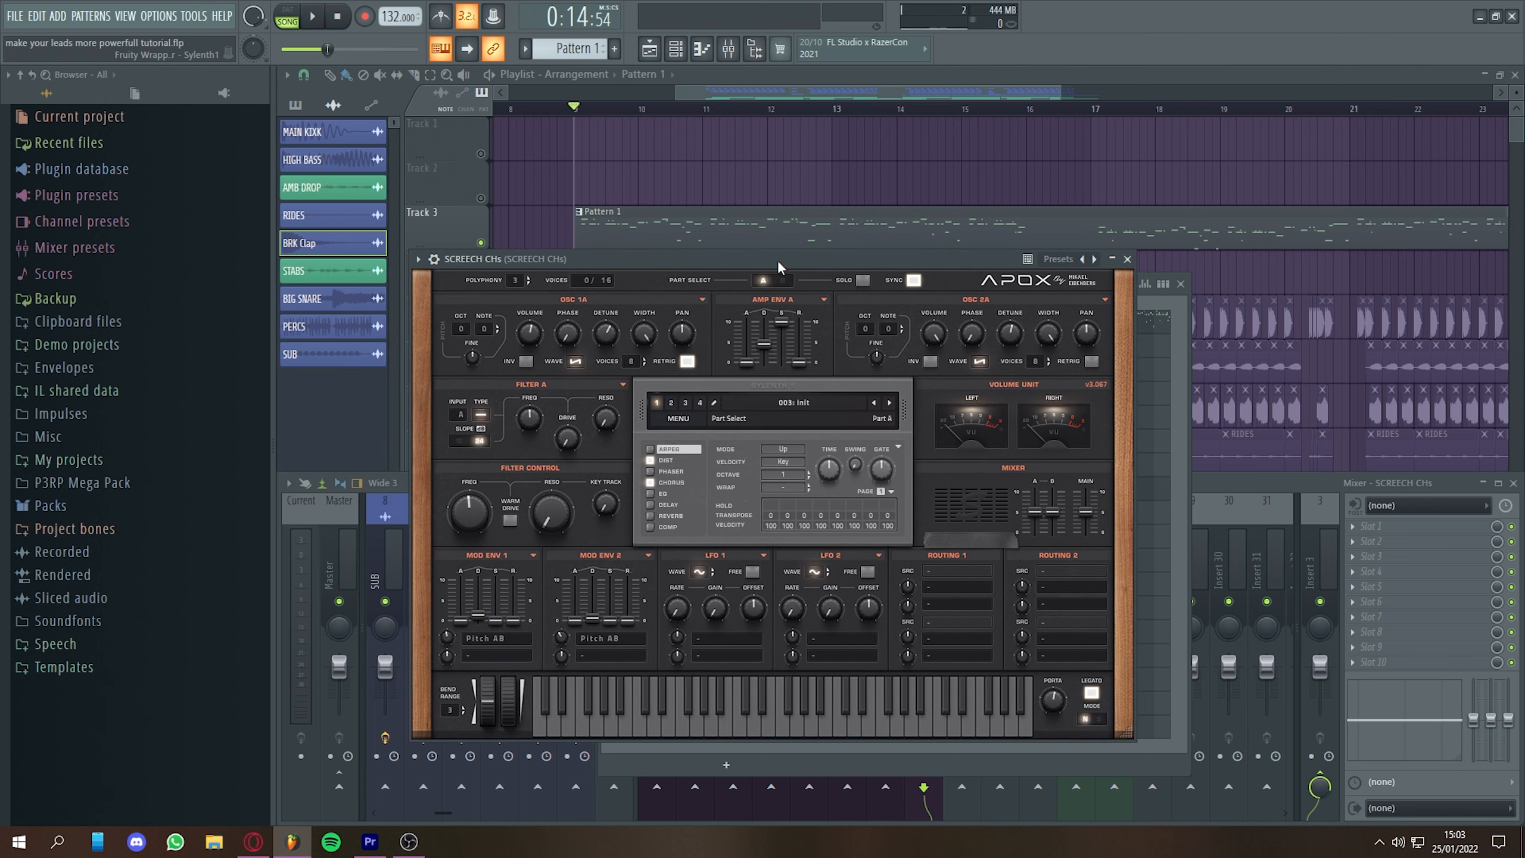
key("Escape")
Audition the SCREECH CHs mixer insert in solo from around the end of bar 12
key("F6")
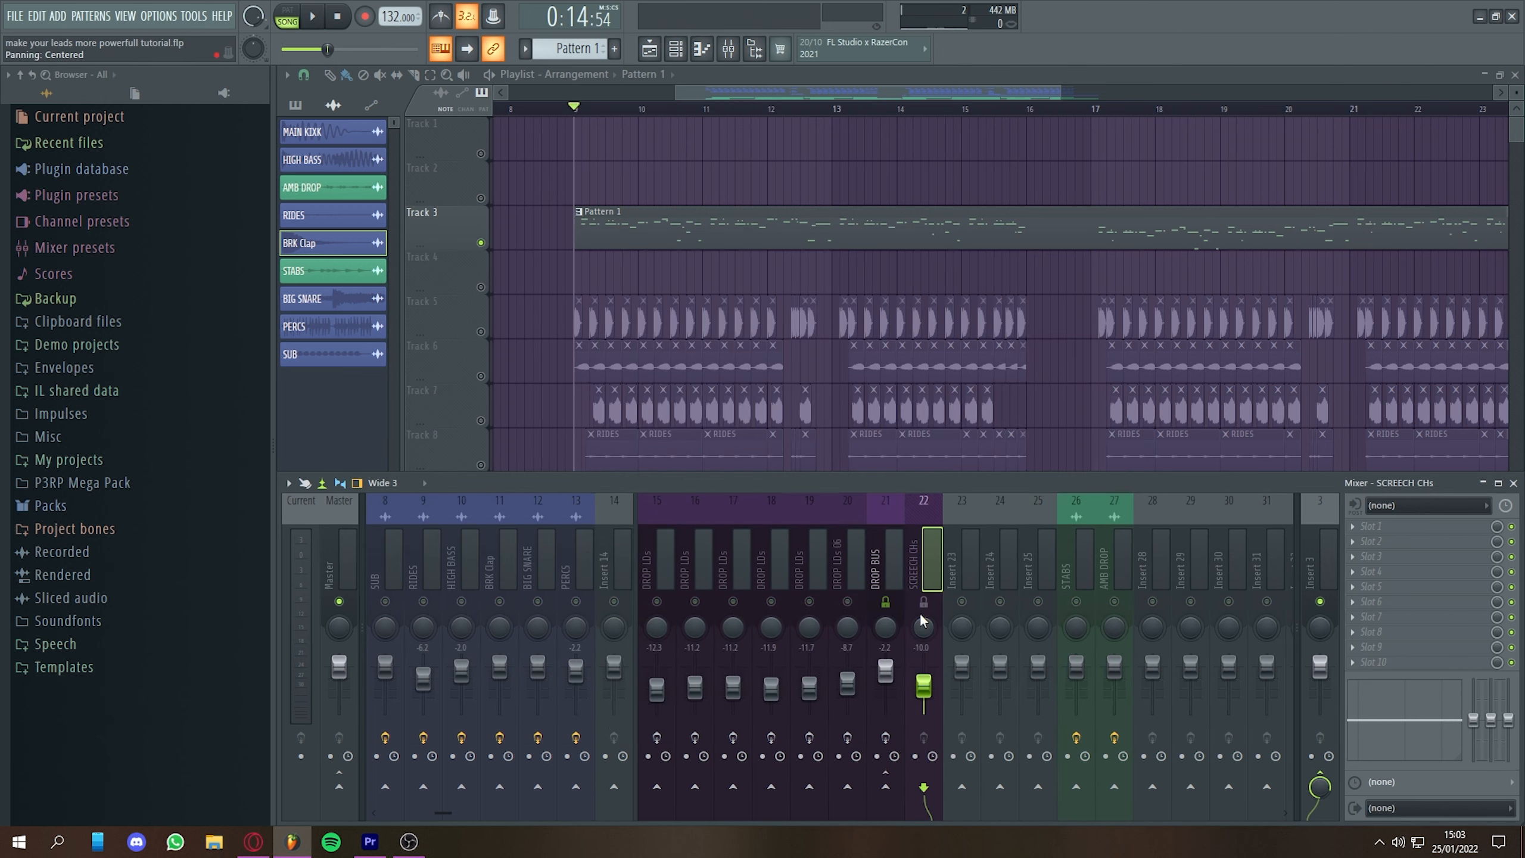
key("F9")
left_click(792, 110)
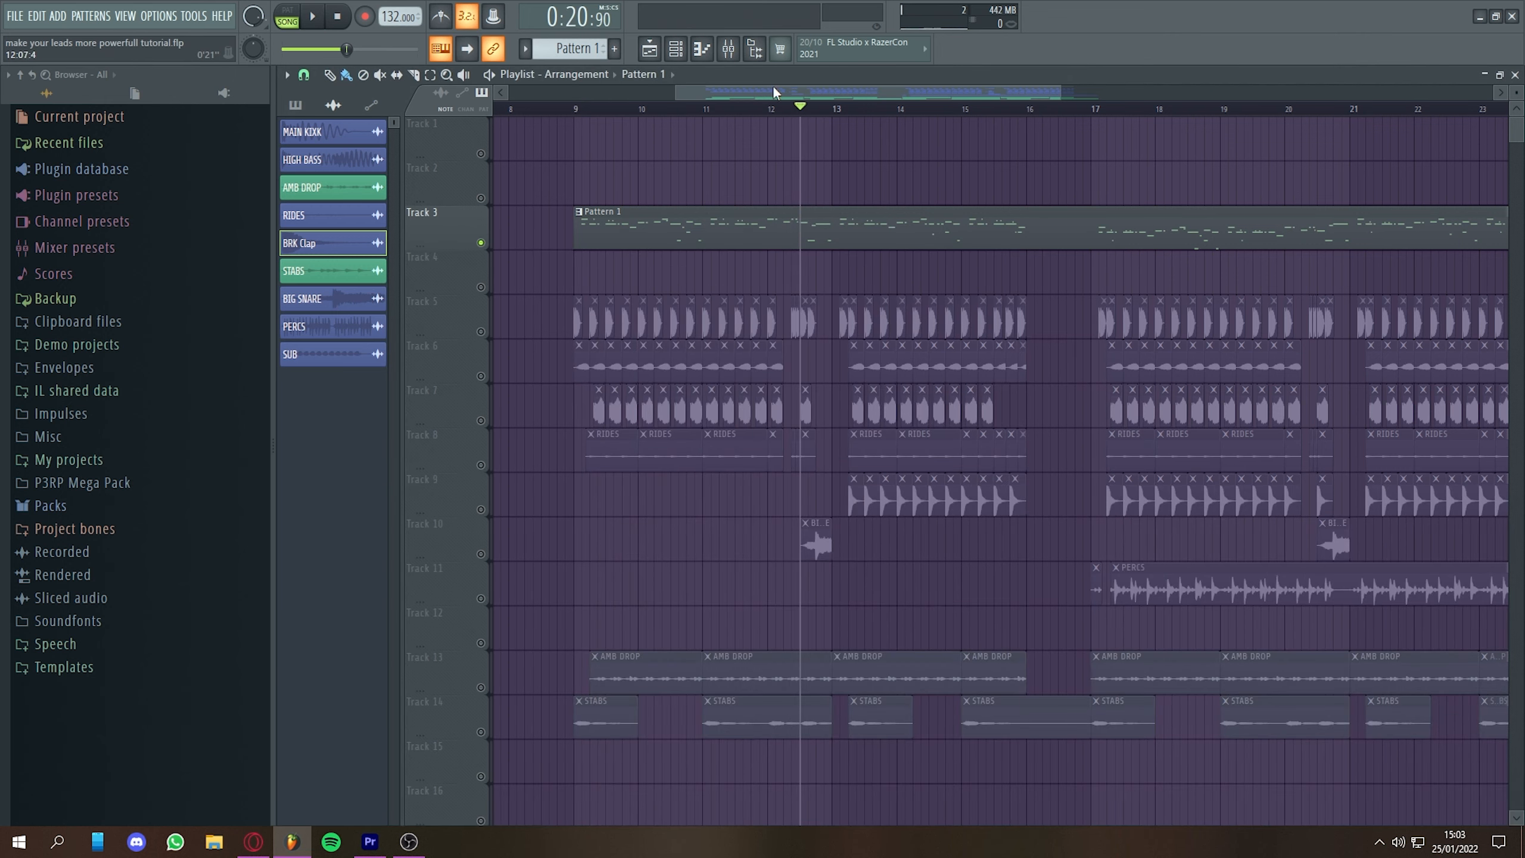
key("F9")
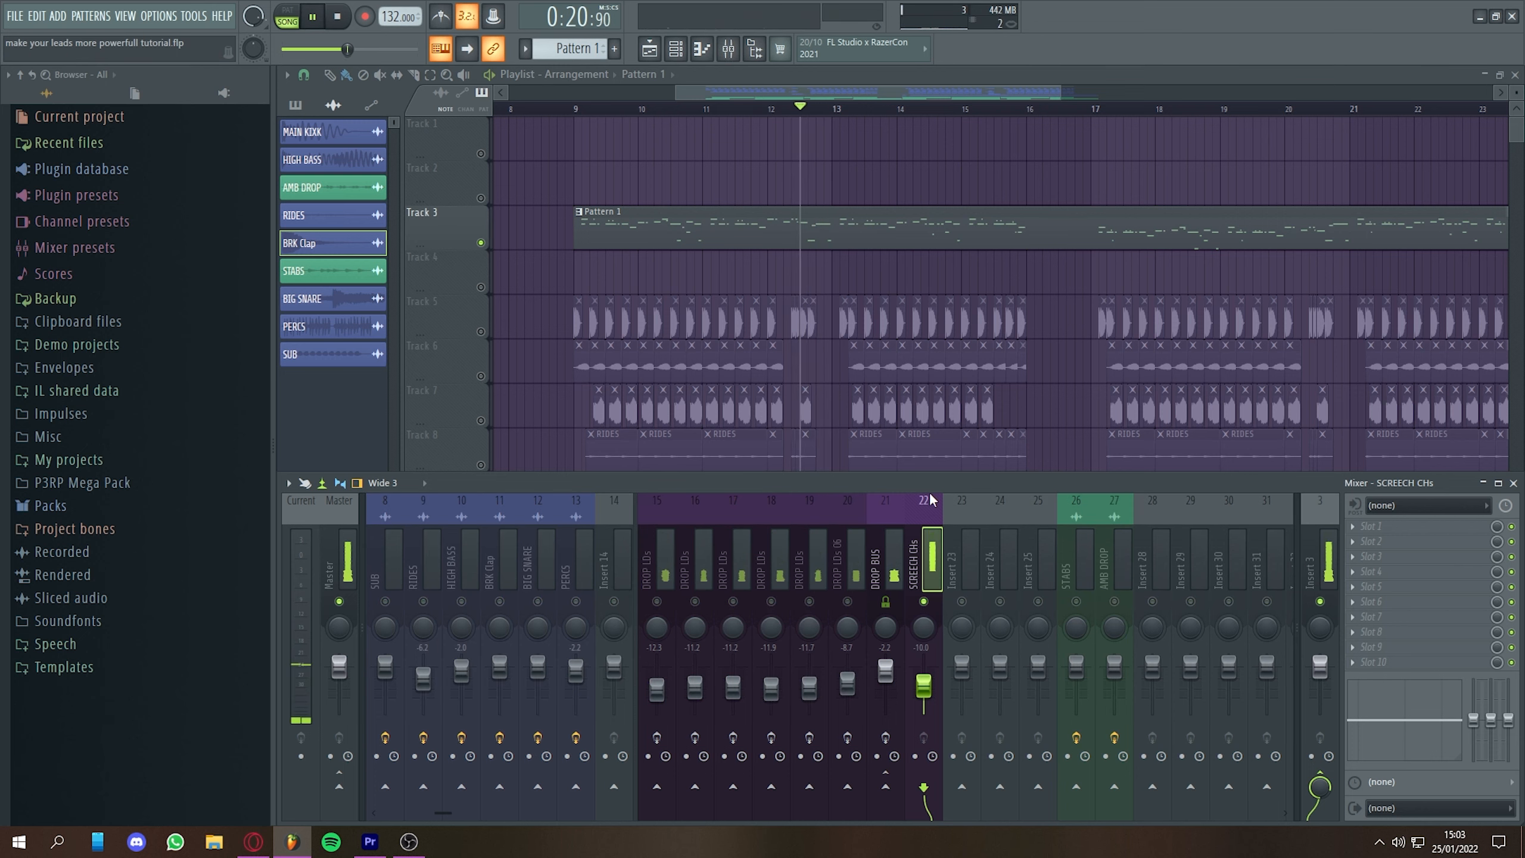
key("F6")
key("space")
Test the SCREECH CHs synth with a G5 note, close it and unsolo its mixer insert
left_click(747, 488)
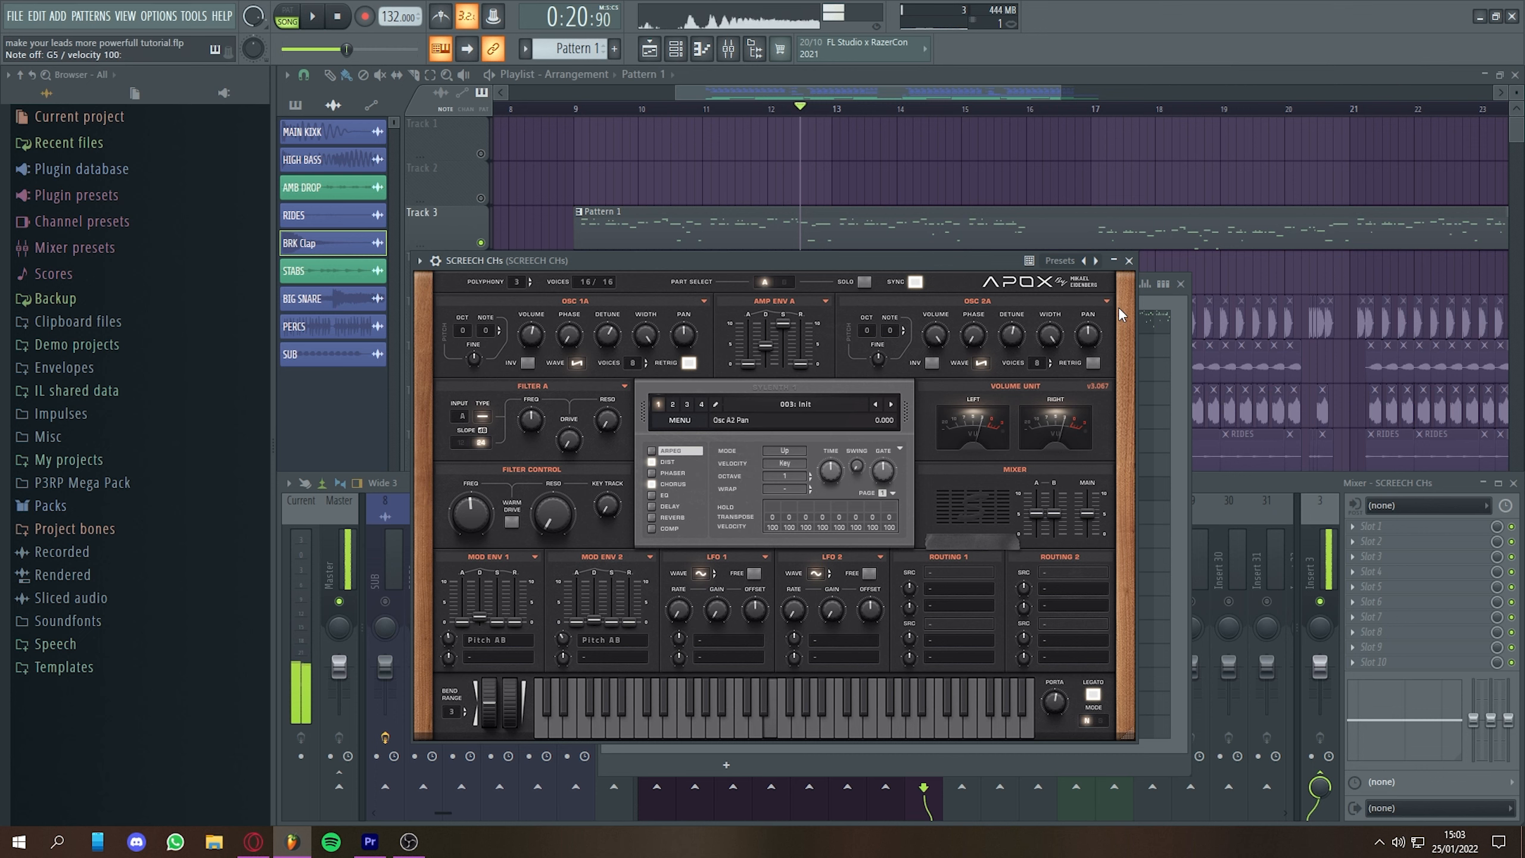
left_click(1129, 260)
key("F6")
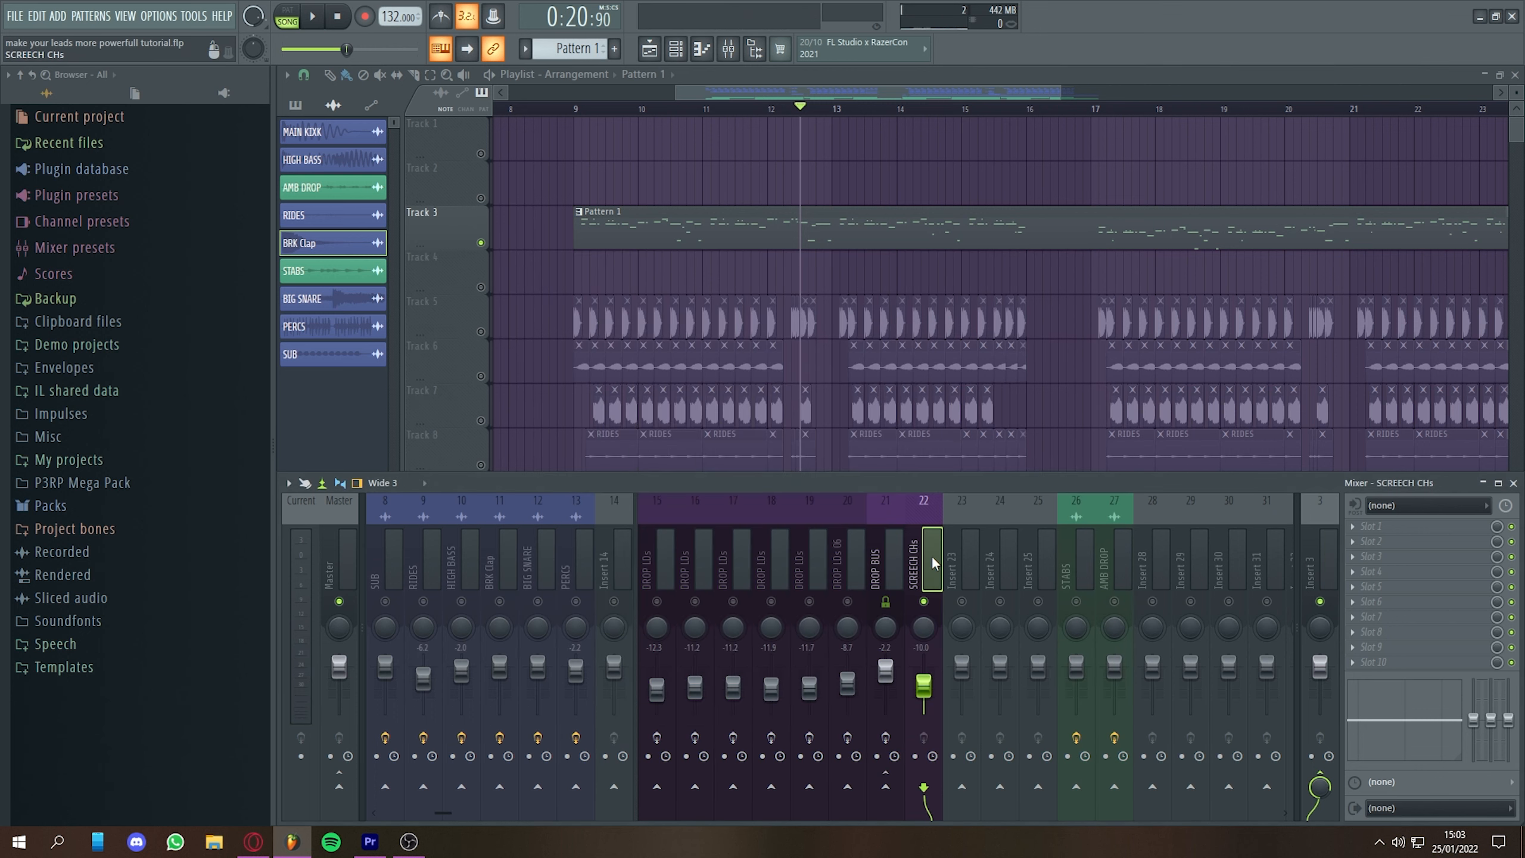
right_click(927, 601)
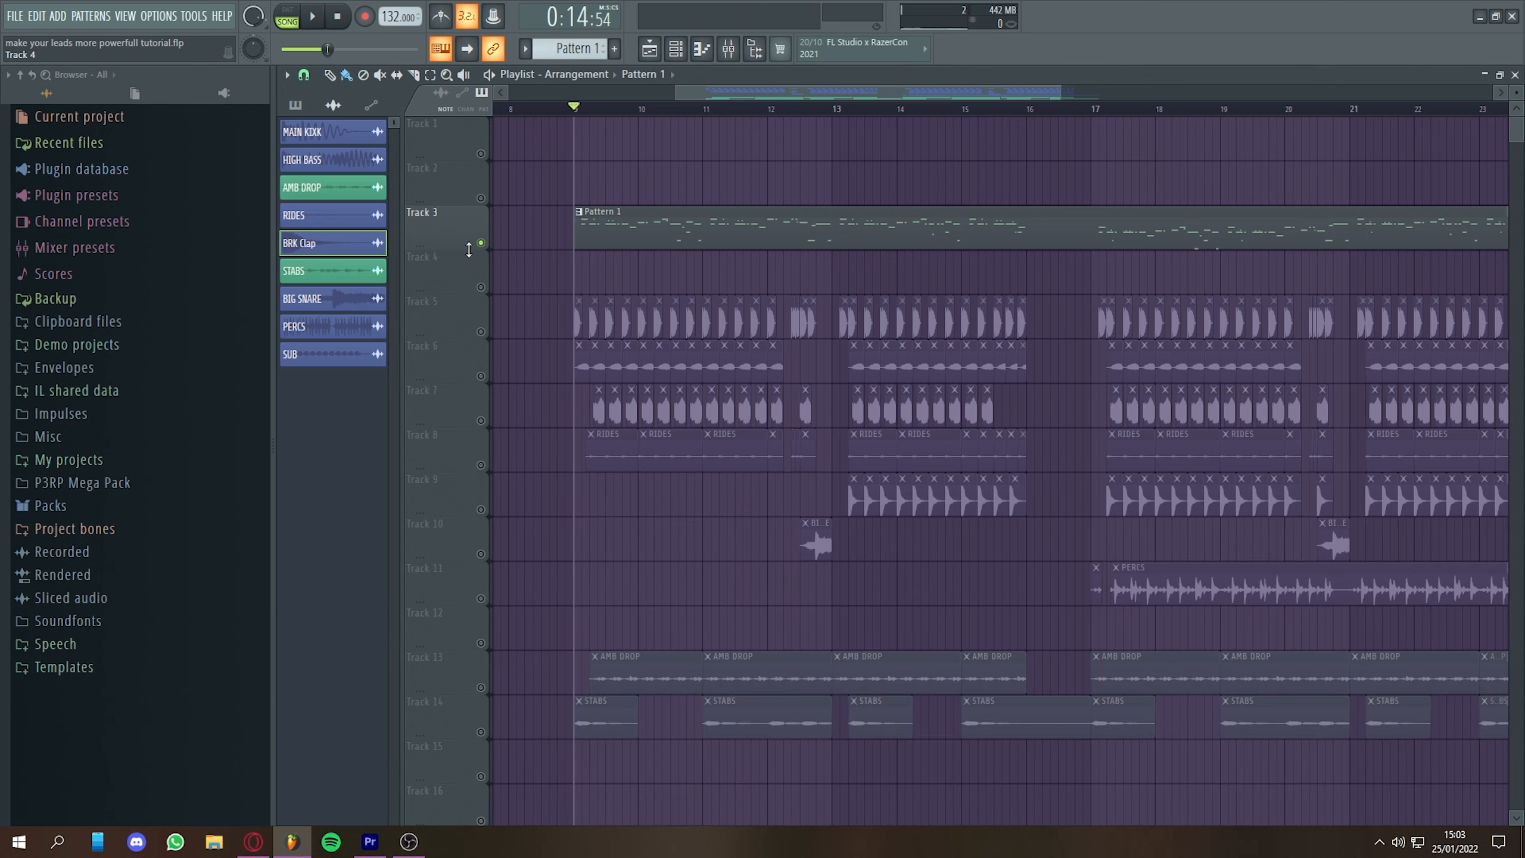
Unsolo Track 3 and play the full arrangement from bar 9 with the mixer shown
right_click(481, 243)
scroll(518, 238, "down", 3)
left_click_drag(633, 261, 640, 353)
scroll(640, 354, "up", 1)
key("space")
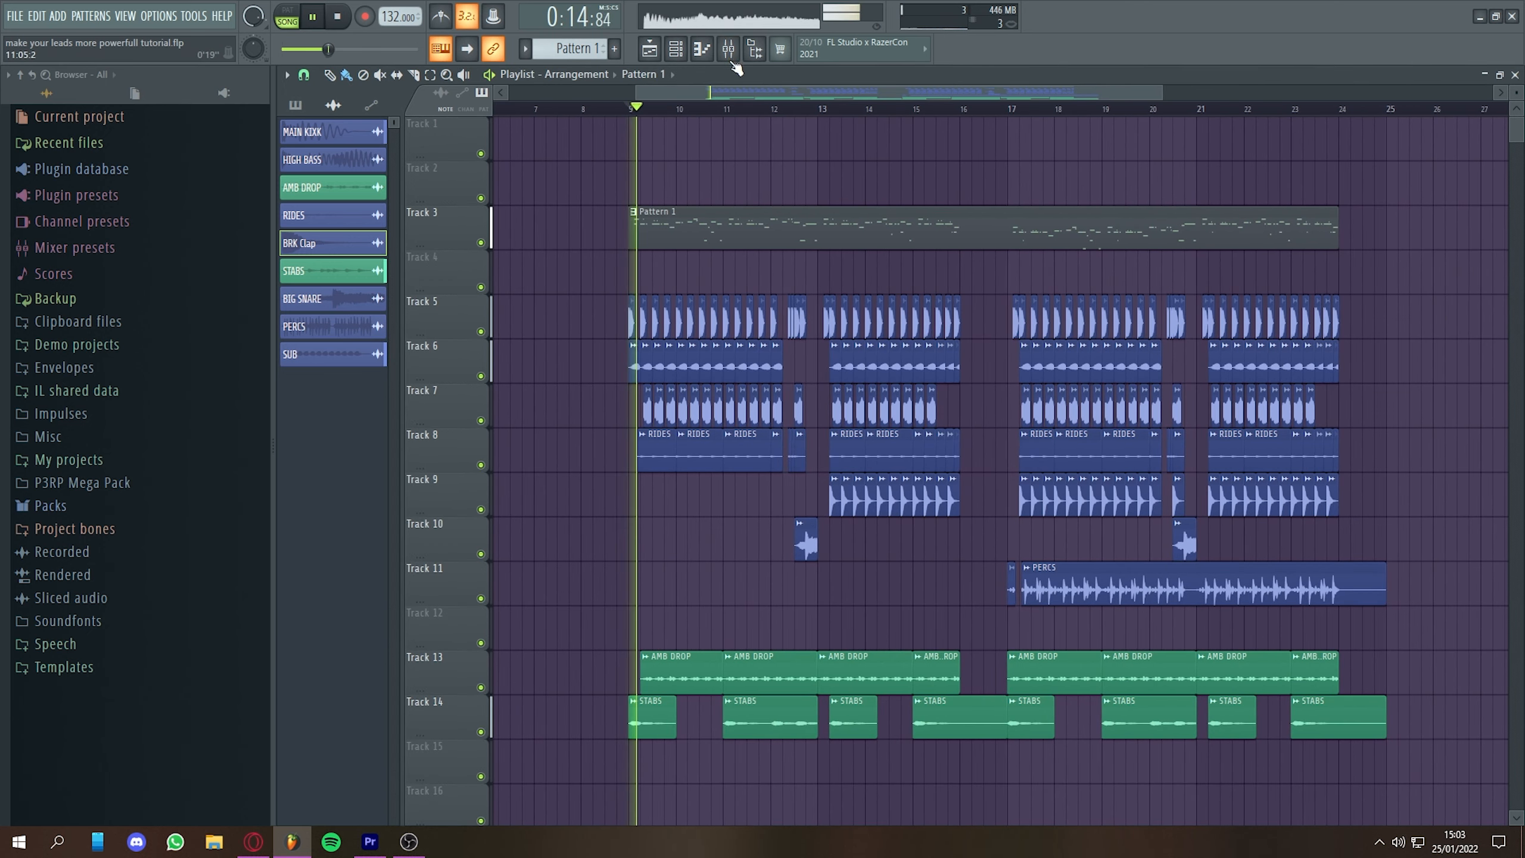
left_click(728, 49)
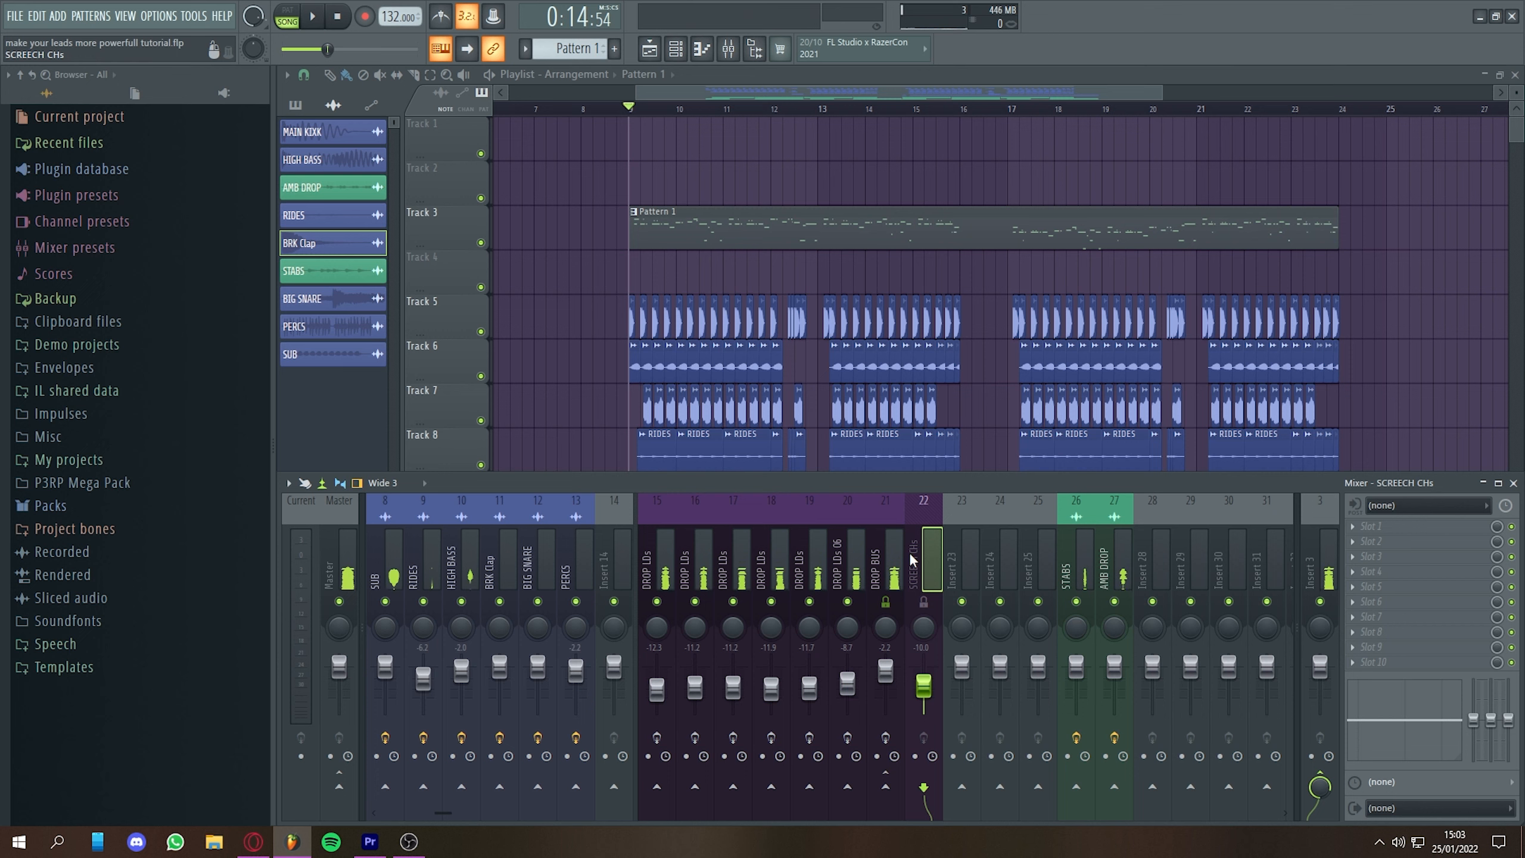
key("space")
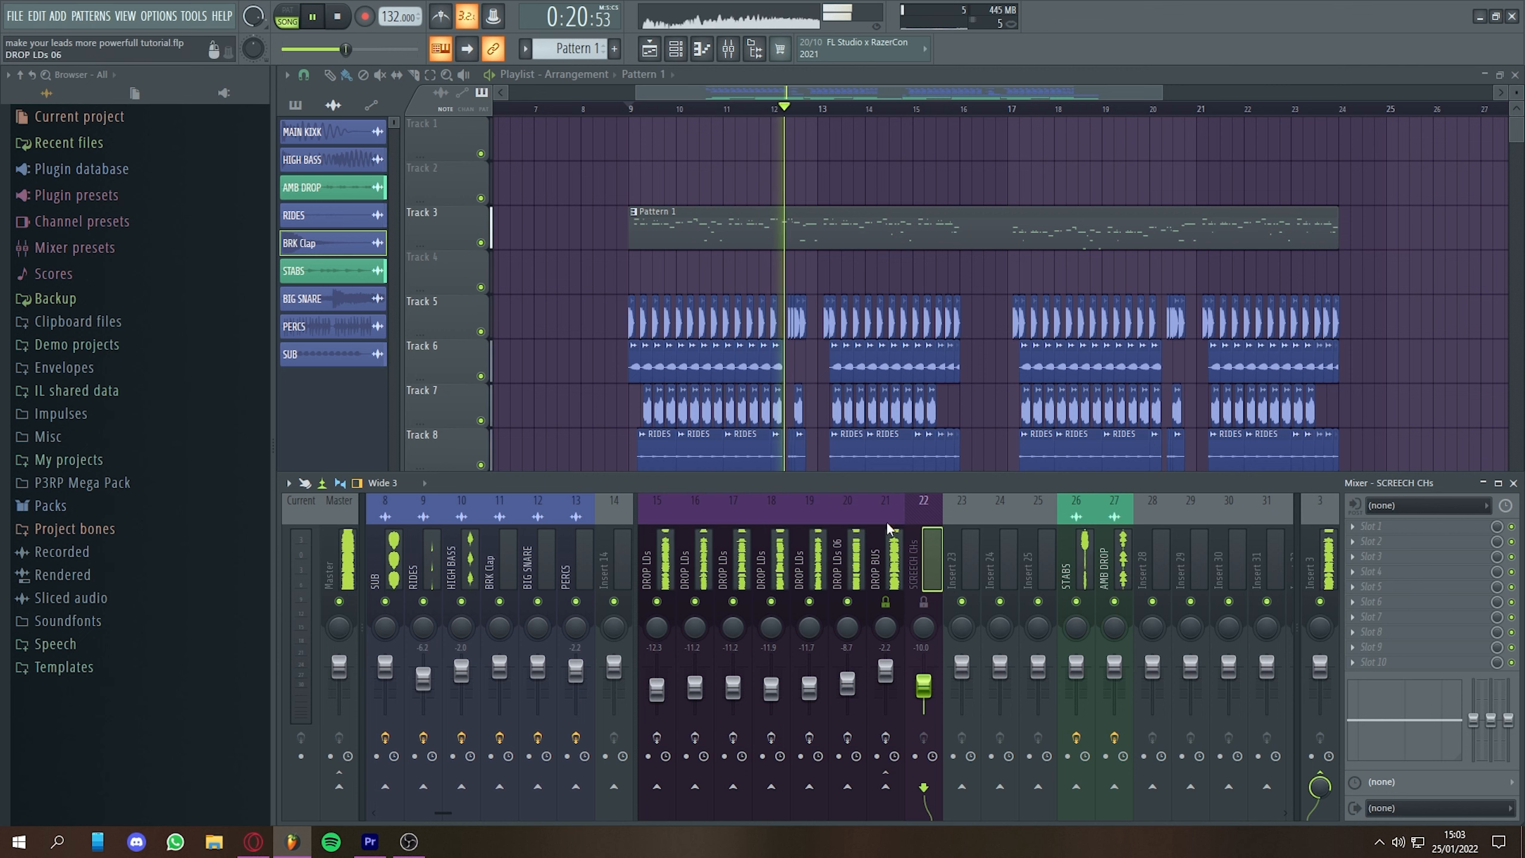
Dock mixer Insert 3 in the middle section alongside the other inserts
left_click(891, 557)
left_click(1319, 551)
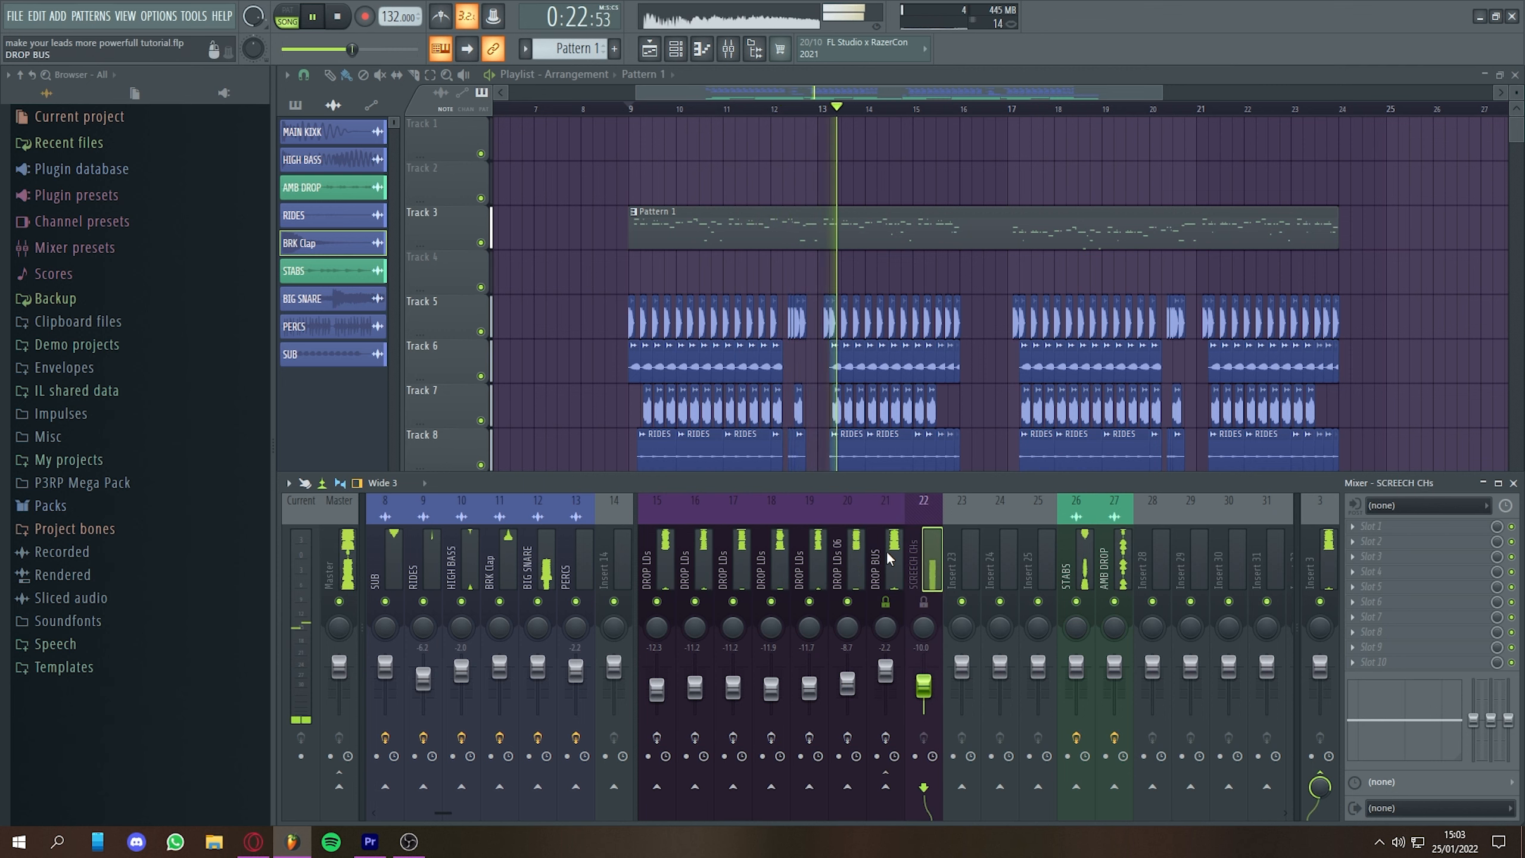
right_click(1319, 545)
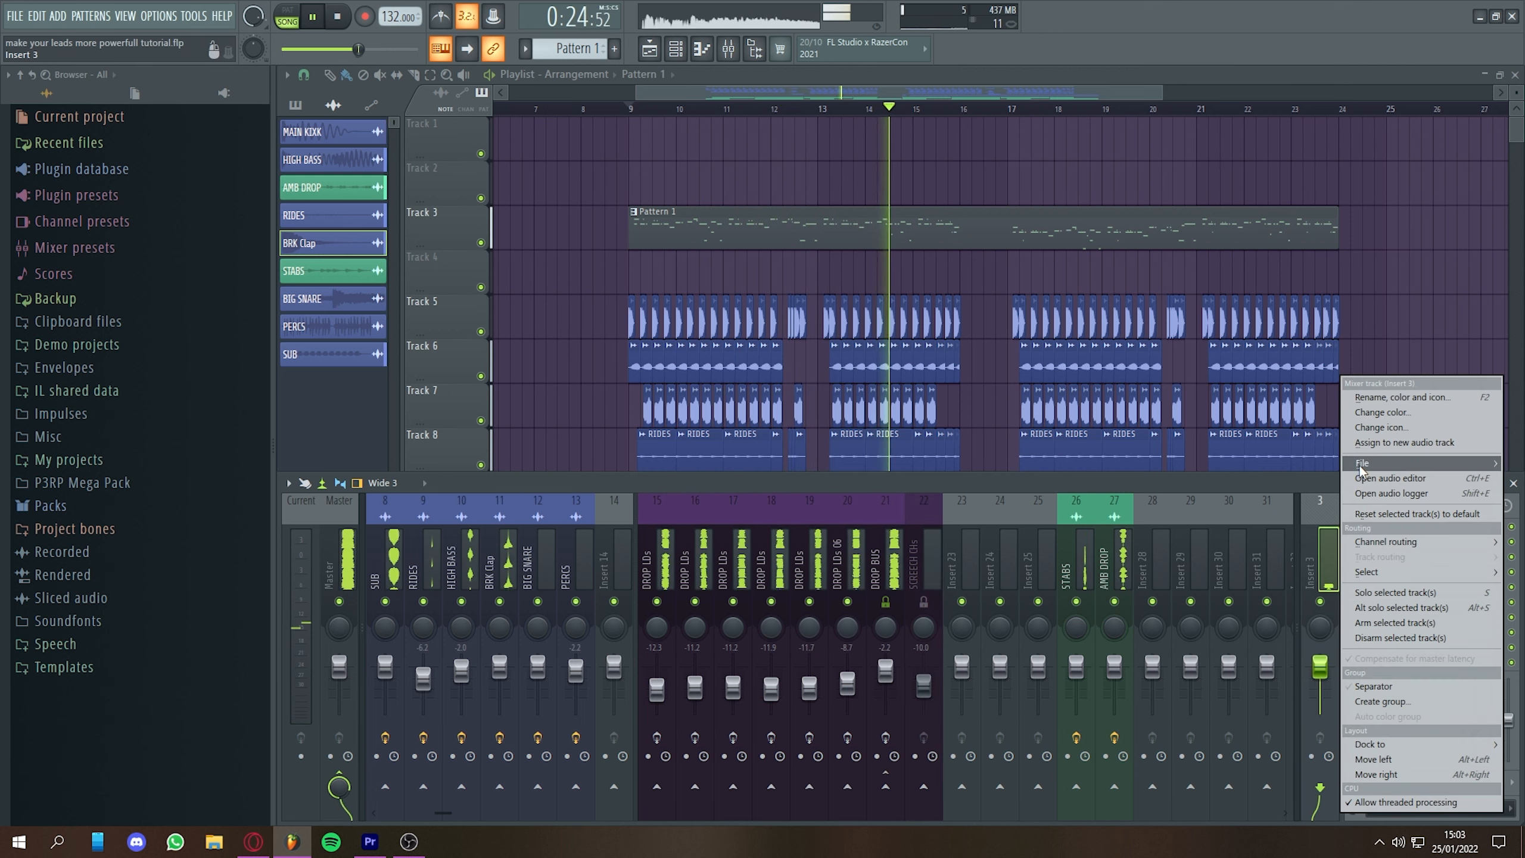
right_click(1320, 546)
right_click(1324, 546)
mouse_move(1370, 744)
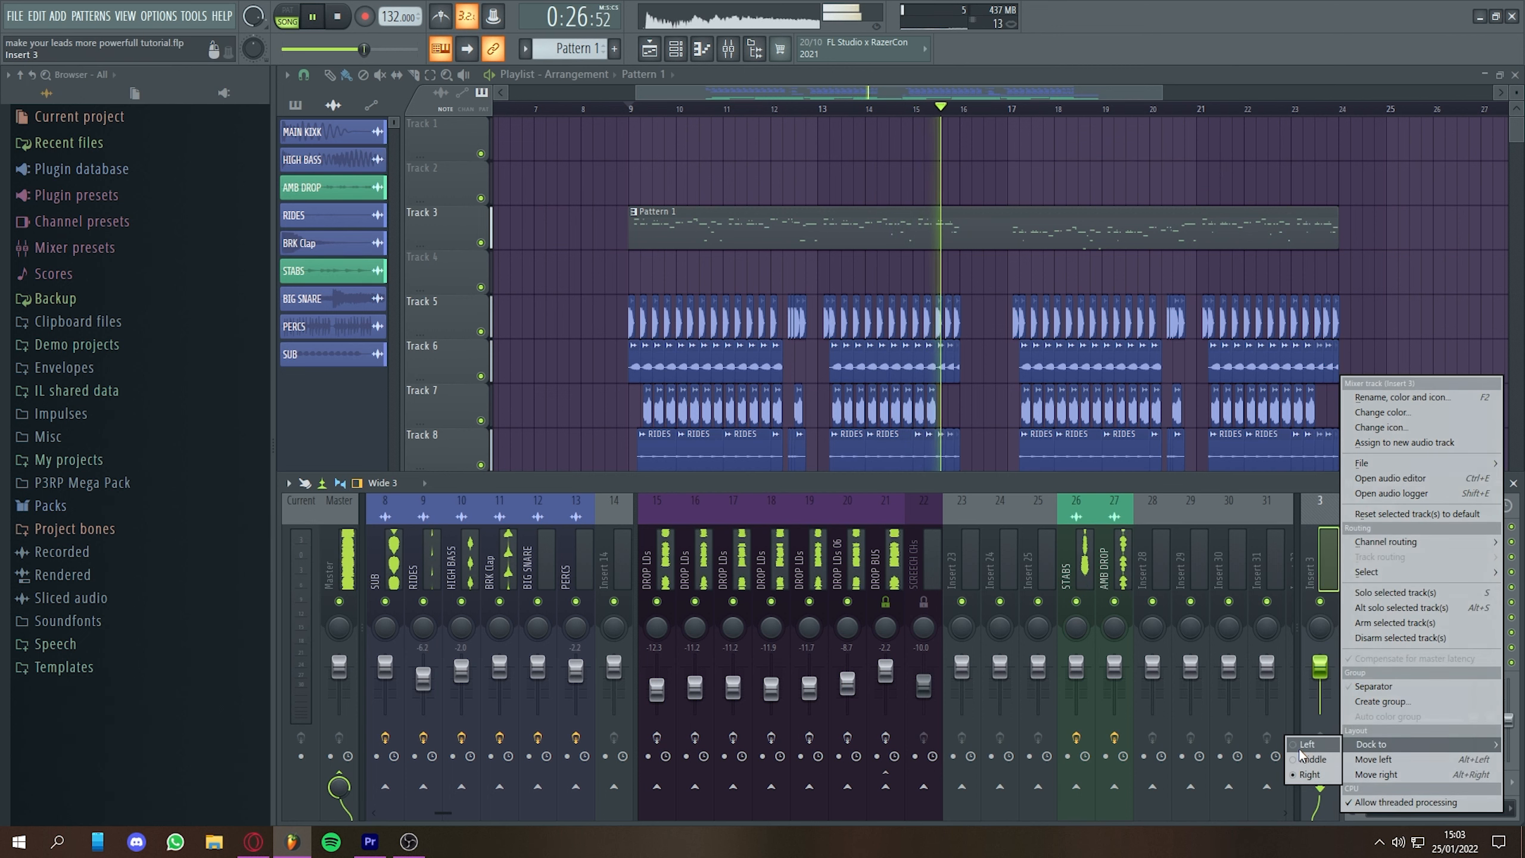
left_click(1302, 760)
scroll(1093, 592, "up", 6)
scroll(1091, 575, "down", 3)
scroll(1090, 572, "up", 3)
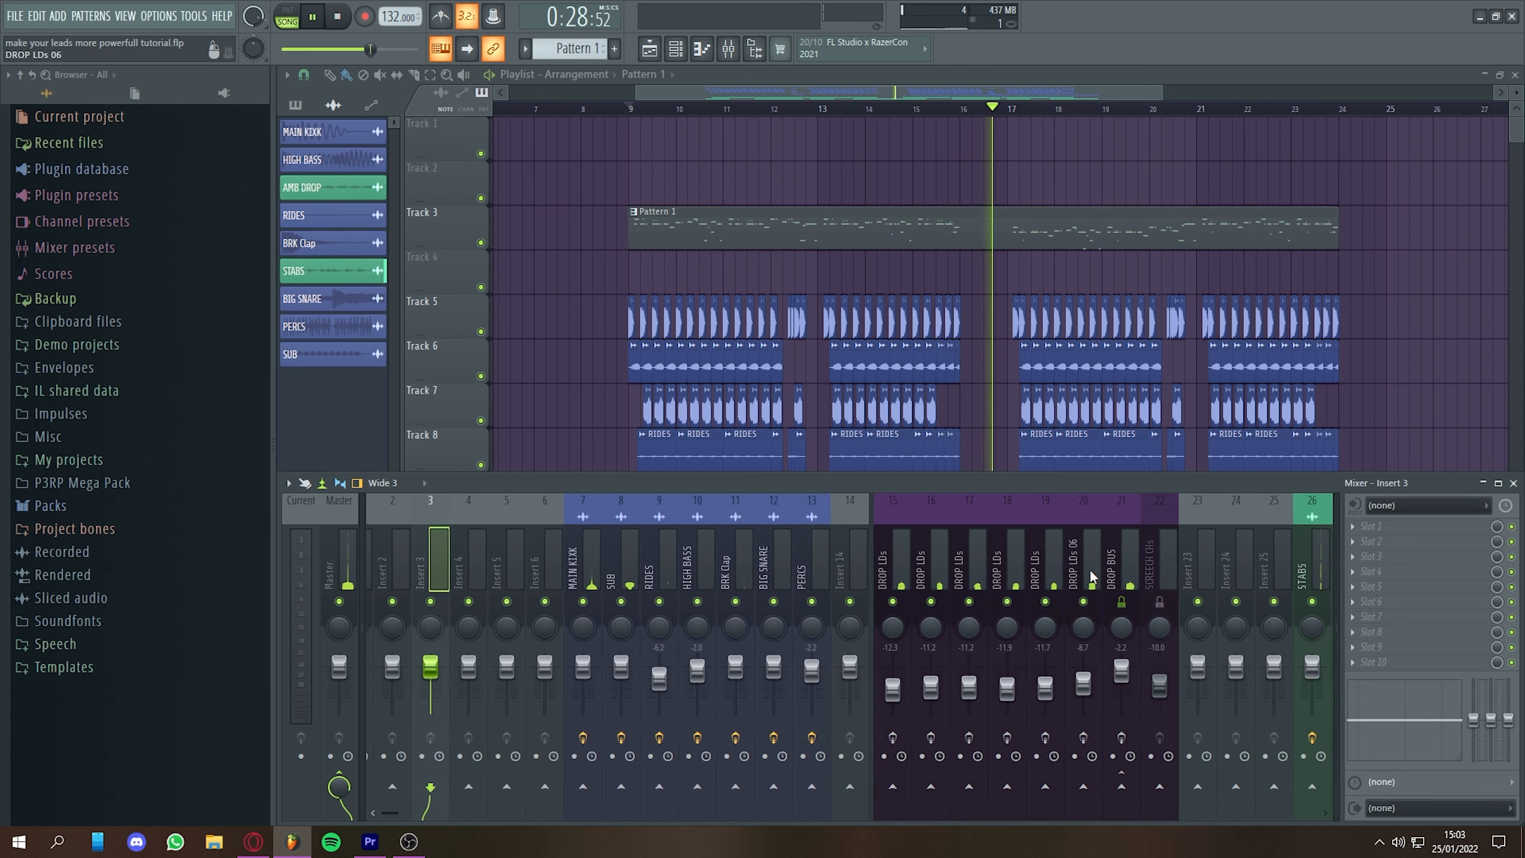
left_click(428, 578)
scroll(878, 556, "down", 3)
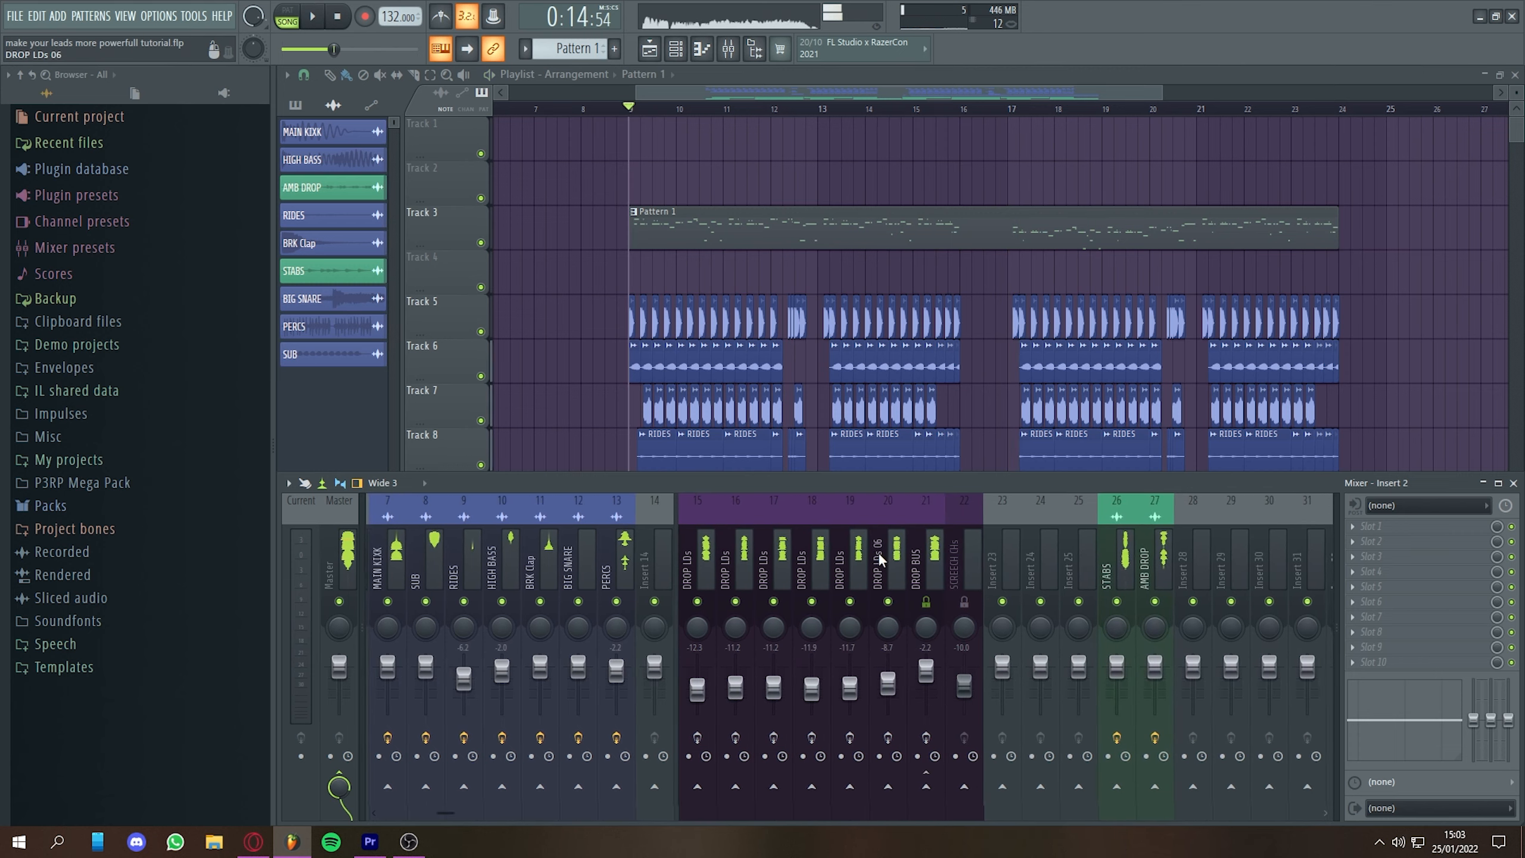
Select the first DROP LDs mixer insert (15) and solo Track 3 in the playlist, with the mixer shown again
left_click(710, 536)
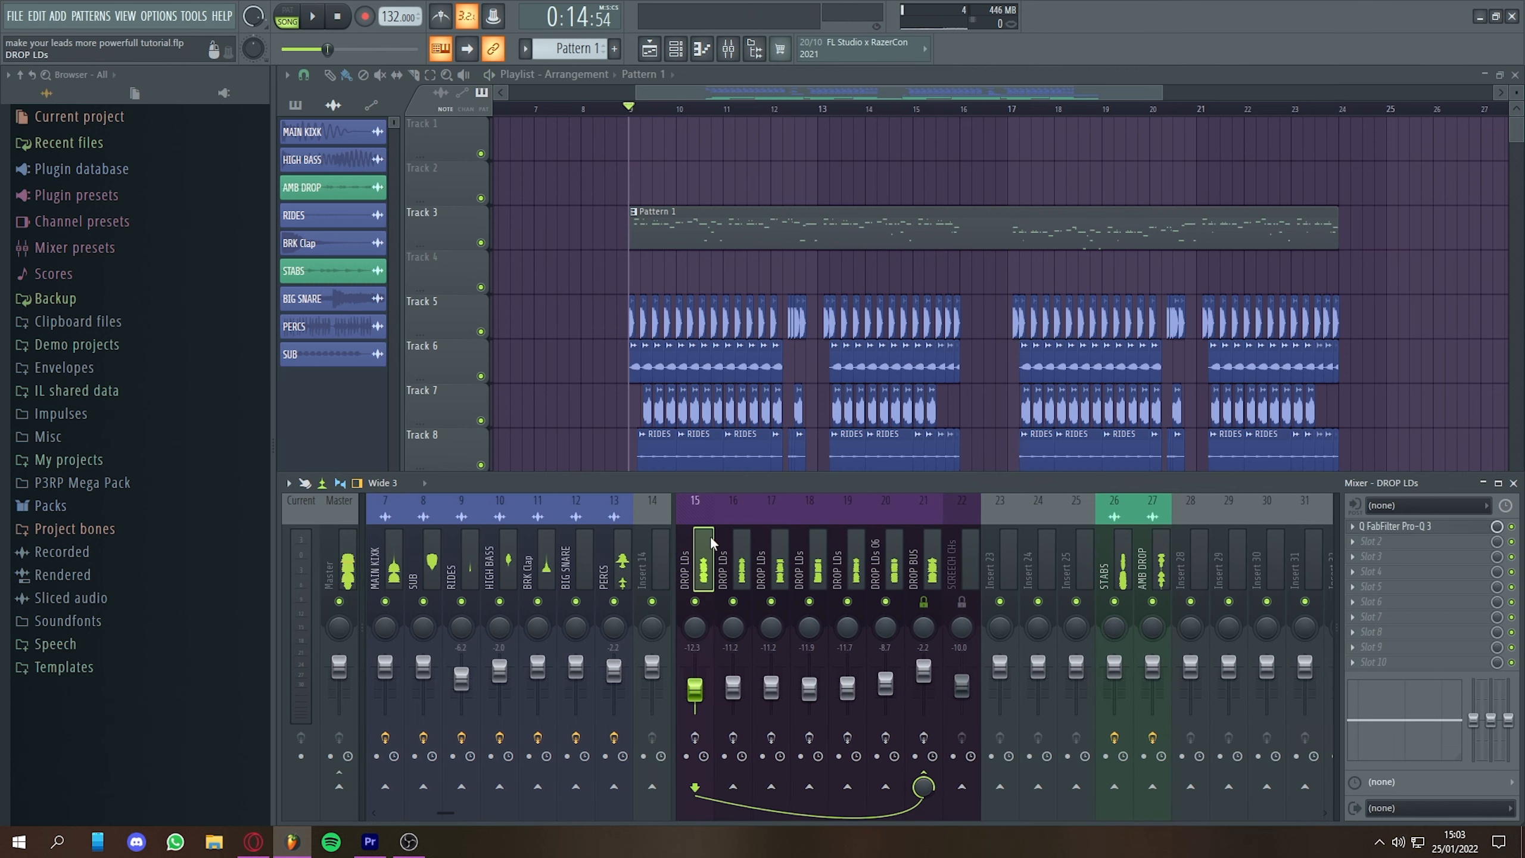
key("F9")
right_click(485, 228)
right_click(481, 242)
scroll(659, 154, "up", 1)
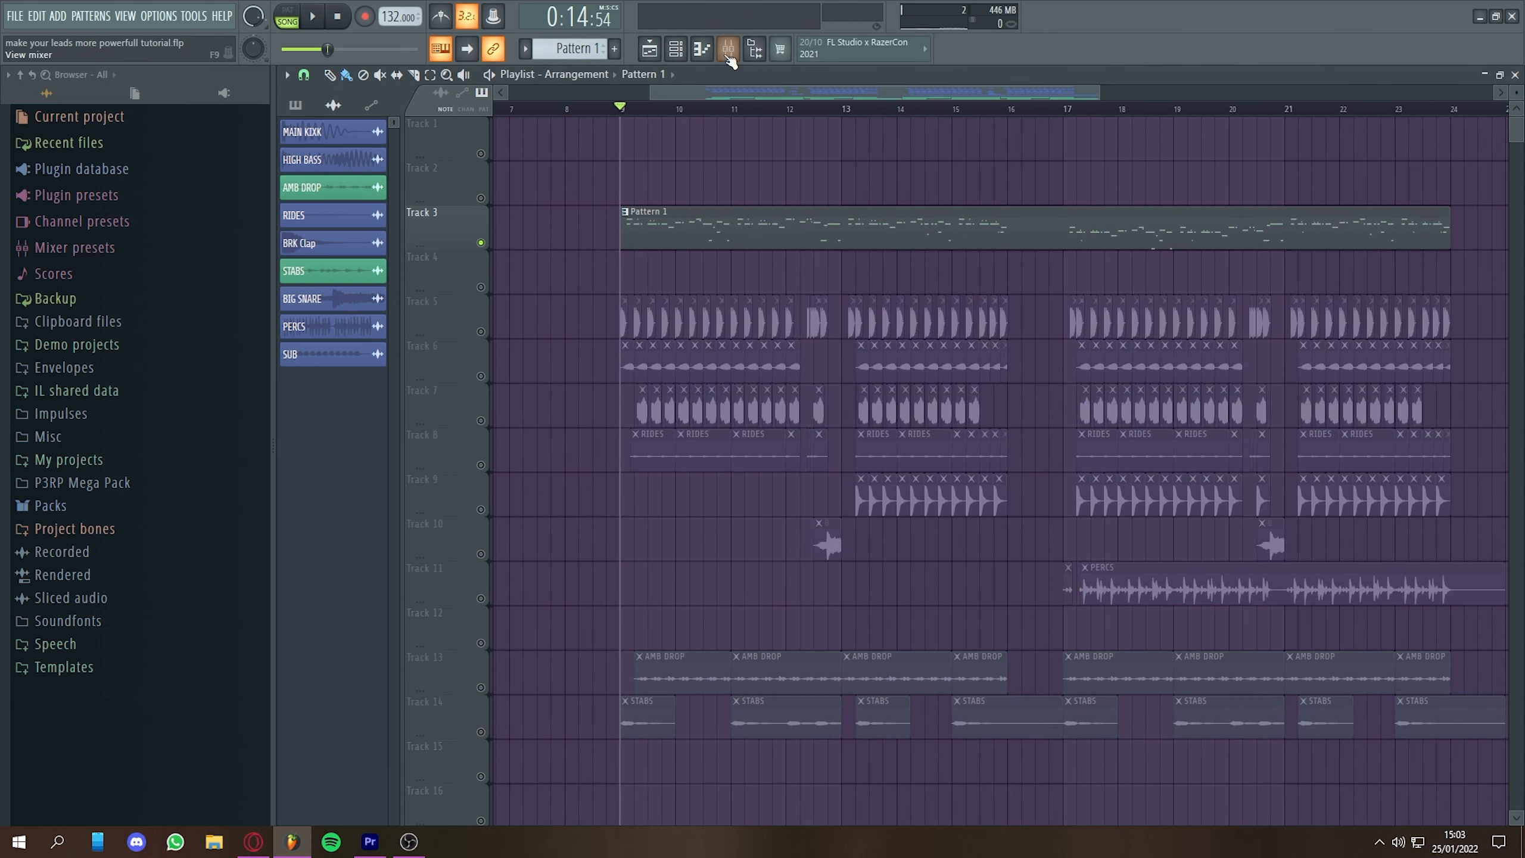
key("F9")
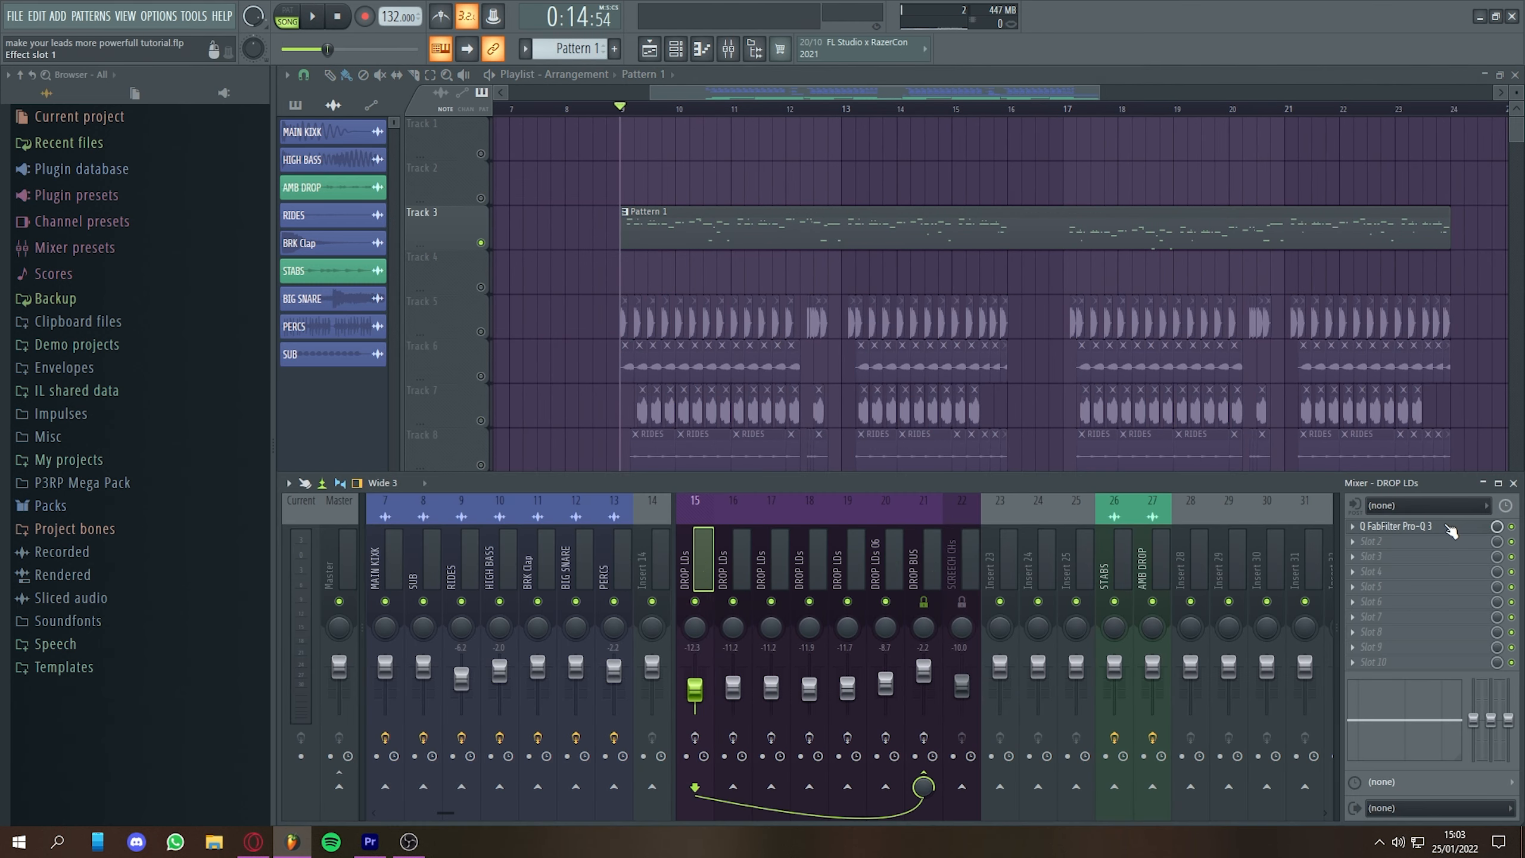
Solo the DROP LDs insert 15 and audition it with its FabFilter Pro-Q 3 low-cut band shown
left_click(1402, 526)
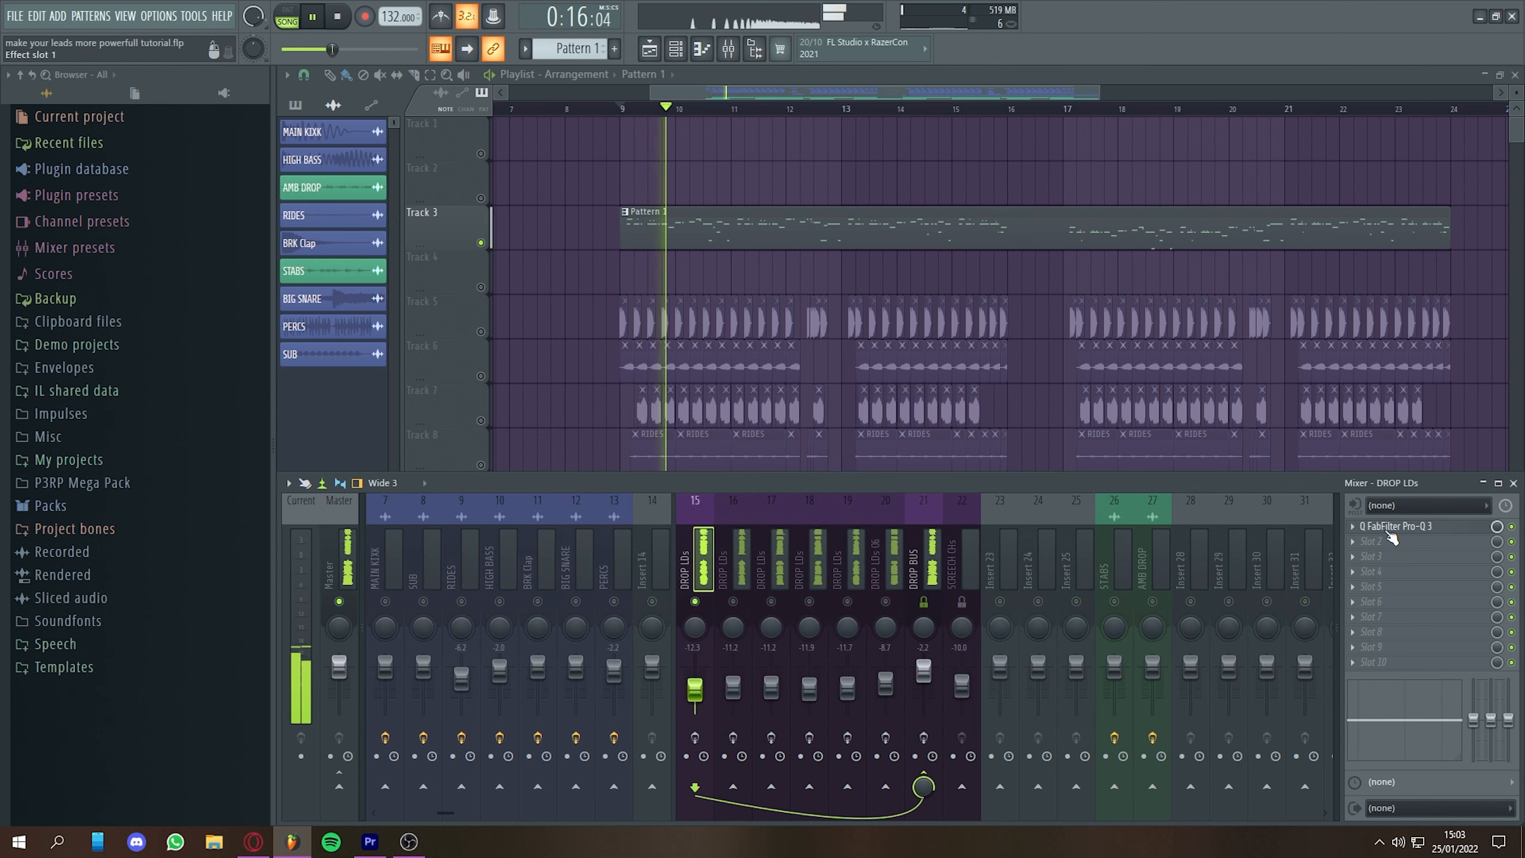
left_click(1393, 527)
key("Escape")
left_click(695, 738)
left_click(732, 738)
left_click(771, 738)
left_click(810, 738)
left_click(847, 739)
left_click(886, 738)
left_click(923, 737)
left_click(1392, 526)
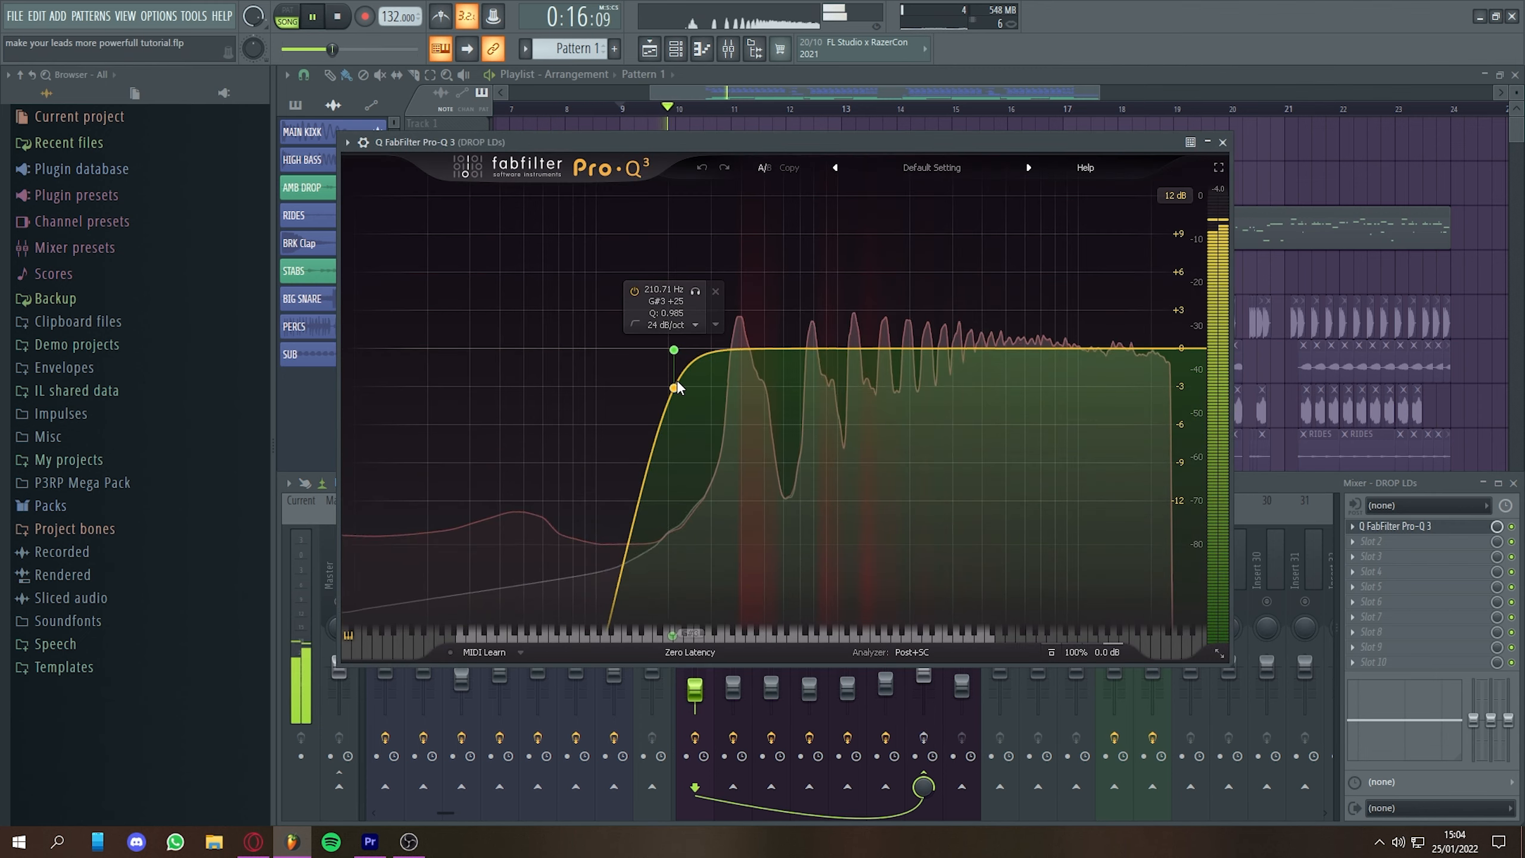
key("space")
Move the playback start position to bar 17 in the playlist and bring the mixer back
left_click_drag(1274, 292, 1082, 310)
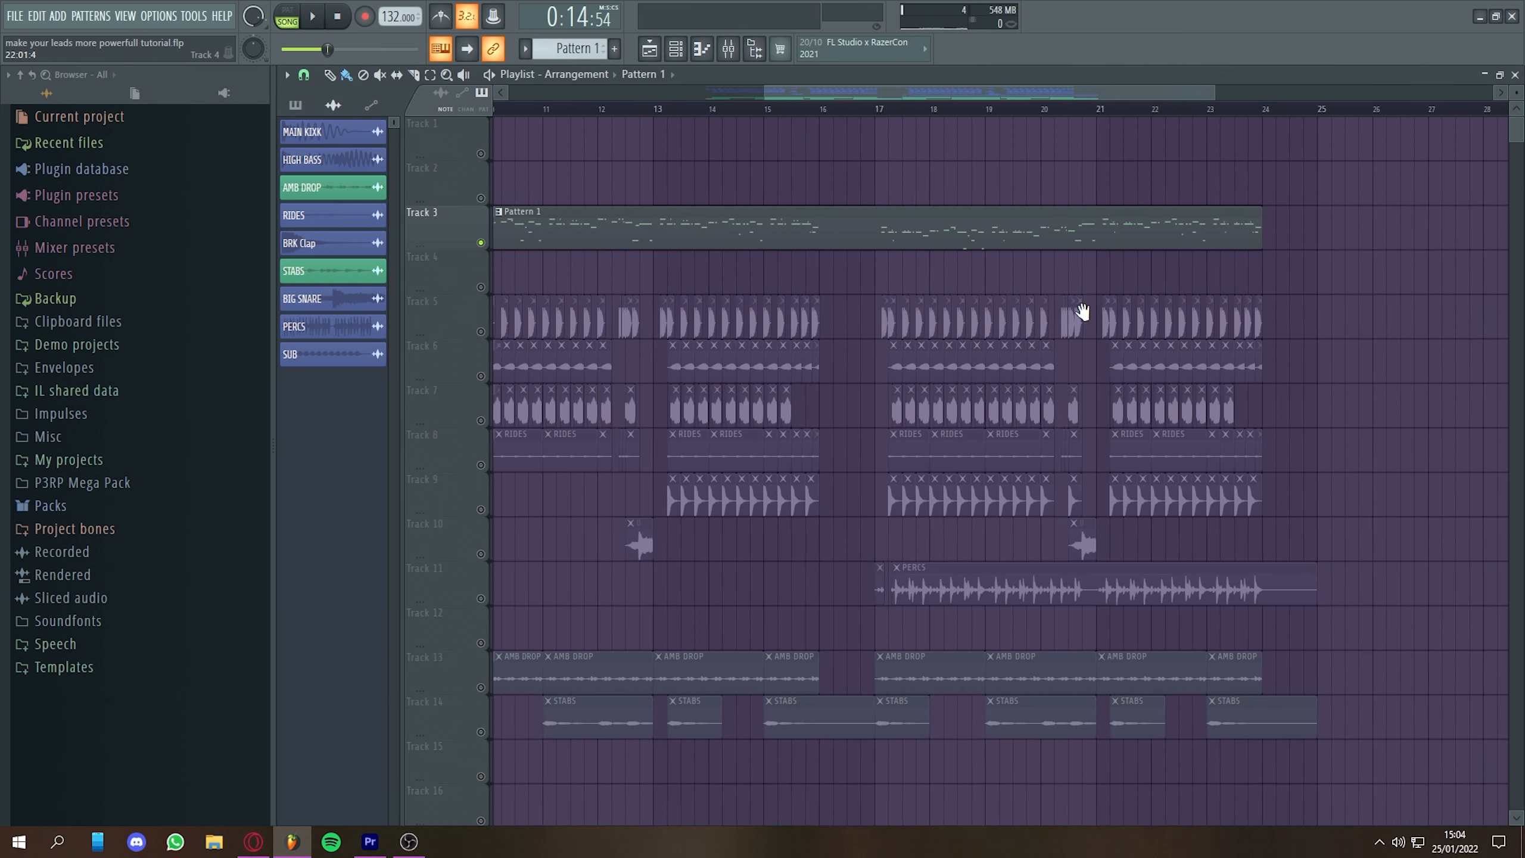
scroll(1077, 306, "up", 3)
left_click(766, 110)
scroll(821, 211, "down", 2)
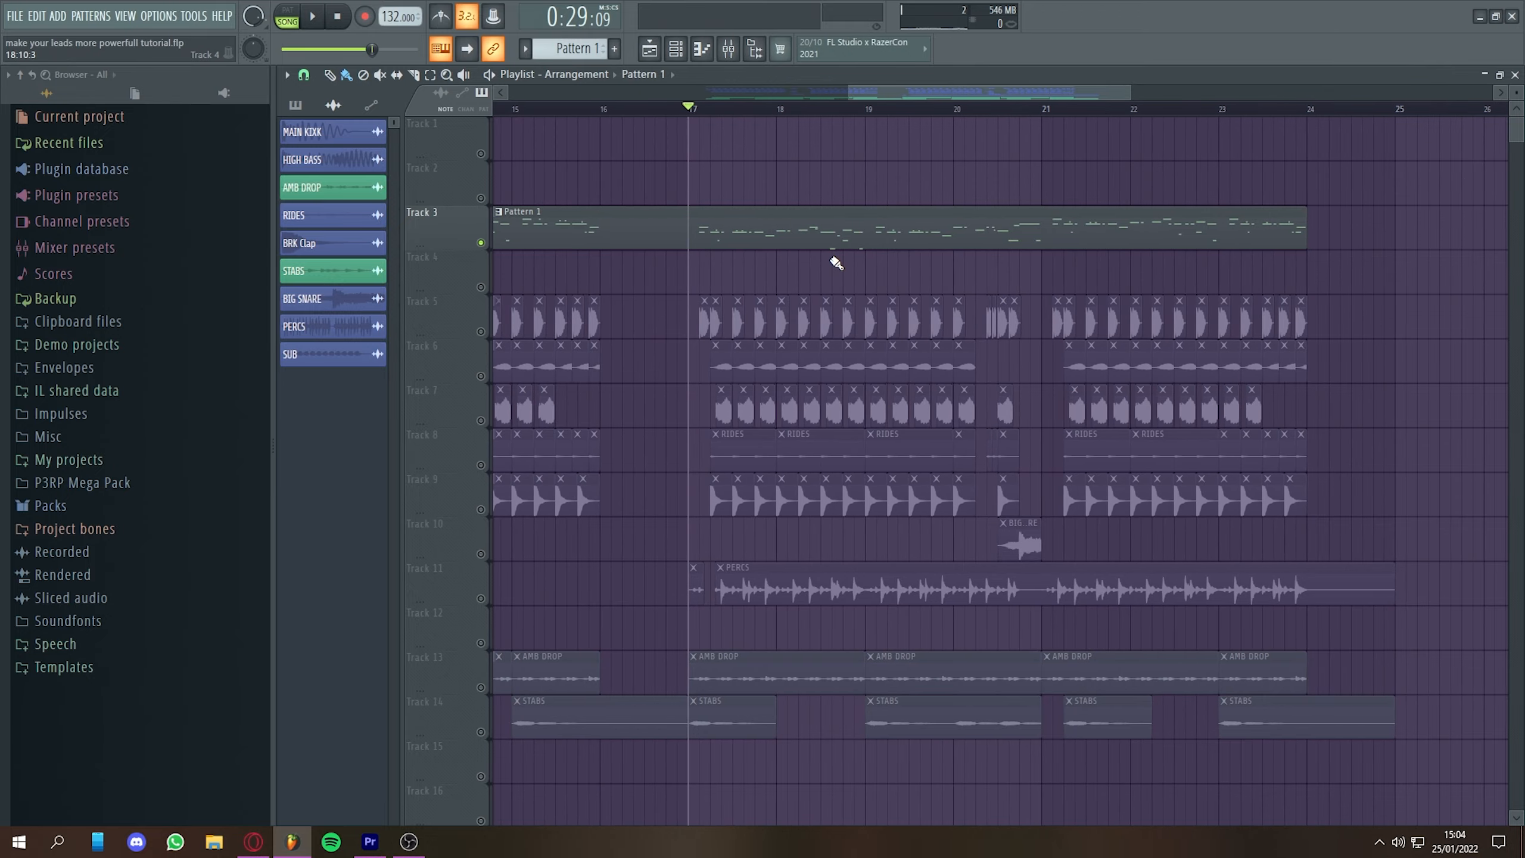
scroll(846, 269, "down", 1)
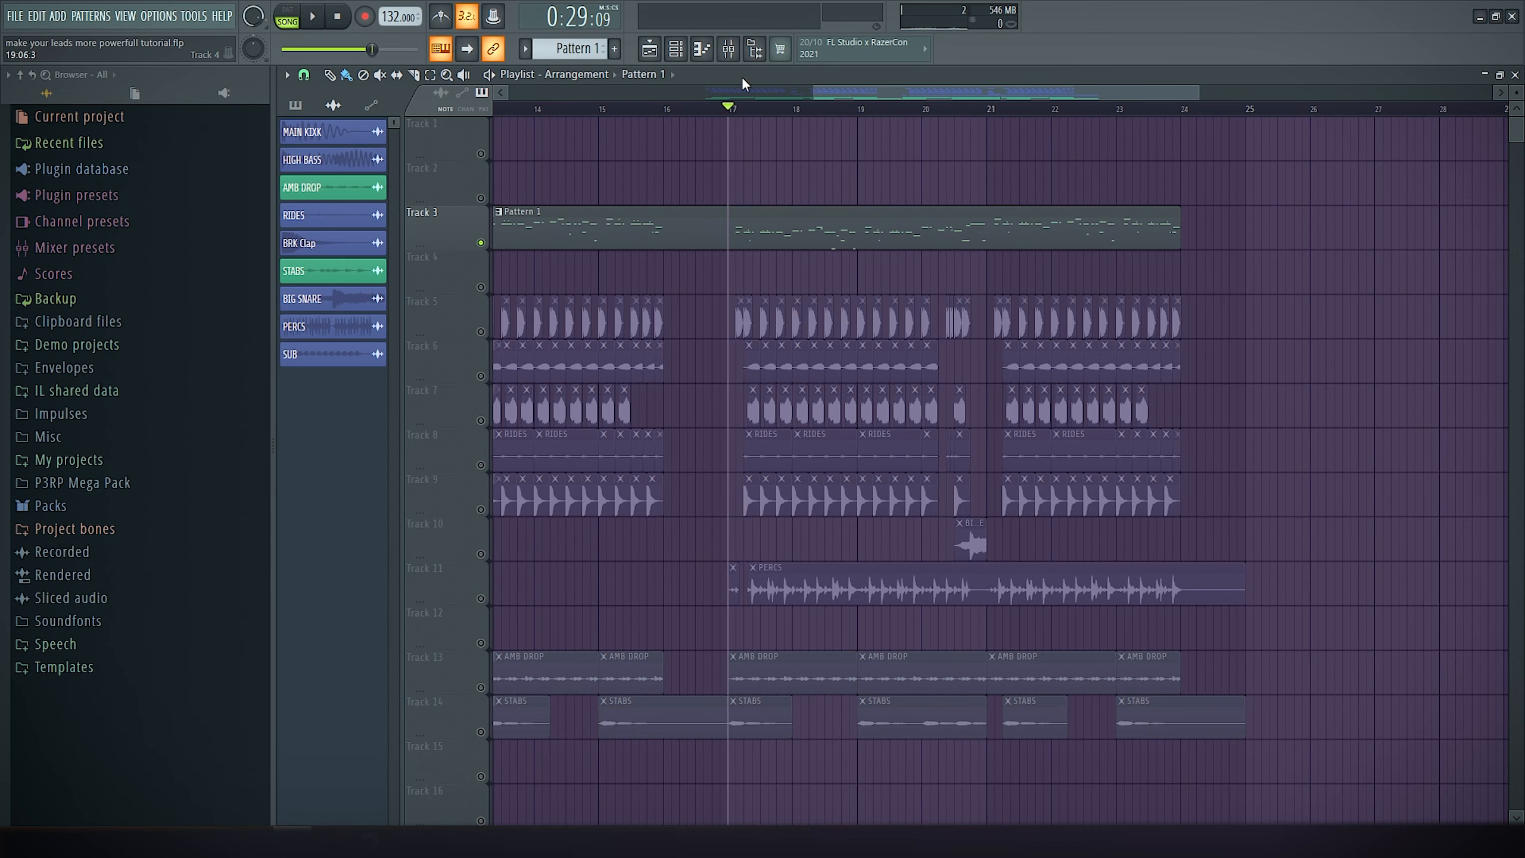
left_click(727, 52)
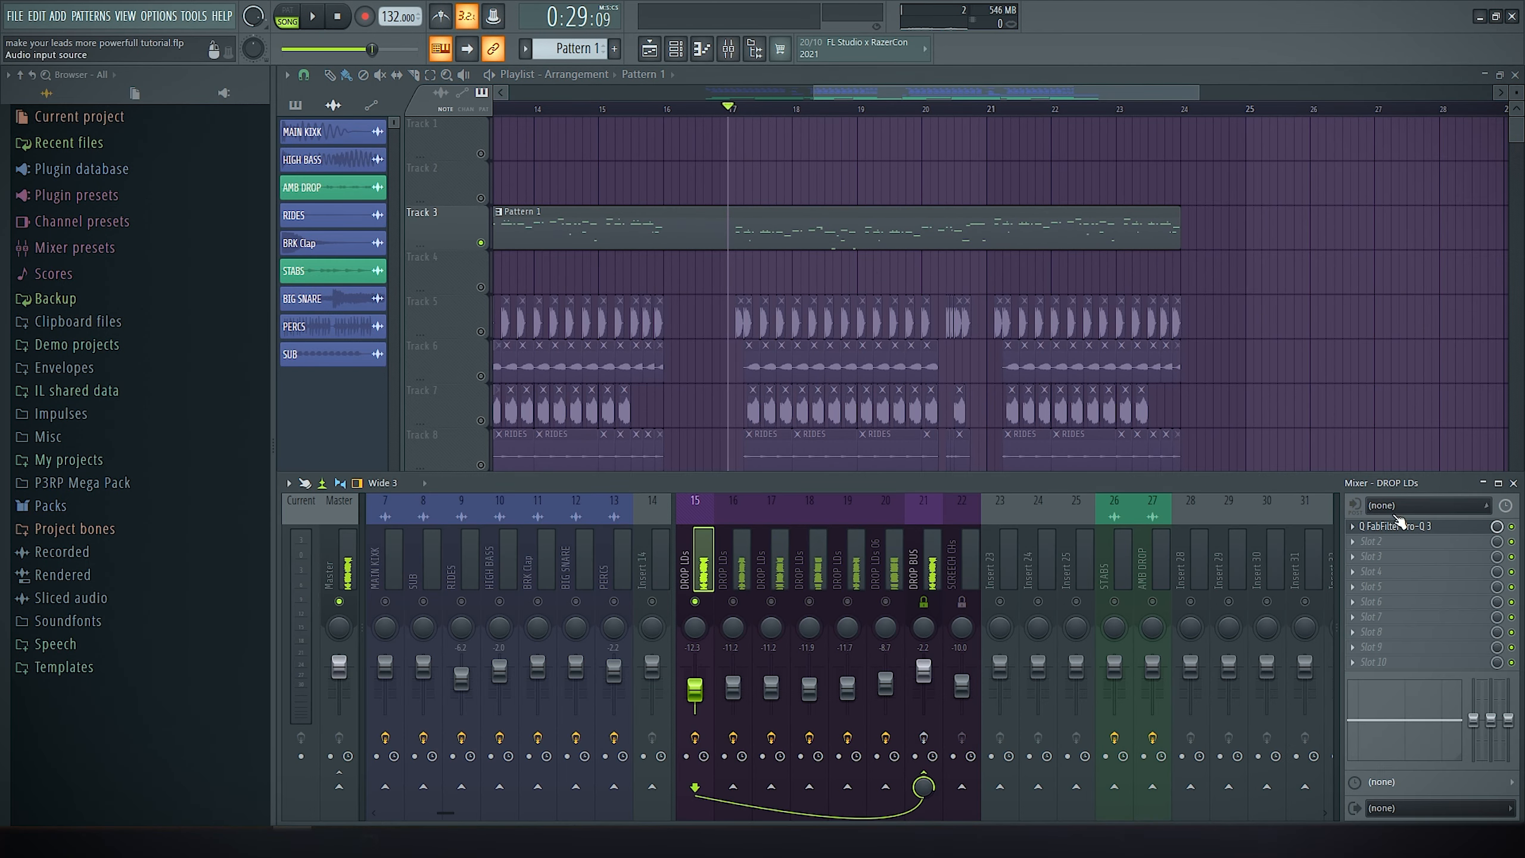
Set the low-cut slope to 30 dB/oct in insert 15's Pro-Q 3 during playback, and close the EQ
left_click(1413, 527)
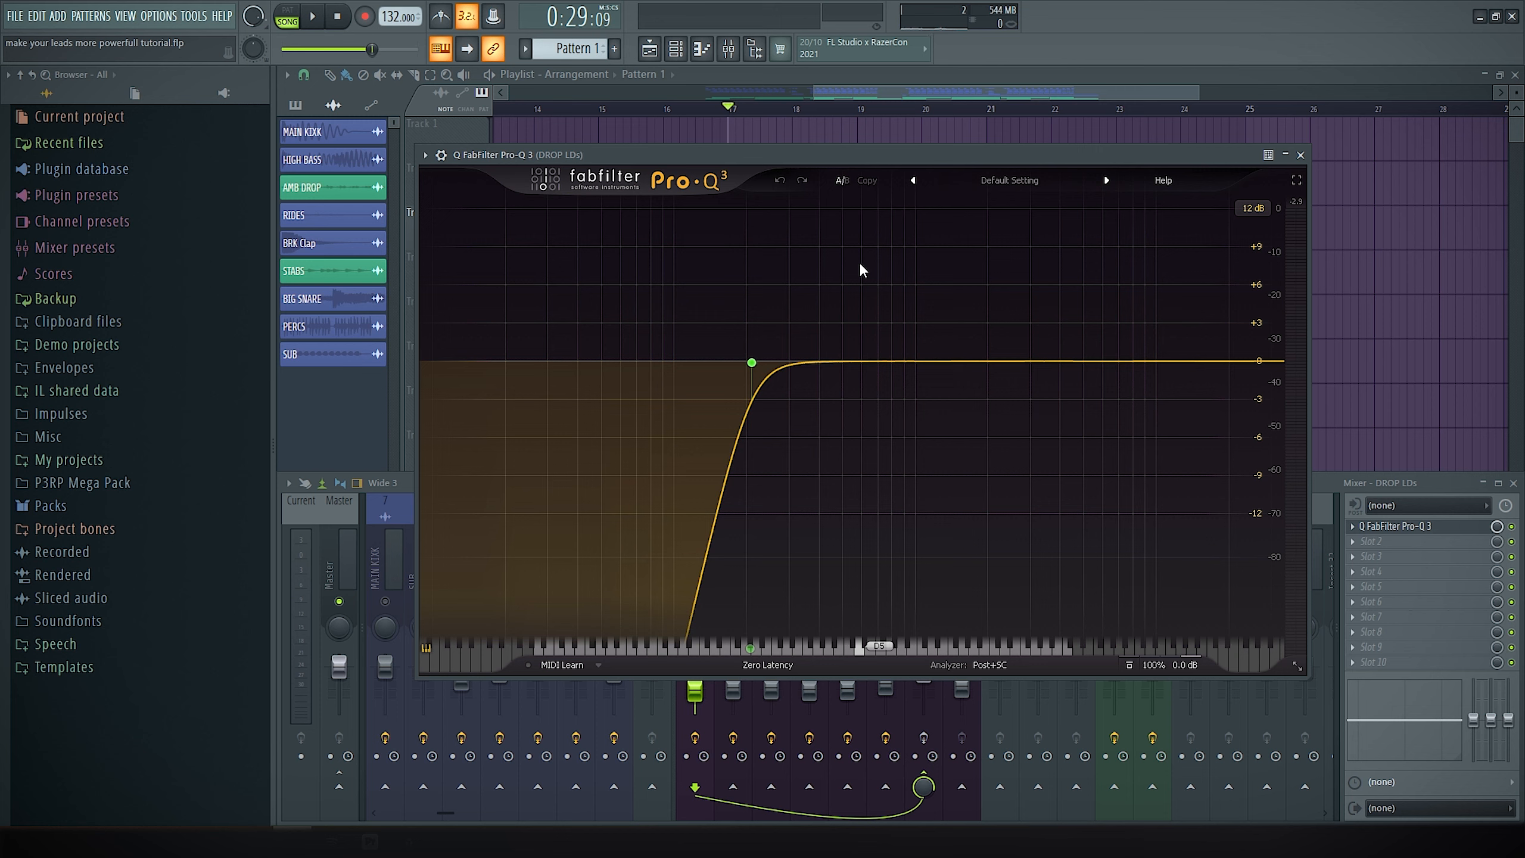
key("space")
mouse_move(752, 362)
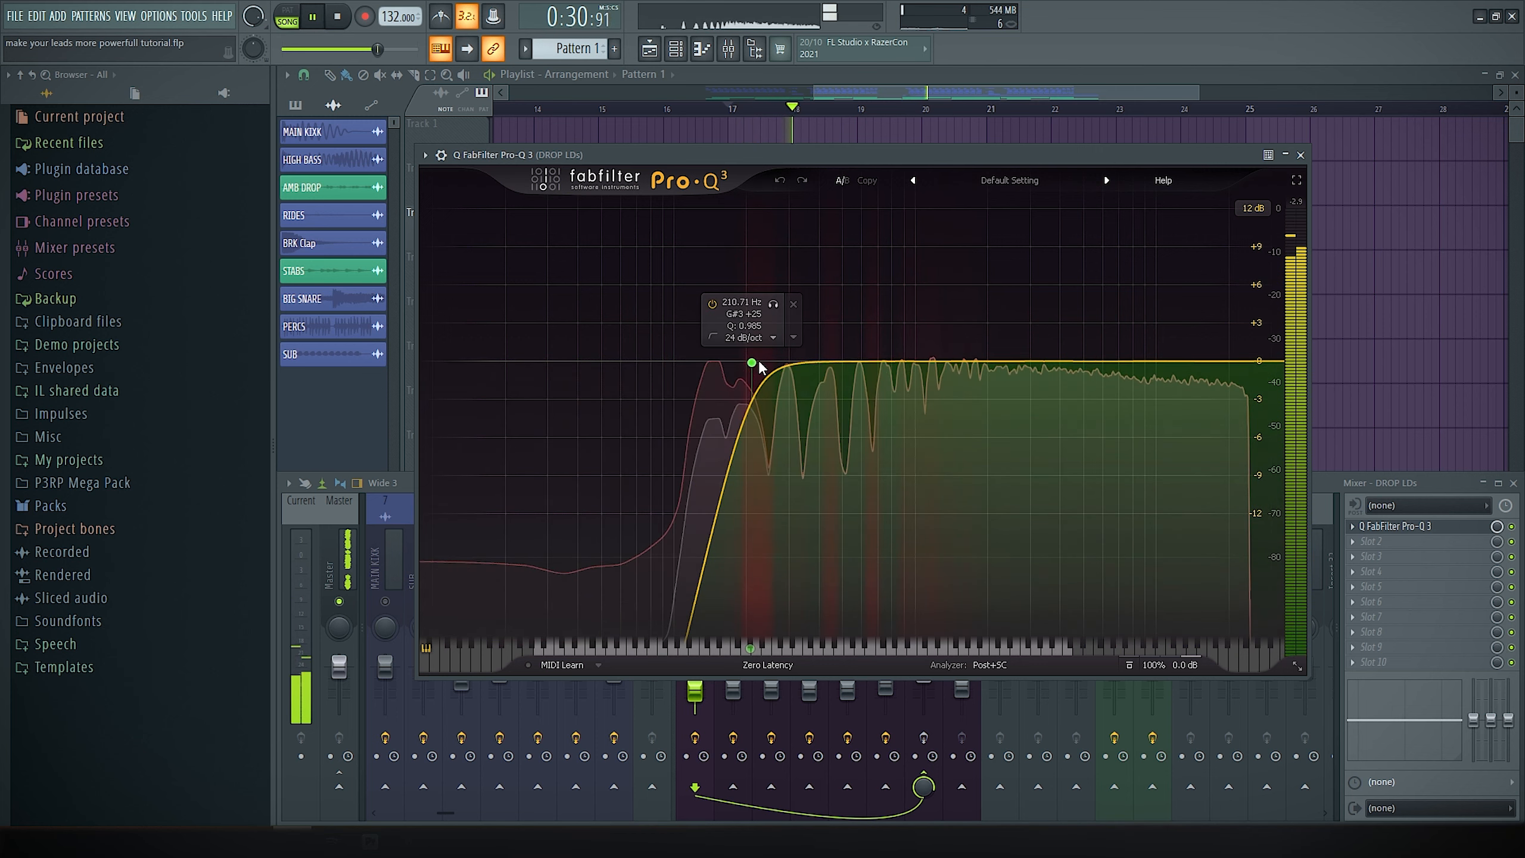
scroll(752, 362, "up", 1)
scroll(752, 364, "up", 2)
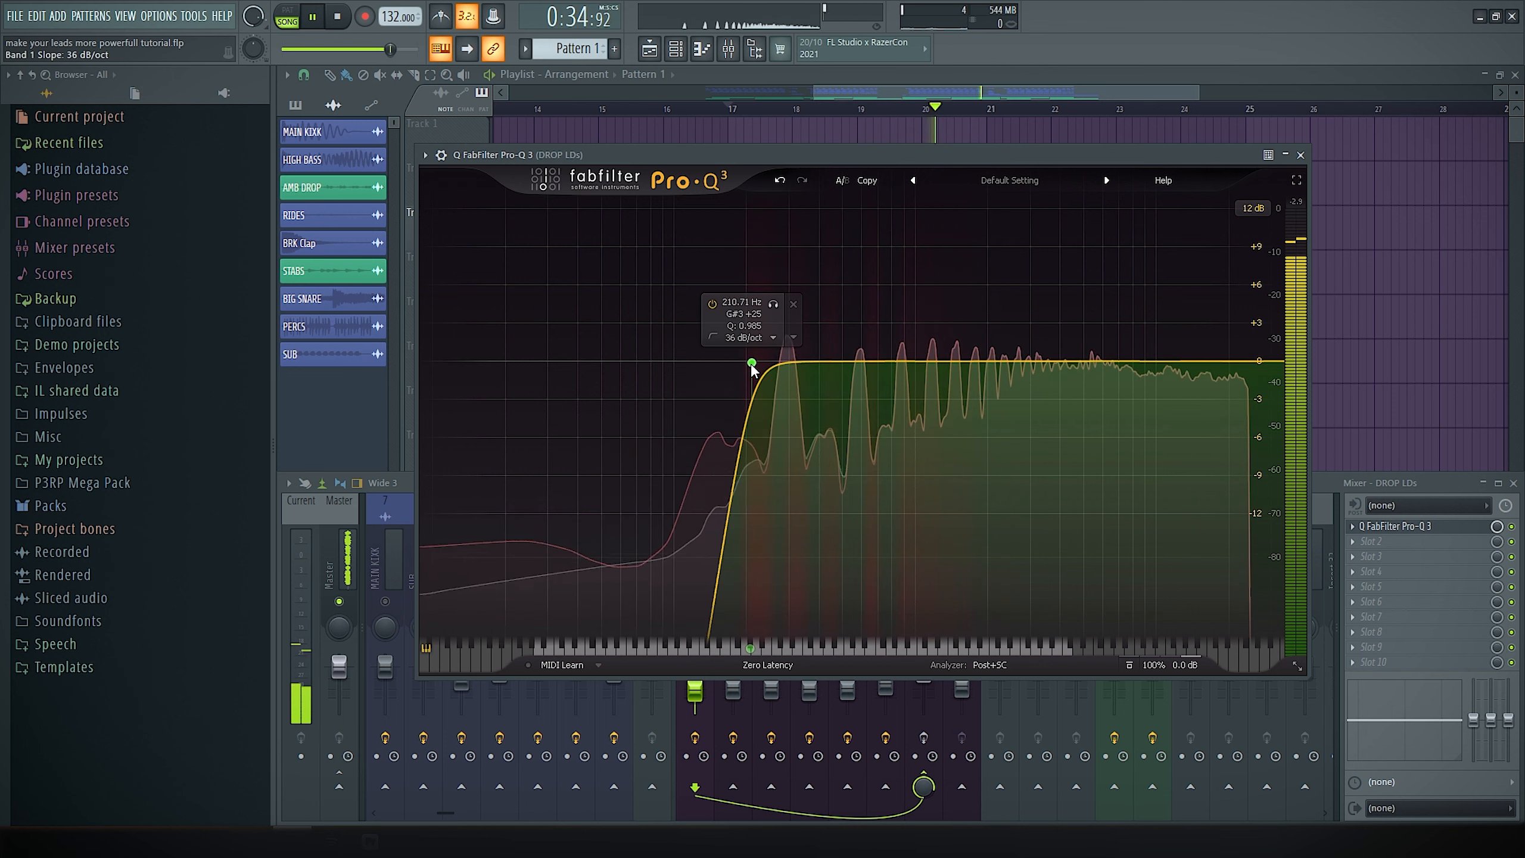
scroll(751, 363, "down", 2)
key("space")
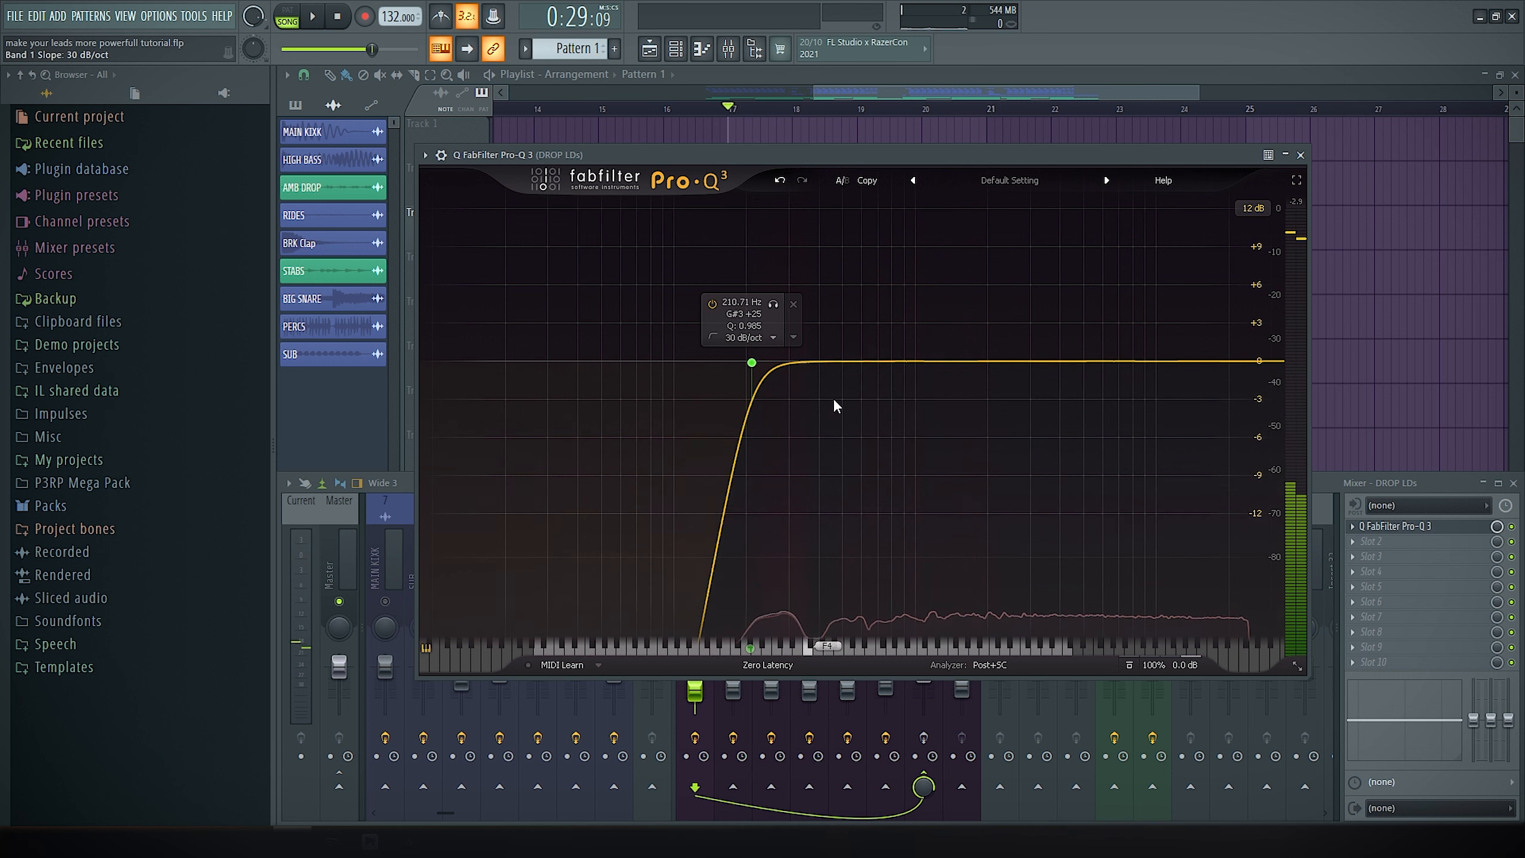
key("Escape")
Solo the DROP LDs insert 16 and audition it from bar 17, checking its Pro-Q 3 curve
left_click(740, 540)
left_click(706, 547)
left_click(747, 544)
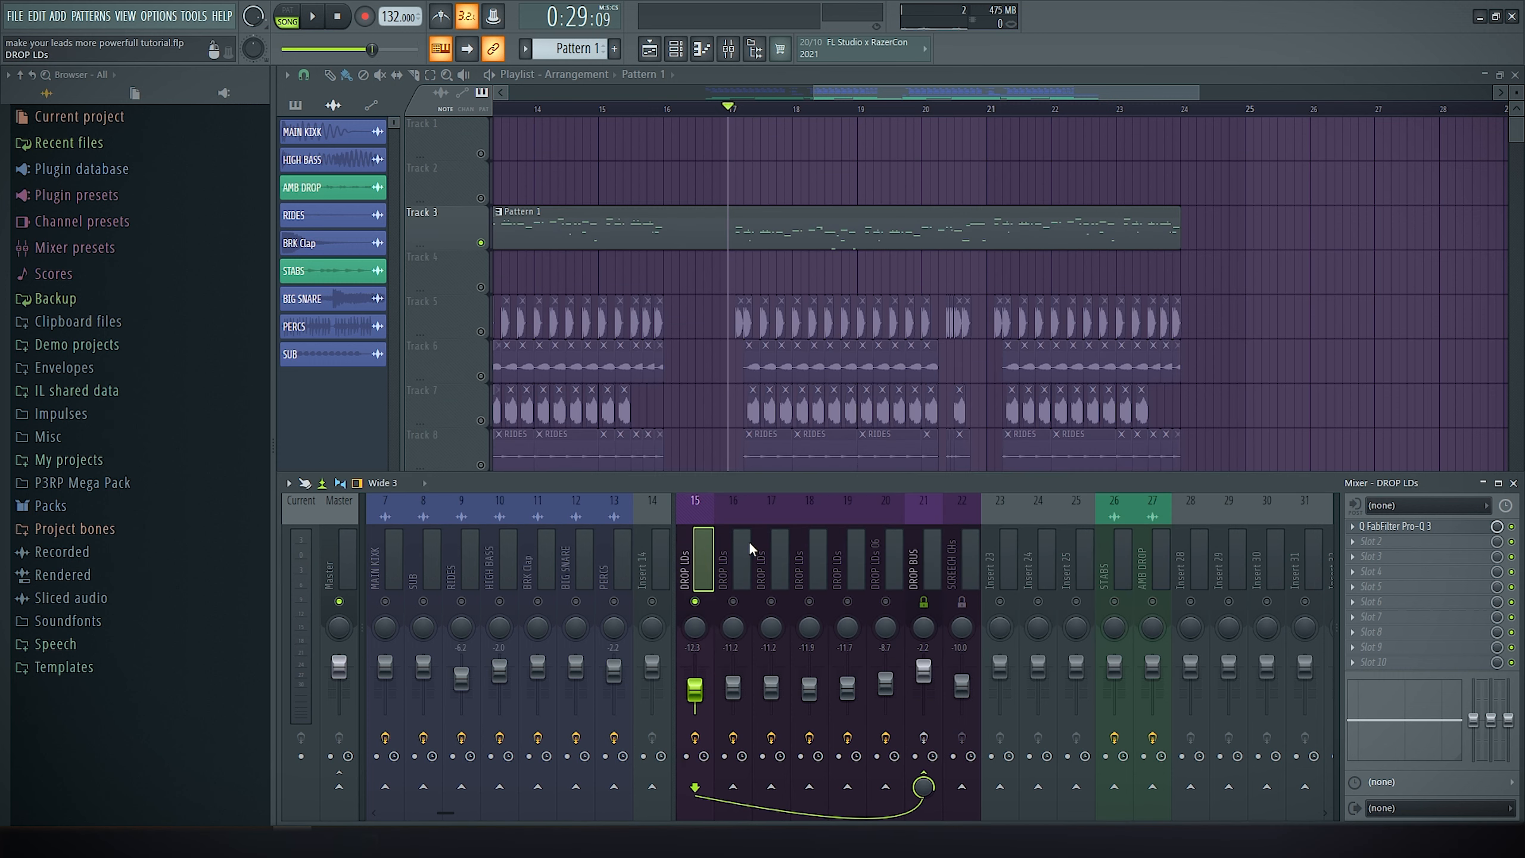
left_click(772, 539)
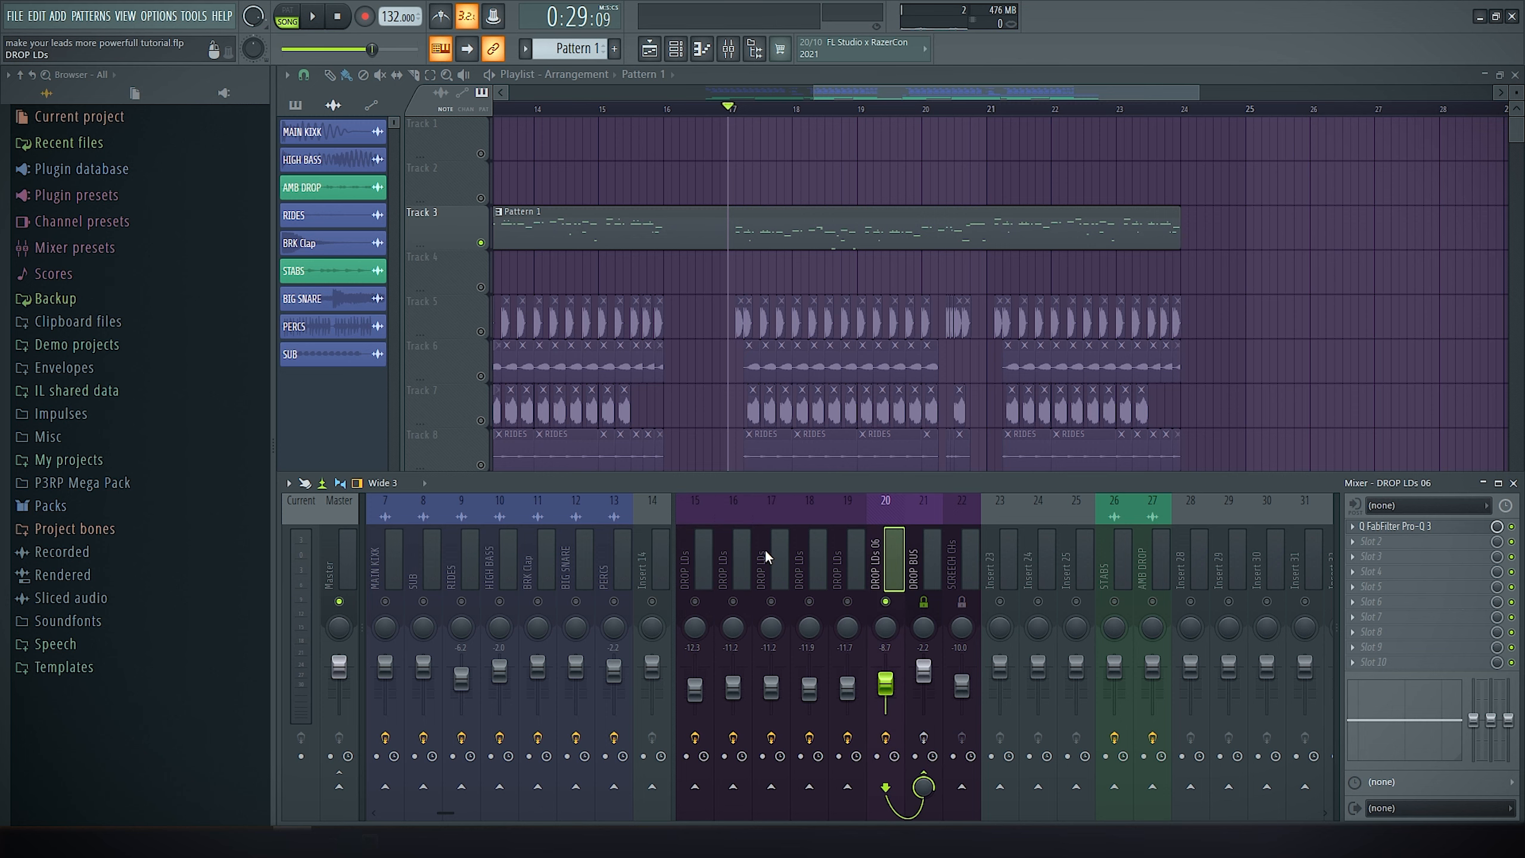
left_click(1453, 527)
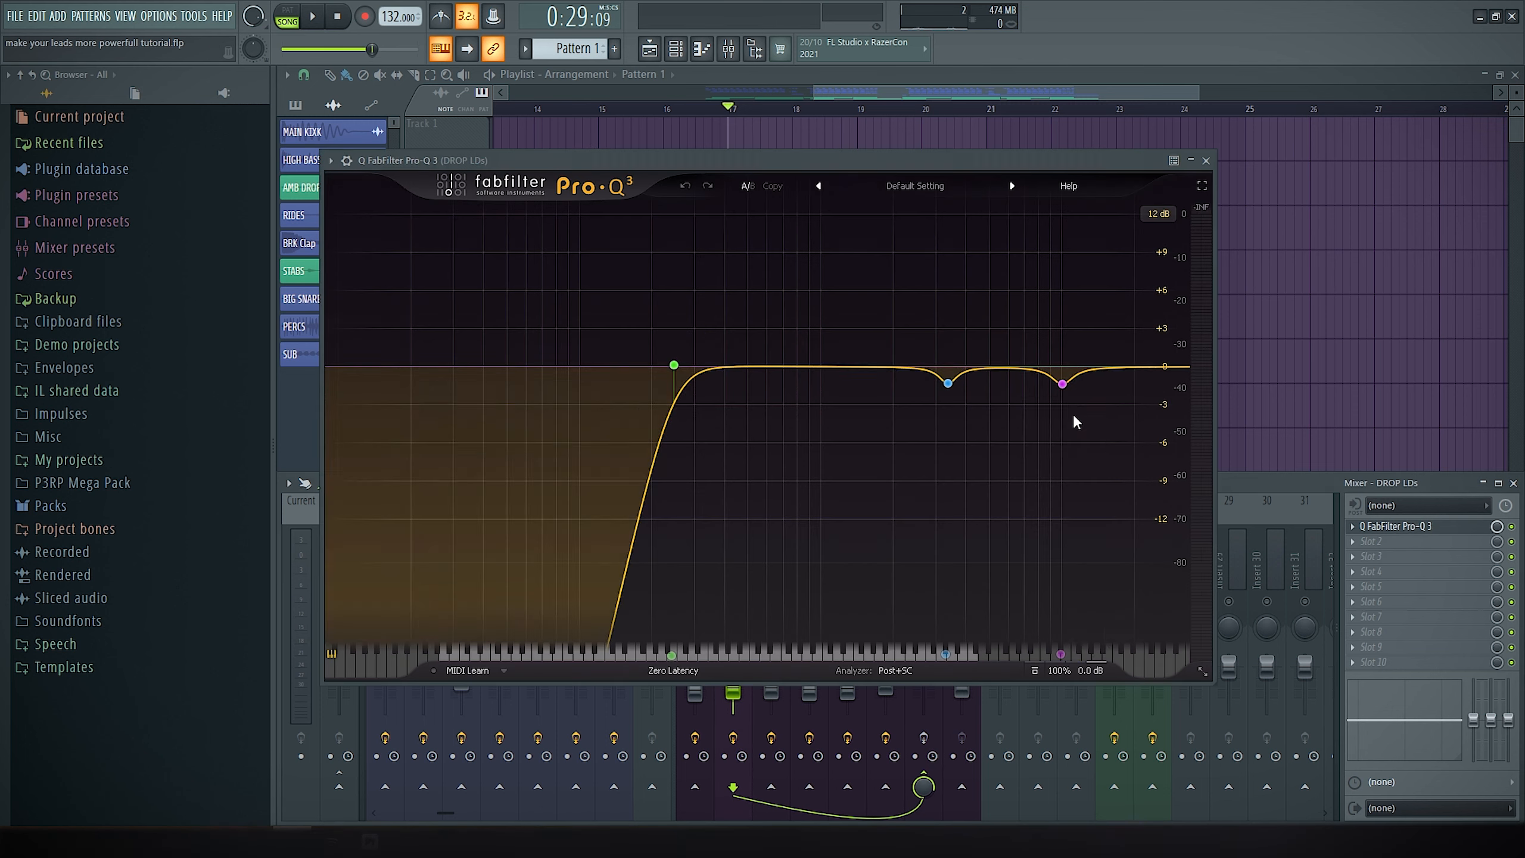
key("Escape")
key("space")
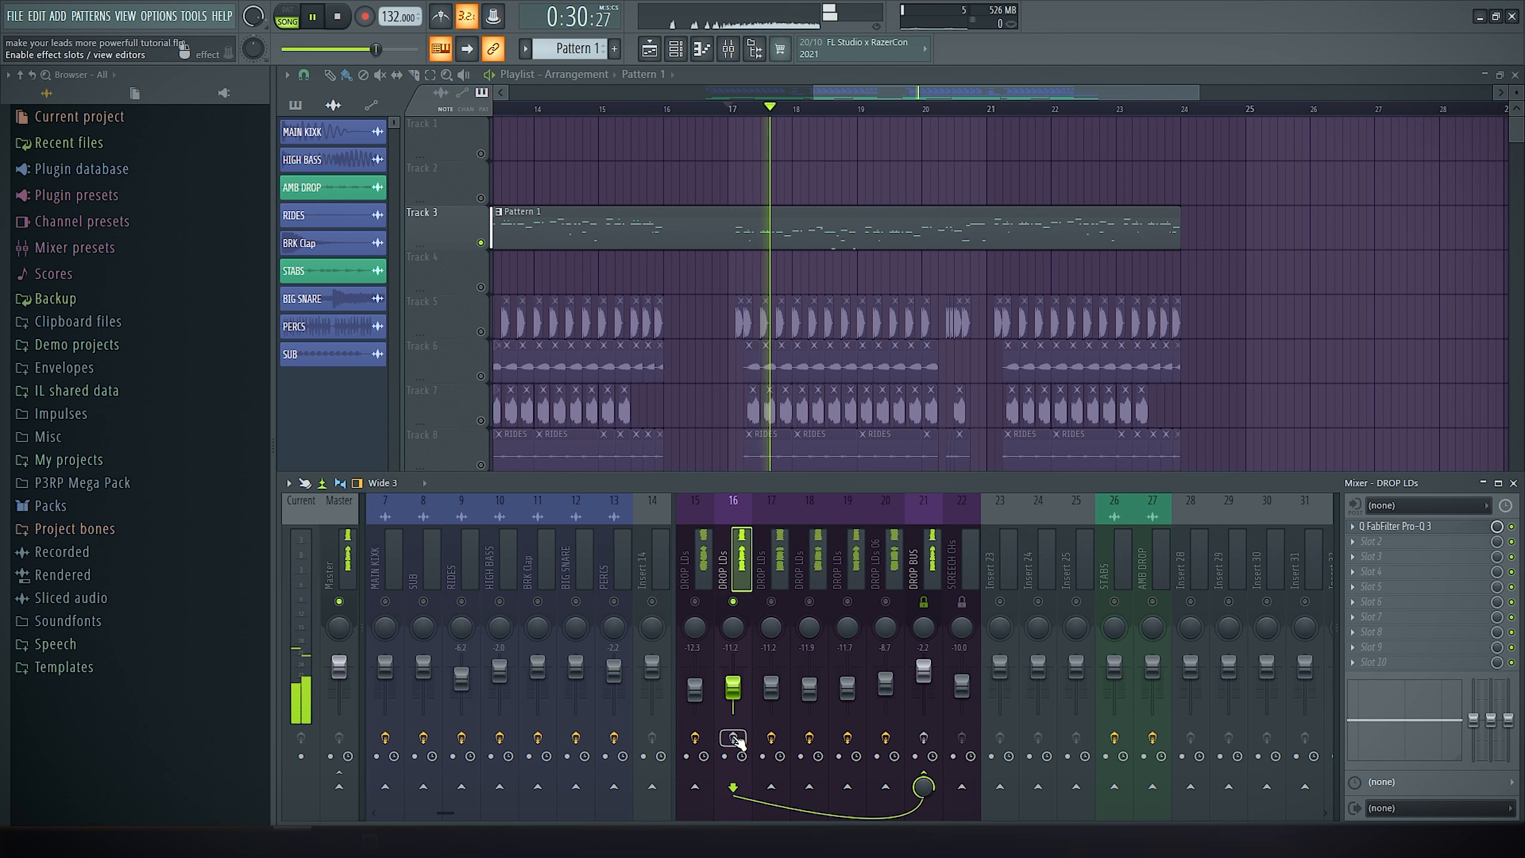
left_click(1393, 526)
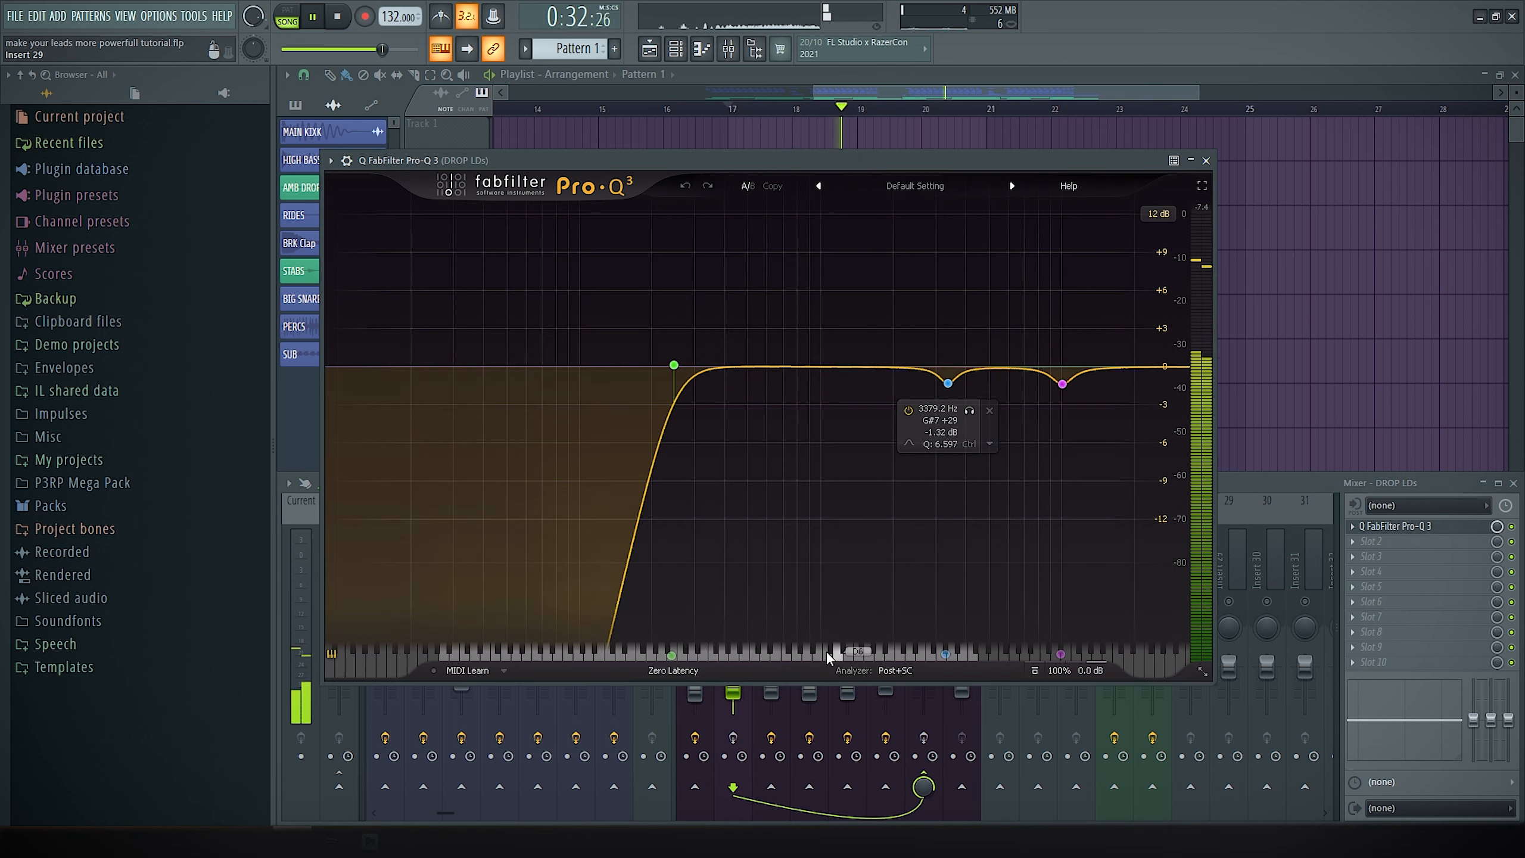
key("Escape")
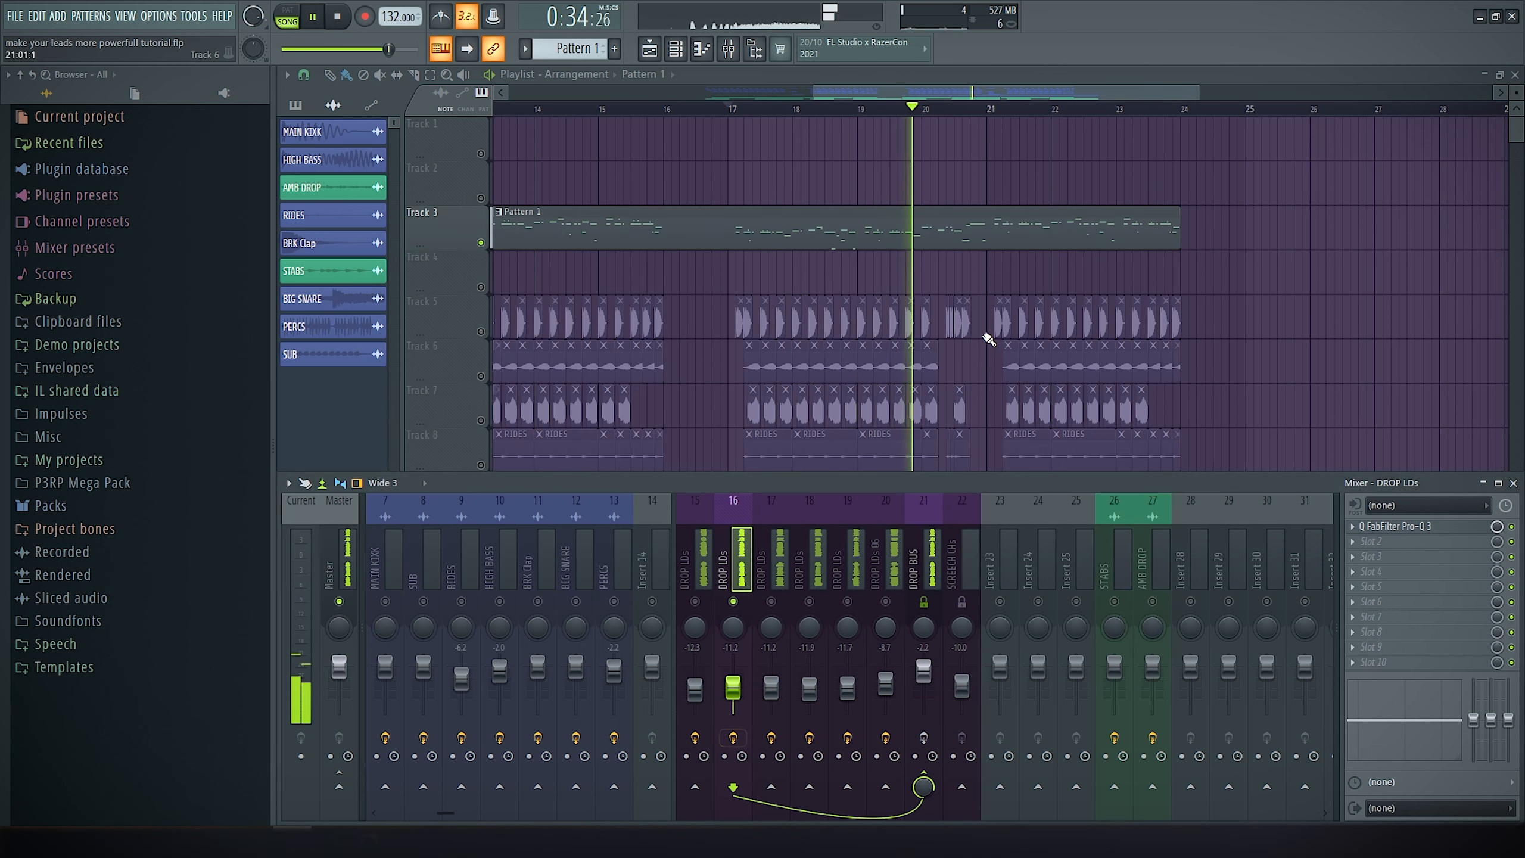
Set a playlist loop selection from bar 9 to bar 17, stop playback and show the mixer
left_click_drag(981, 331, 1320, 312)
left_click(565, 111)
left_click_drag(568, 111, 1078, 126)
scroll(638, 303, "up", 1)
left_click(639, 305, "ctrl")
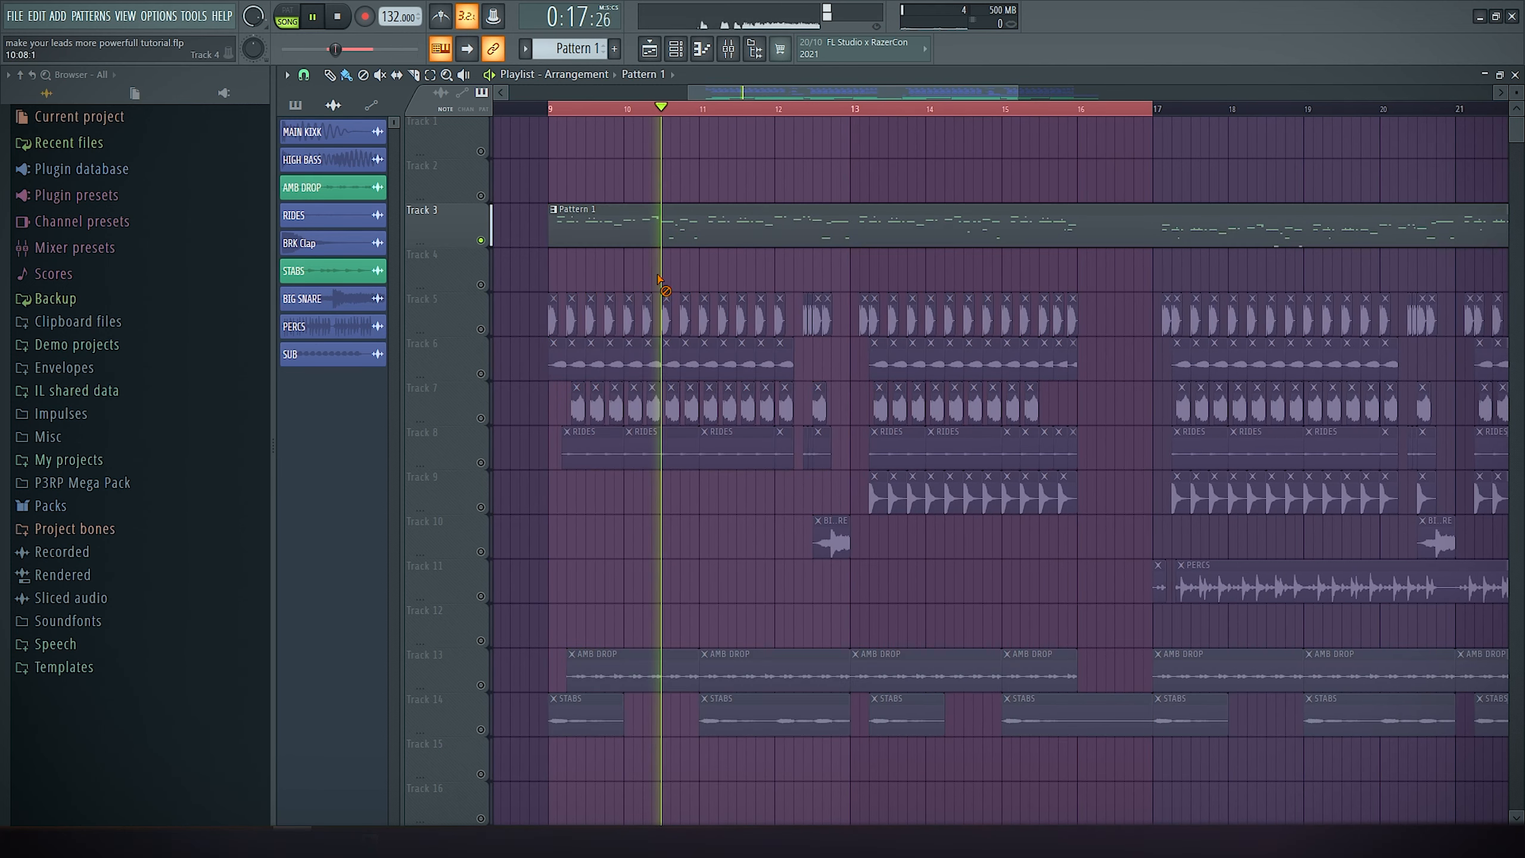
left_click(727, 50)
key("space")
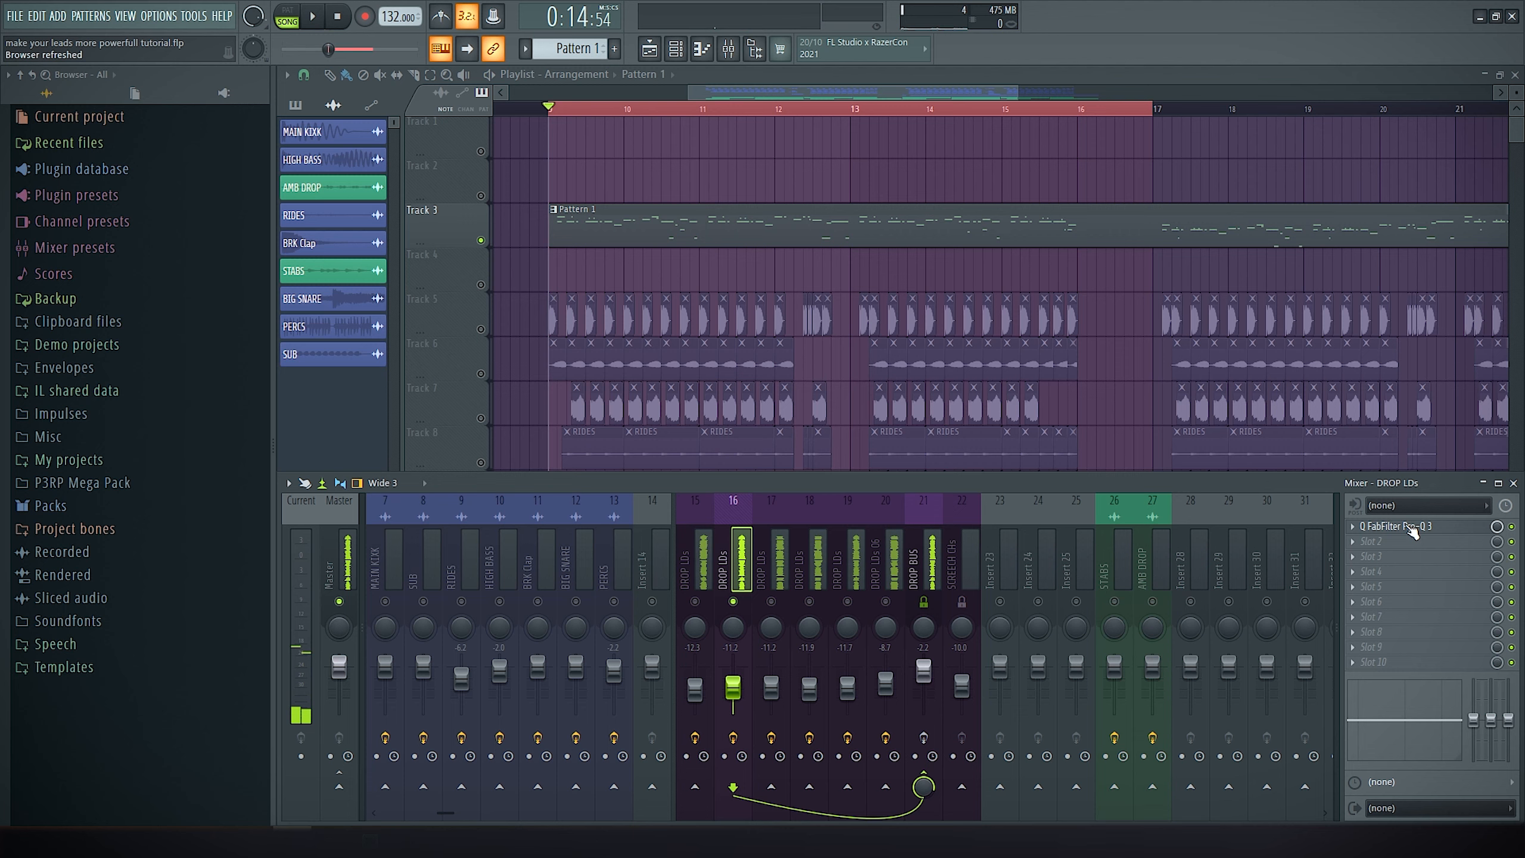
Play the looped section through insert 16's Pro-Q 3 to examine its spectrum, and close the EQ
left_click(1408, 526)
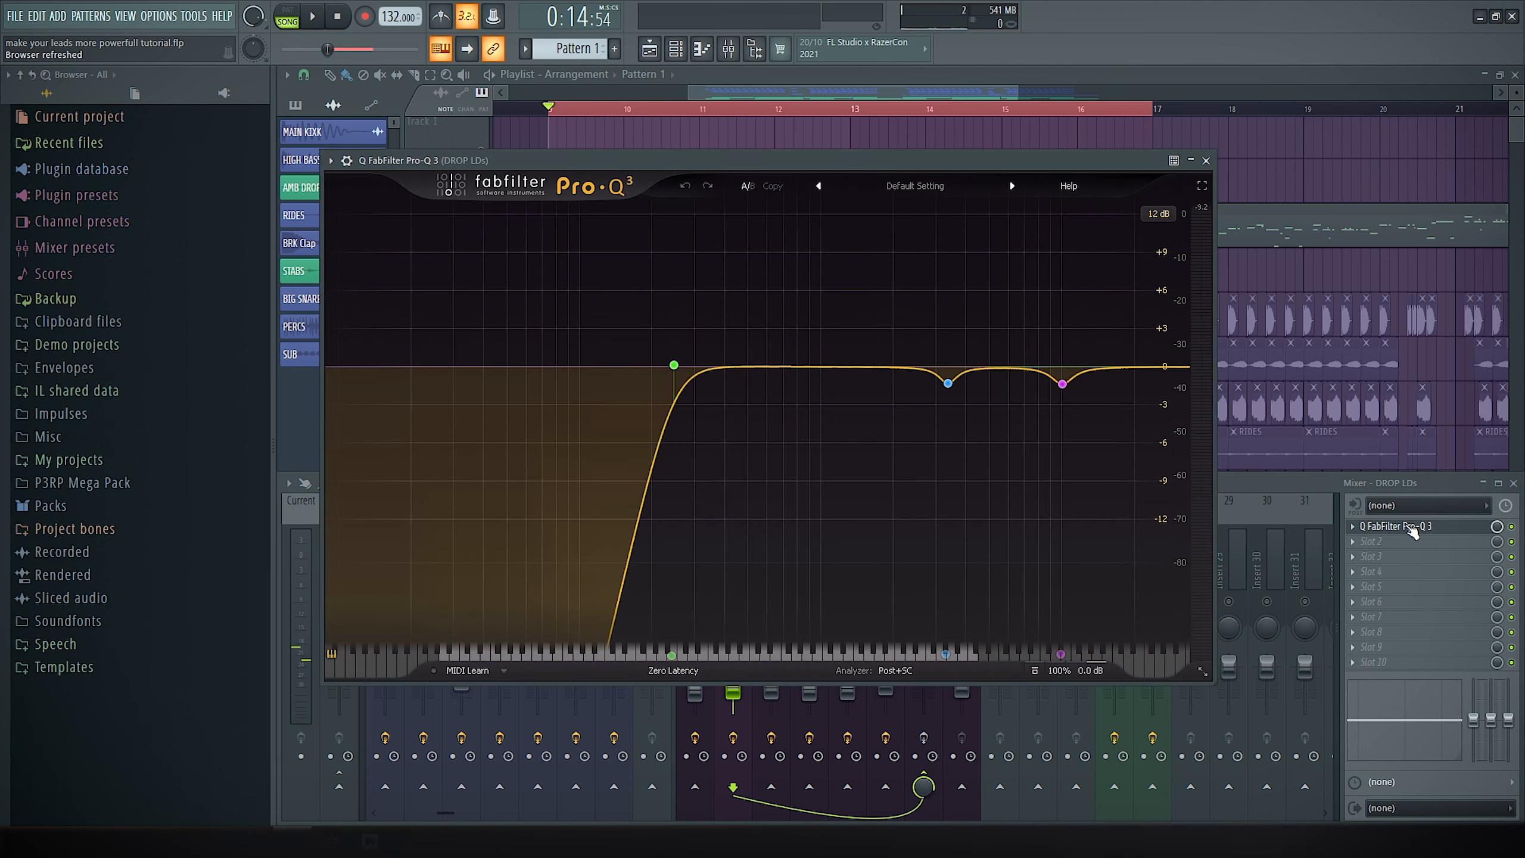
key("space")
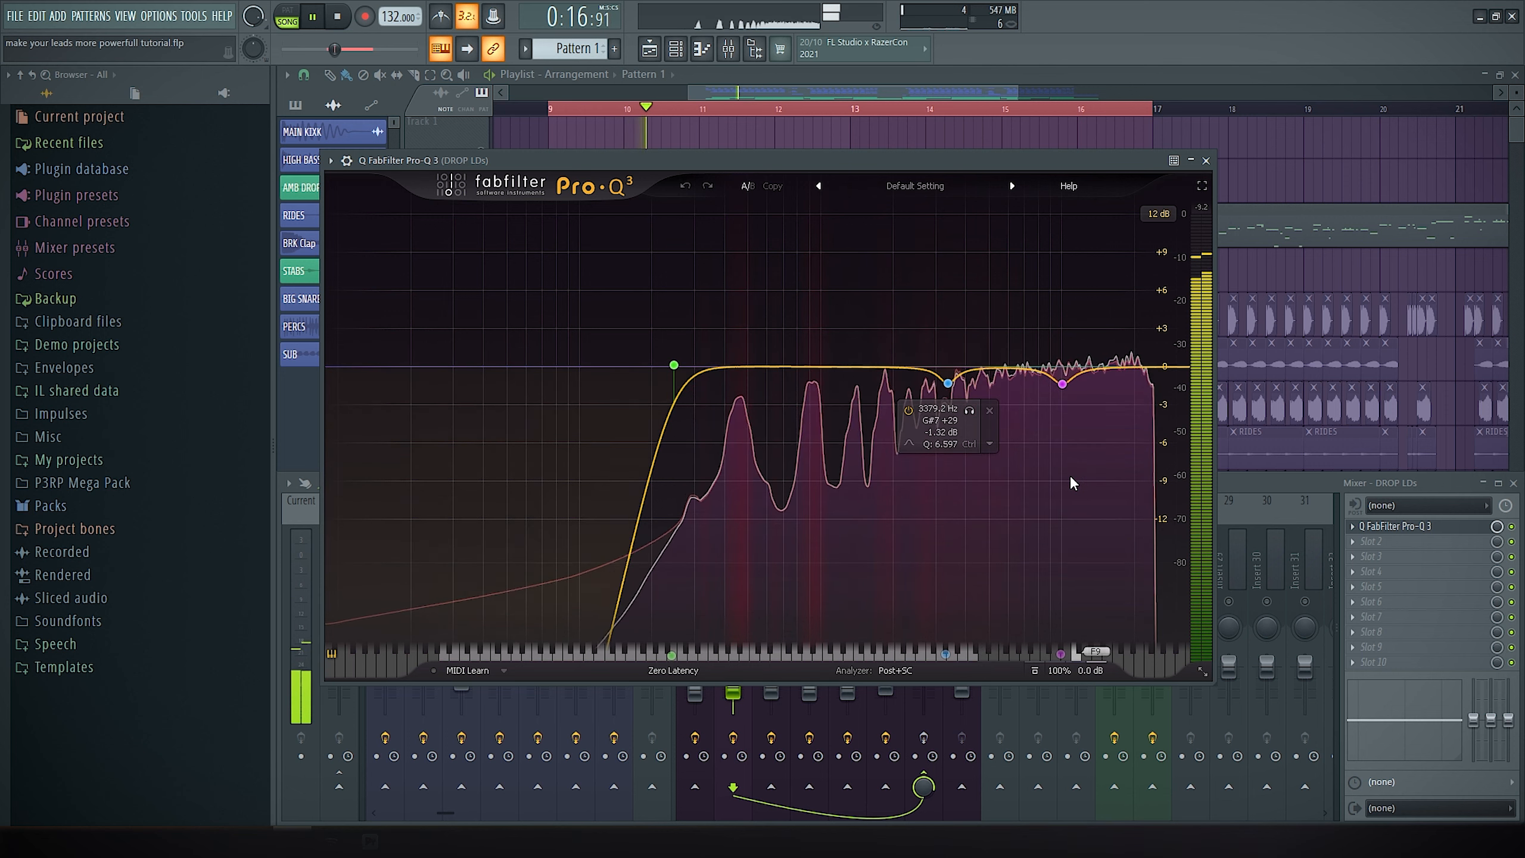
key("space")
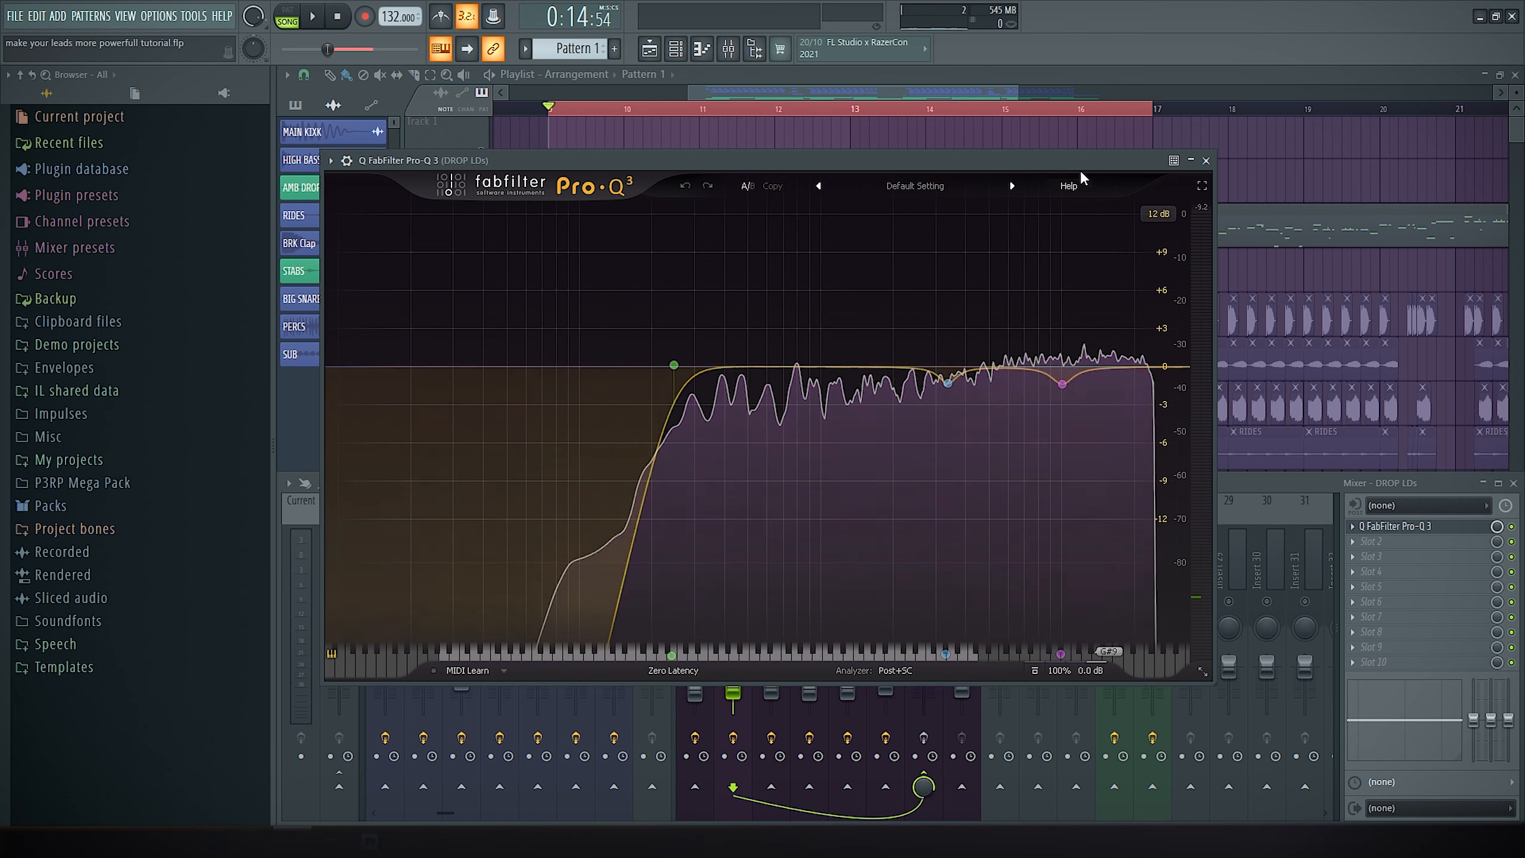
left_click_drag(1054, 159, 1127, 160)
key("Escape")
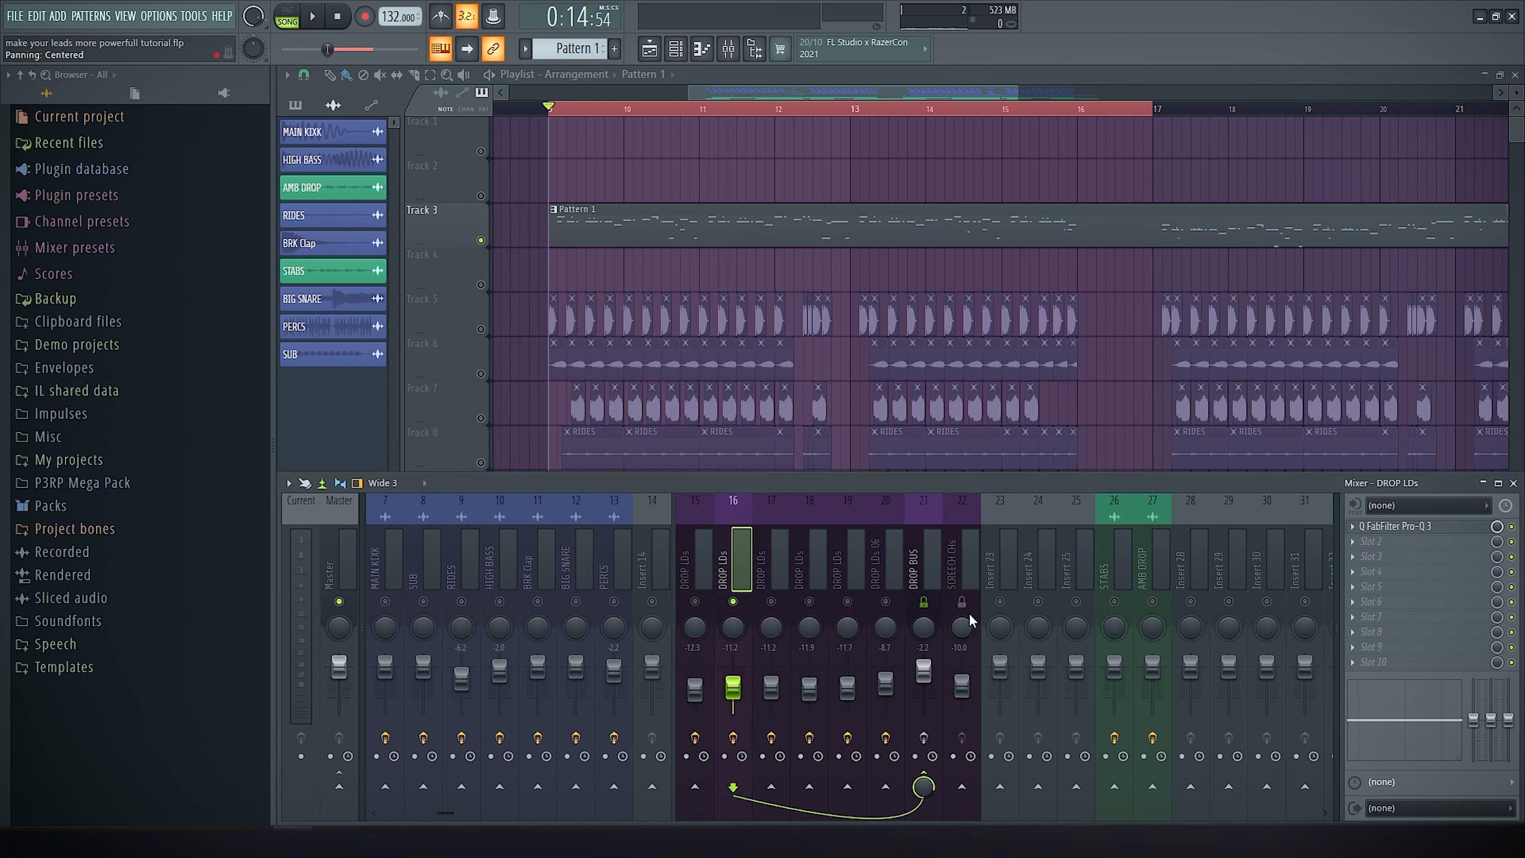
Audition the two high-frequency dip bands in solo in insert 16's Pro-Q 3, starting with the 3379.2 Hz band
left_click(1422, 528)
mouse_move(1031, 394)
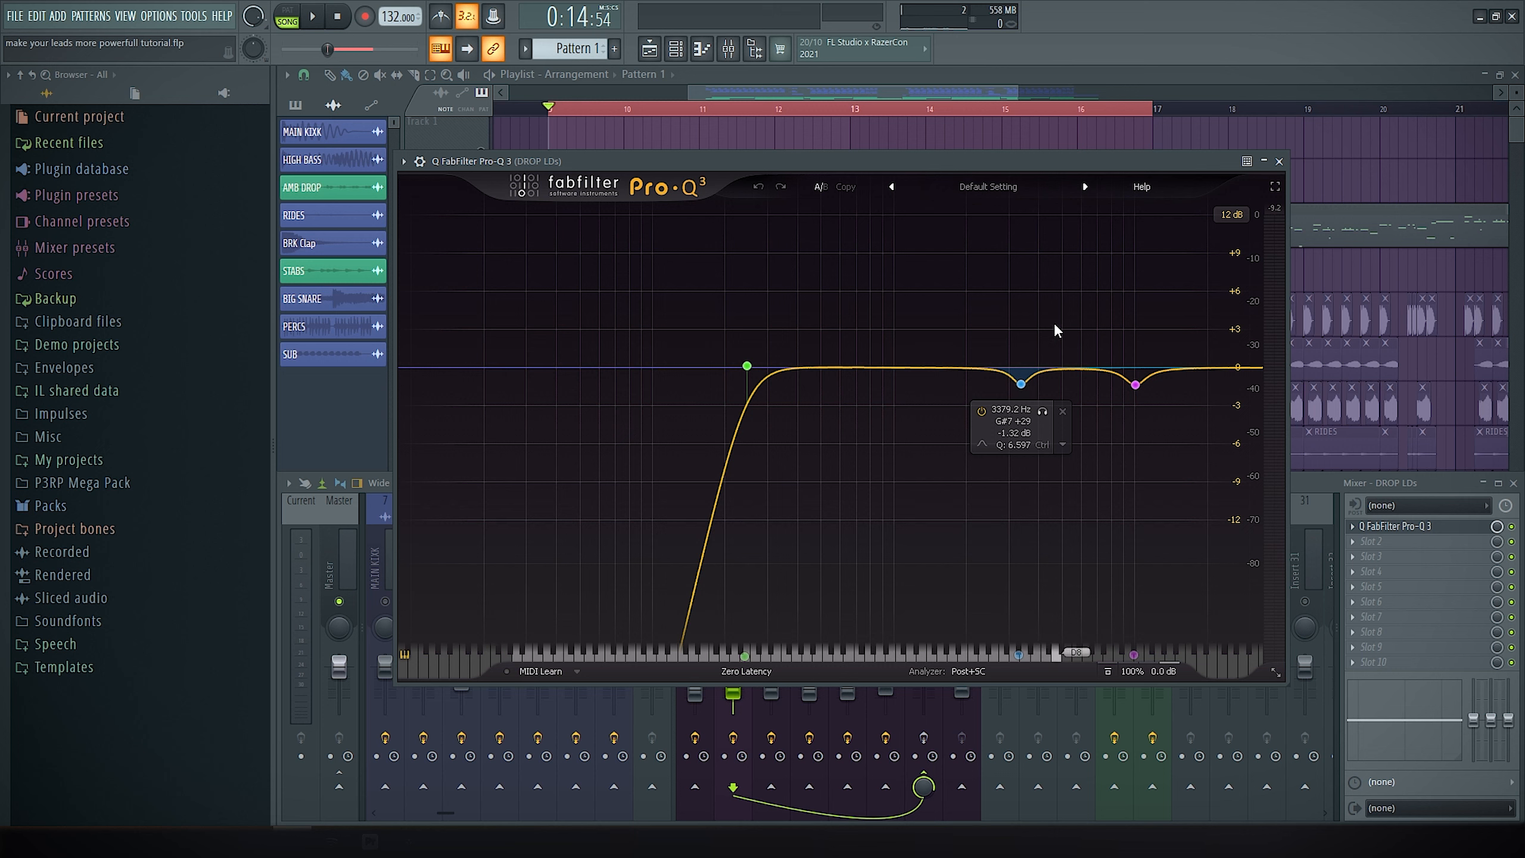
left_click(1042, 414)
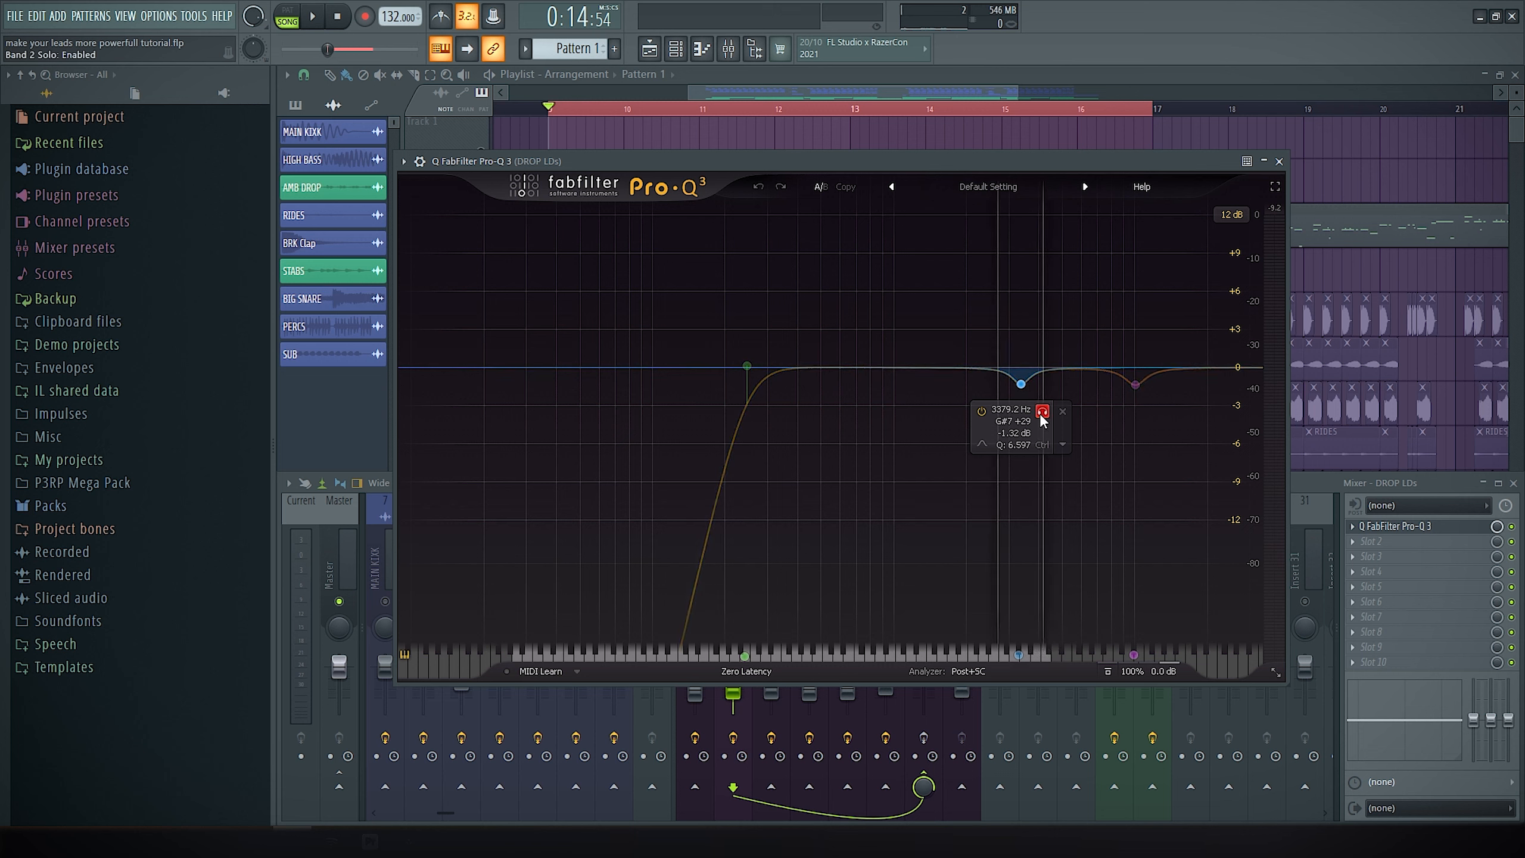
key("space")
left_click(1155, 412)
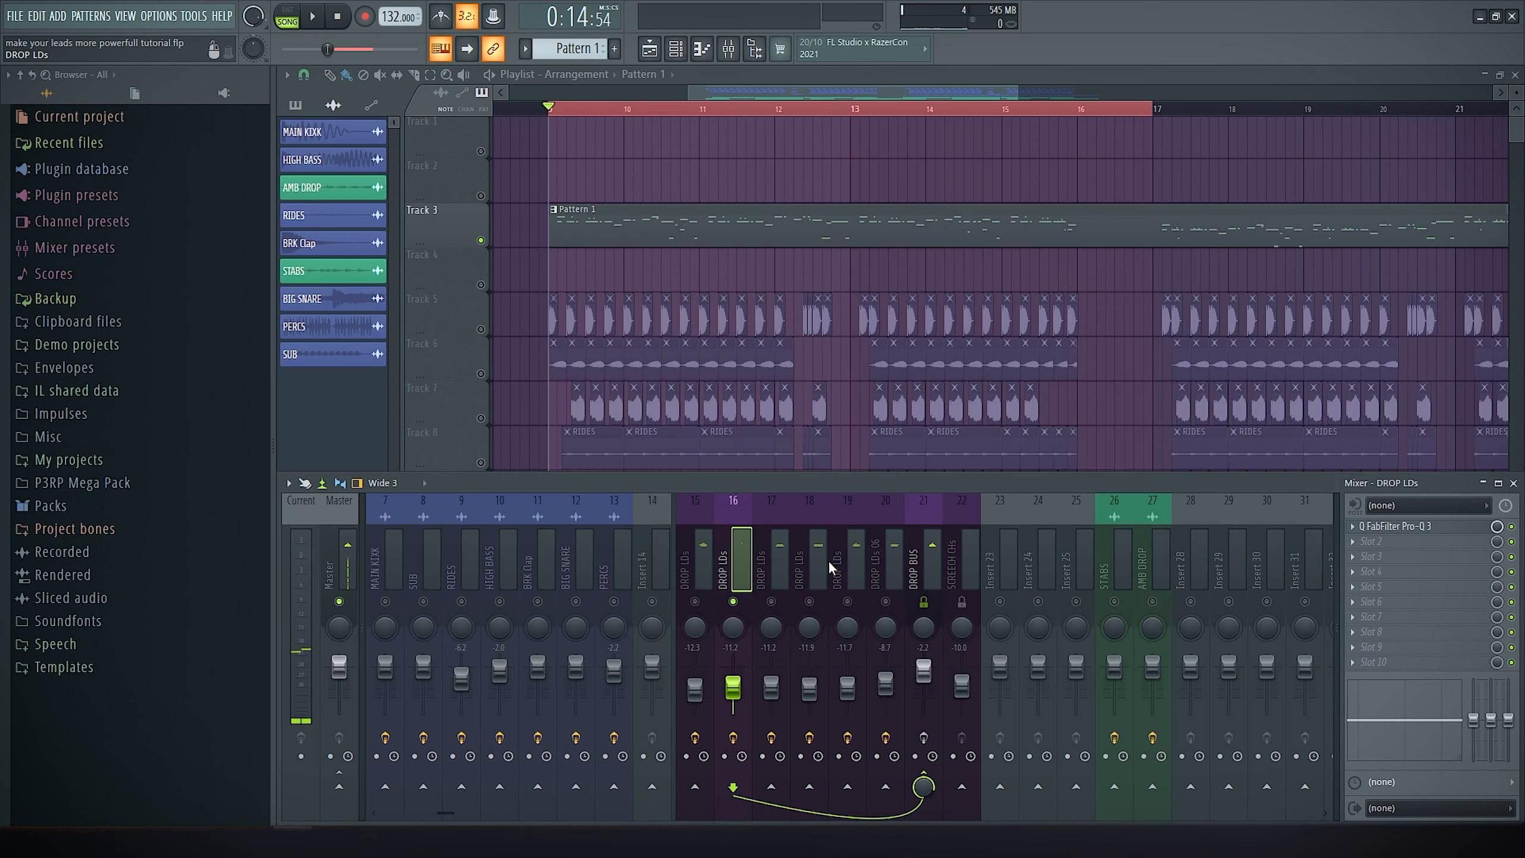
Solo the DROP LDs insert 17 with its Fruity Limiter bypassed and play the loop through its Pro-Q 3 to examine the low cut
left_click(776, 577)
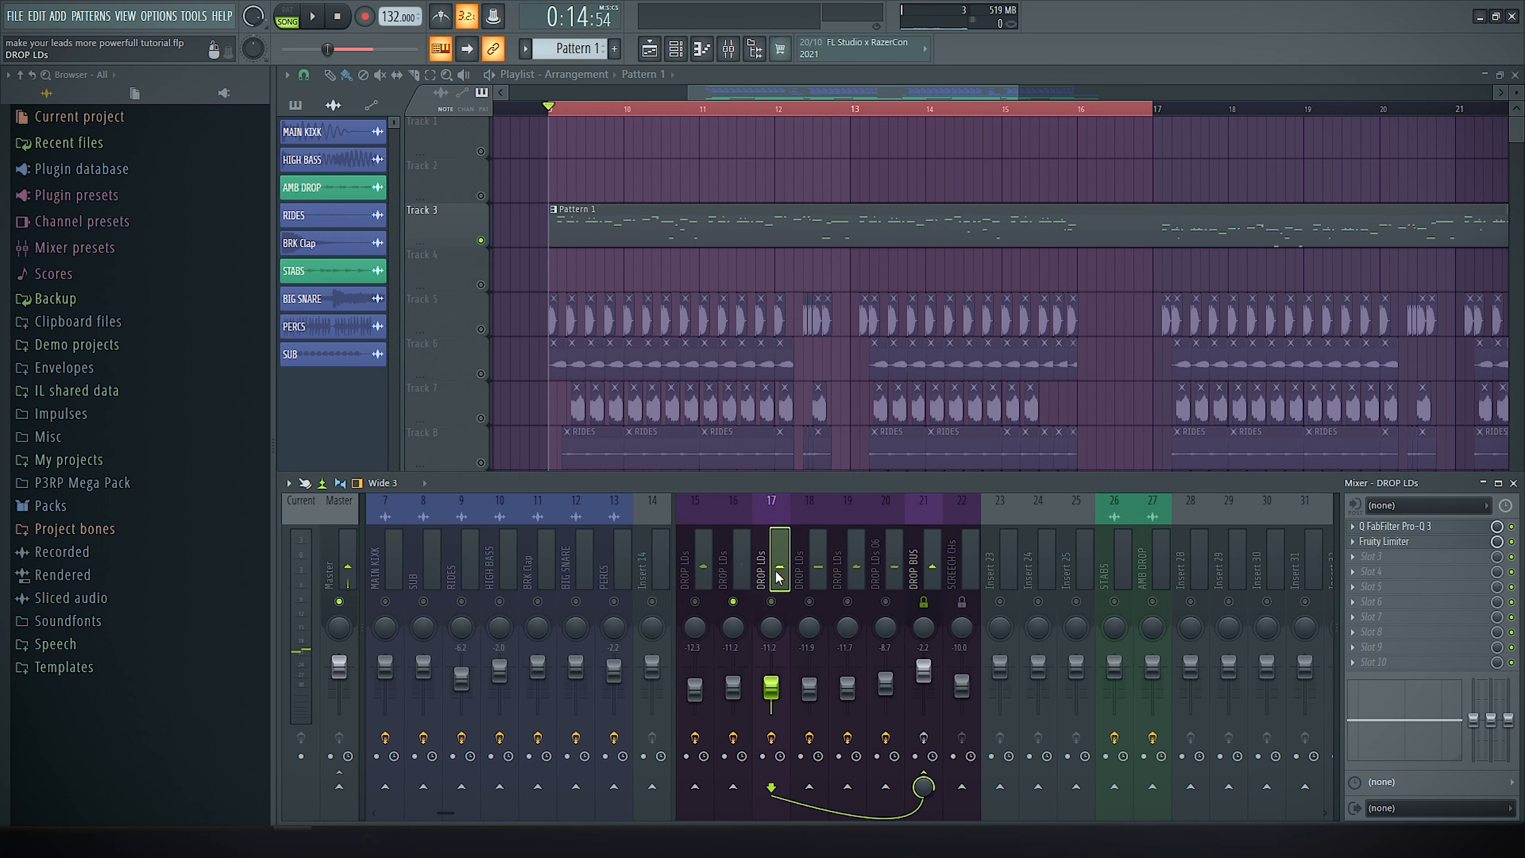
left_click(1415, 527)
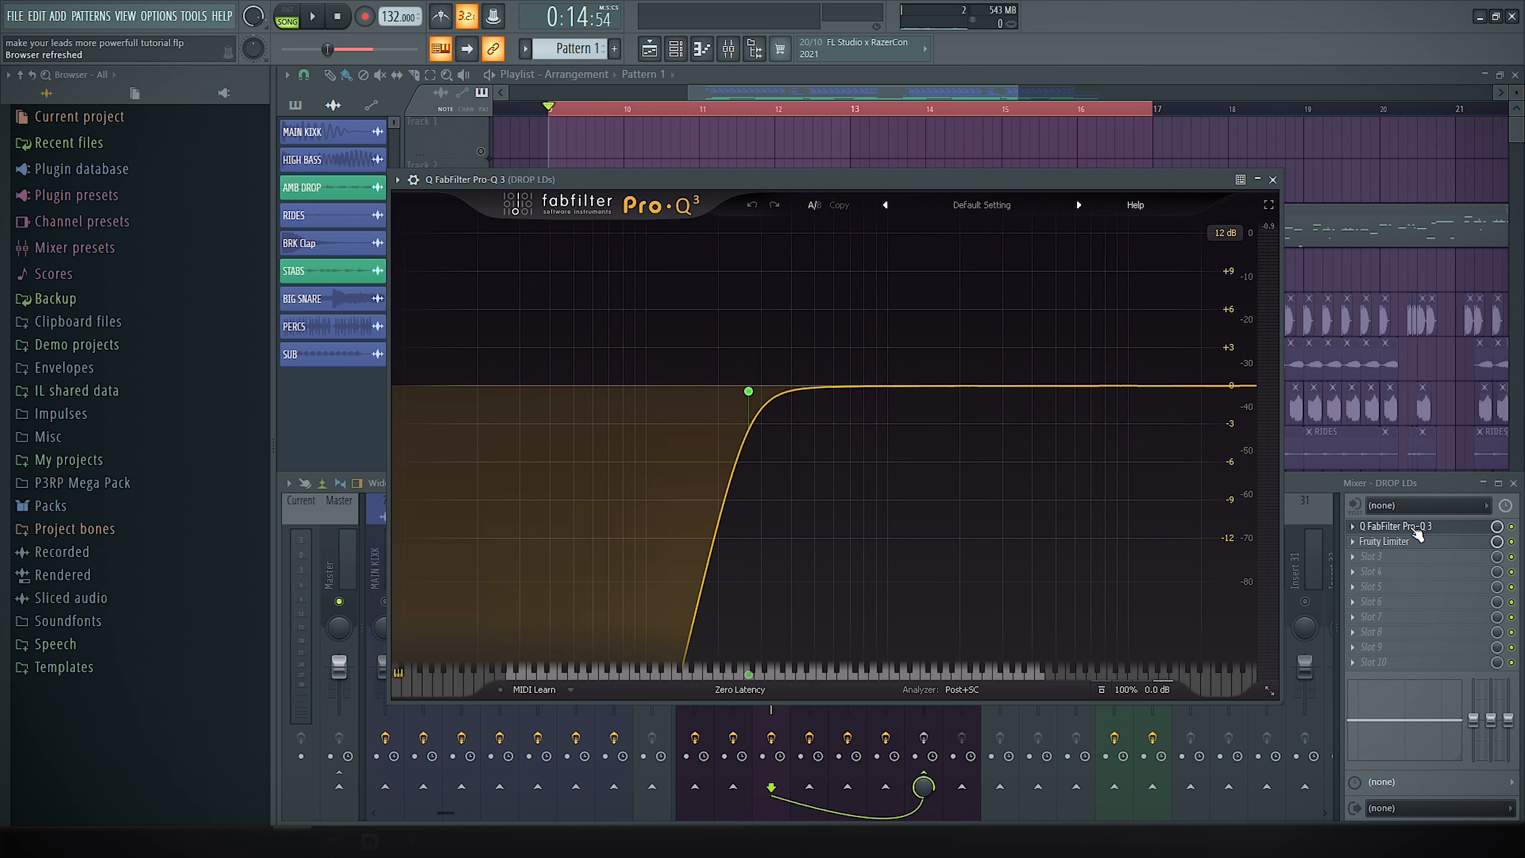
left_click(1417, 527)
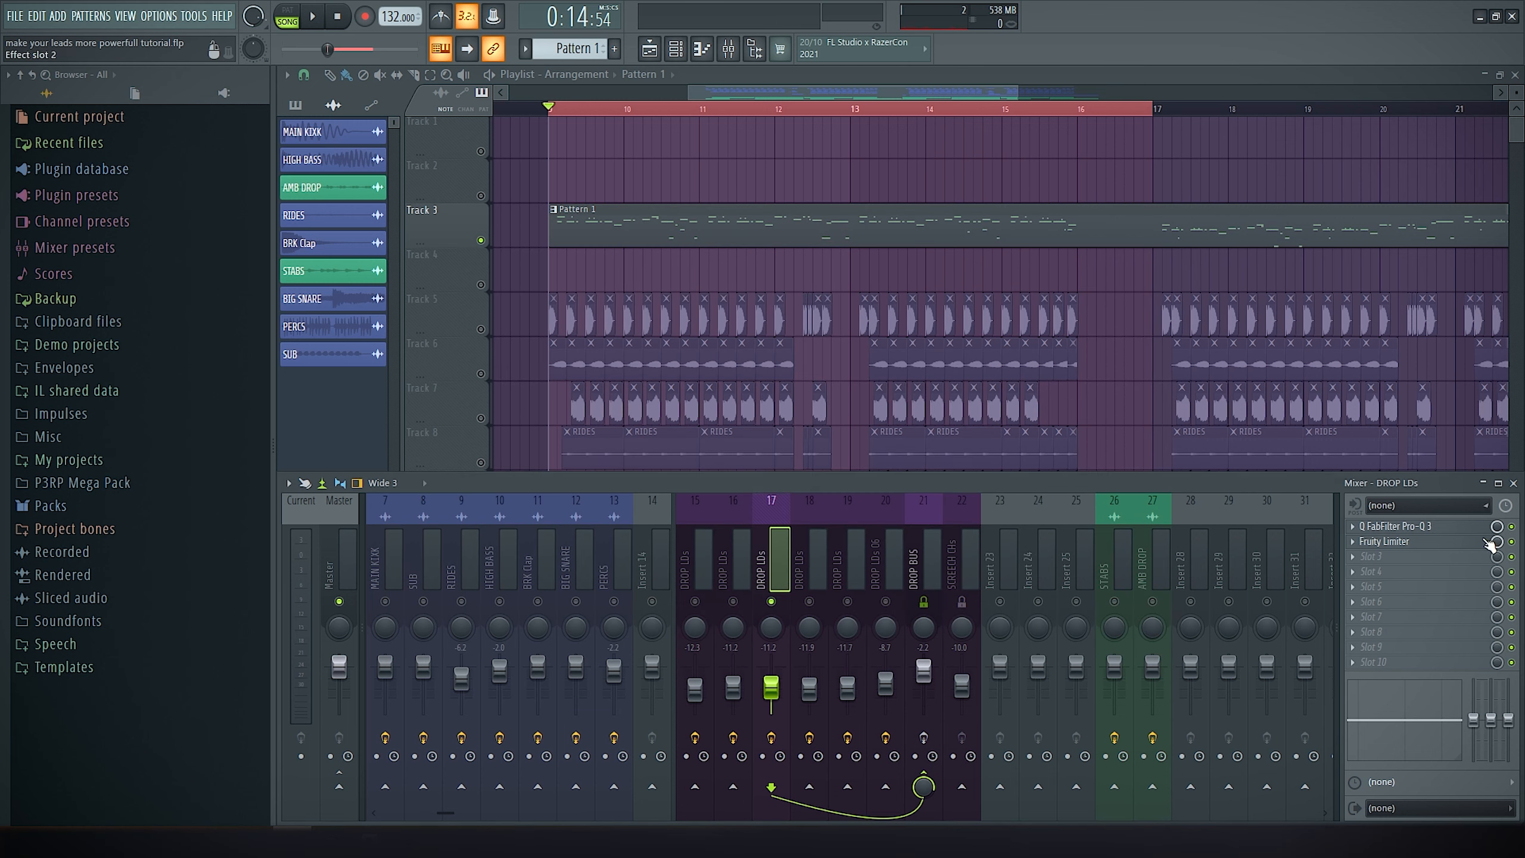
left_click(1417, 529)
left_click_drag(849, 180, 883, 182)
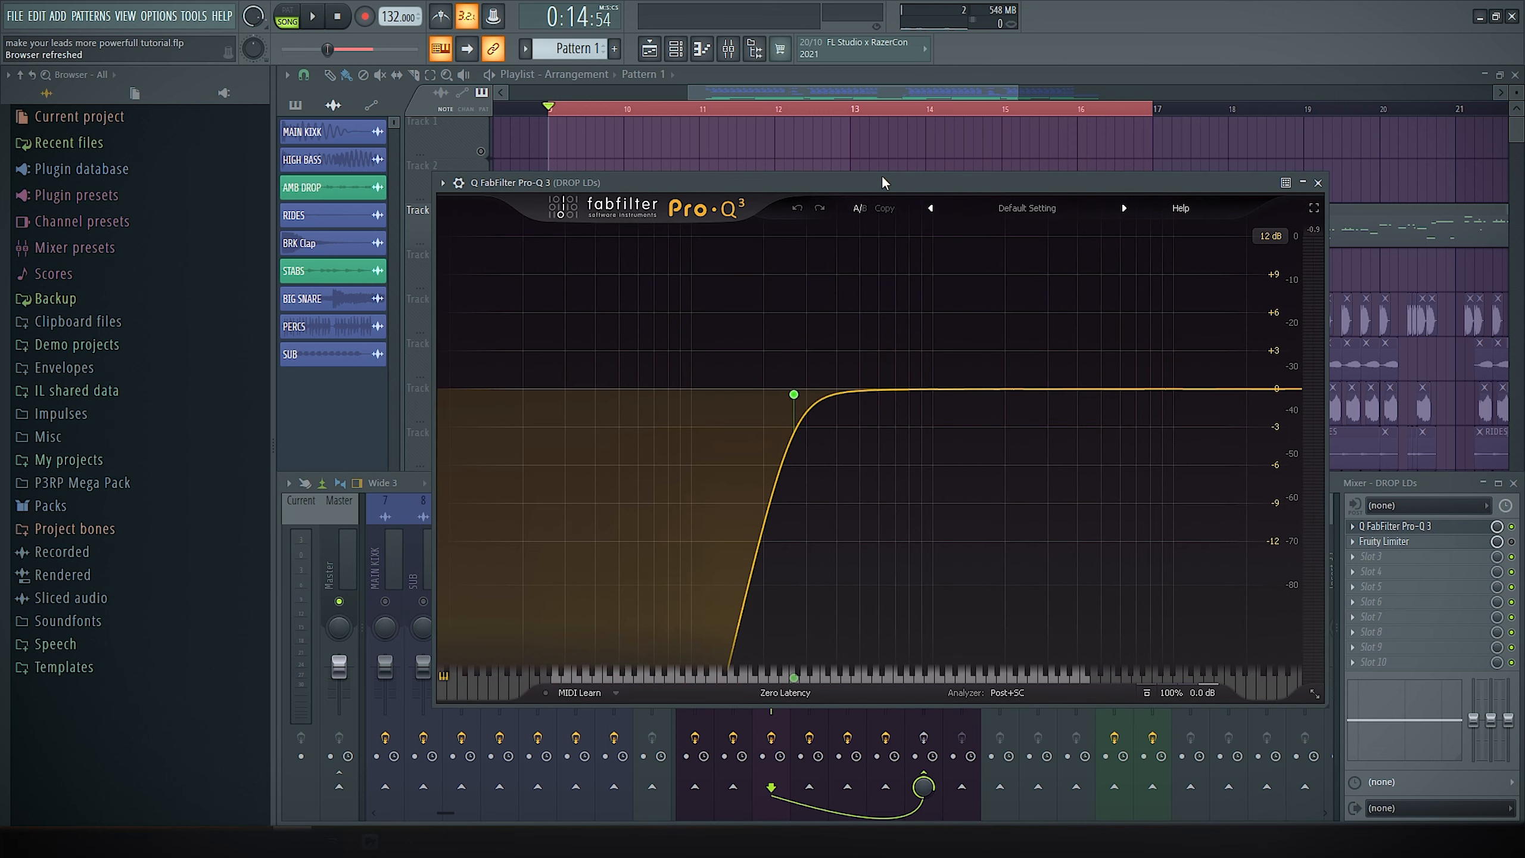
key("space")
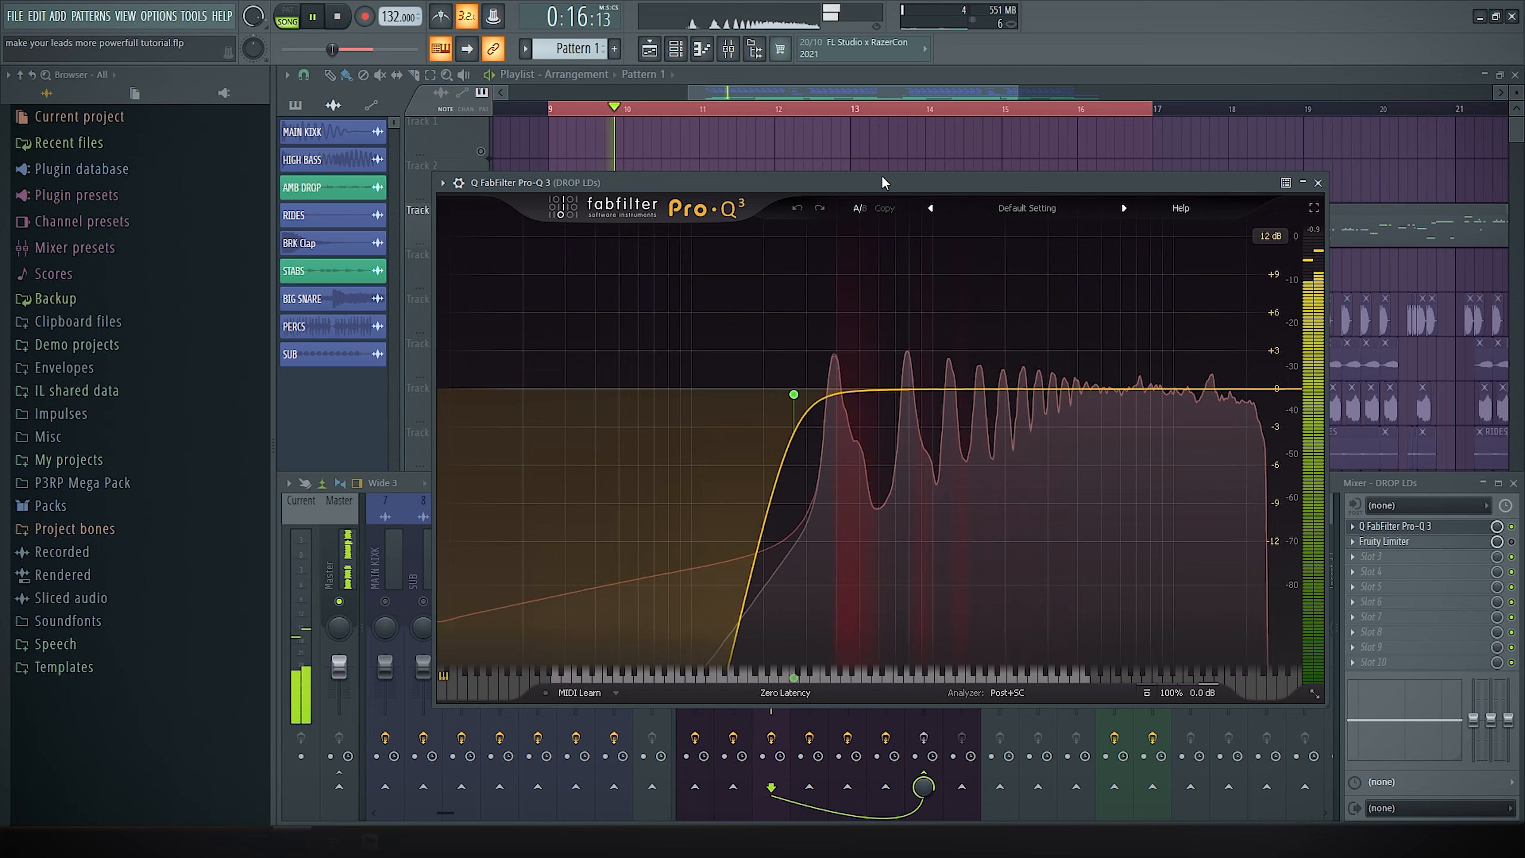
mouse_move(797, 435)
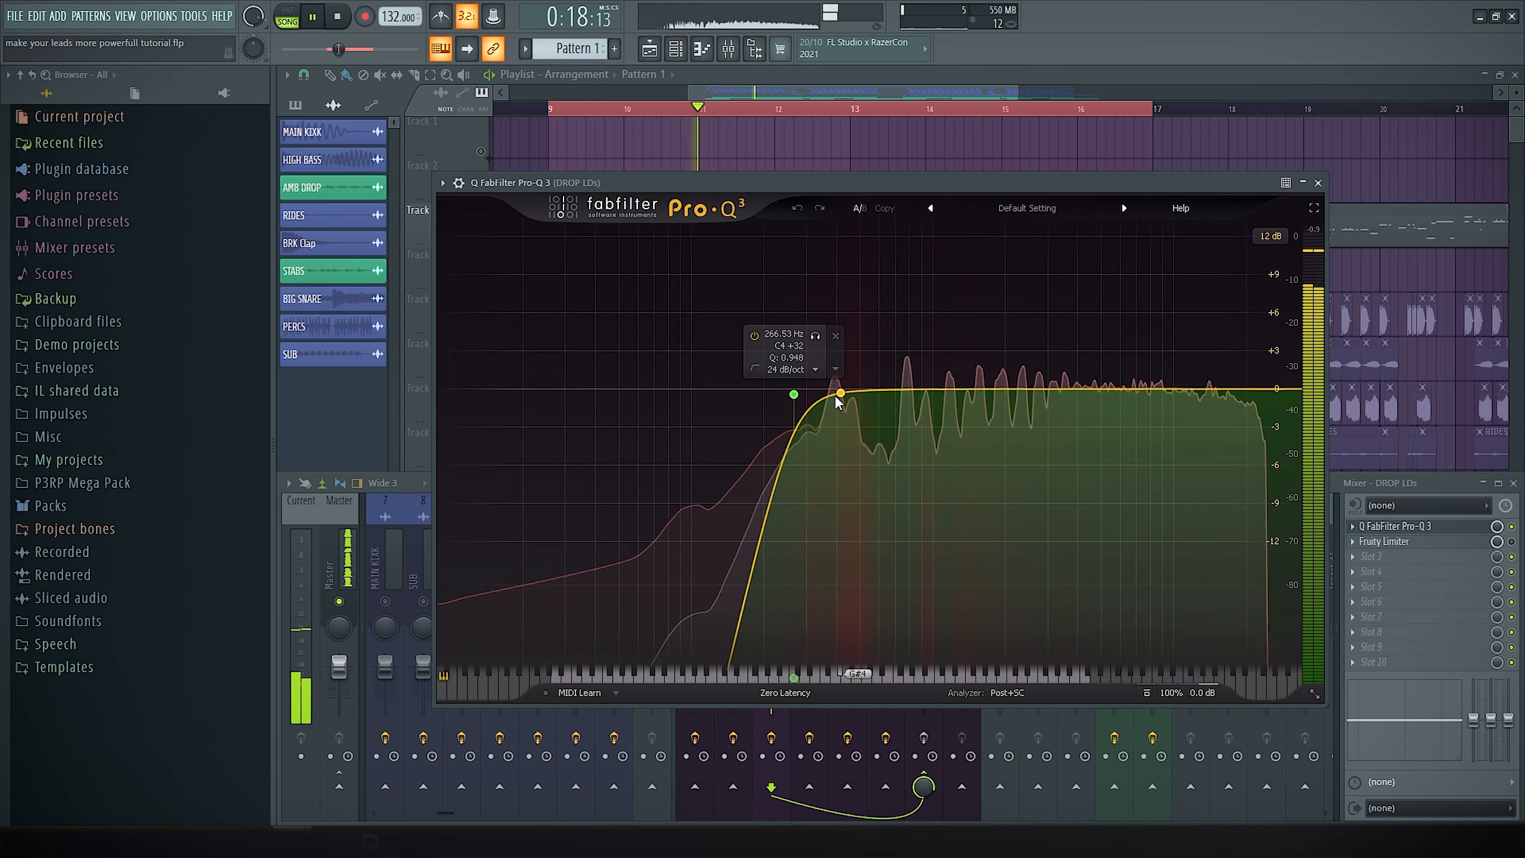
Clear the playlist loop selection, play from bar 17, and bring up the mixer before stopping playback
left_click(1318, 182)
scroll(855, 173, "down", 3)
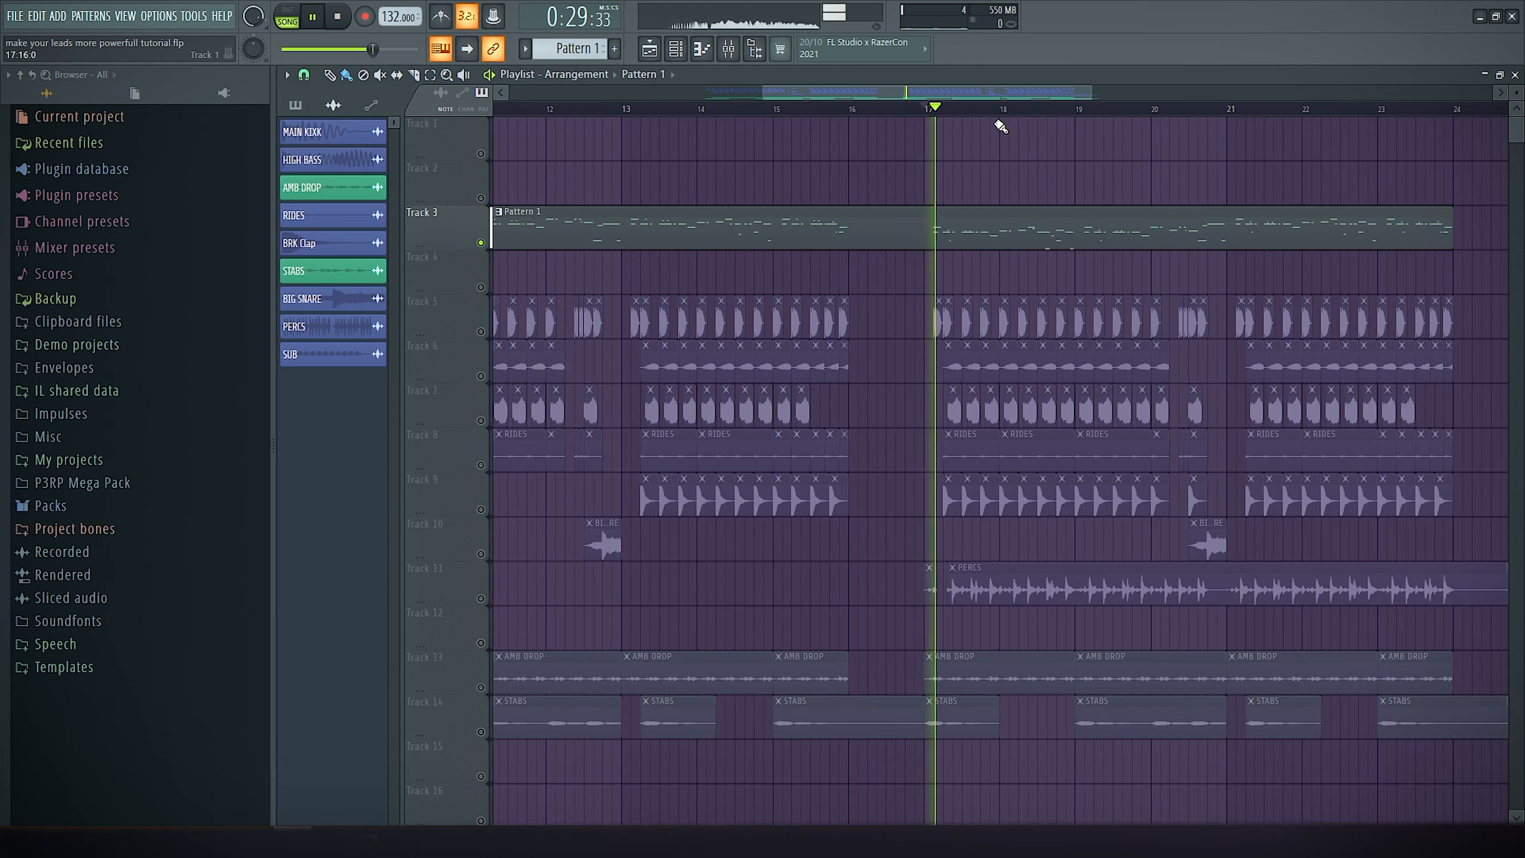
scroll(1001, 126, "right", 2)
key("Tab")
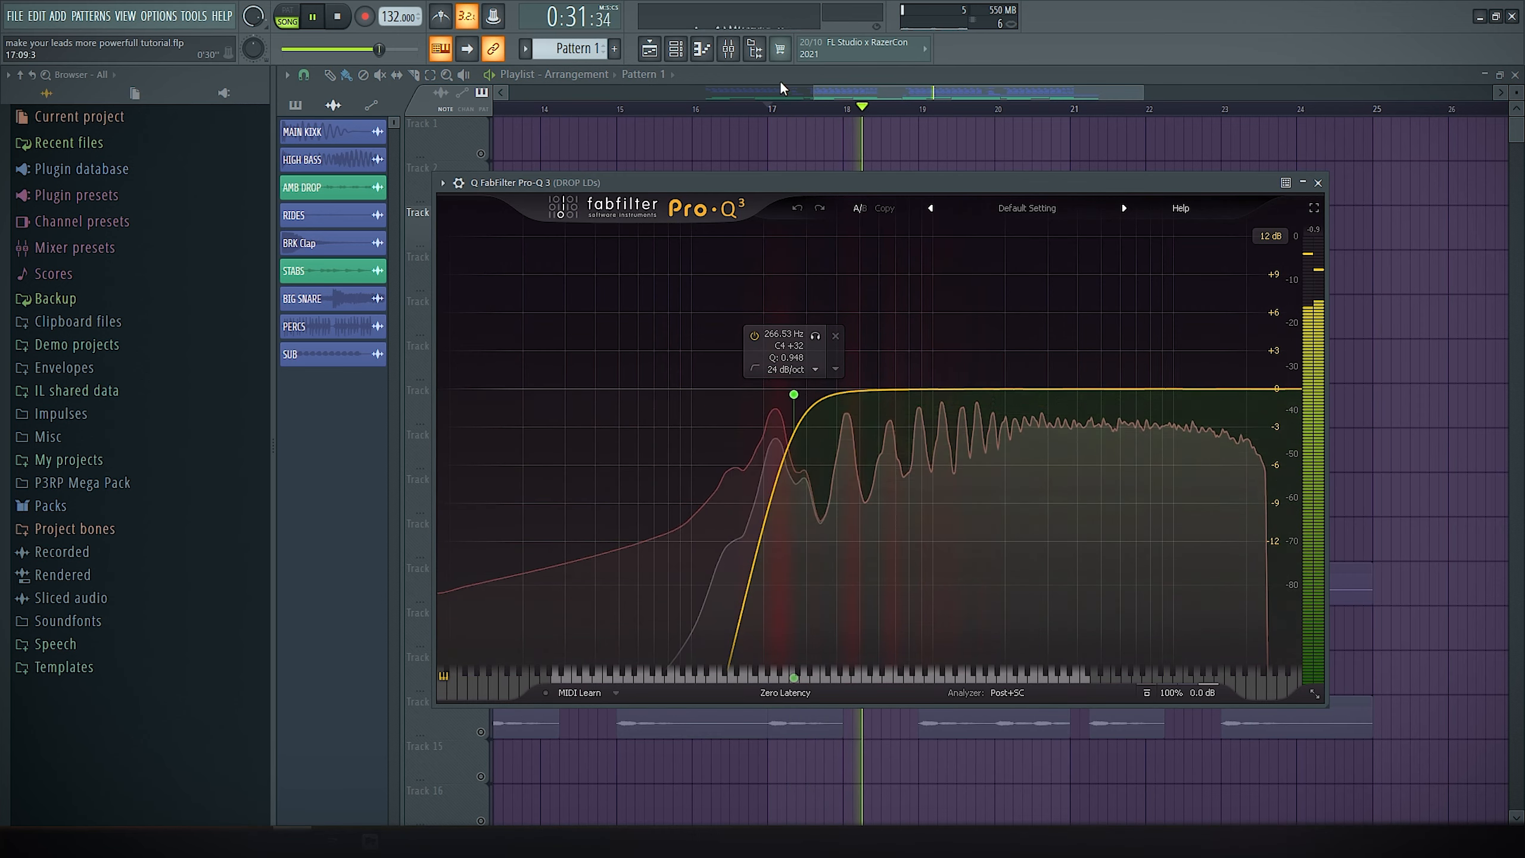
left_click(729, 49)
key("space")
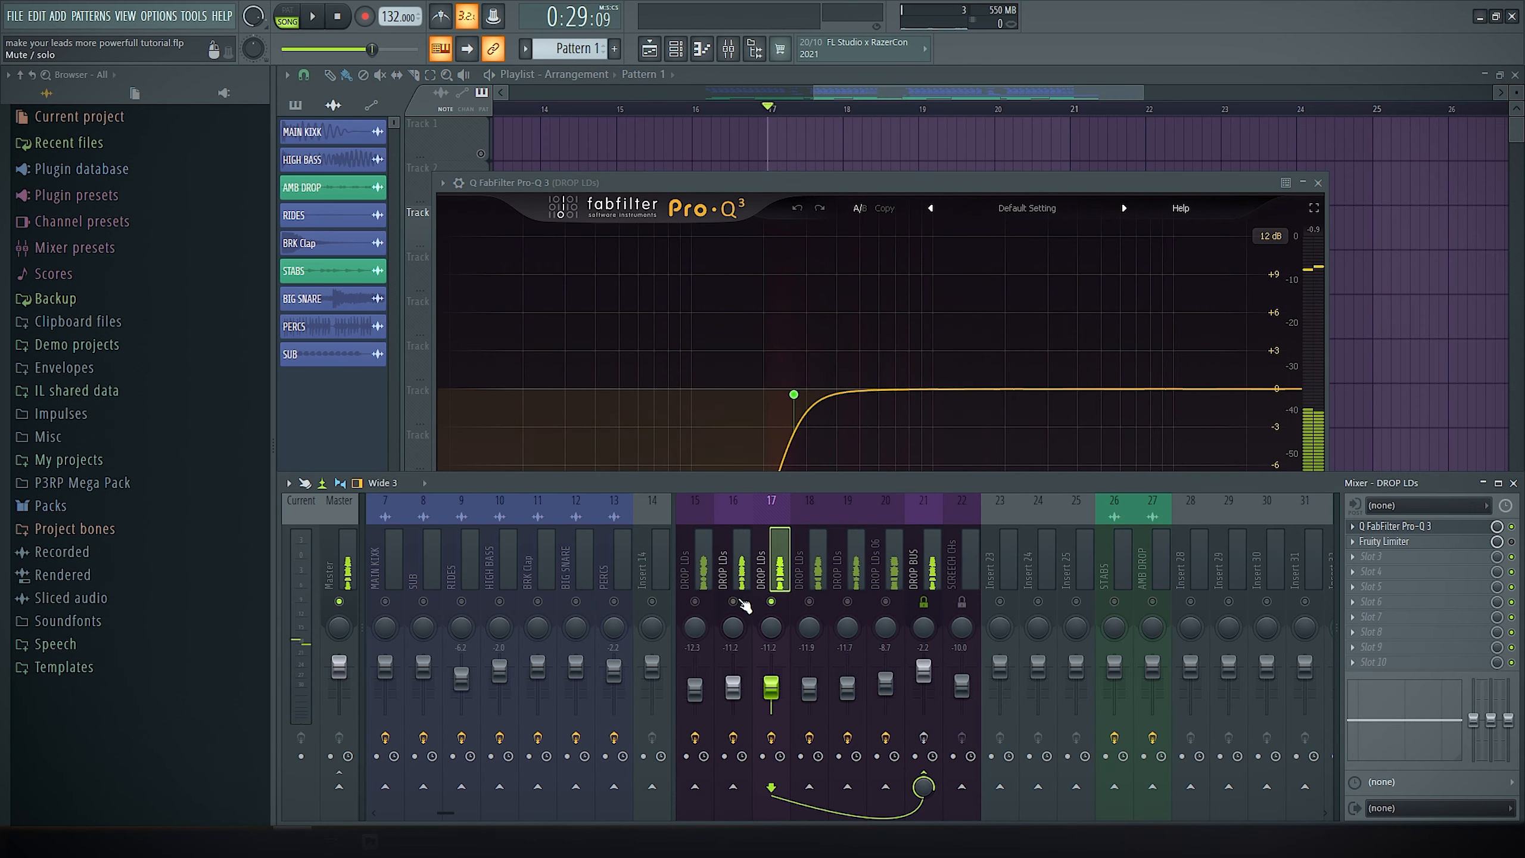
Solo the DROP LDs inserts 15 and 16 alongside 17 and audition the three layers together from bar 17
left_click(733, 601)
left_click(694, 601)
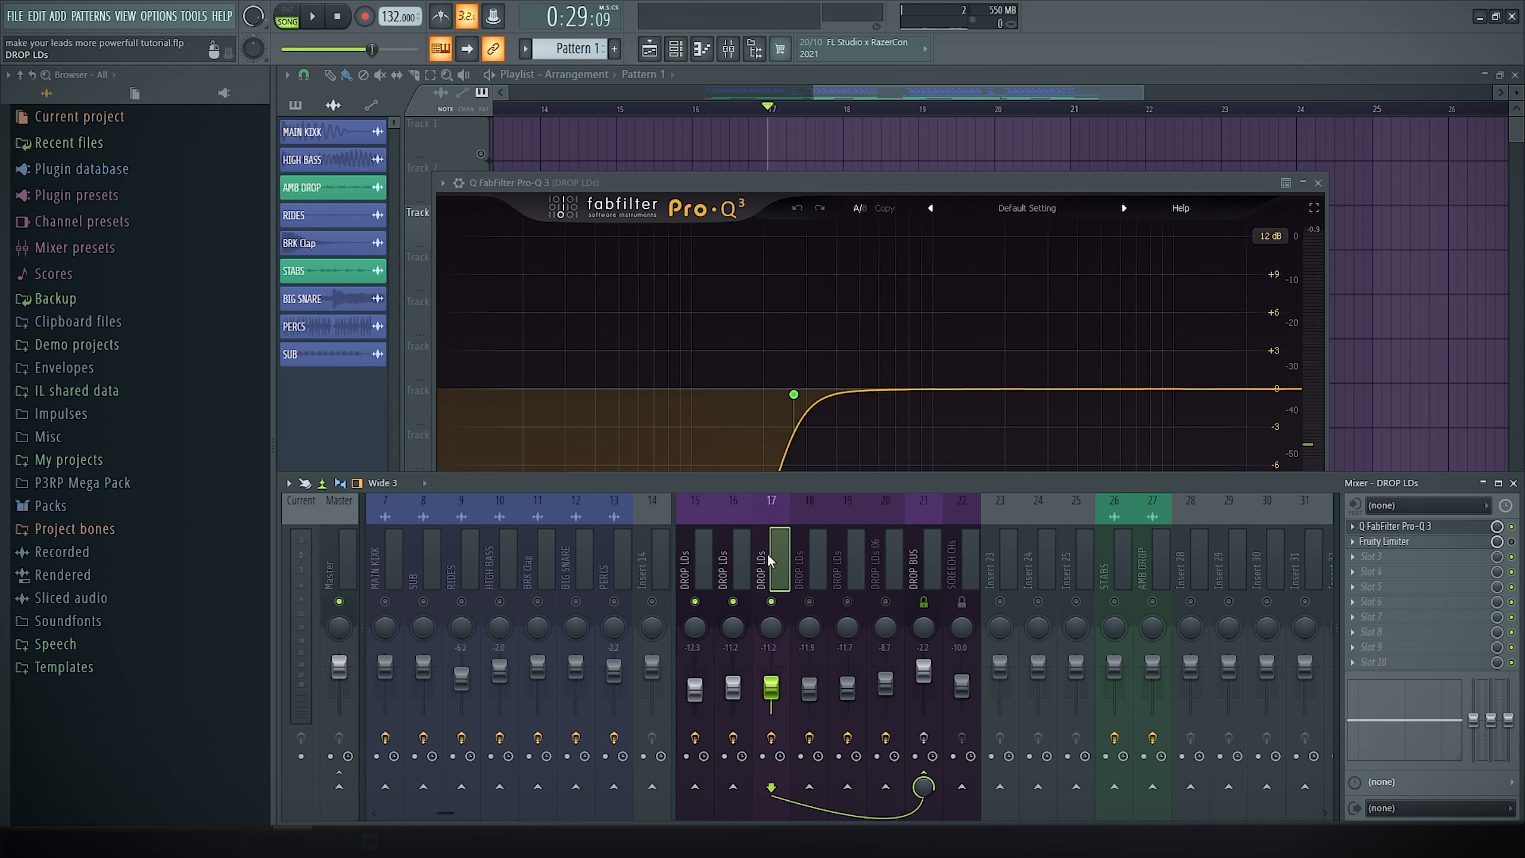
key("space")
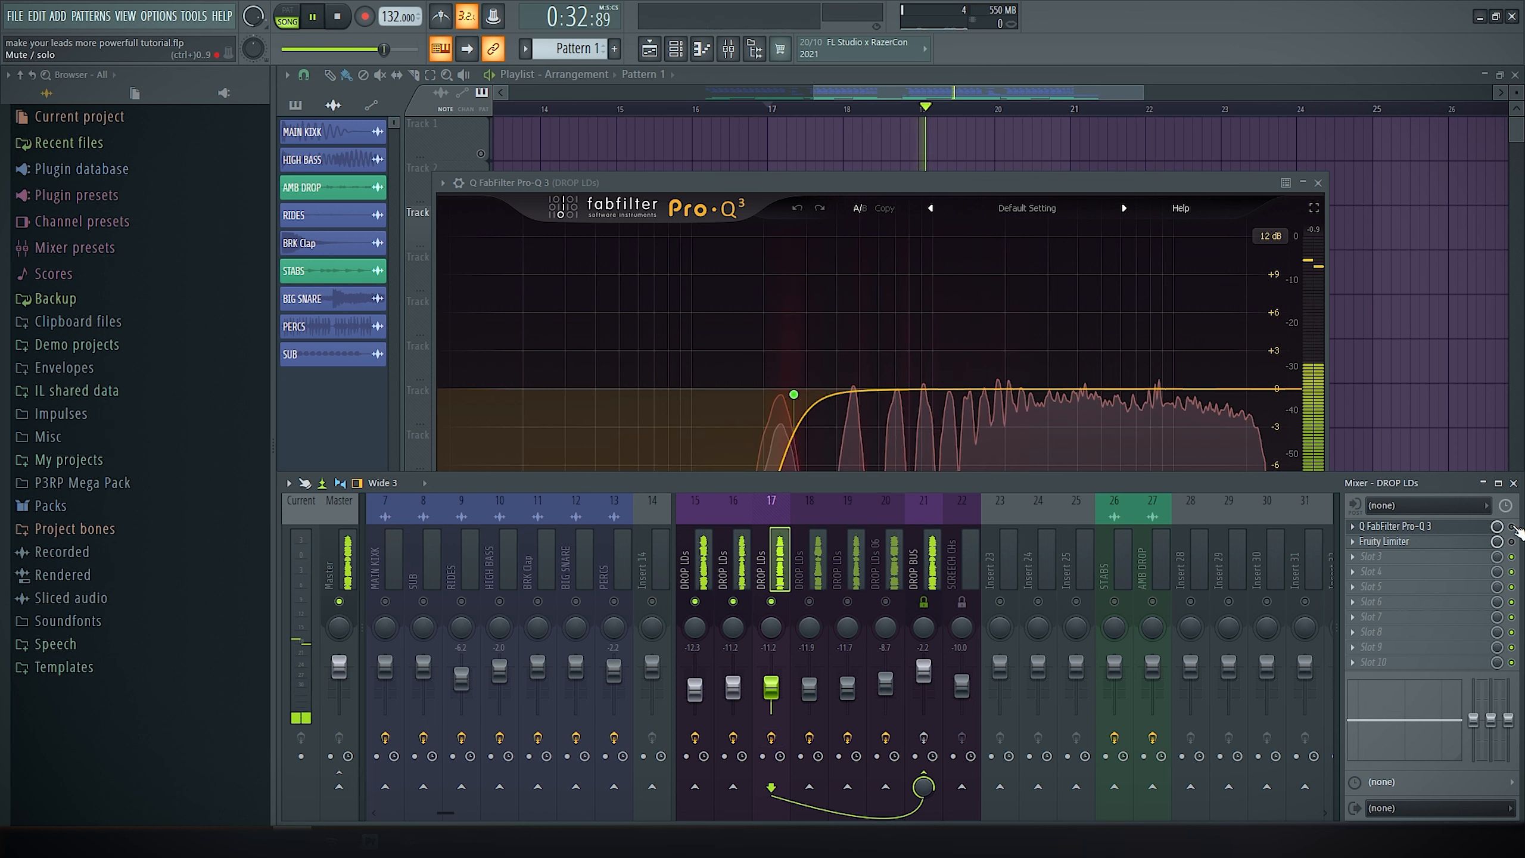
key("space")
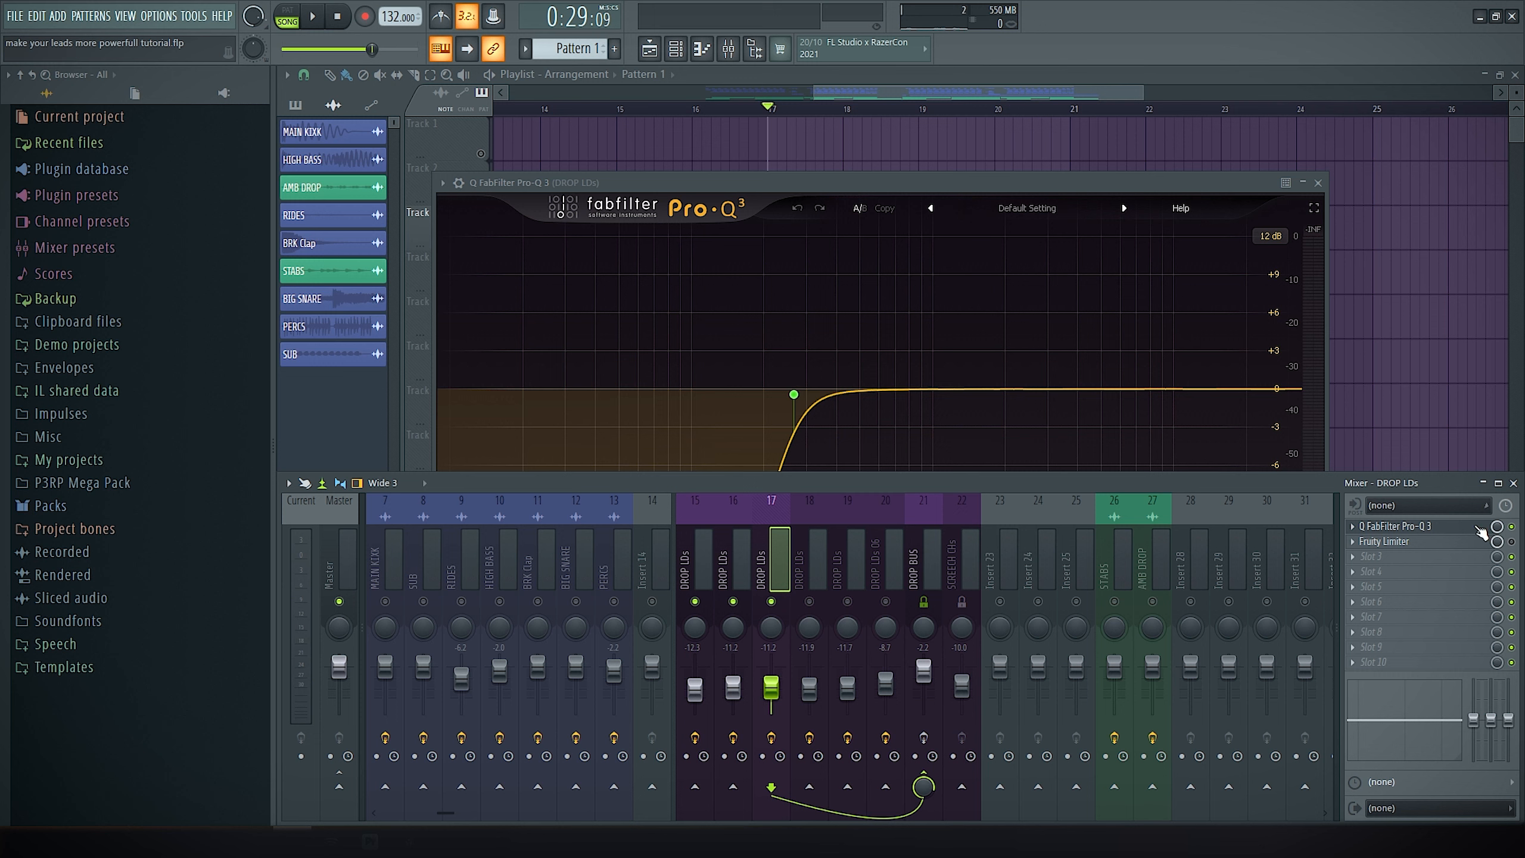
Open the Fruity Limiter on insert 17 and leave only that DROP LDs insert soloed
left_click(1488, 542)
left_click_drag(702, 288, 775, 289)
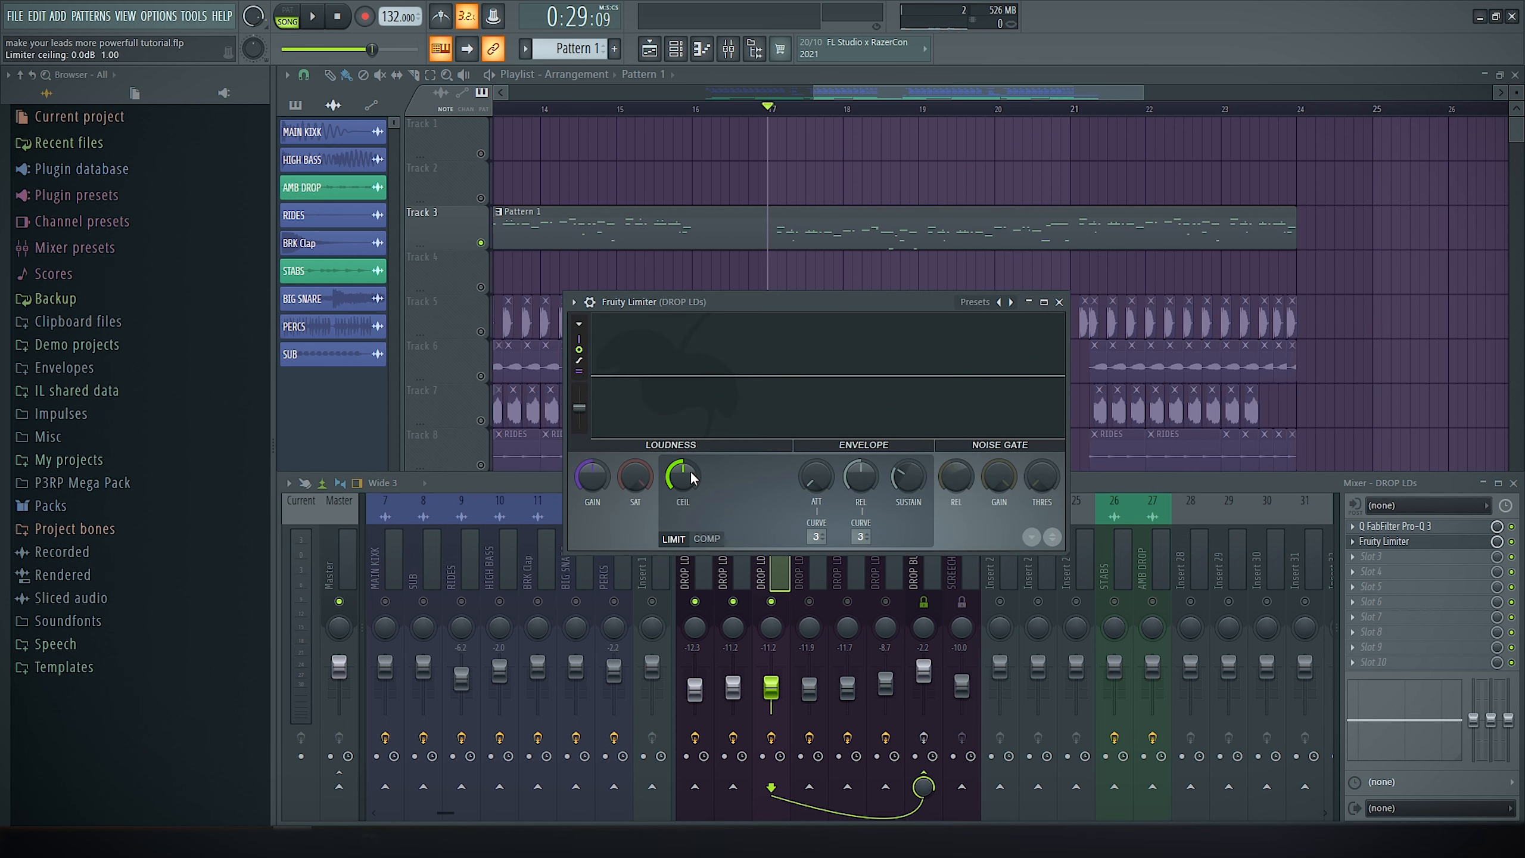
left_click(779, 573)
left_click_drag(775, 301, 782, 299)
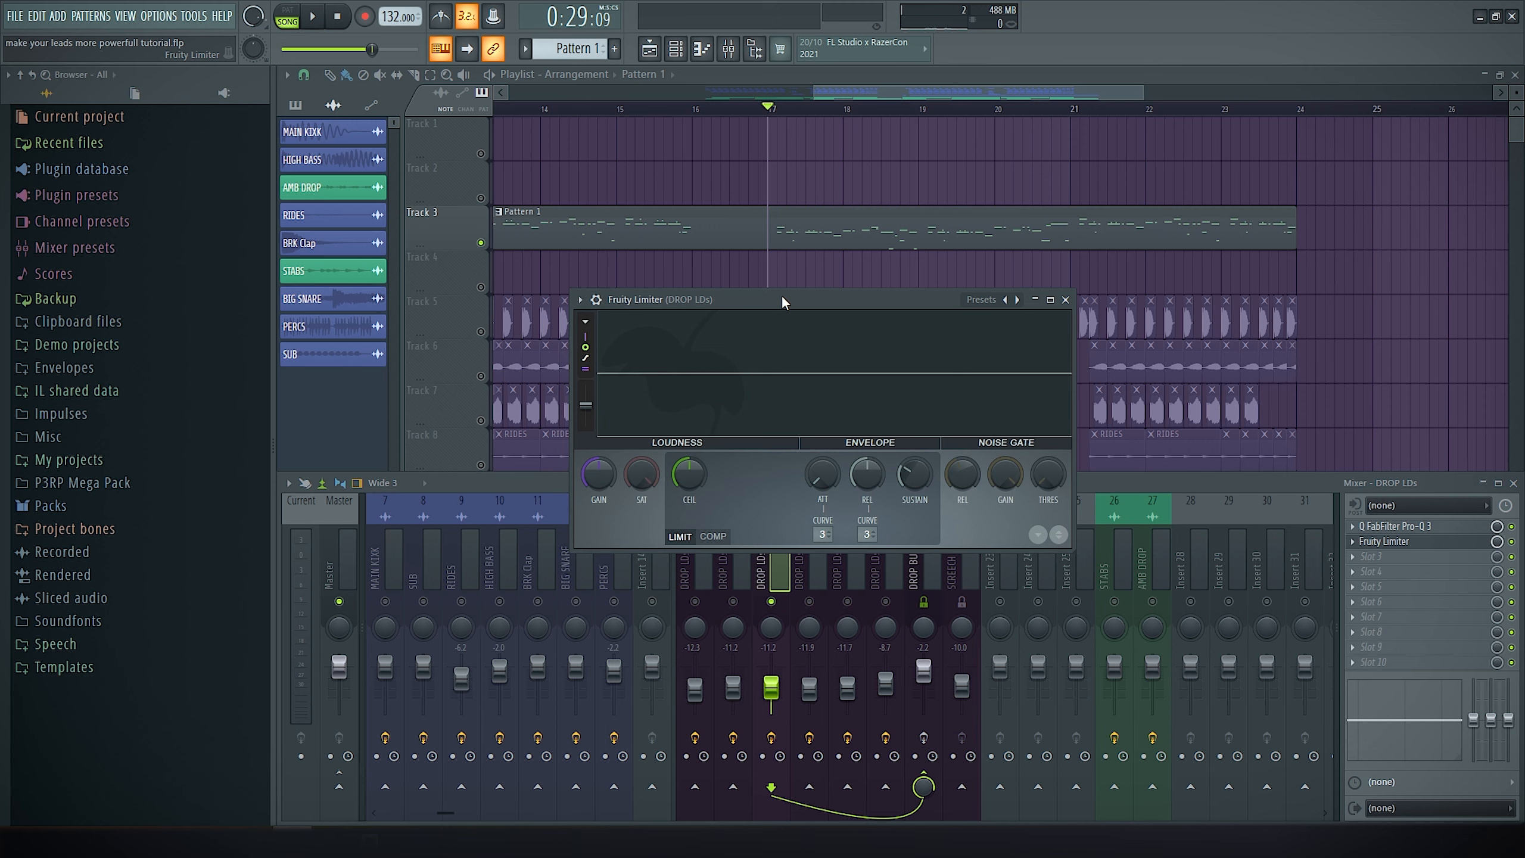
Start playback and set a playlist loop selection from bar 9 to bar 17
key("space")
left_click(855, 143)
scroll(858, 143, "left", 5)
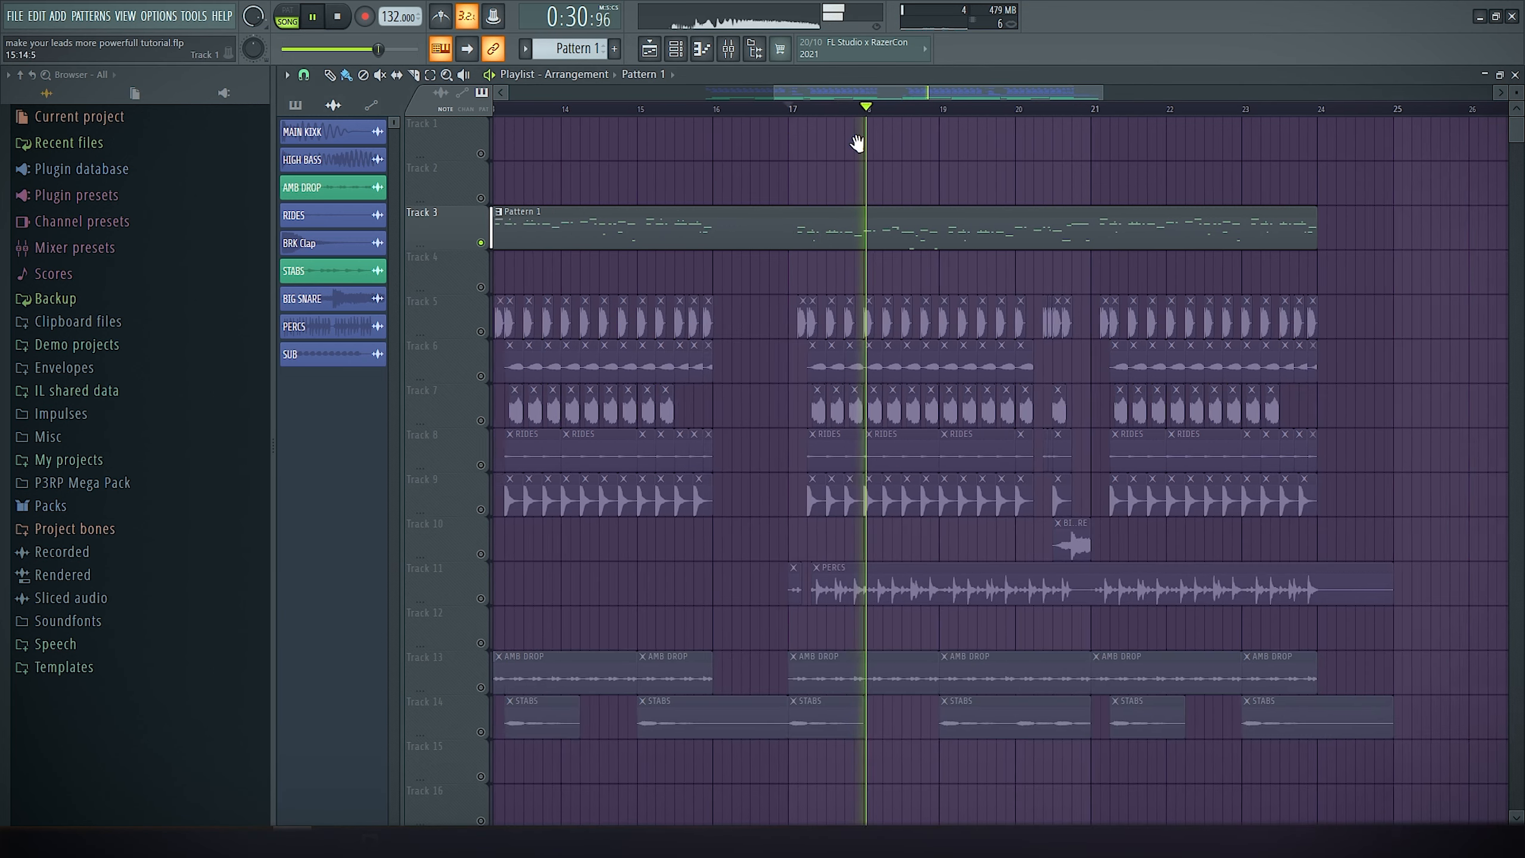
left_click_drag(559, 112, 1159, 109)
left_click(1104, 238)
Show the mixer and examine the looped lead's waveform in insert 17's Fruity Limiter, stopping playback at the end
key("F9")
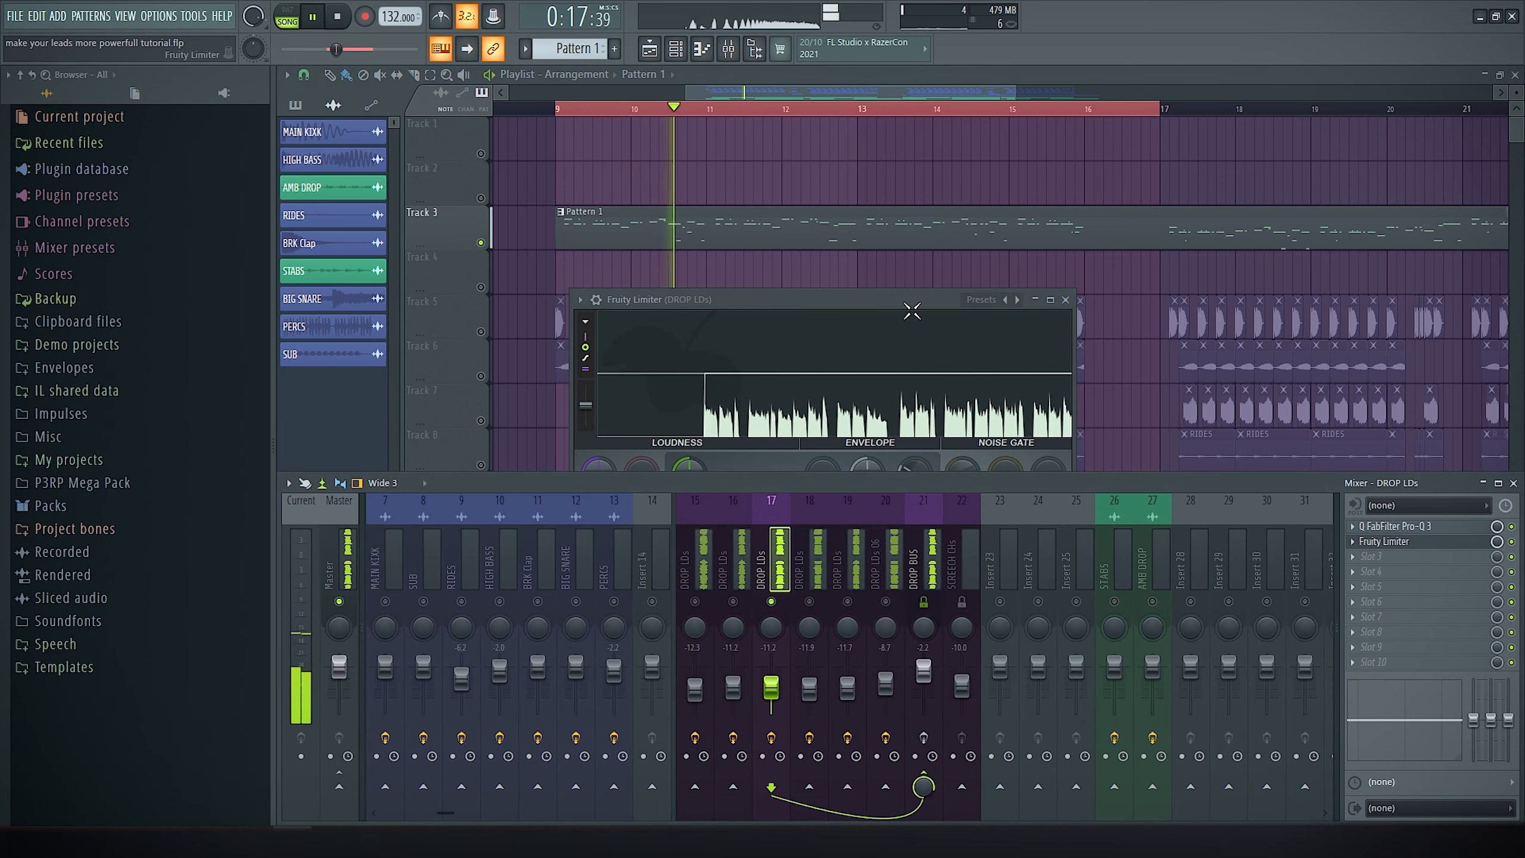
left_click_drag(853, 302, 899, 267)
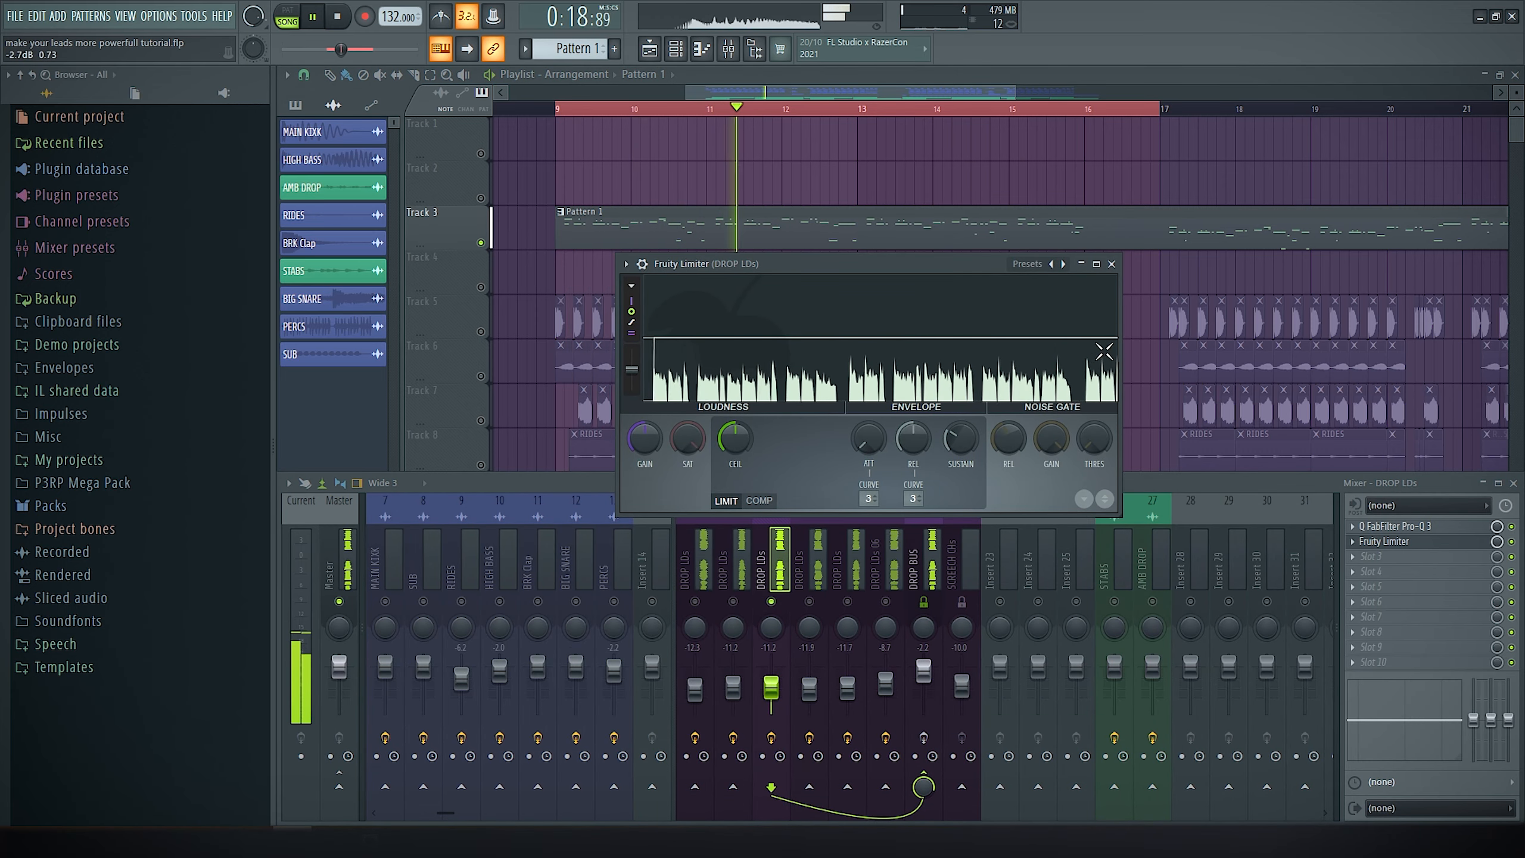
key("space")
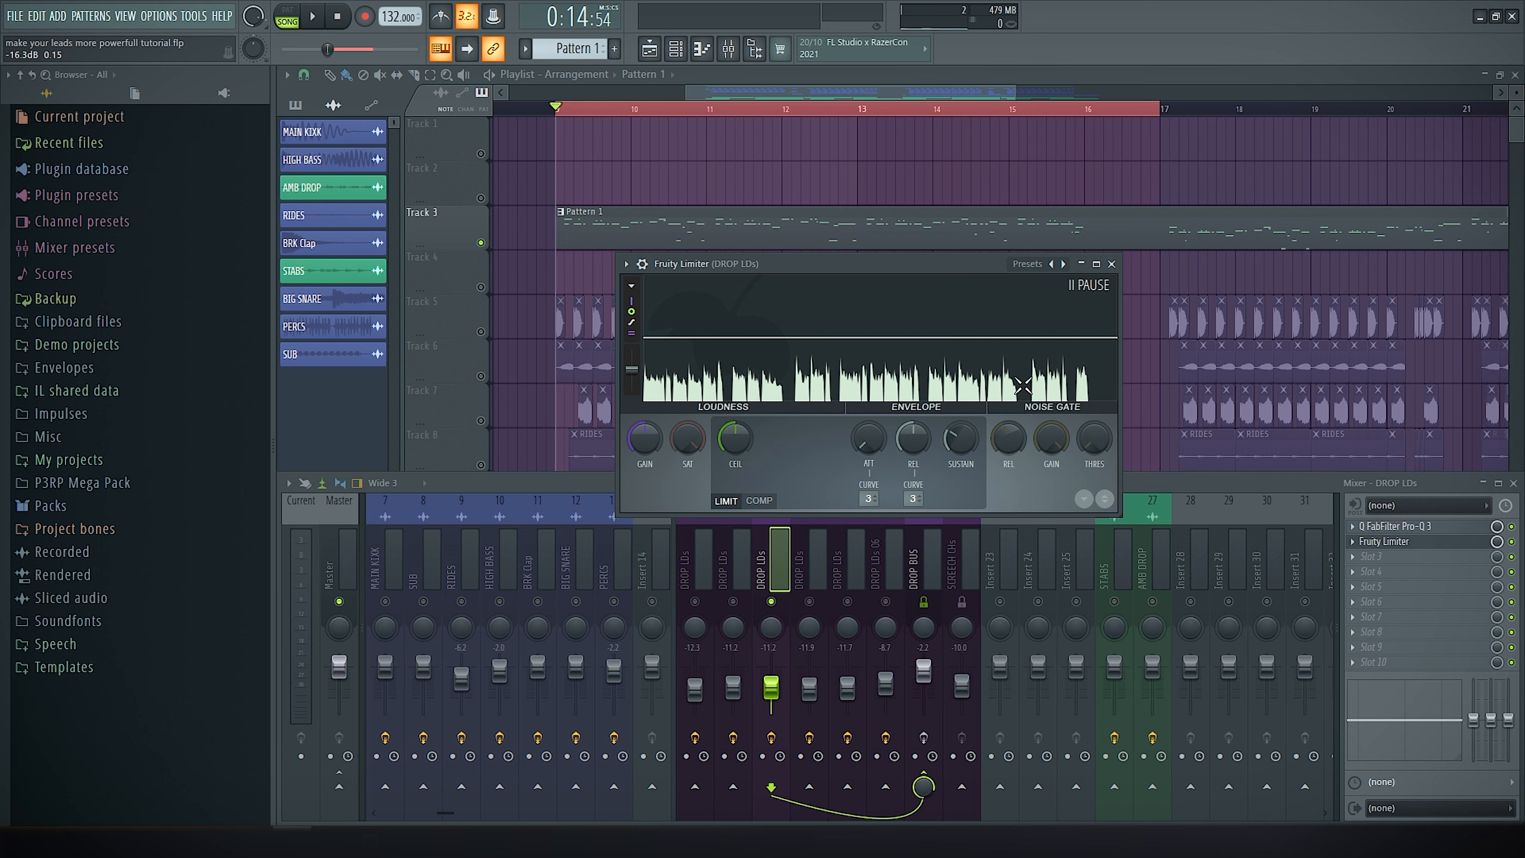
Lower the Fruity Limiter's ceiling to about -6.4 dB on insert 17 and audition the loop
left_click_drag(885, 267, 887, 351)
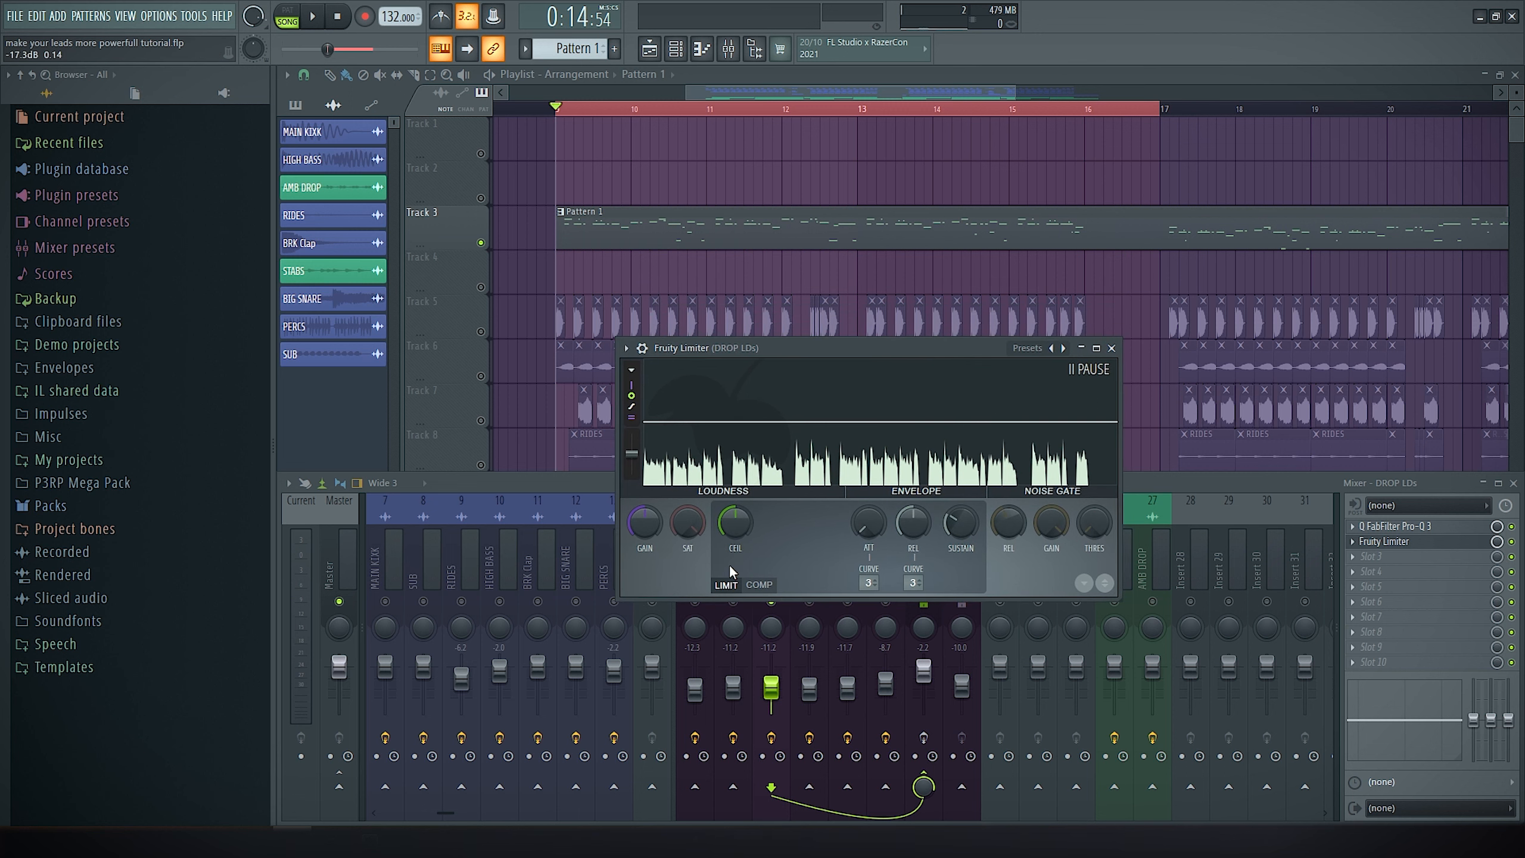
left_click_drag(751, 518, 770, 457)
left_click_drag(732, 510, 731, 566)
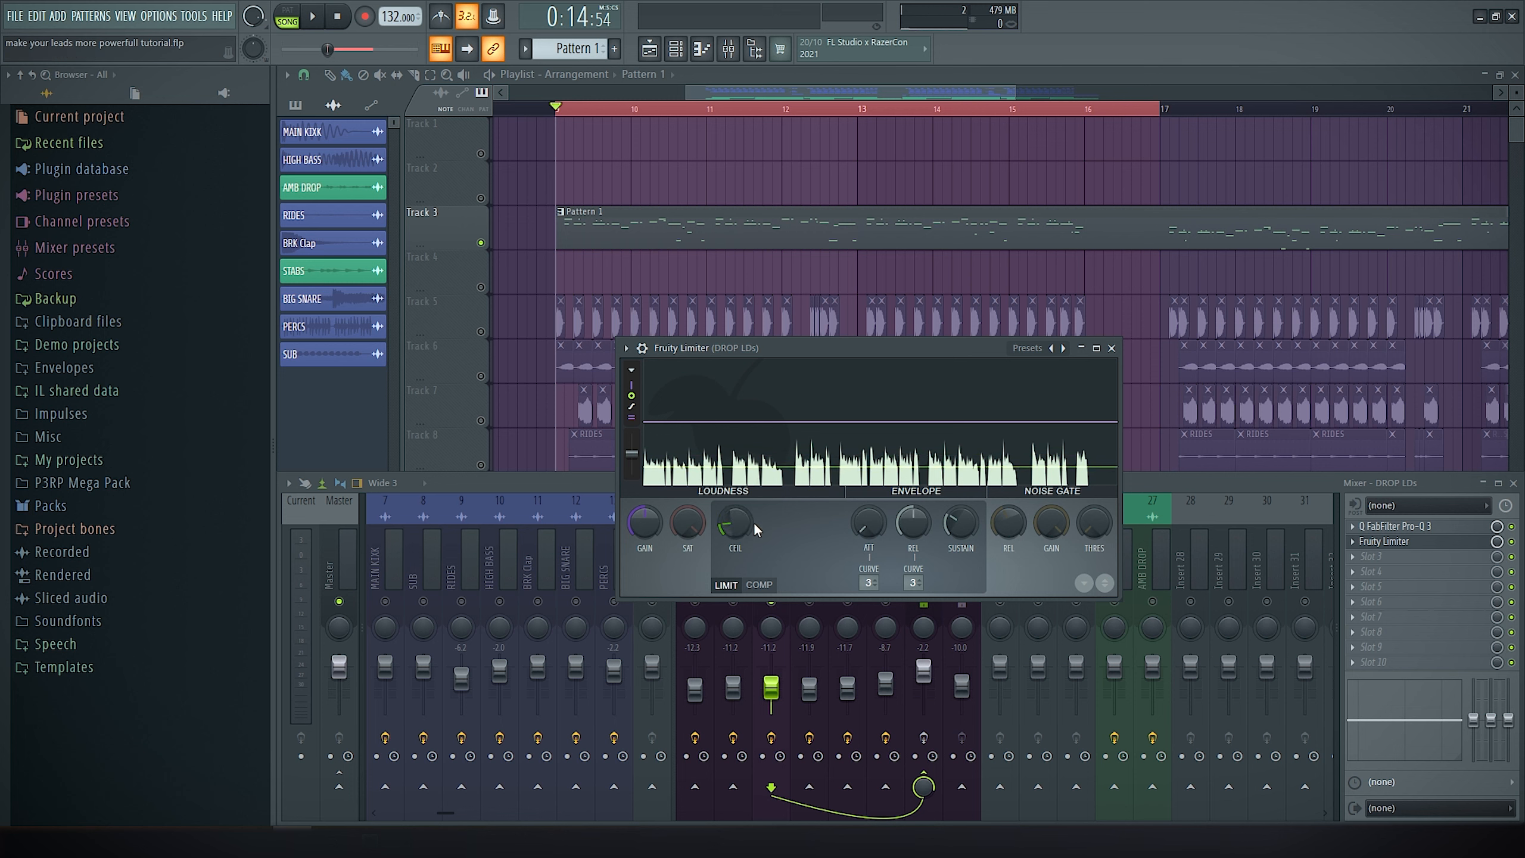
left_click_drag(734, 522, 734, 488)
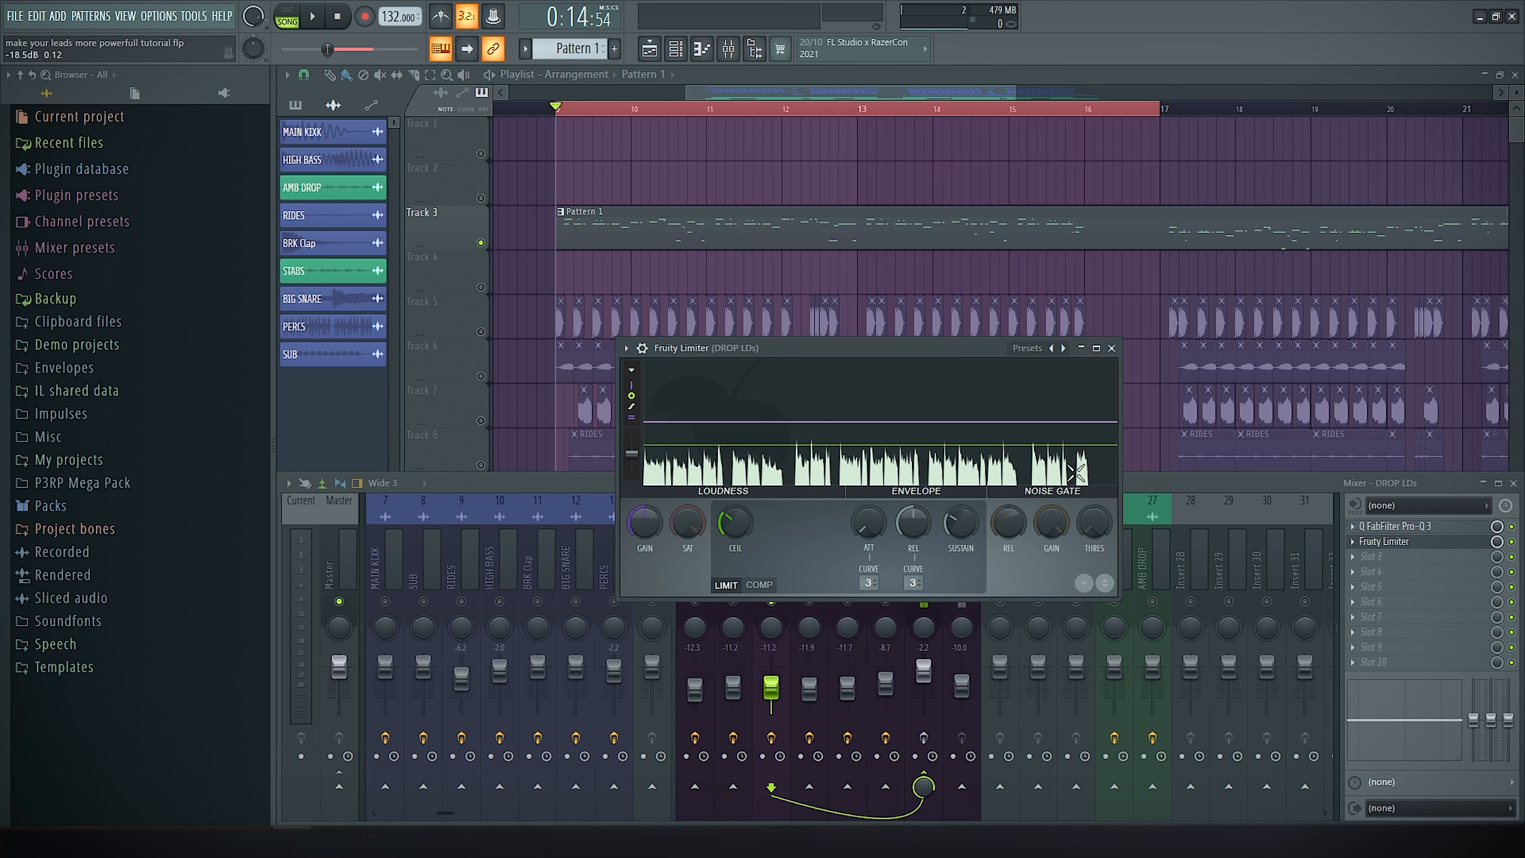
key("space")
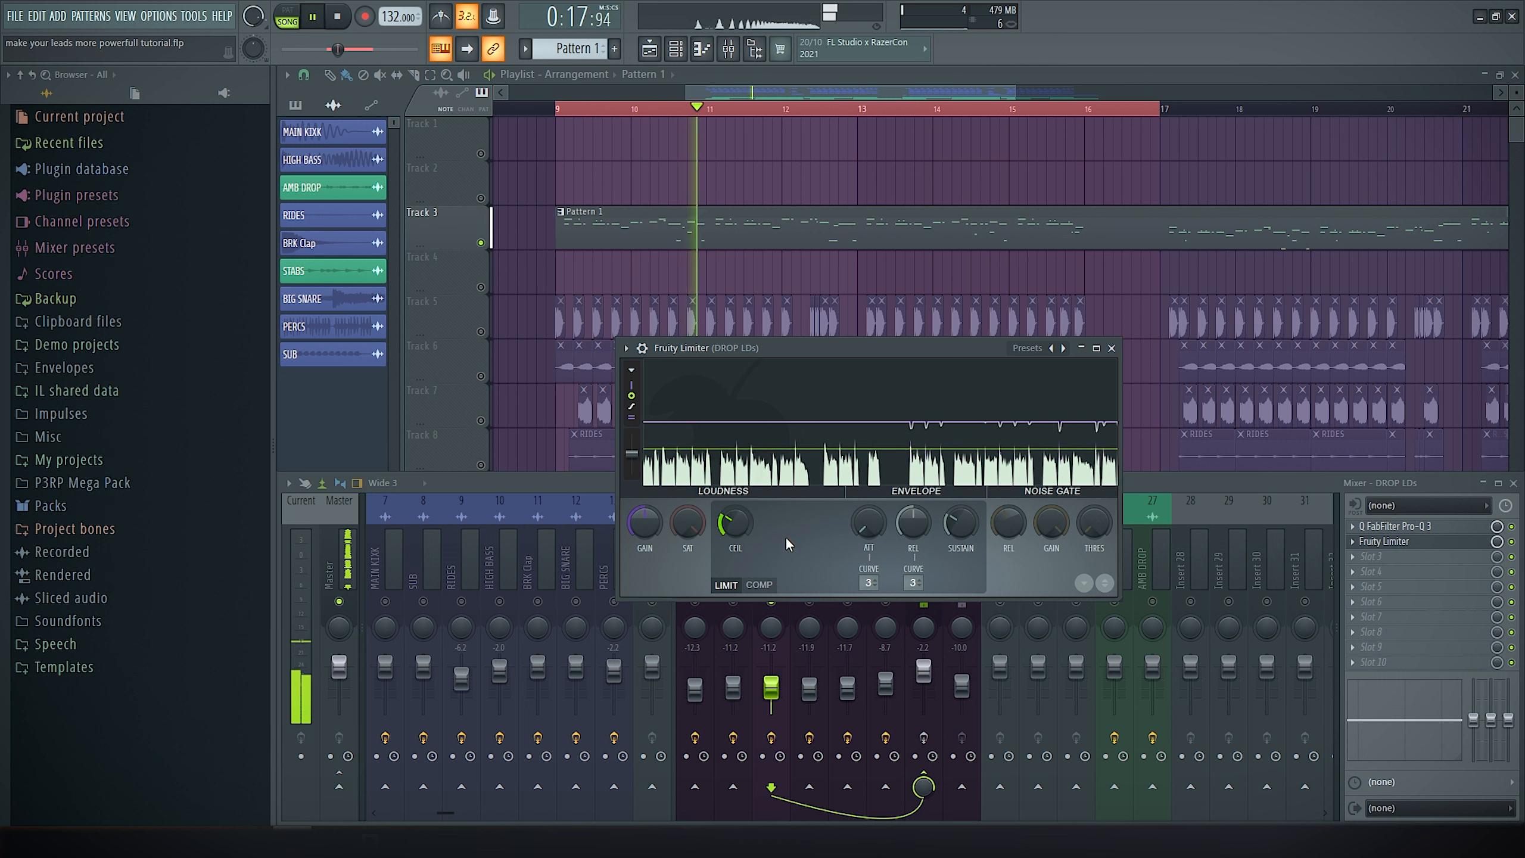
key("space")
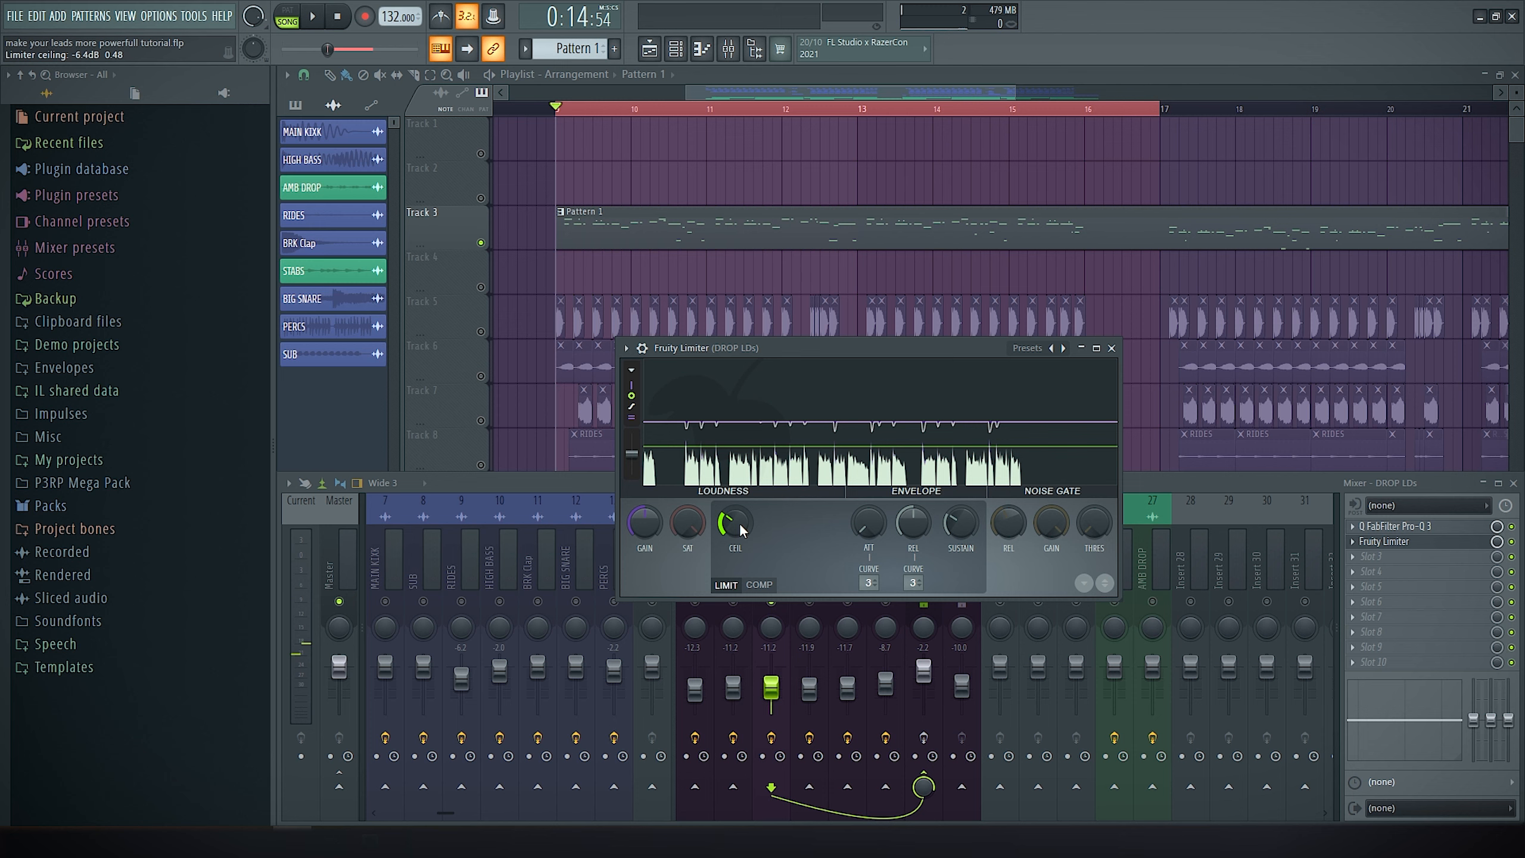
Raise the Fruity Limiter's gain, set its ceiling to about -5.8 dB, and audition the limited lead
left_click_drag(644, 522, 731, 544)
key("space")
key("space")
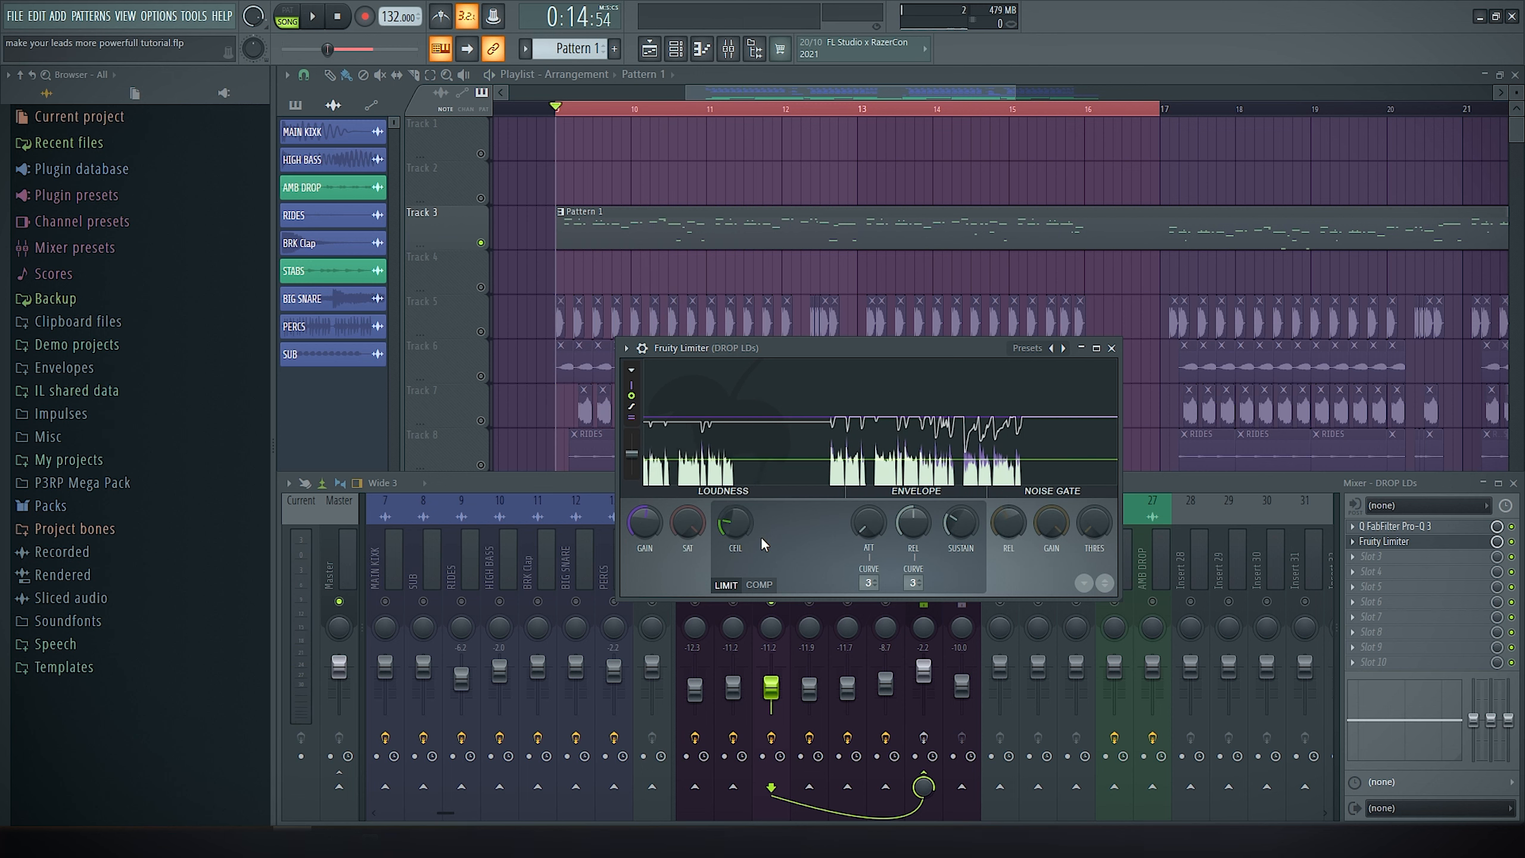
mouse_move(736, 516)
left_mouse_down()
mouse_move(739, 498)
mouse_move(733, 514)
left_mouse_up()
key("space")
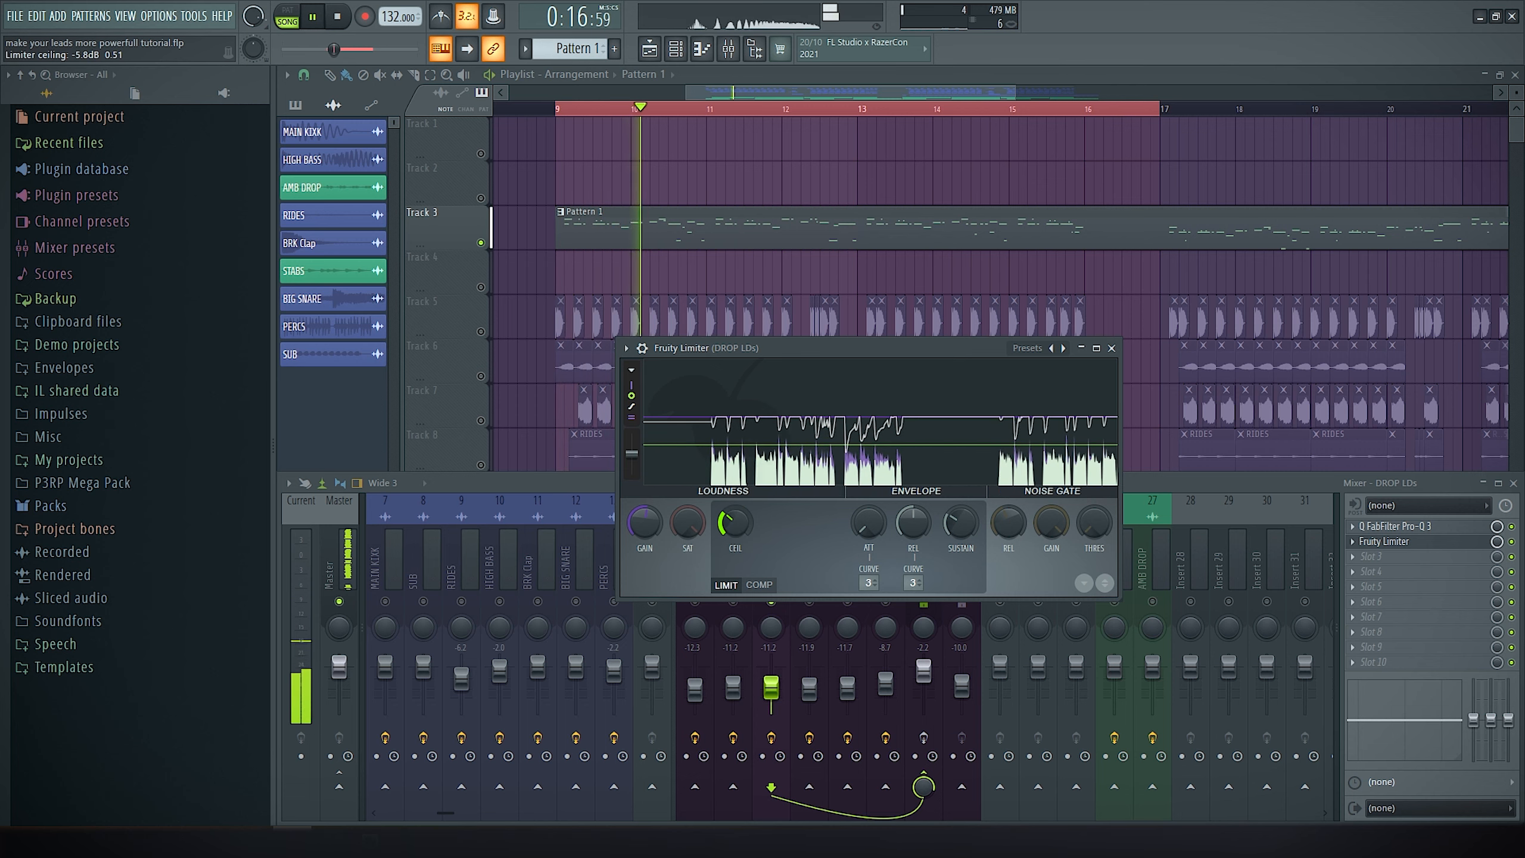
key("space")
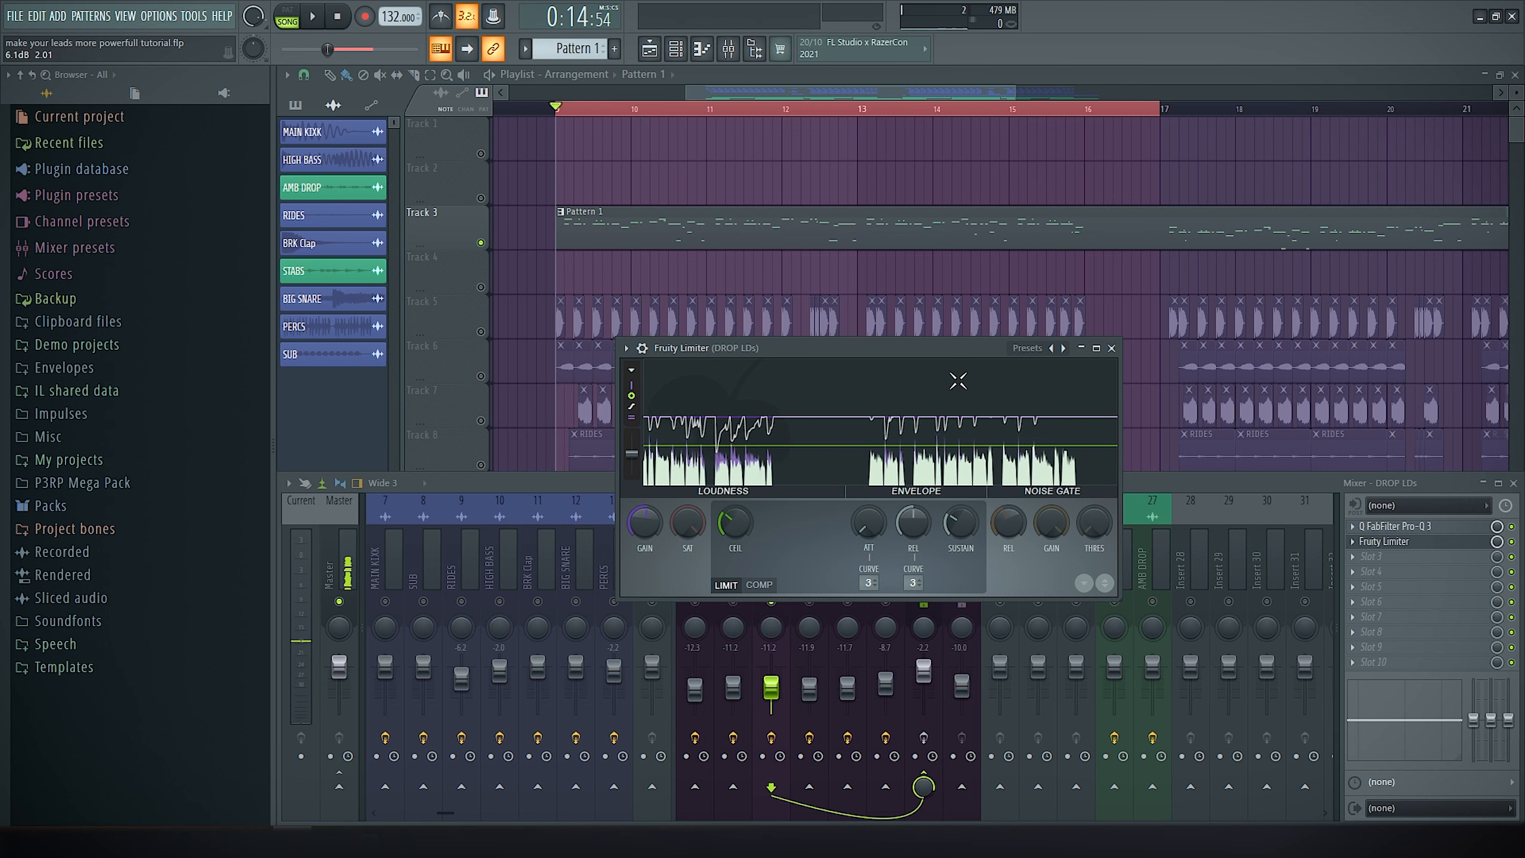
Set the Fruity Limiter's soft saturation threshold to about -5.3 dB while auditioning the loop, and close the limiter
left_click_drag(939, 352, 960, 378)
left_click_drag(709, 549, 708, 593)
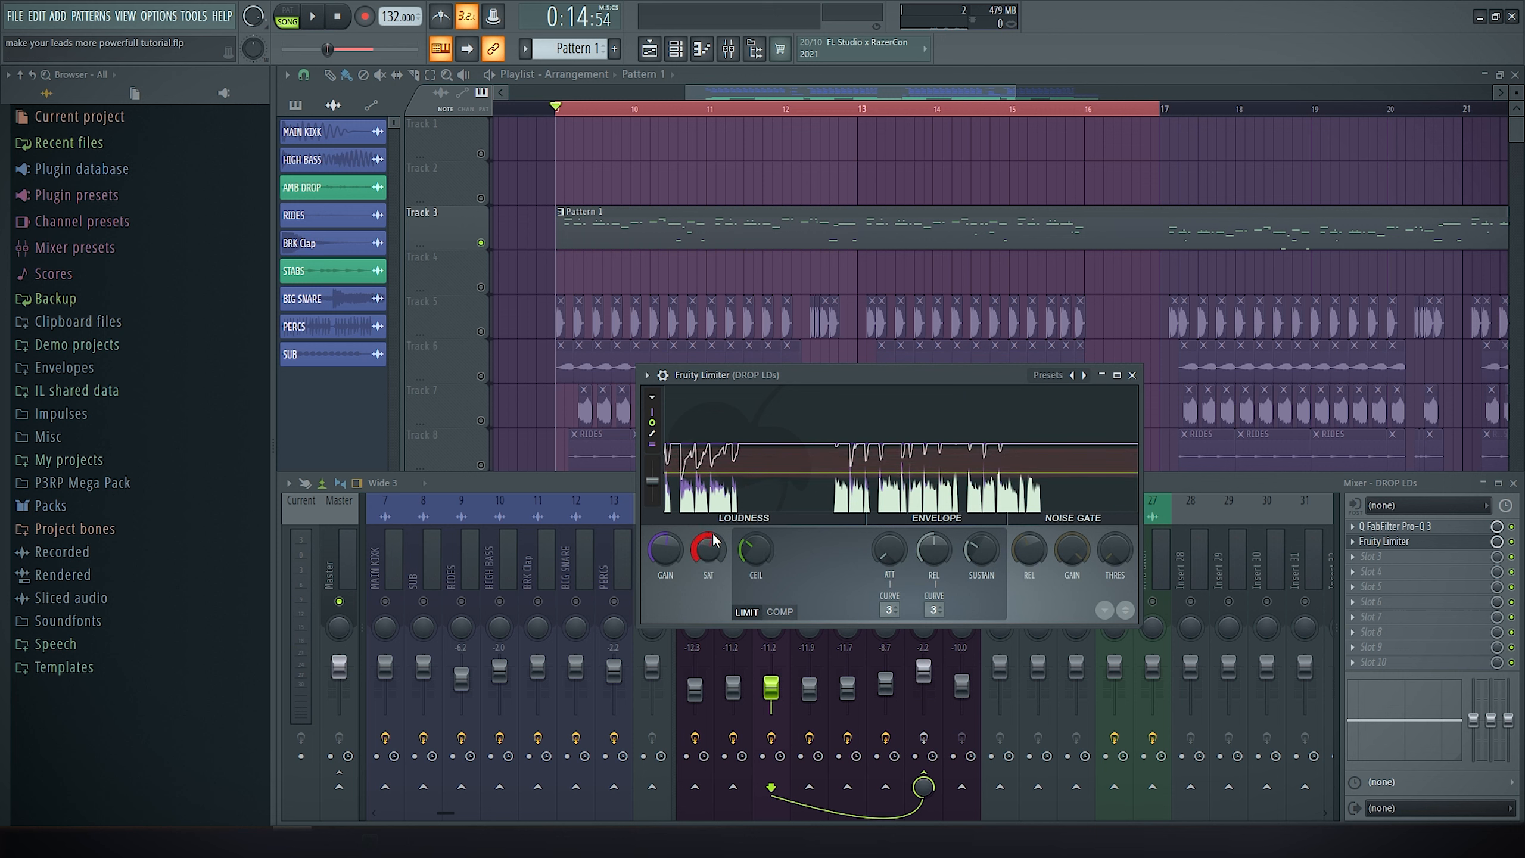
key("space")
mouse_move(708, 544)
left_mouse_down()
mouse_move(752, 552)
mouse_move(706, 550)
left_mouse_up()
key("space")
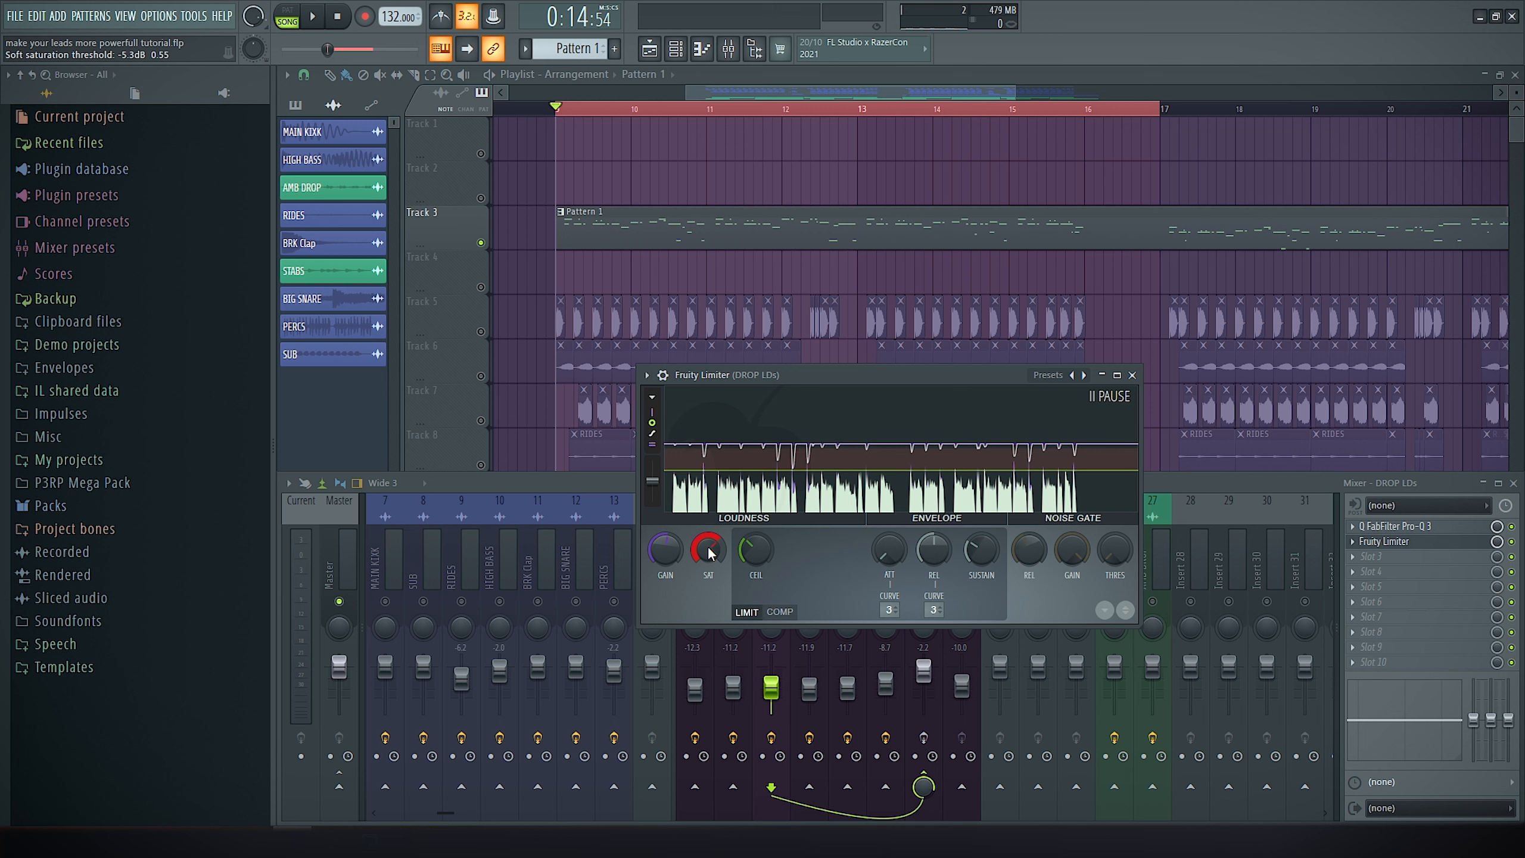
key("Escape")
Solo the DROP LDs insert 18 and play the loop through its Pro-Q 3 to examine the spectrum and low cut
left_click(800, 554)
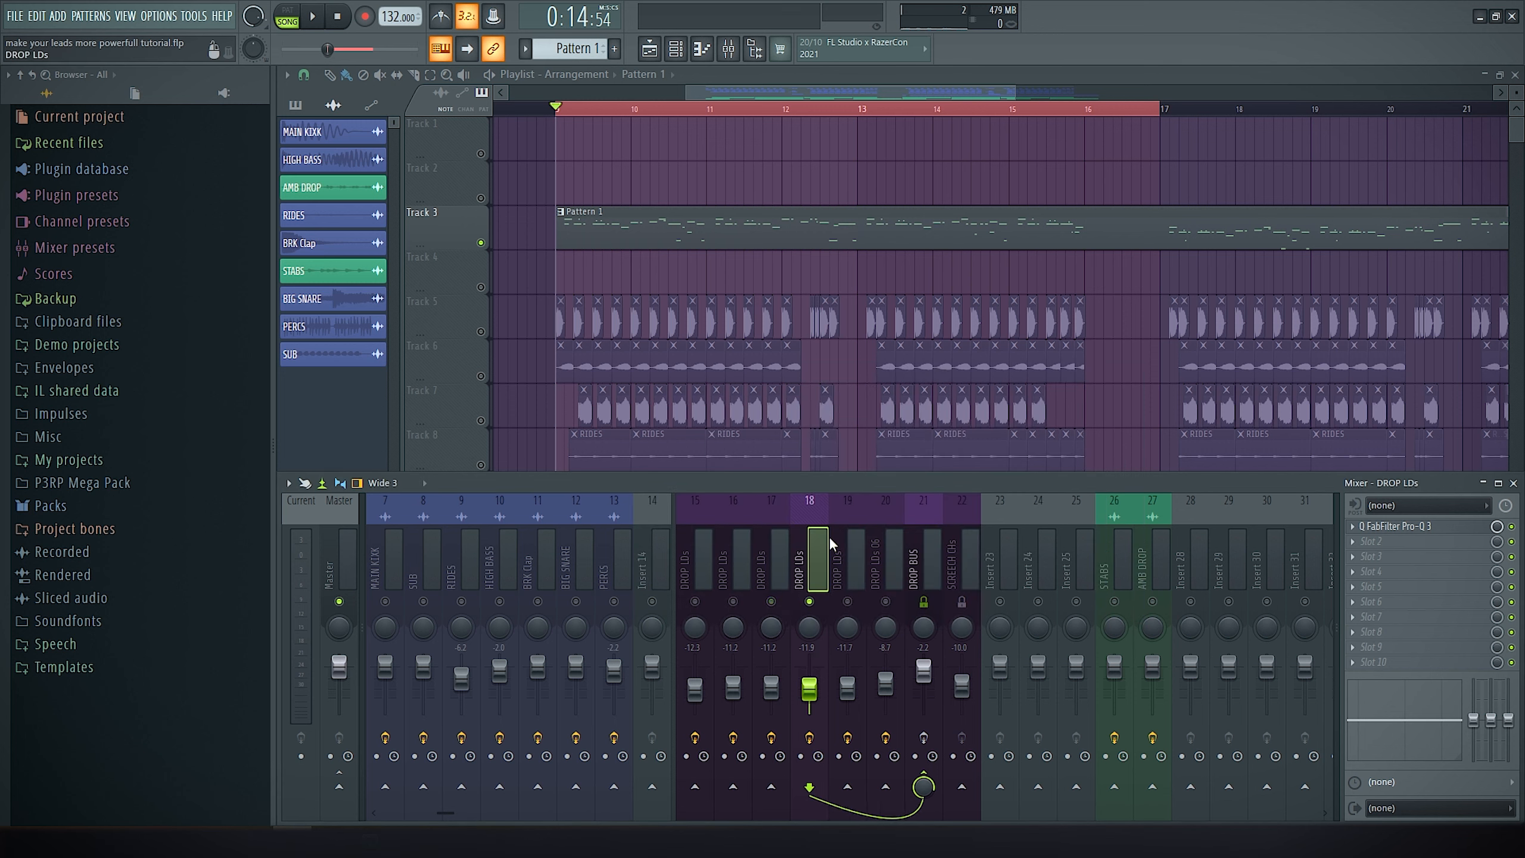
key("space")
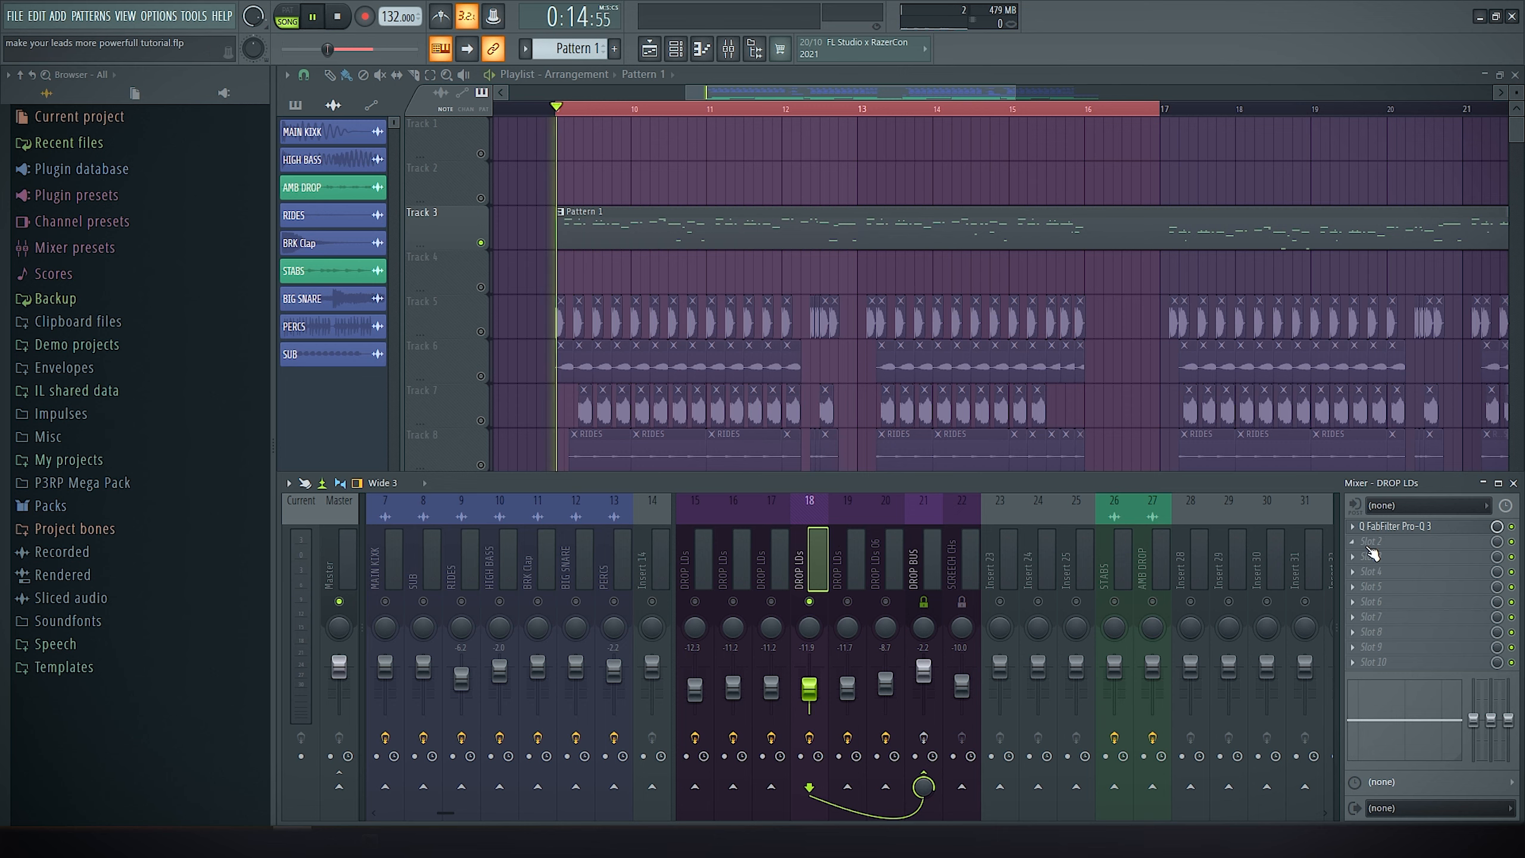
left_click(1417, 527)
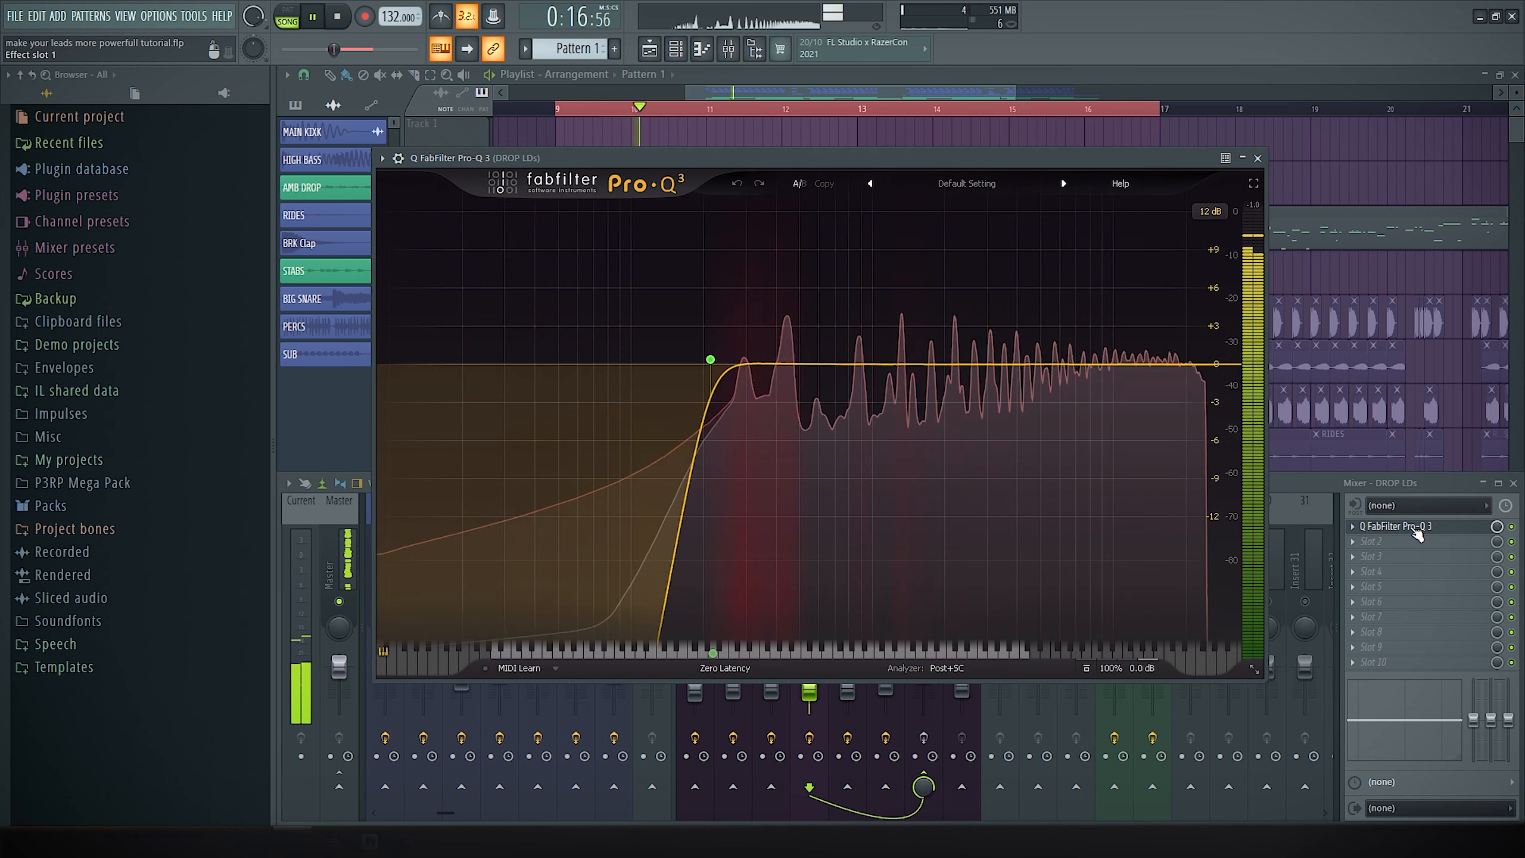
key("space")
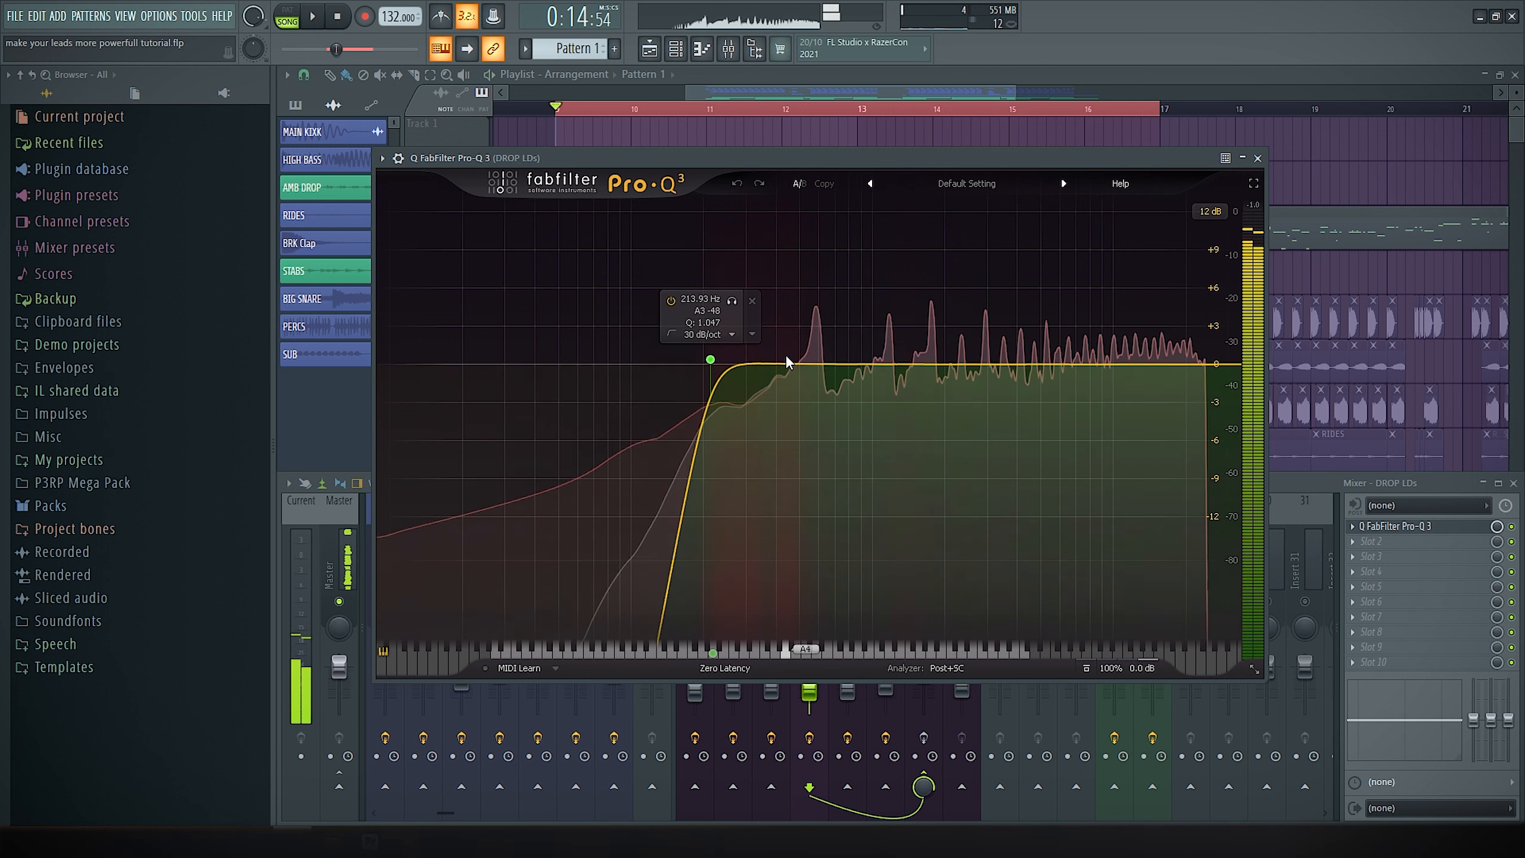
left_click_drag(799, 364, 748, 256)
right_click(750, 252)
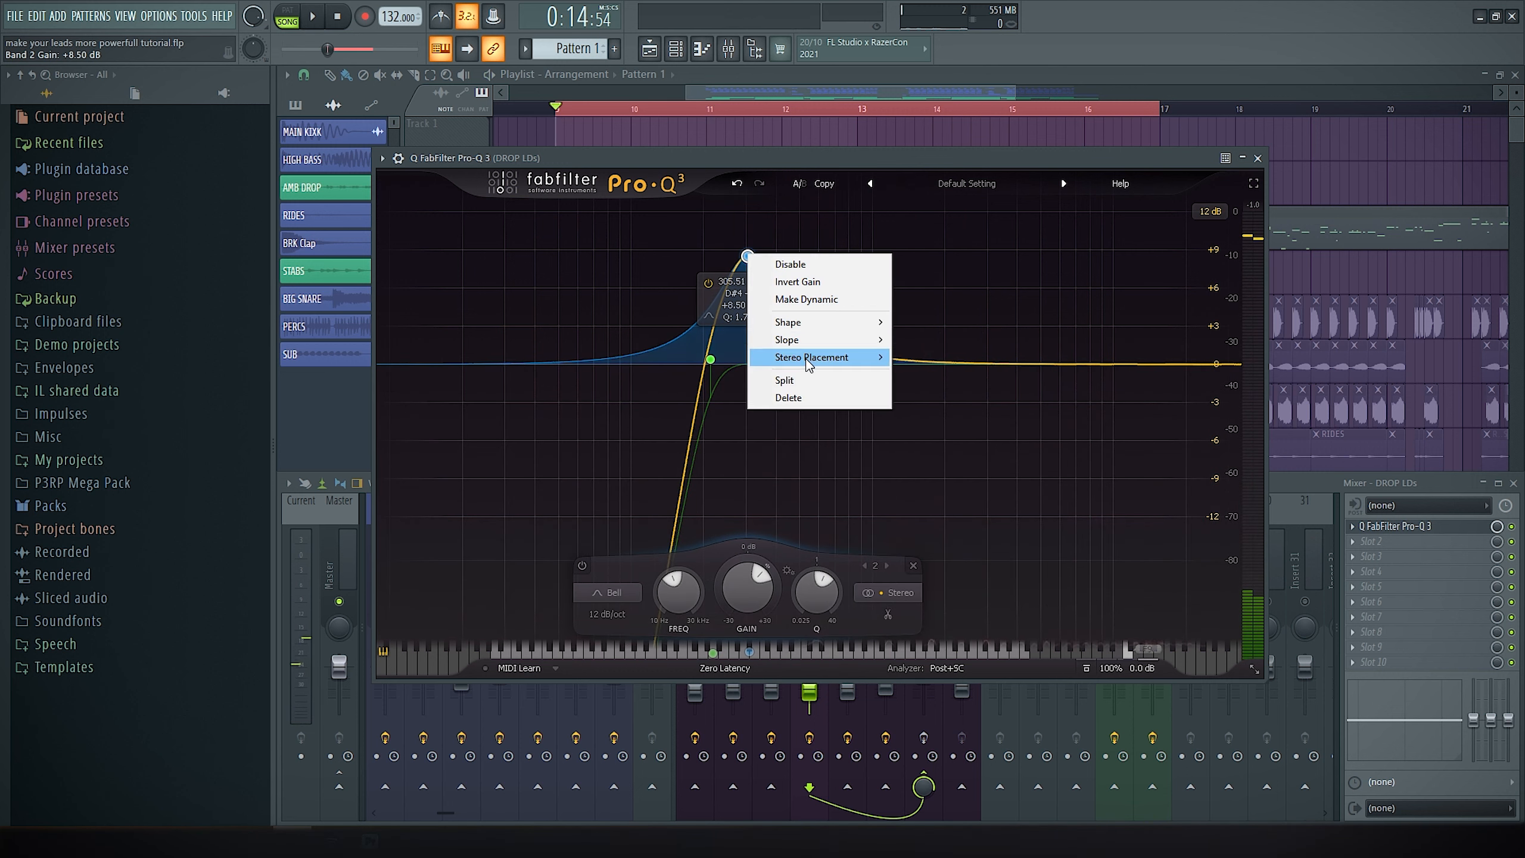
left_click(805, 398)
Clear the loop selection and play from bar 17 to check insert 18's low cut in Pro-Q 3
left_click_drag(1322, 264, 991, 308)
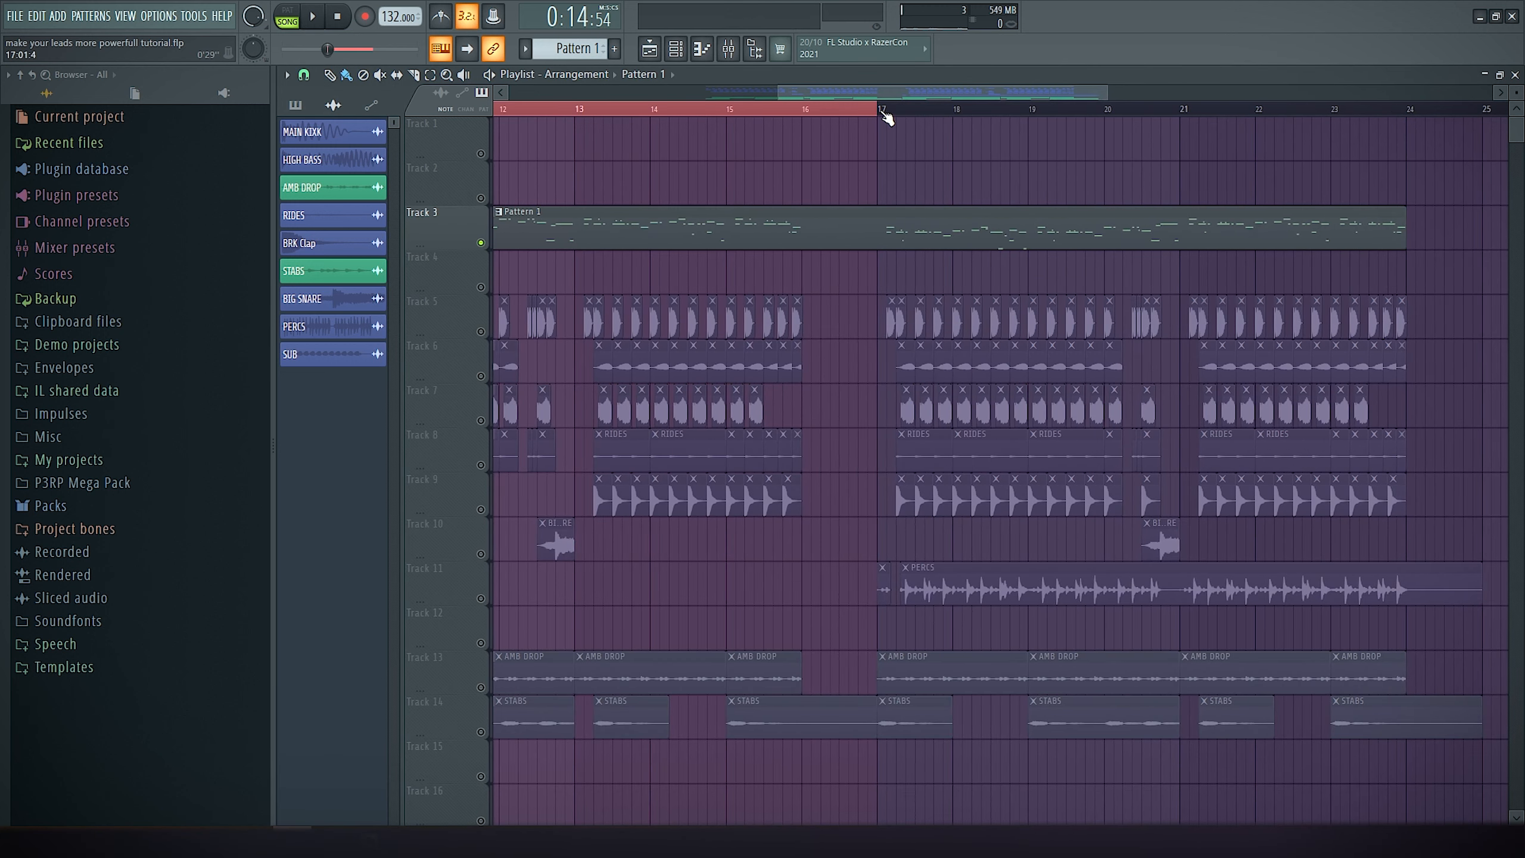
right_click(881, 111)
left_click(878, 111)
left_click_drag(1051, 165, 1018, 159)
key("Tab")
key("space")
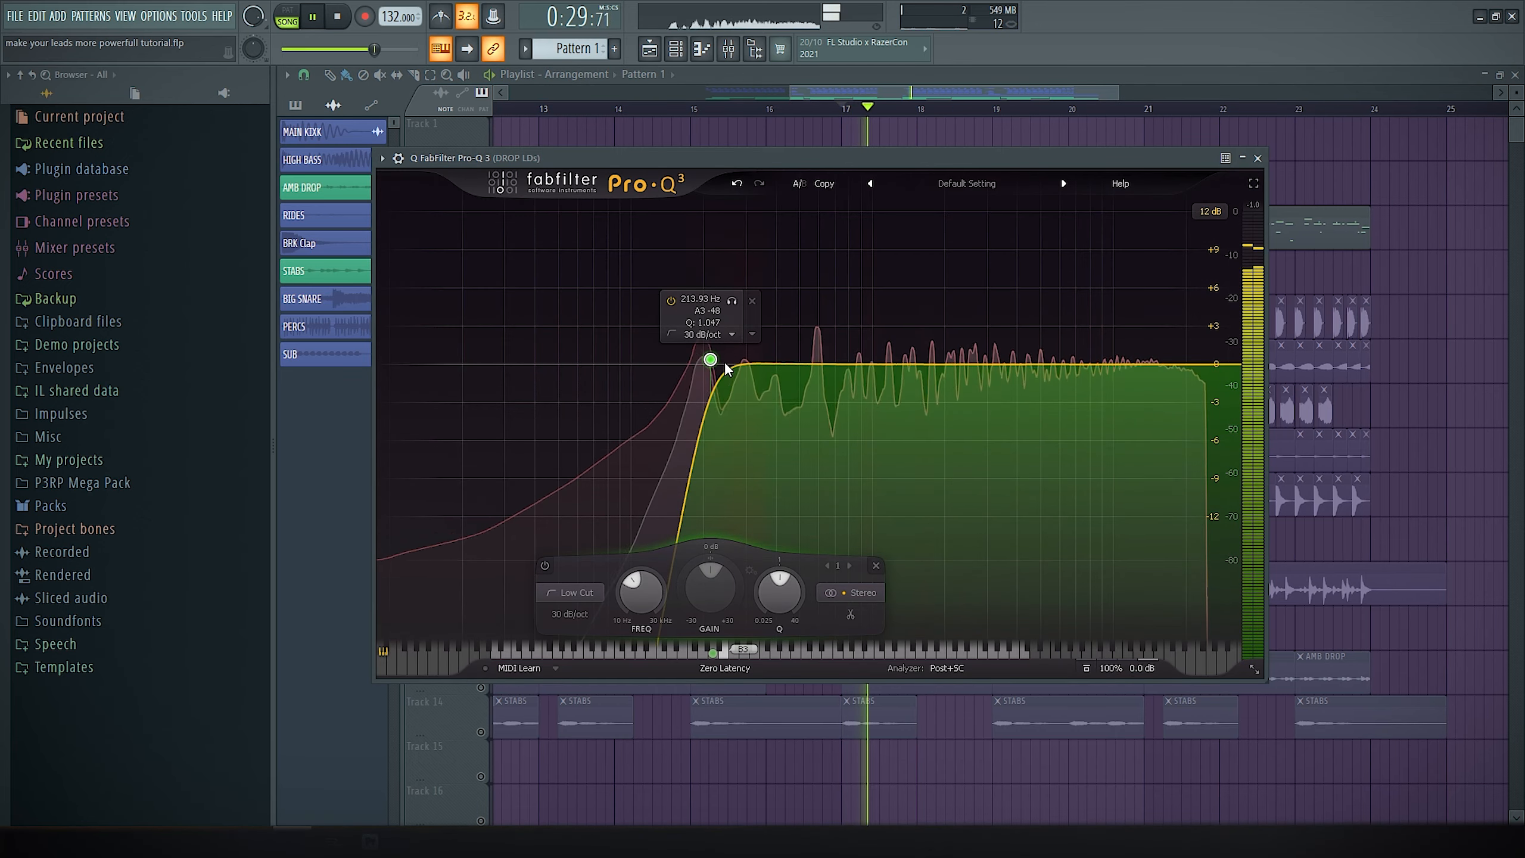
Raise the low cut in insert 18's Pro-Q 3 to about 312 Hz during playback, and close the EQ
left_click_drag(713, 360, 722, 361)
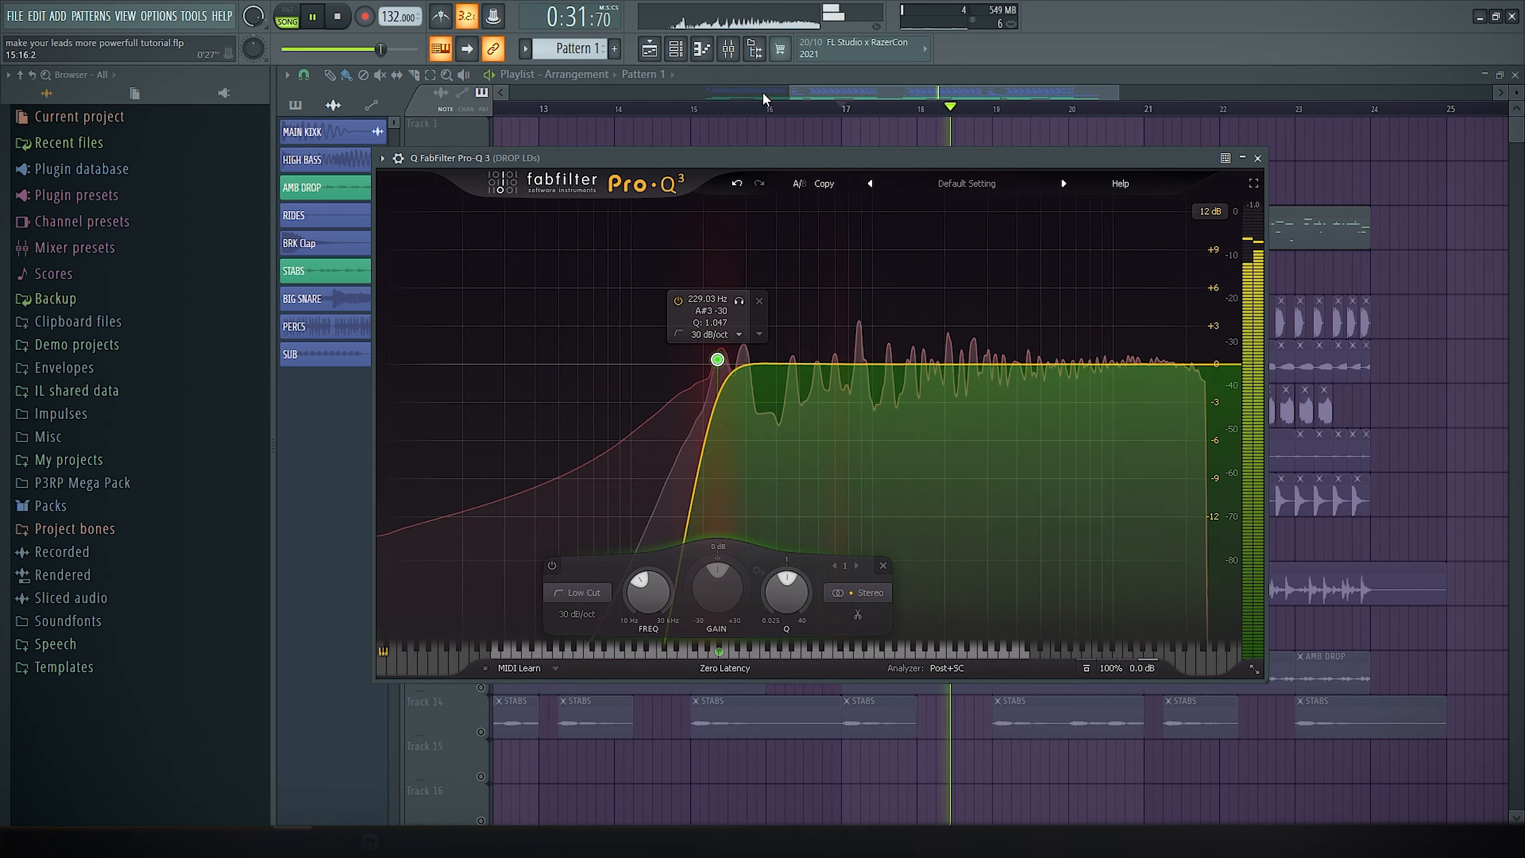
key("F9")
key("space")
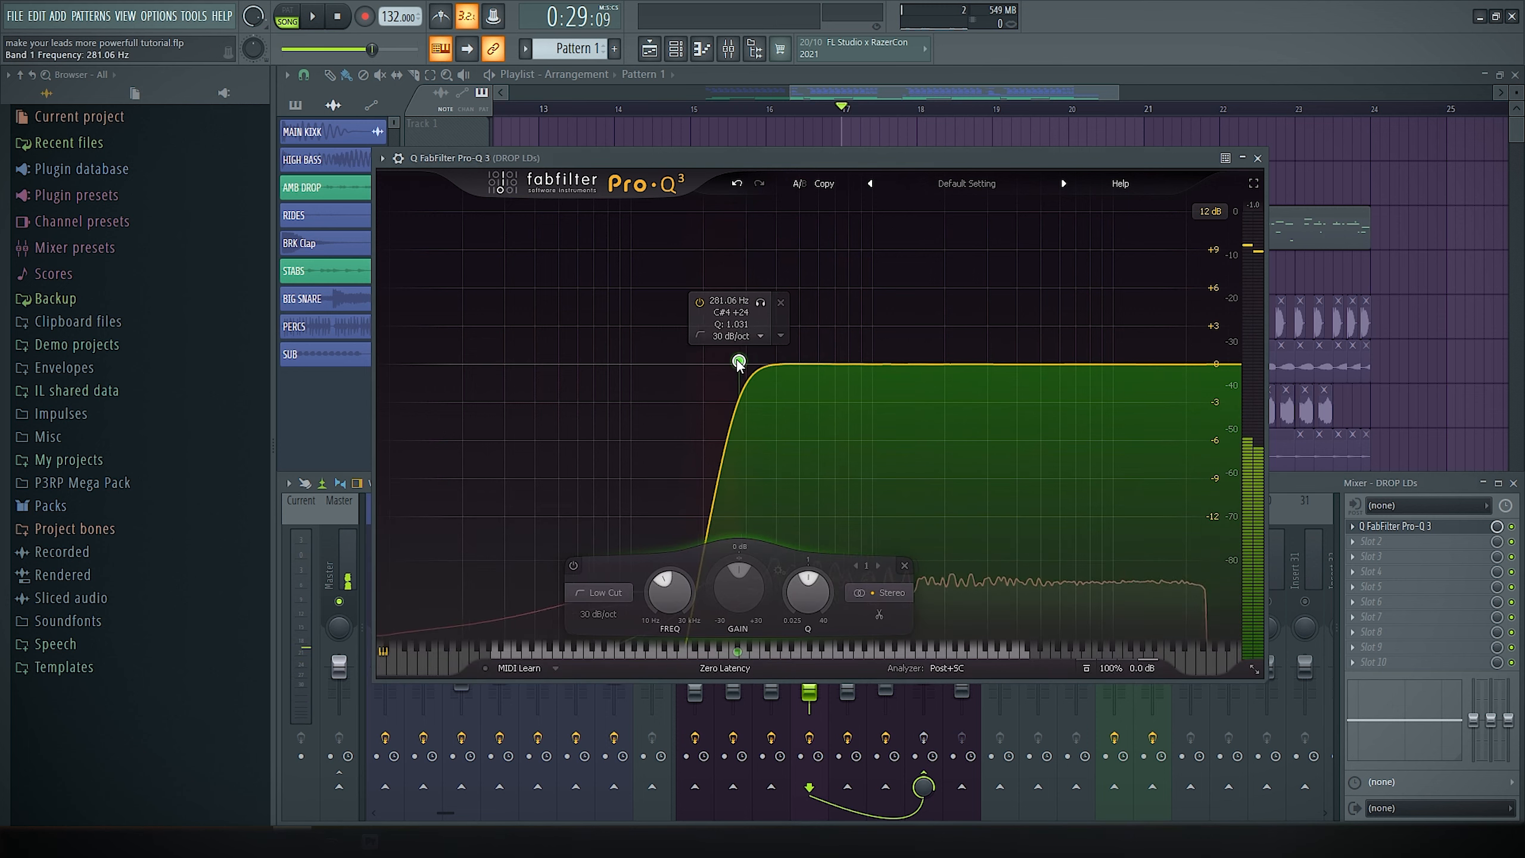
key("Escape")
Reopen insert 18's Pro-Q 3 clear of the mixer strips and play inserts 16 and 18 together
left_click(777, 543)
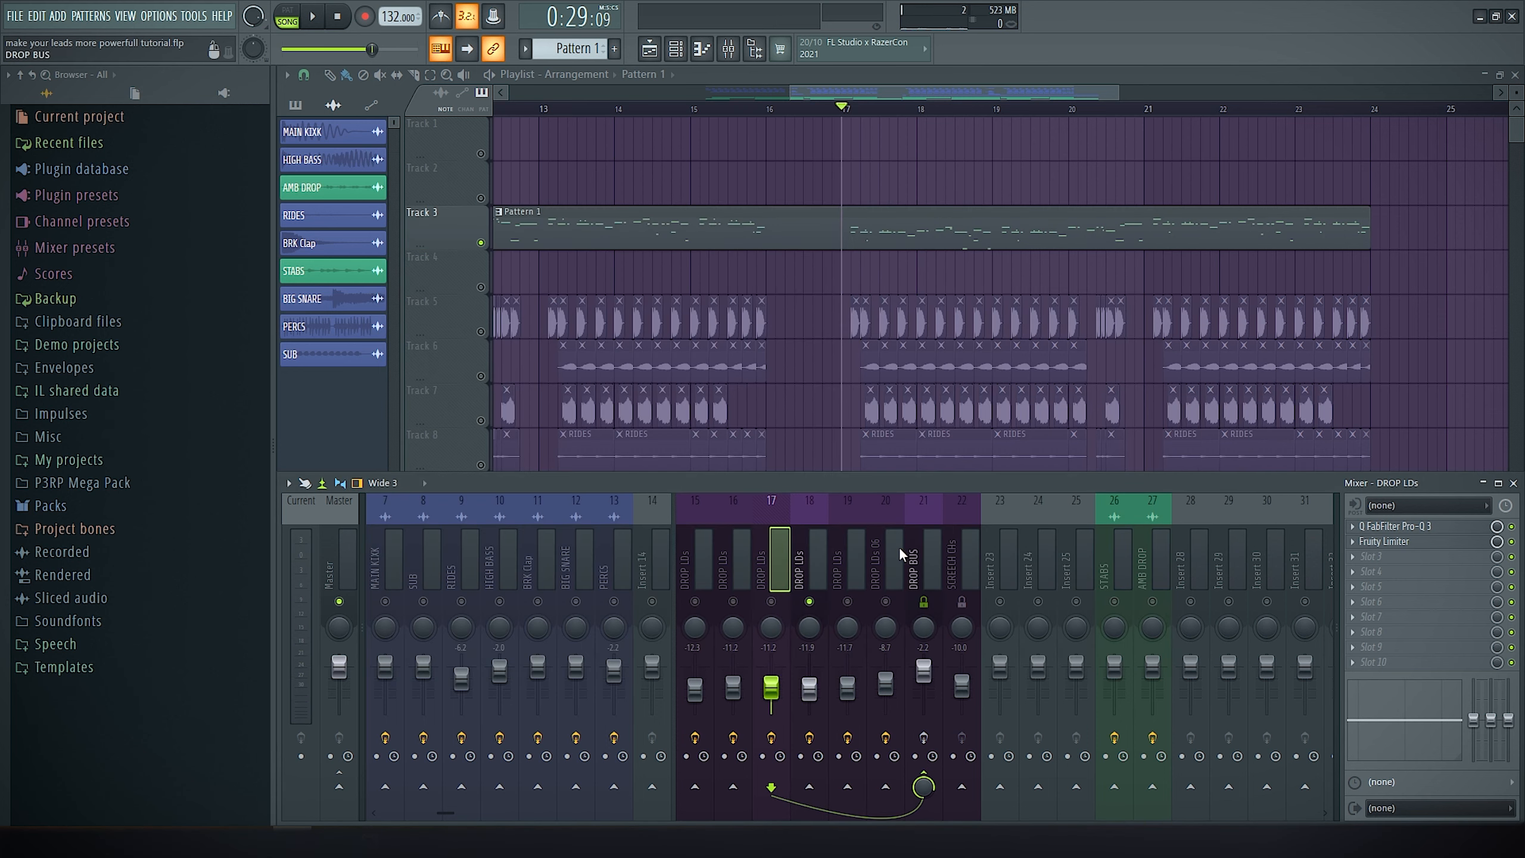
left_click(807, 562)
left_click(1396, 526)
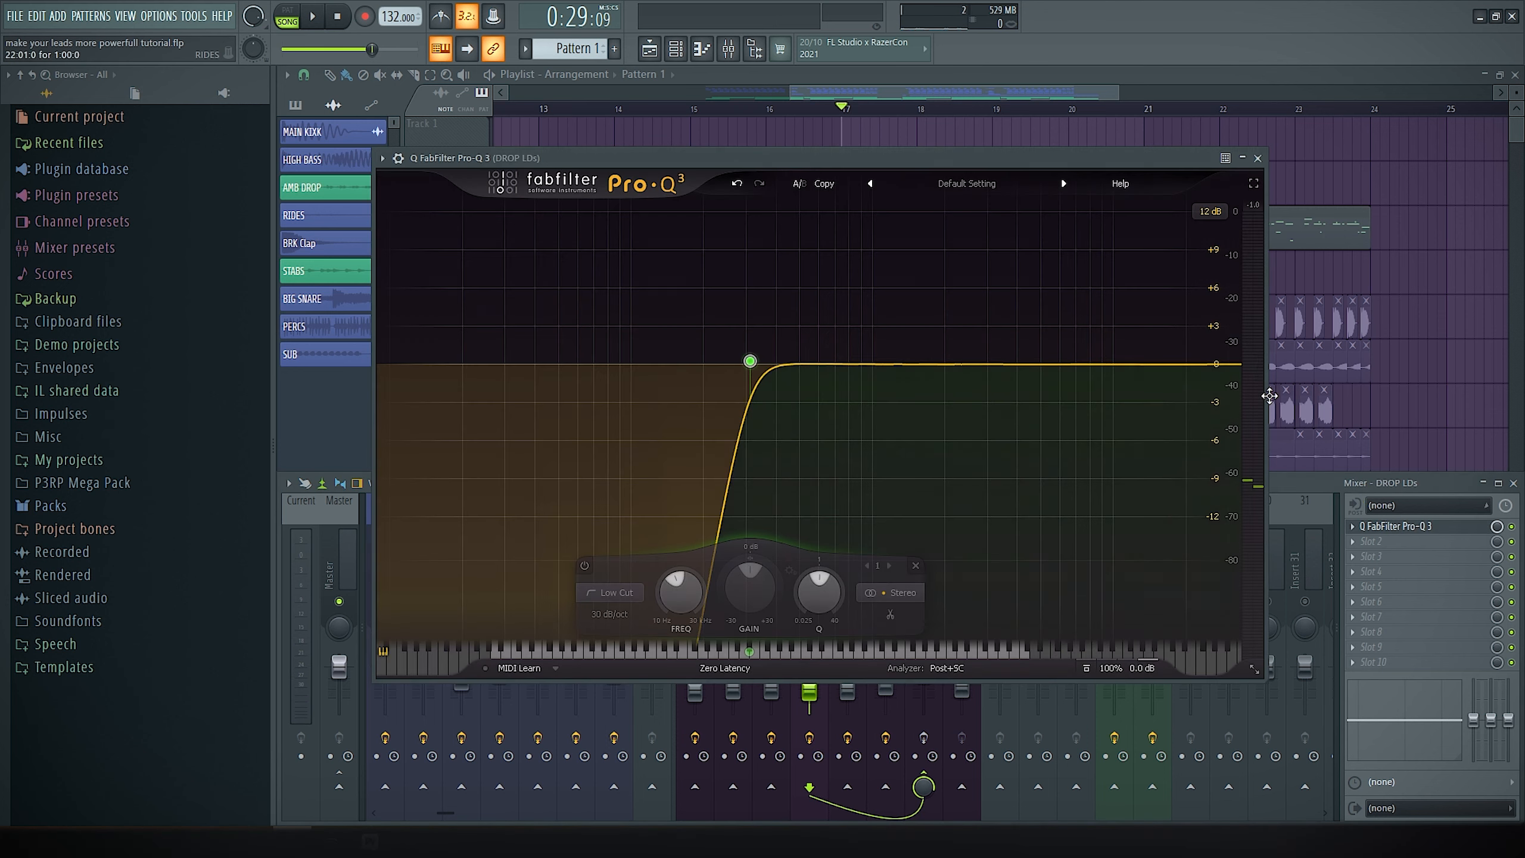
left_click_drag(917, 159, 1149, 112)
left_click(591, 557)
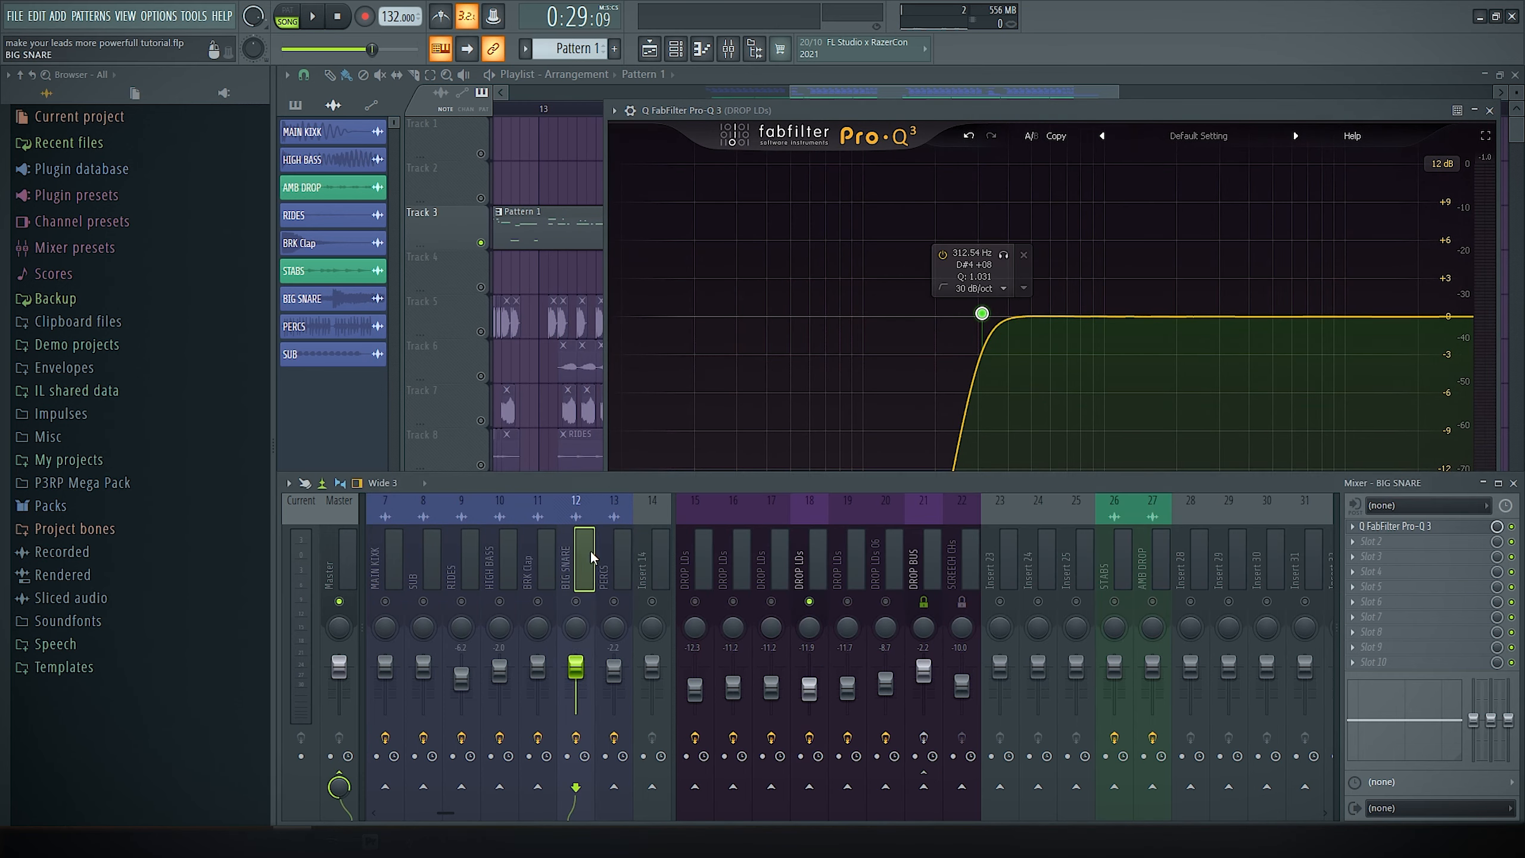
left_click(761, 559)
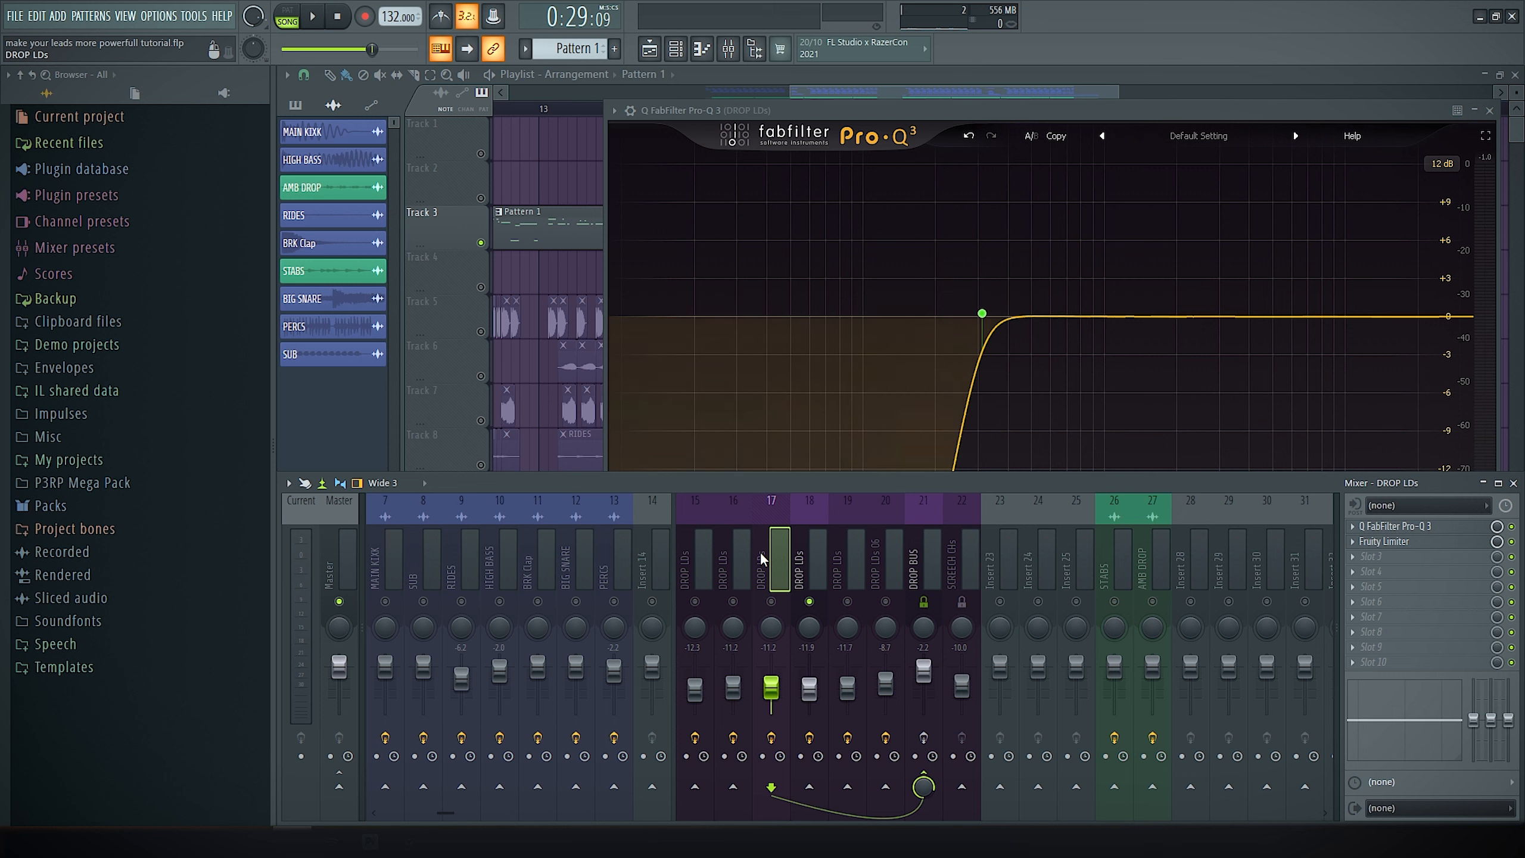
left_click(744, 576)
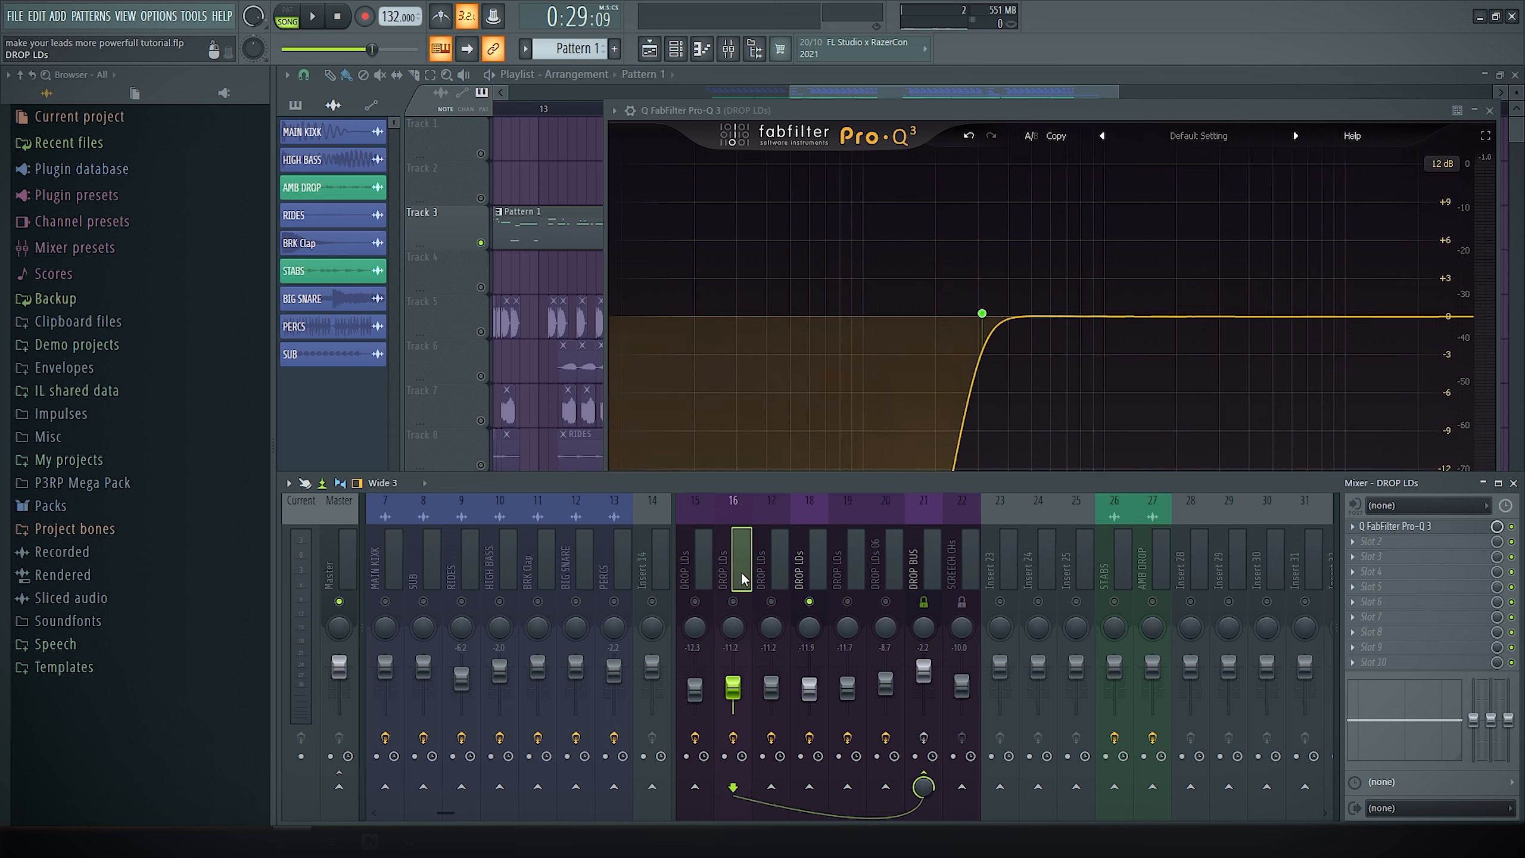
key("space")
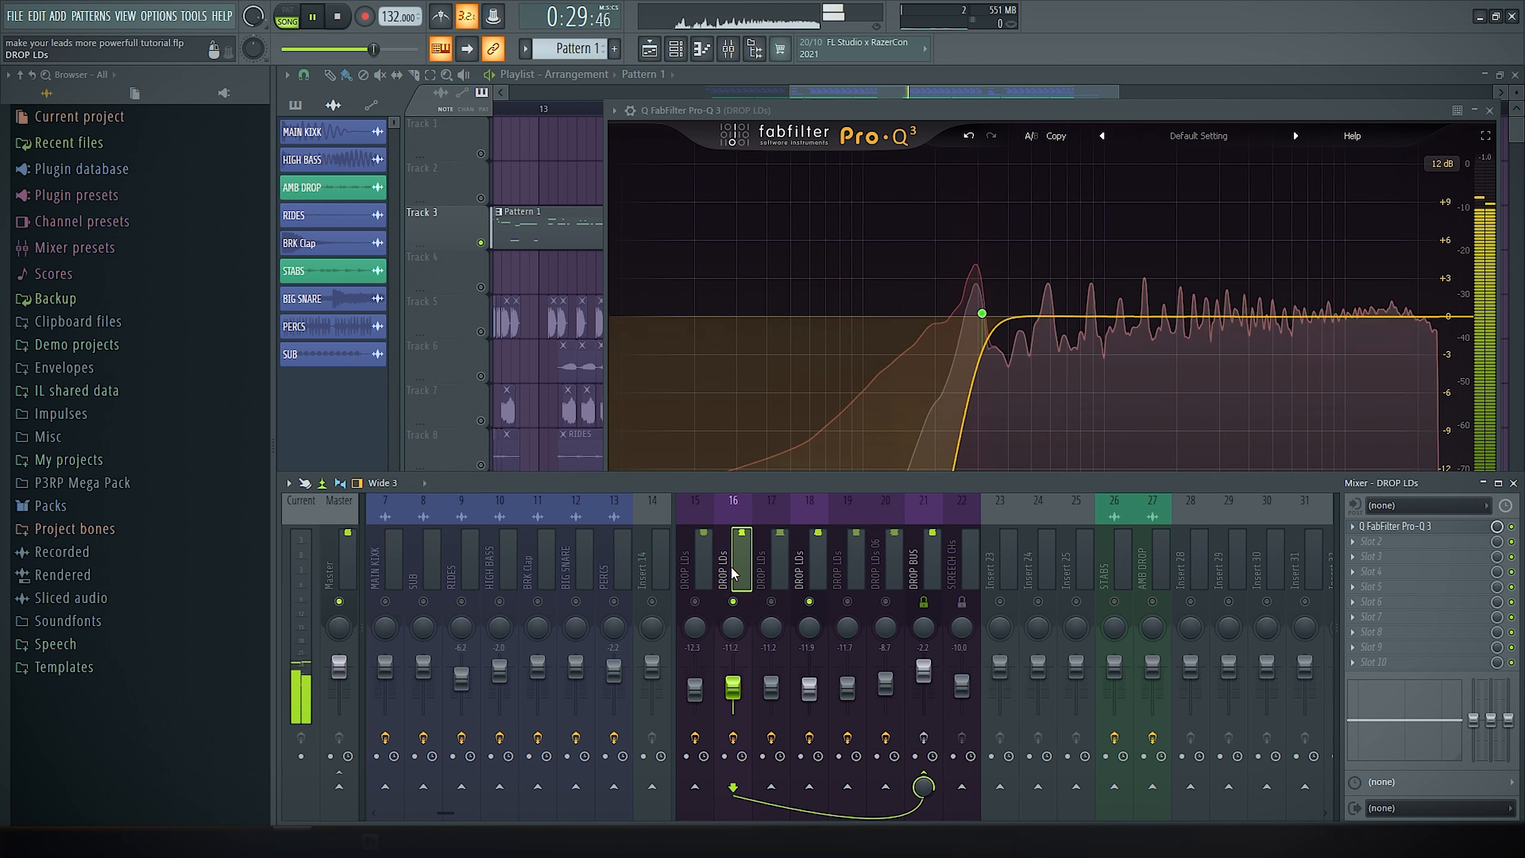
Lower insert 18's low-cut frequency while auditioning it with insert 16, close the EQ and stop playback
left_click_drag(981, 313, 930, 321)
left_click_drag(925, 321, 946, 321)
key("Escape")
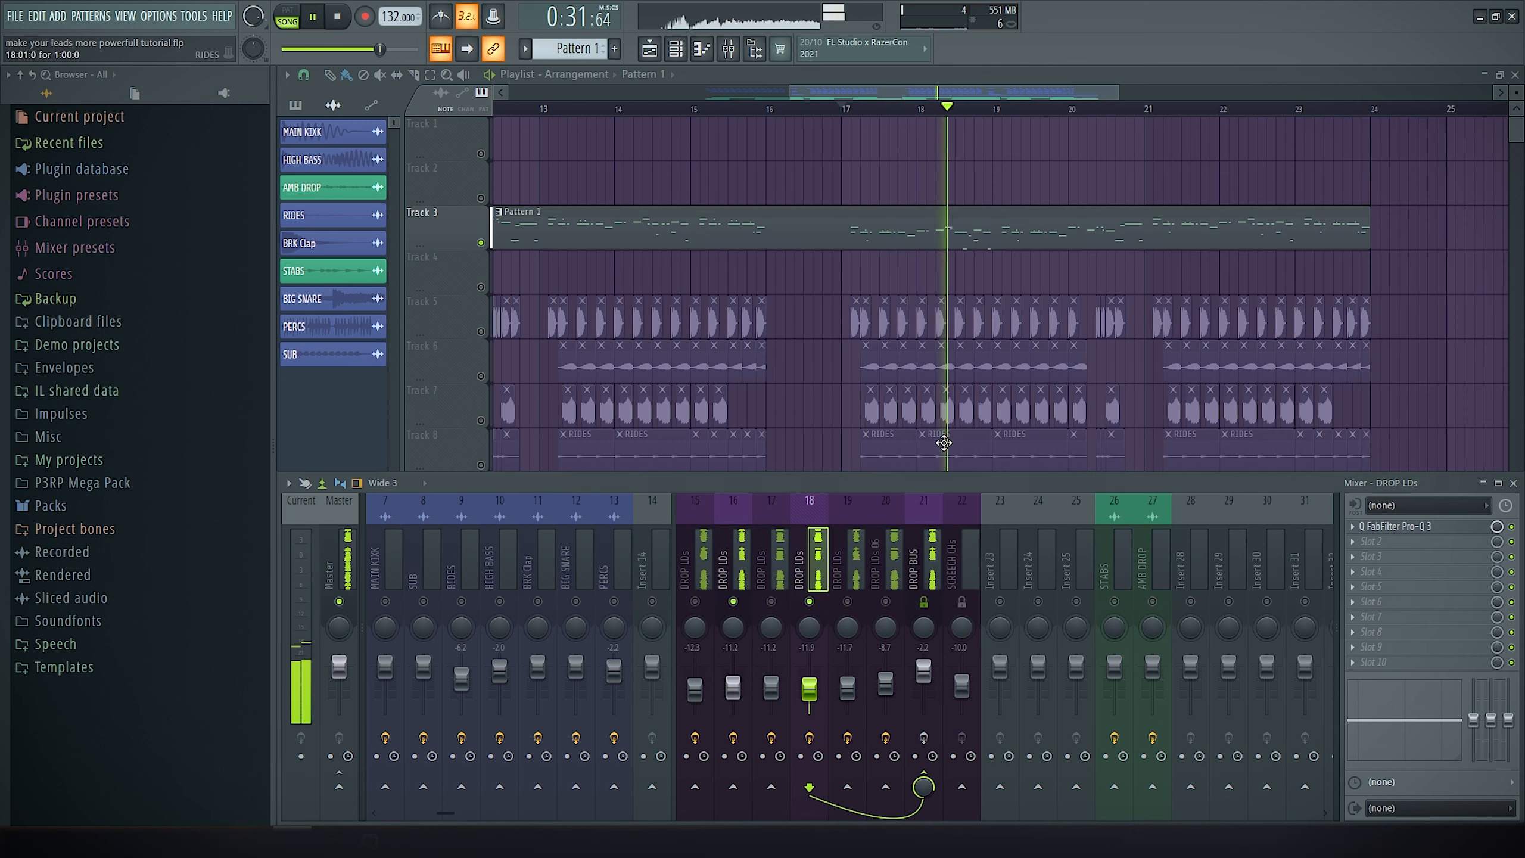
key("space")
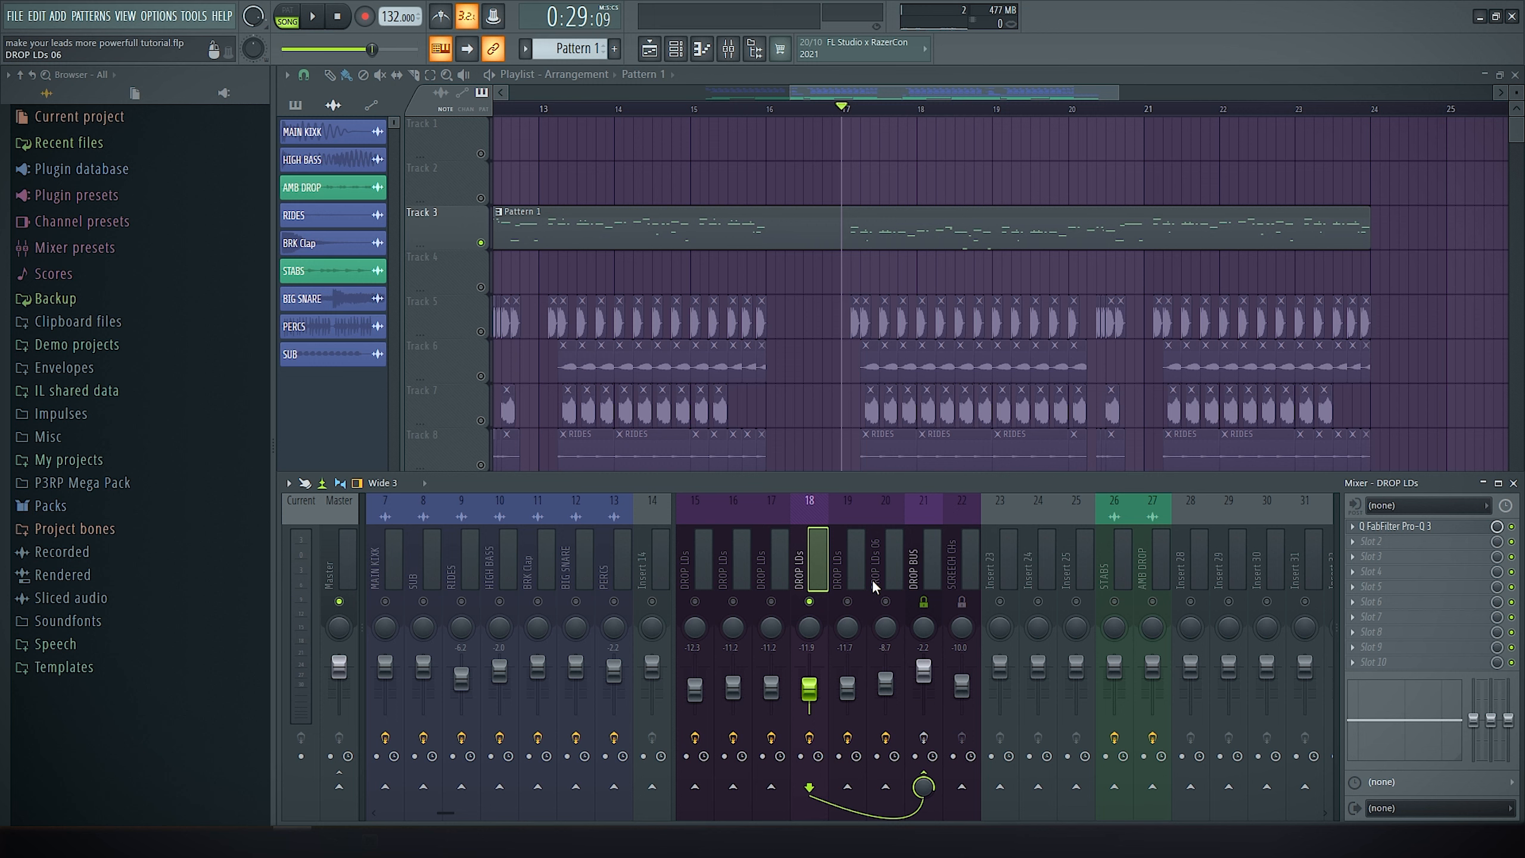
Solo the DROP LDs insert 19, open its Pro-Q 3 and loop bars 9 to 17 for playback
left_click(846, 559)
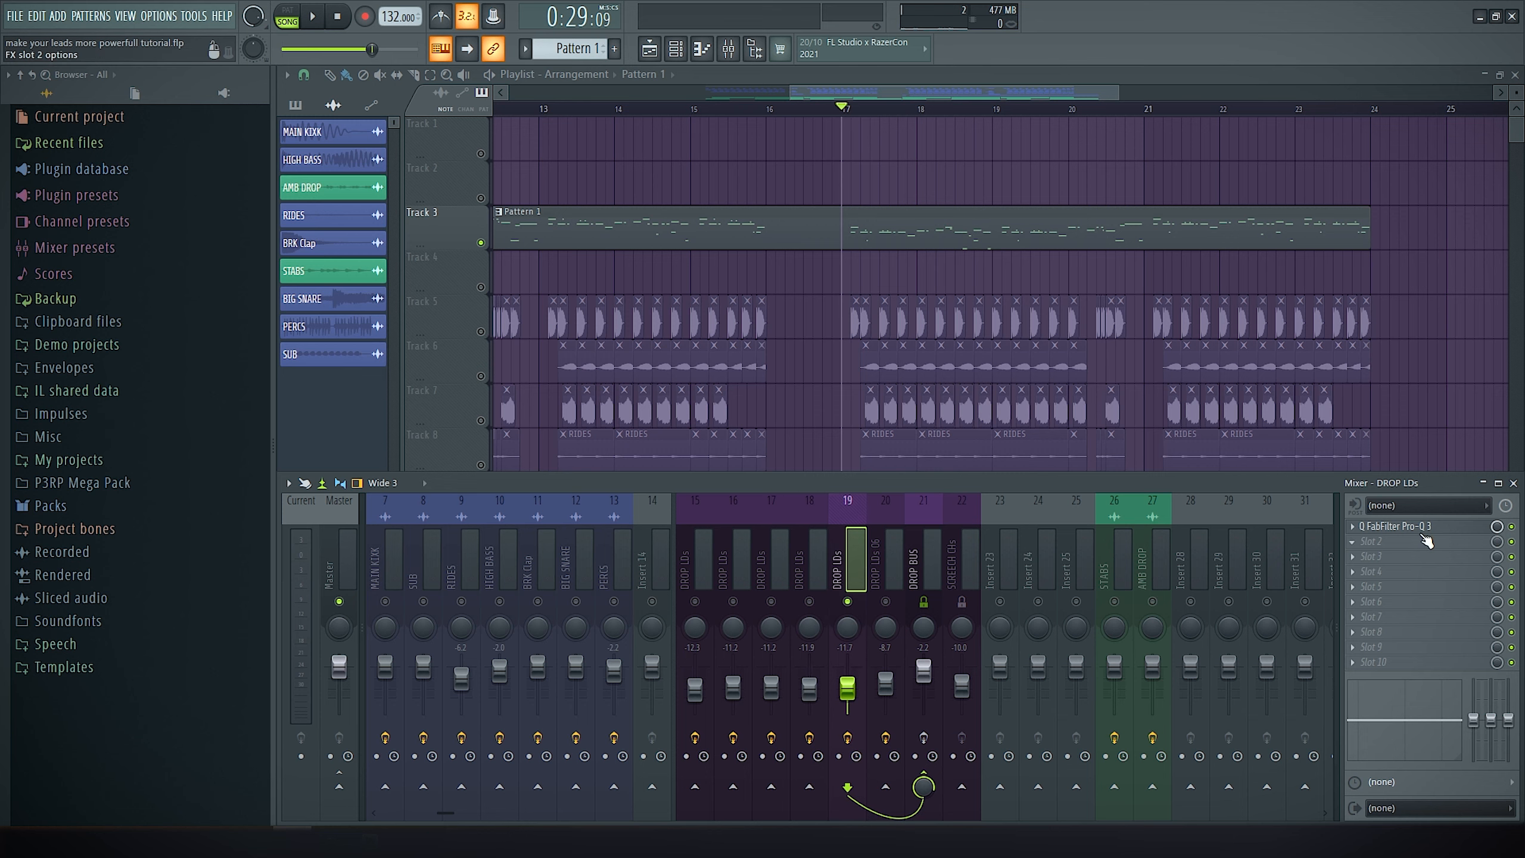
key("space")
left_click(1391, 526)
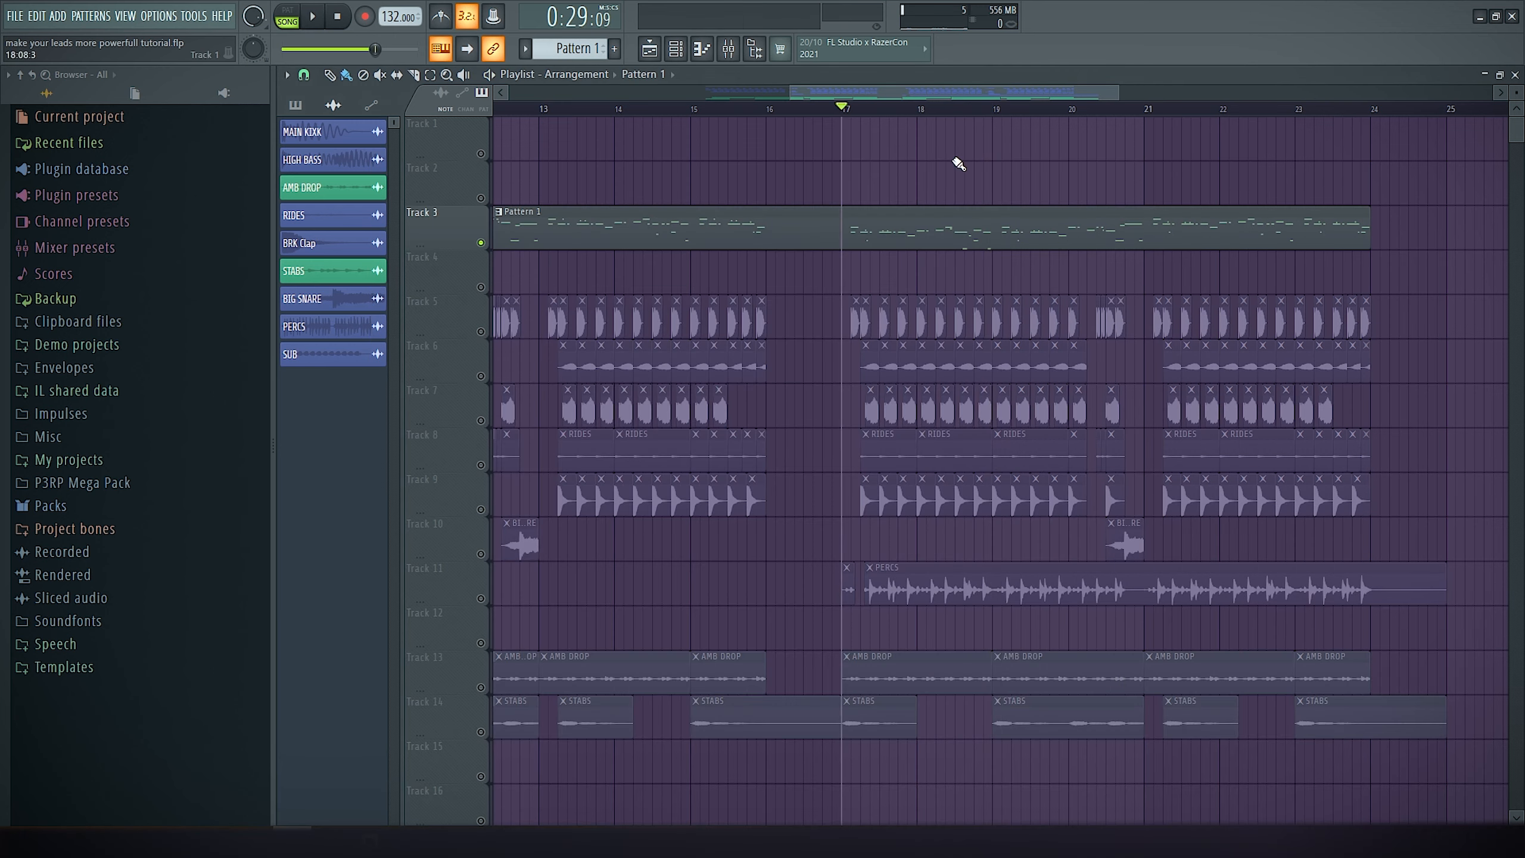
left_click_drag(959, 163, 1133, 157)
left_click_drag(1324, 109, 756, 127)
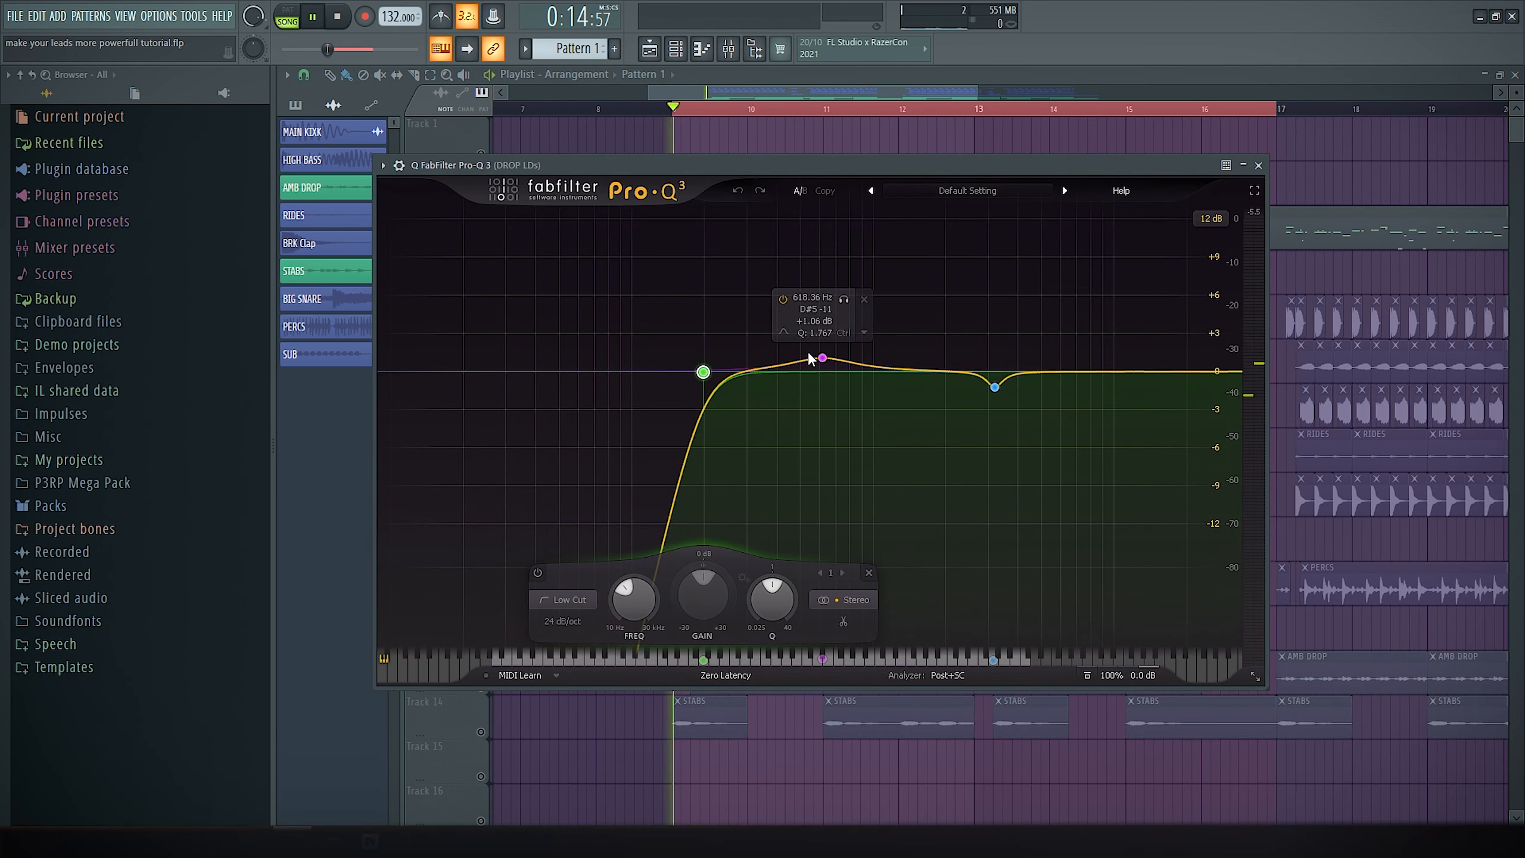
Set insert 19's bell boost to +1.56 dB at about 552 Hz with a Q of 2.221, listening to the band in isolation
mouse_move(821, 357)
left_mouse_down()
mouse_move(815, 253)
mouse_move(821, 265)
mouse_move(772, 276)
mouse_move(818, 258)
mouse_move(807, 291)
mouse_move(990, 281)
mouse_move(839, 358)
mouse_move(819, 351)
left_mouse_up()
left_click(841, 293)
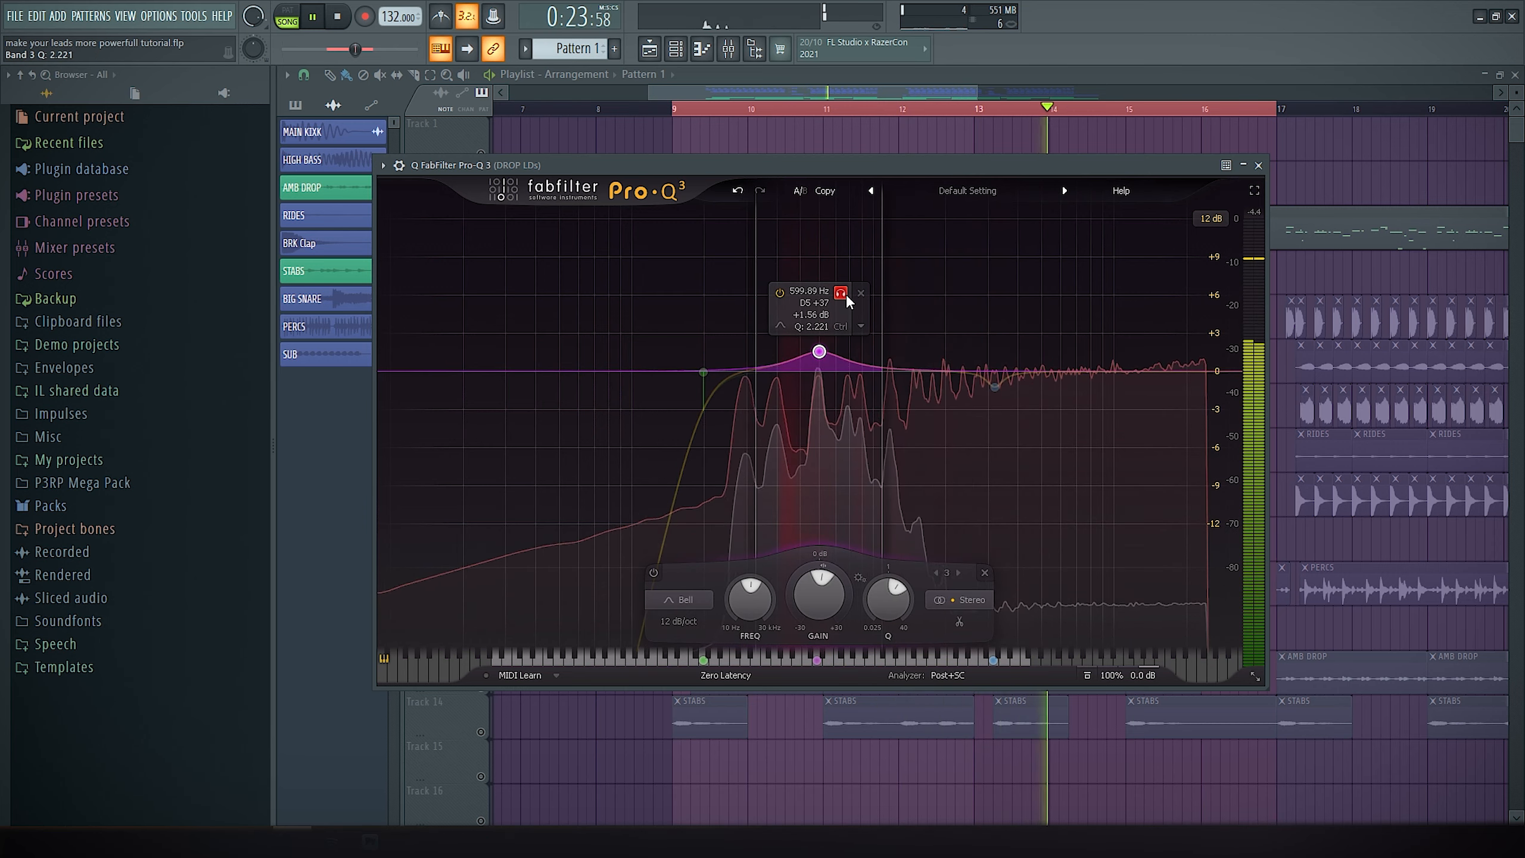
left_click_drag(846, 295, 837, 300)
Save the project and listen to insert 19's narrow dip at 3204.5 Hz in isolation
key("ctrl+s")
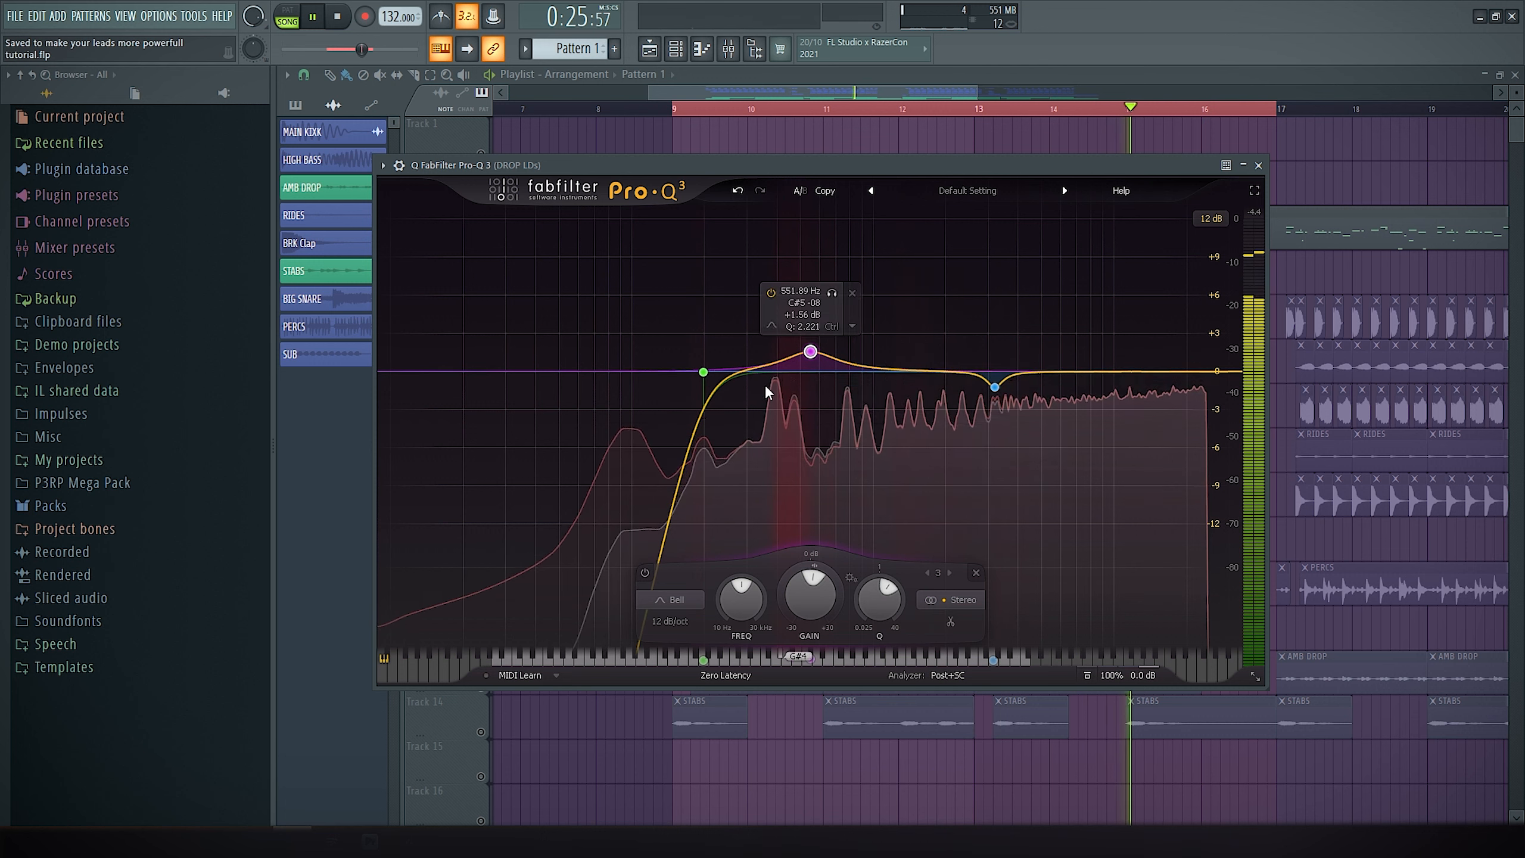
mouse_move(705, 373)
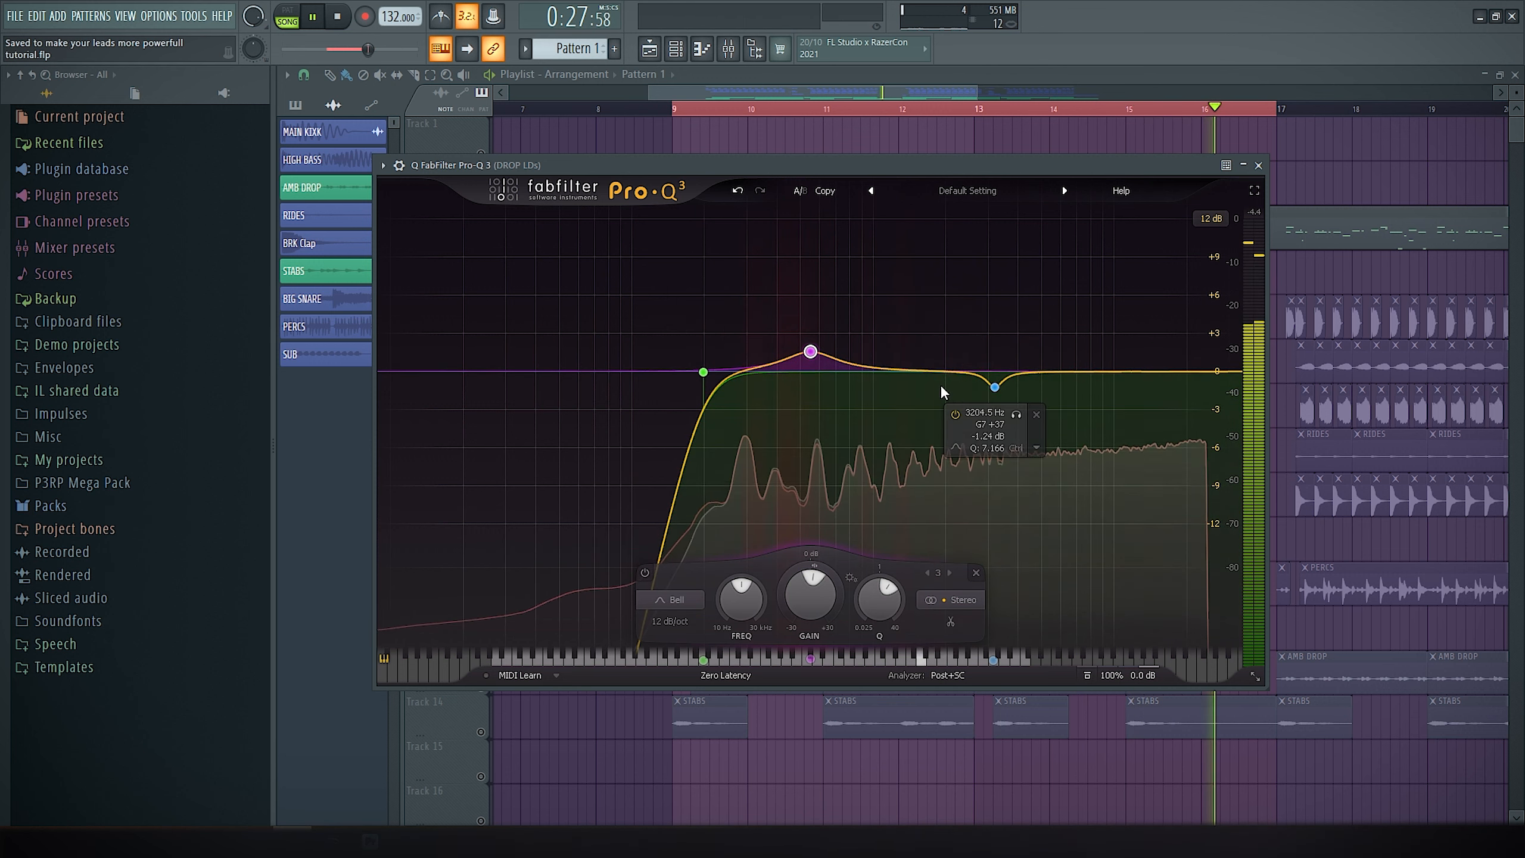
left_click(1016, 415)
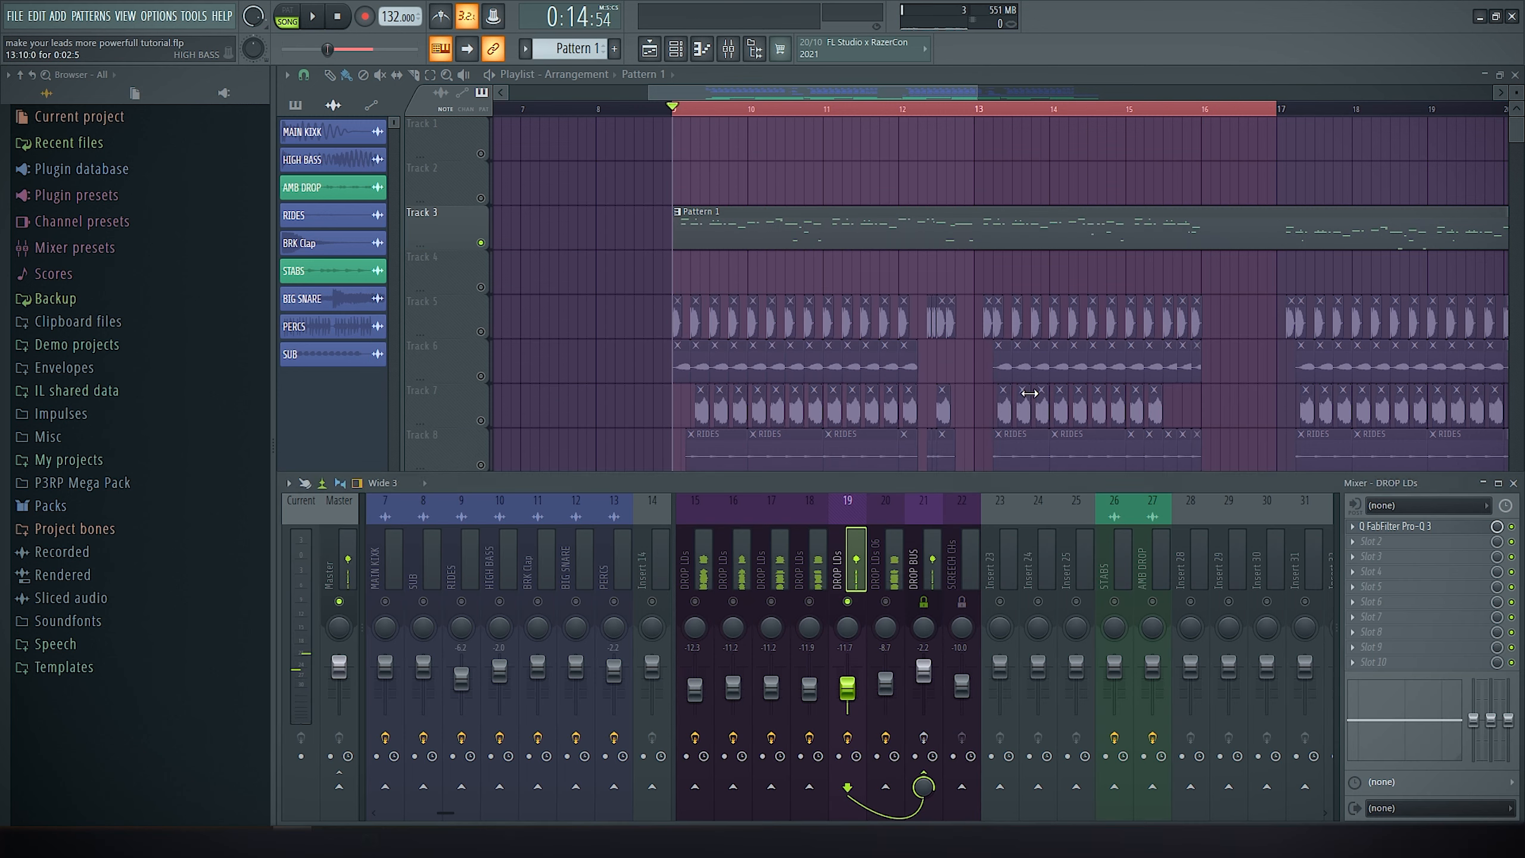
Solo the DROP LDs 06 insert and play the loop through its Pro-Q 3 to examine the EQ curve
key("Right")
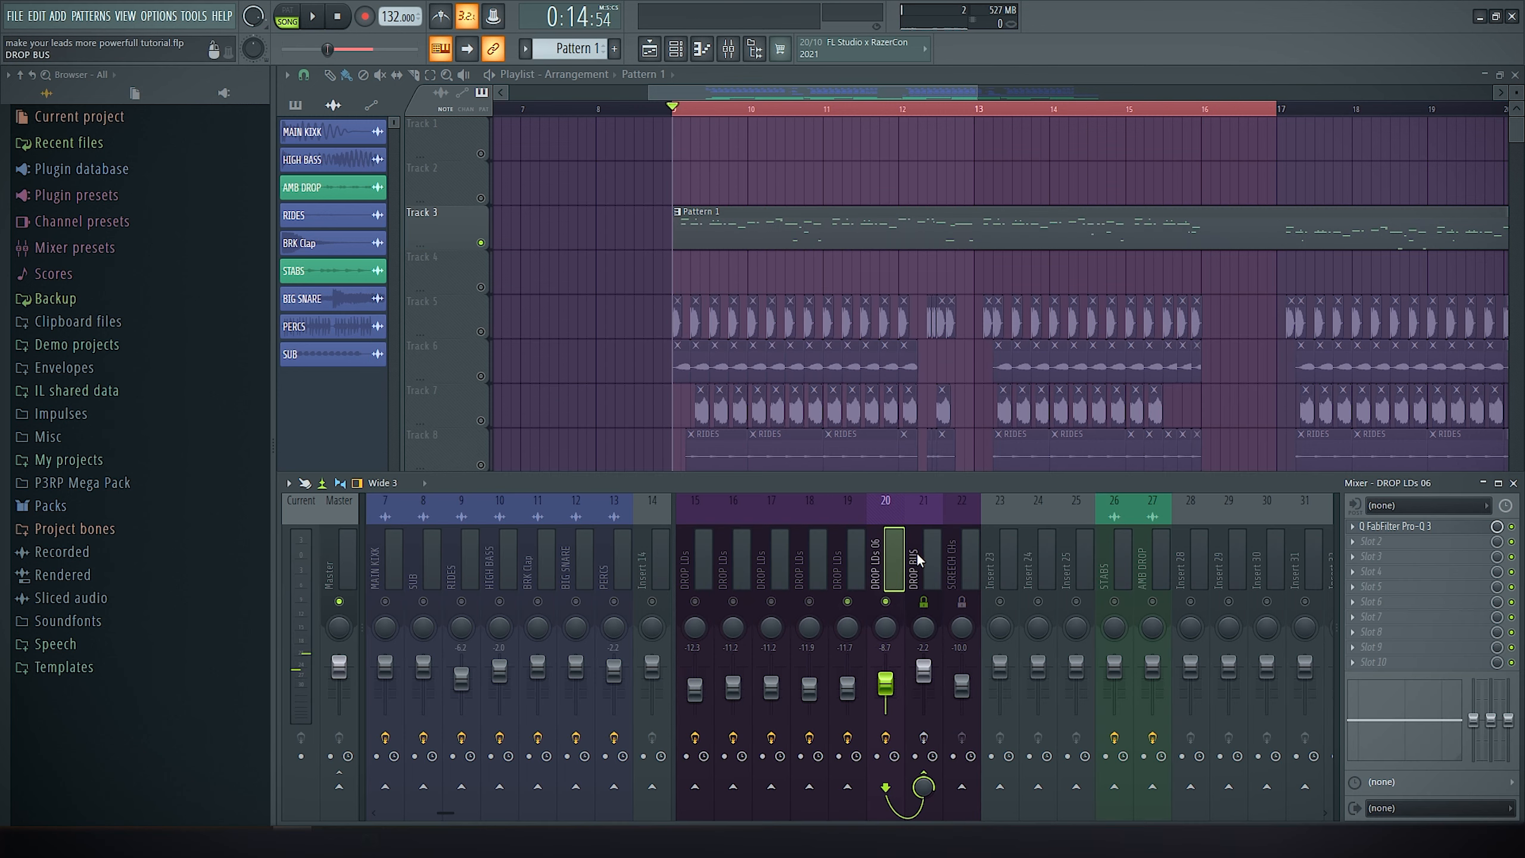
left_click(1423, 532)
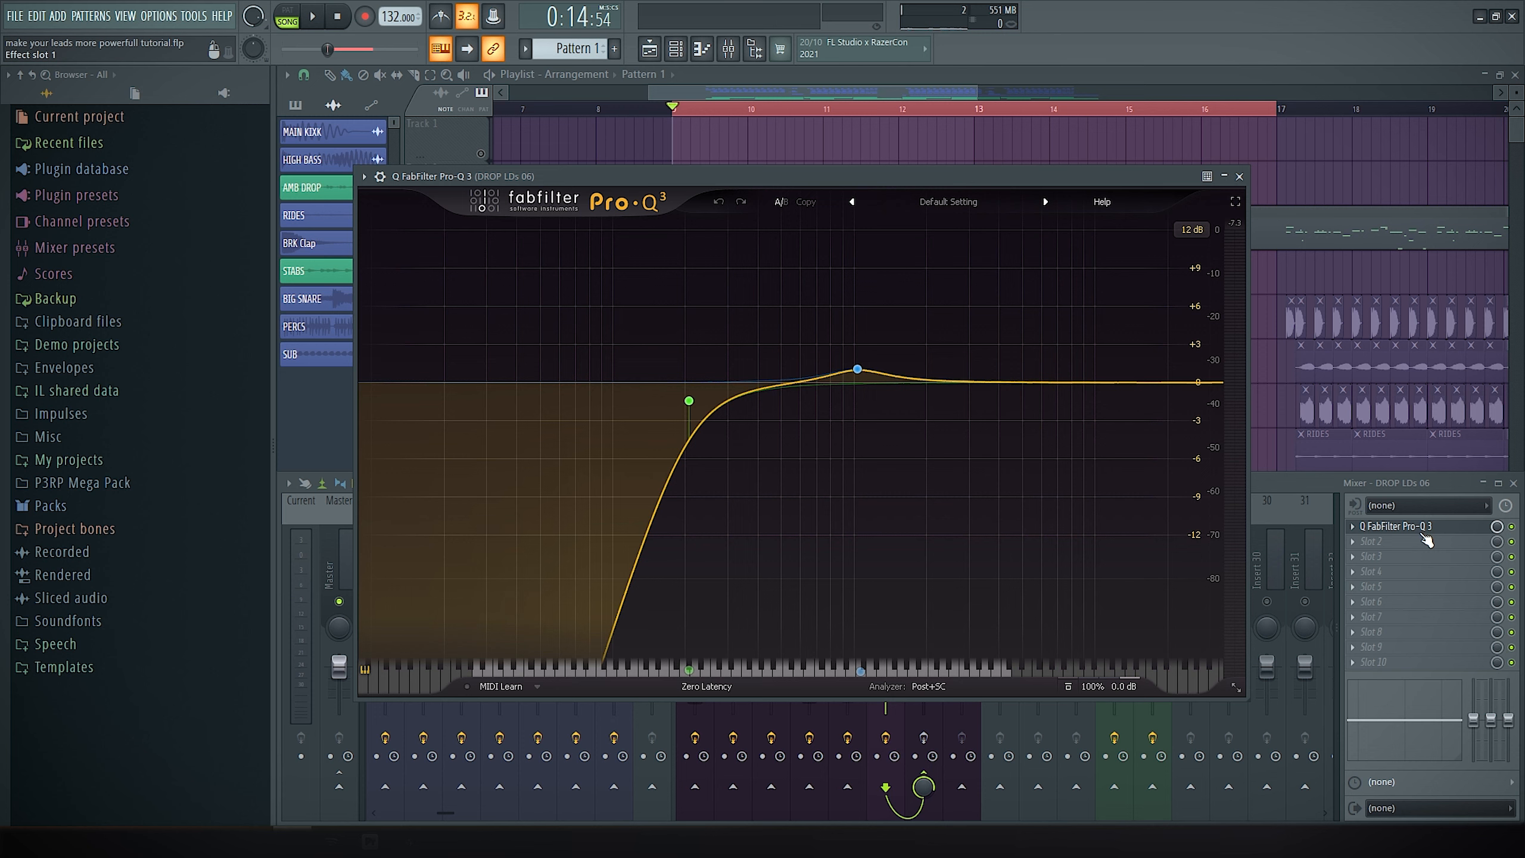
left_click(1424, 526)
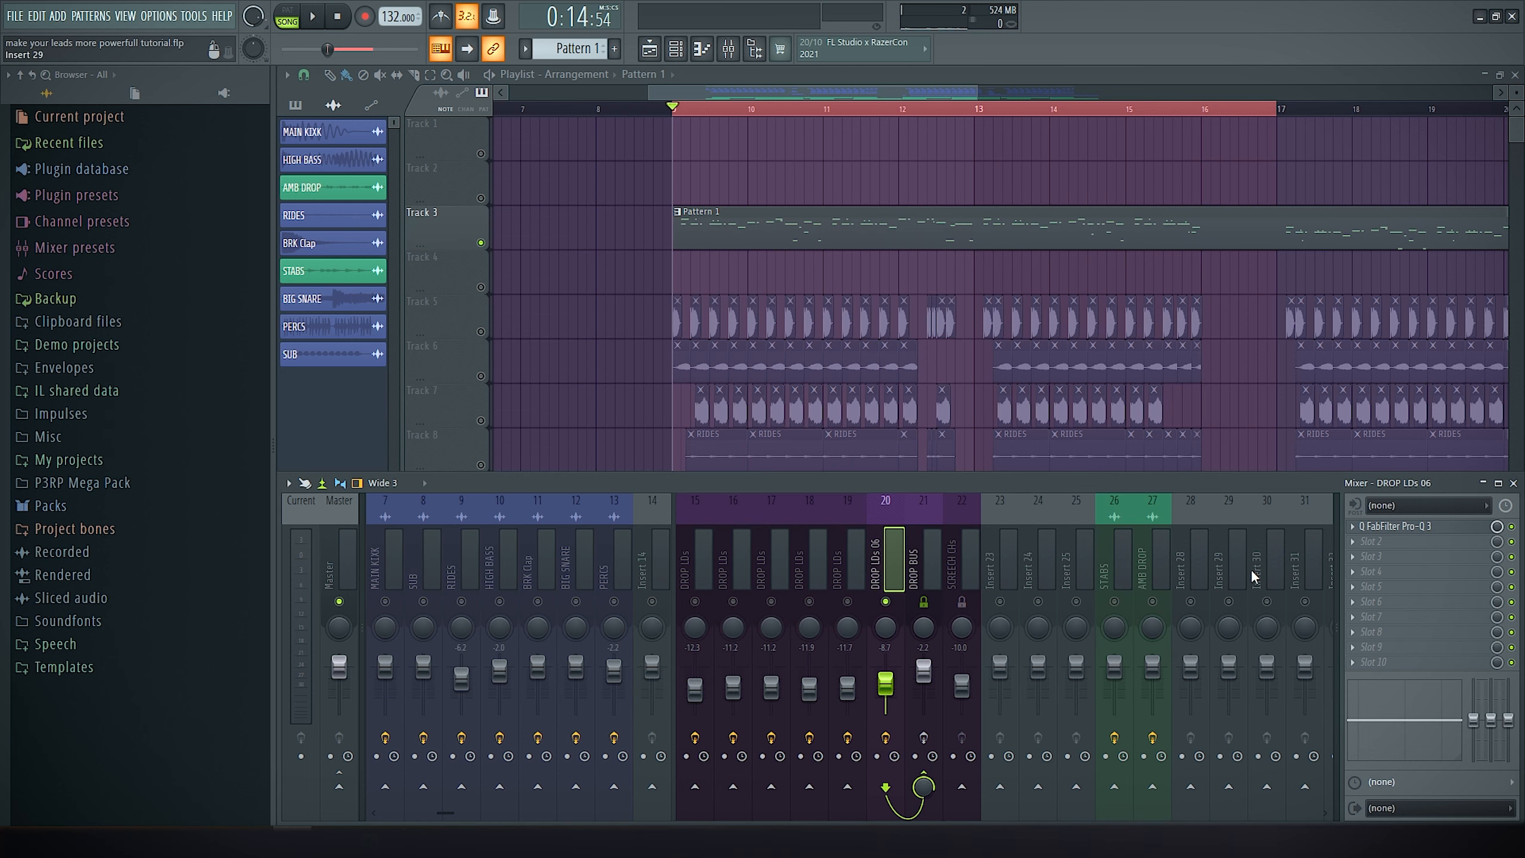
left_click(1438, 527)
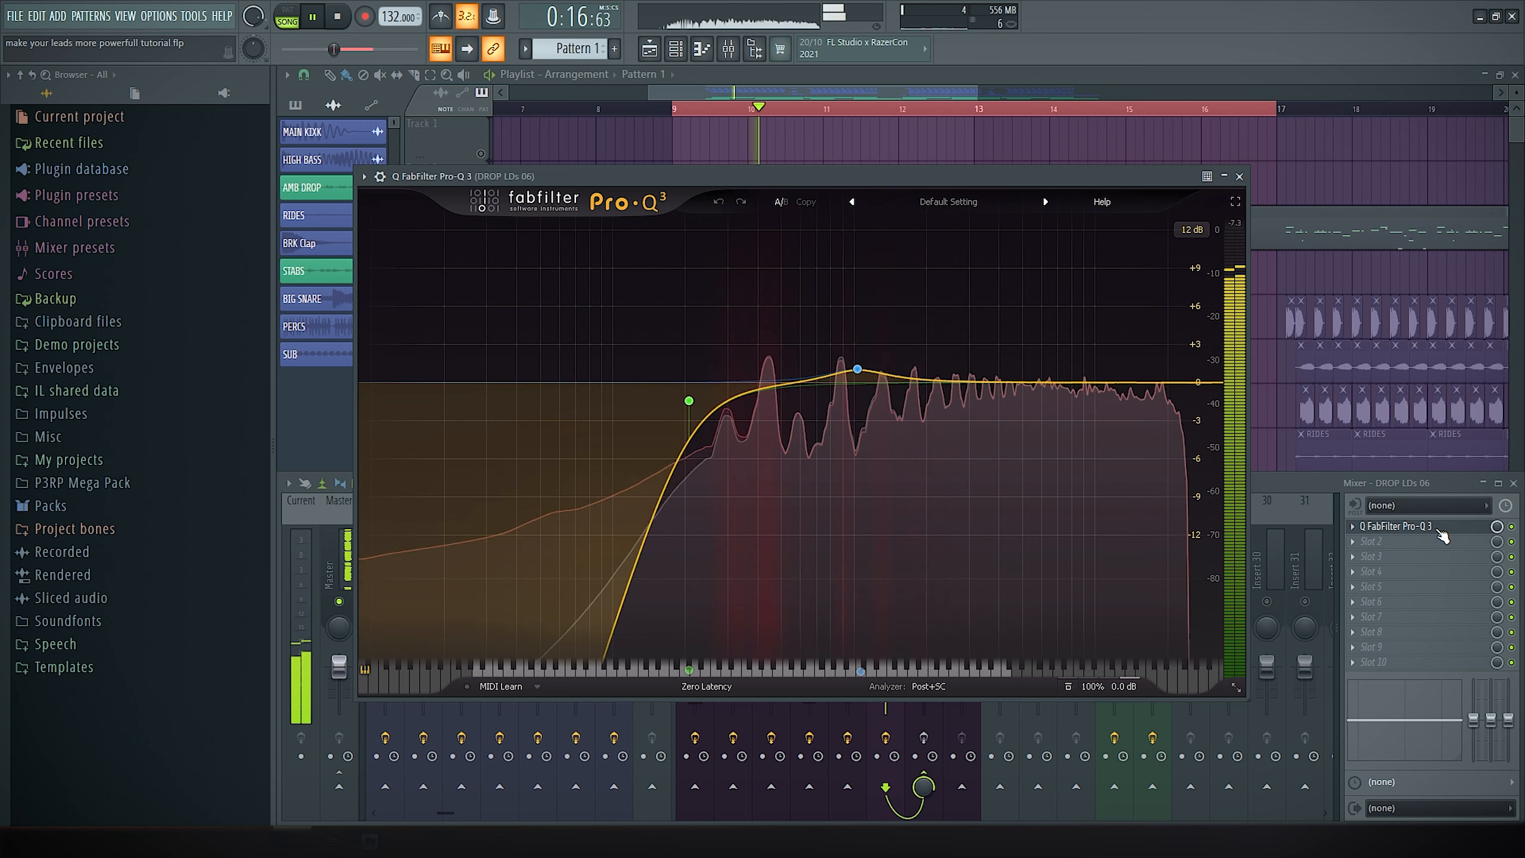
Compare the DROP LDs 06 bell boost by bypassing it, then set it to about +1.4 dB at 1091.9 Hz
left_click(858, 370)
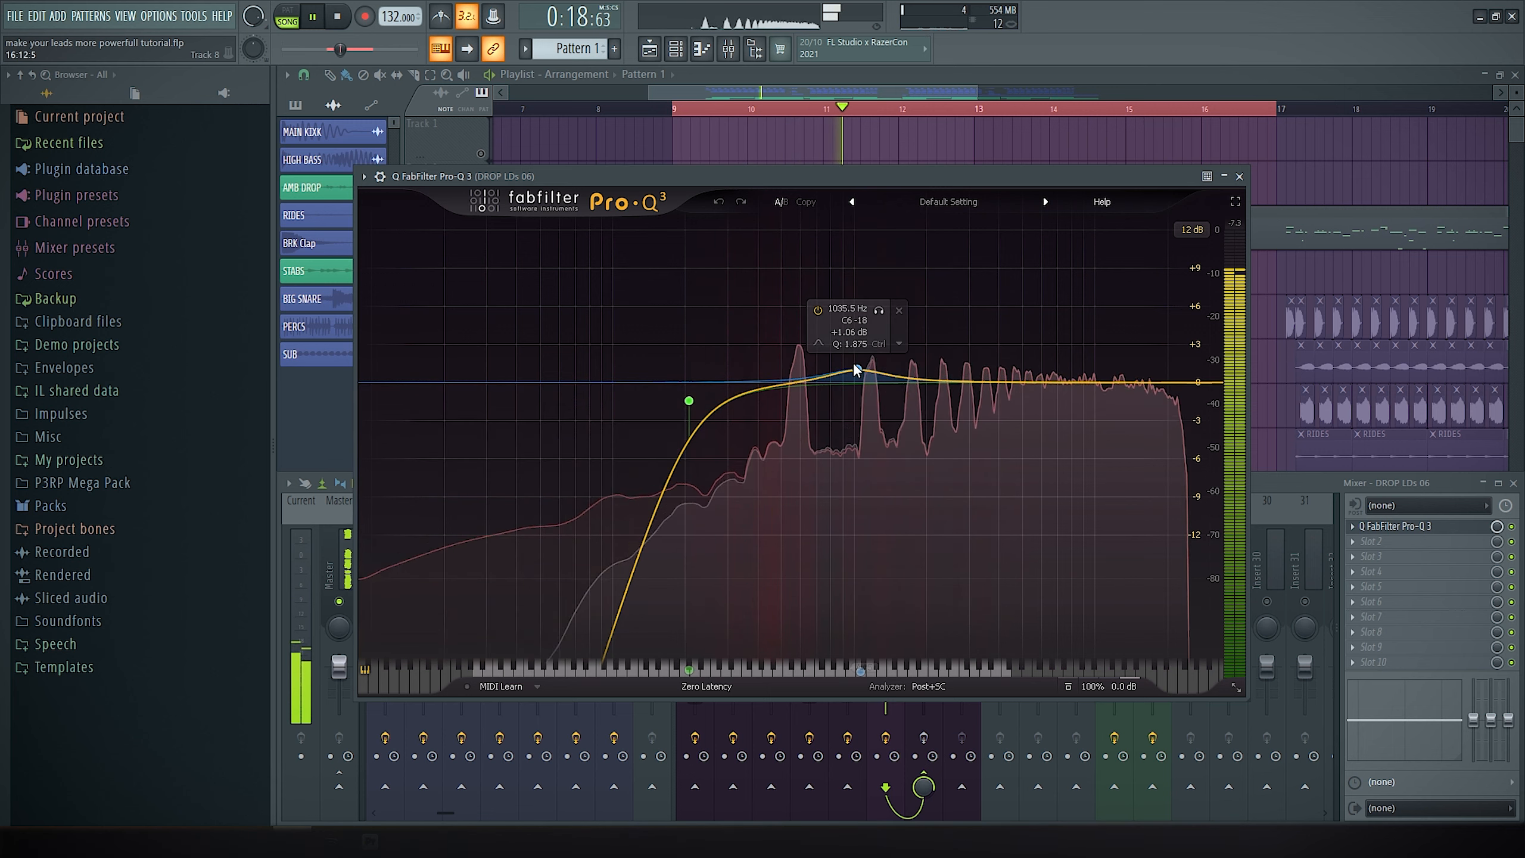
left_click(818, 311)
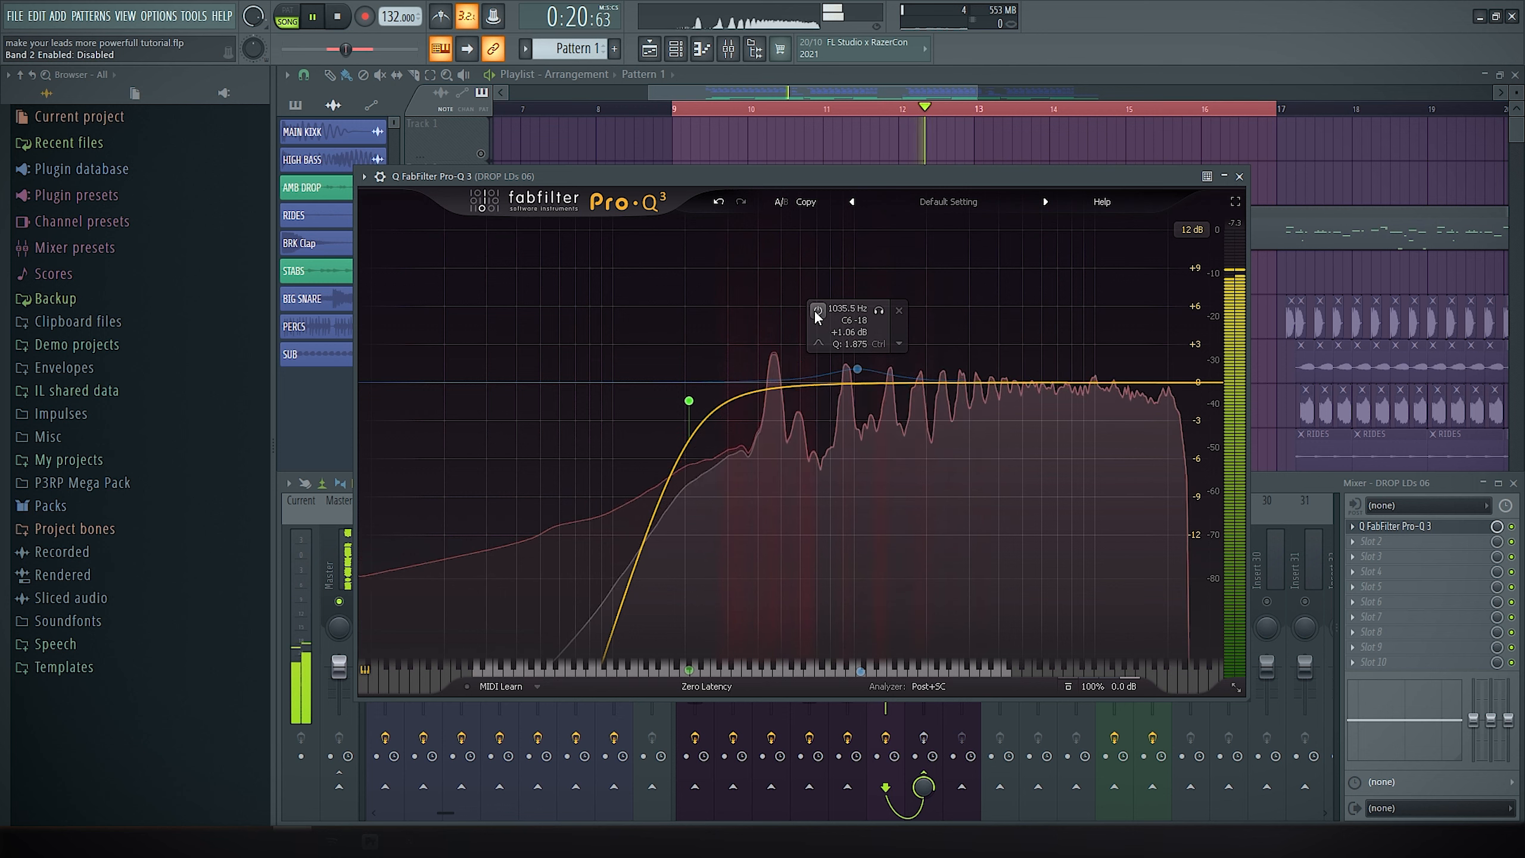
left_click(817, 311)
left_click_drag(858, 369, 863, 365)
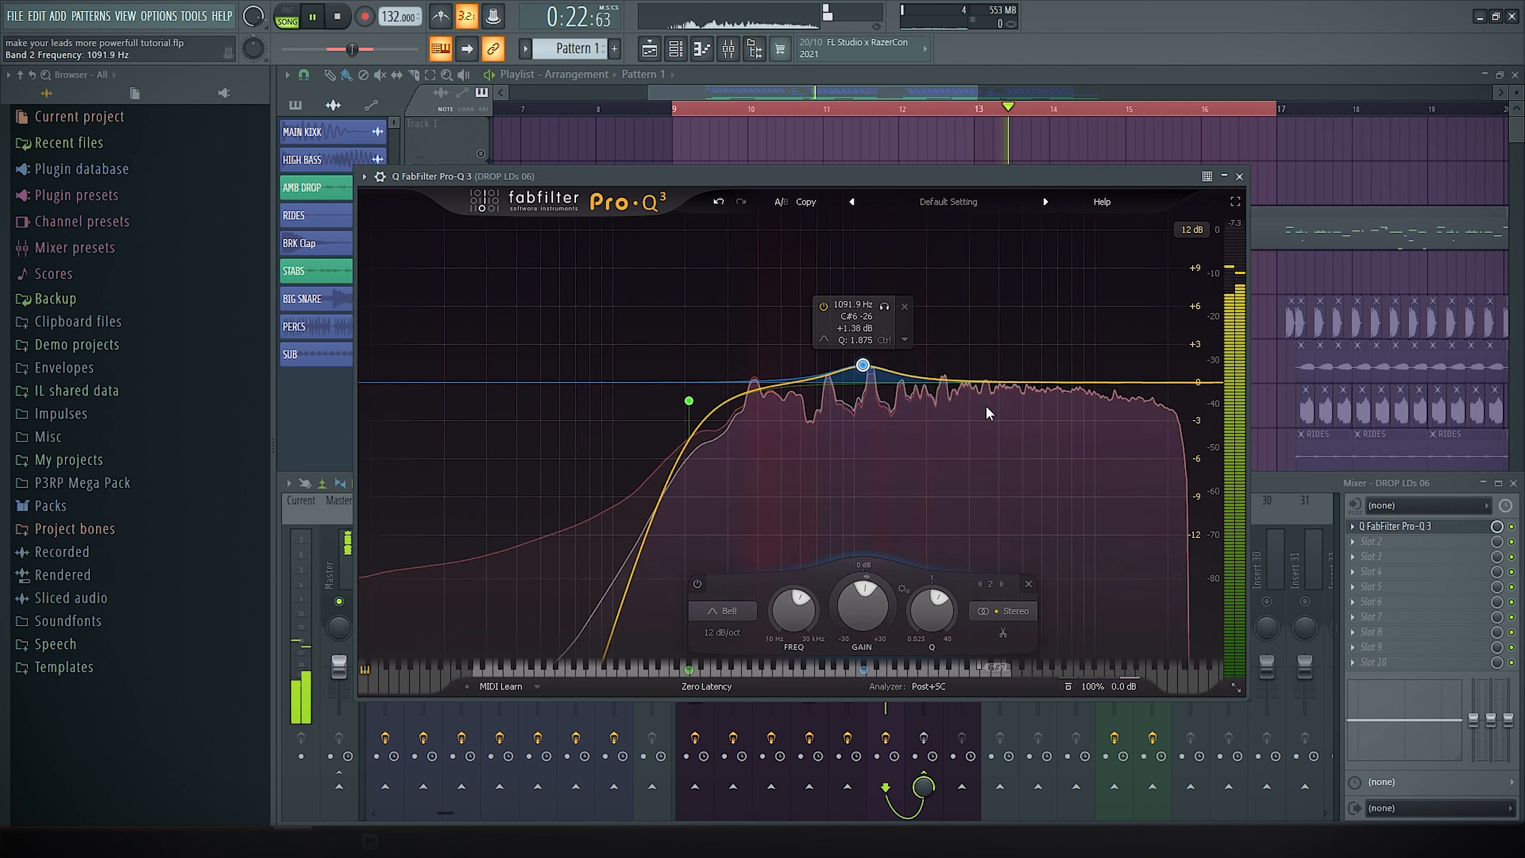
key("Escape")
key("space")
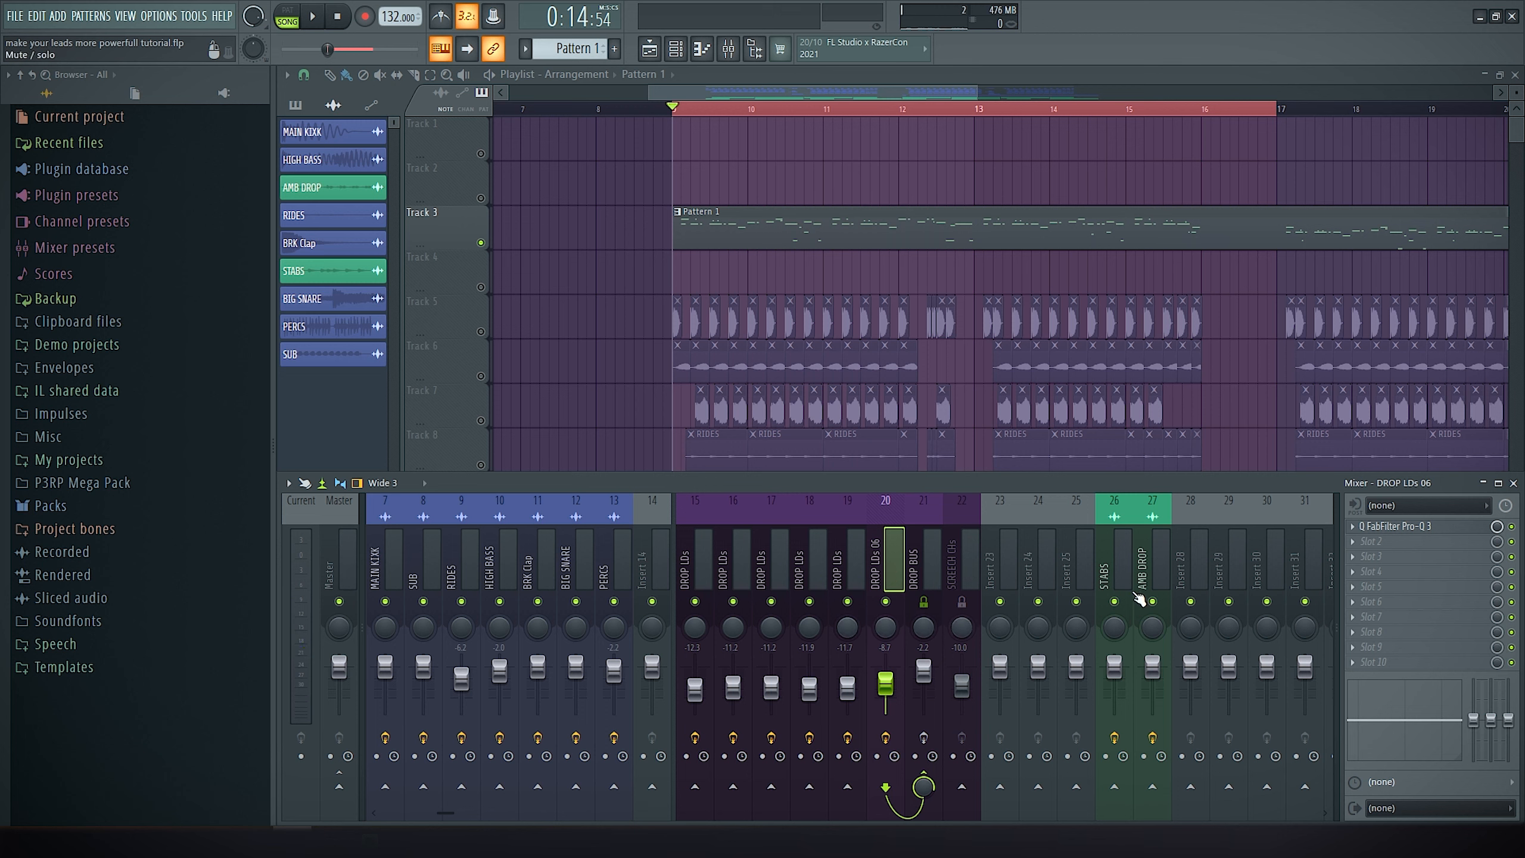
Play the loop with all lead layers processed and again with the effects on inserts 15 to 20 bypassed to compare the sound
key("space")
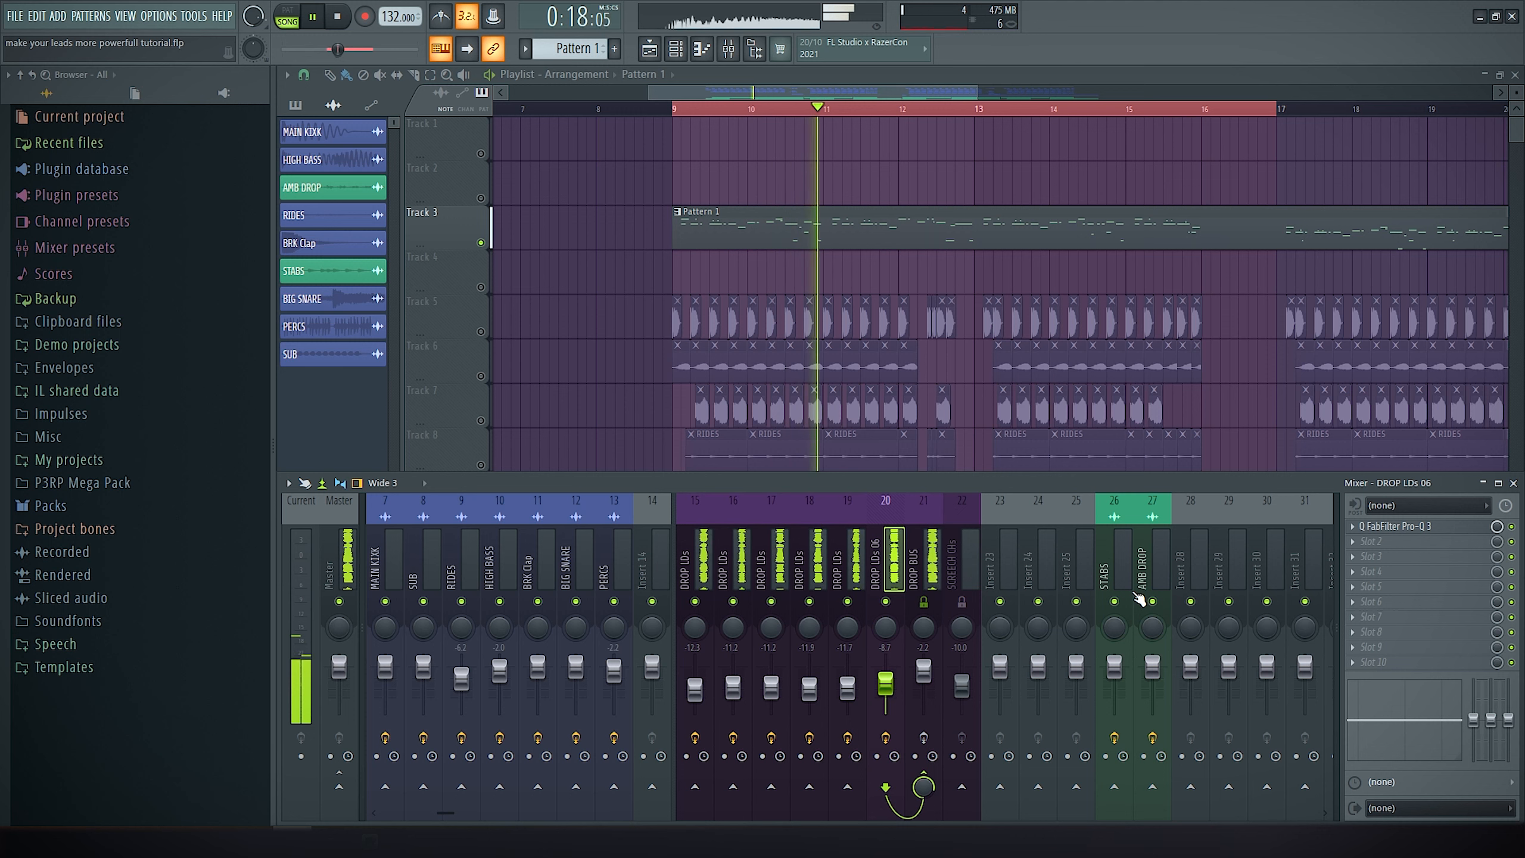
key("space")
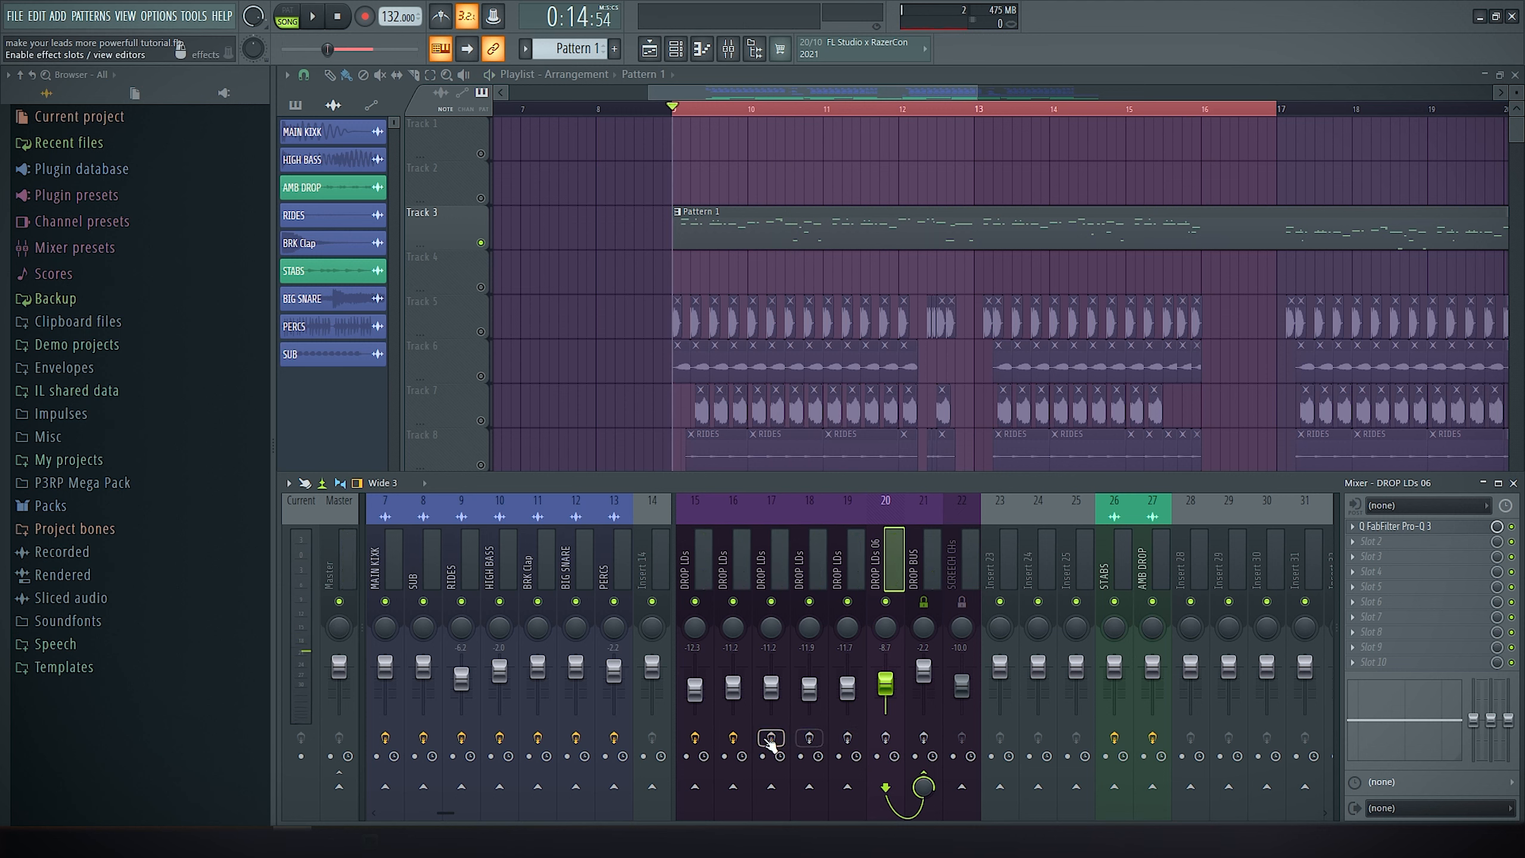
key("space")
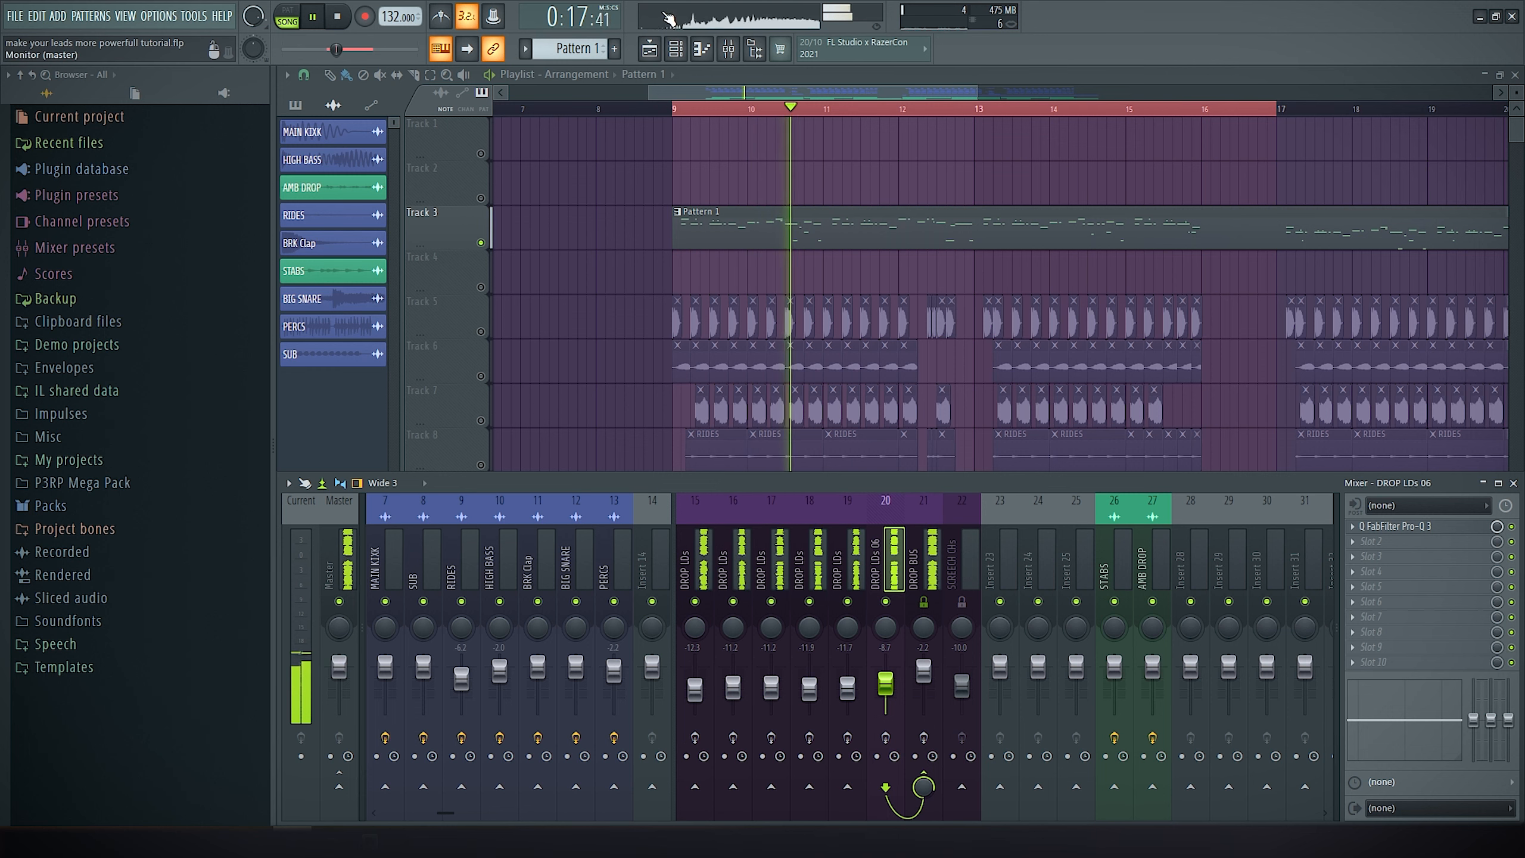
key("space")
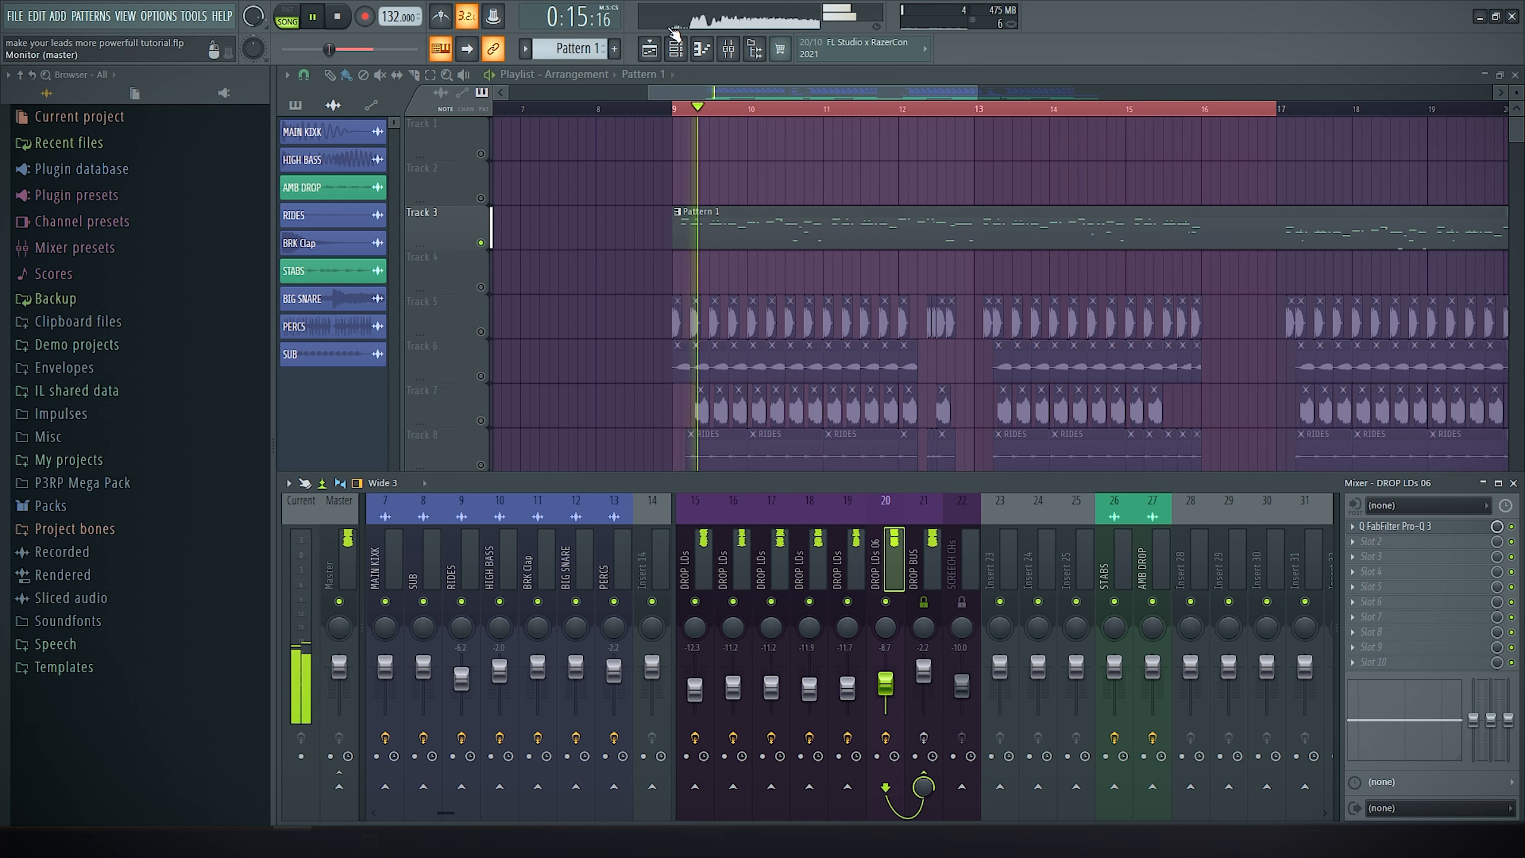
key("space")
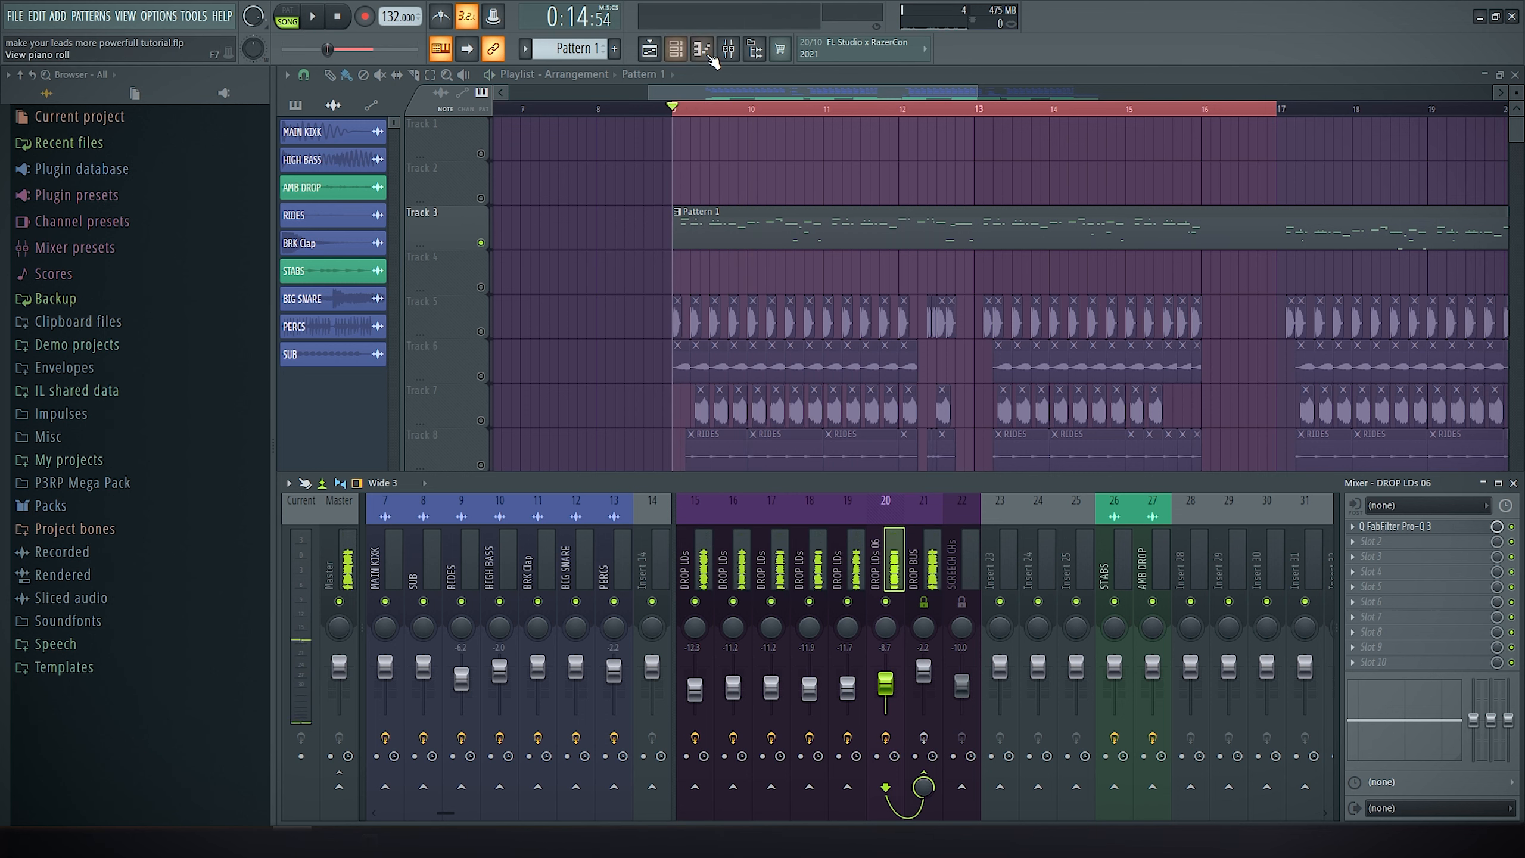
Open the first Pro-Q 3 on the DROP BUS insert and disable the bus's other effects
left_click(931, 557)
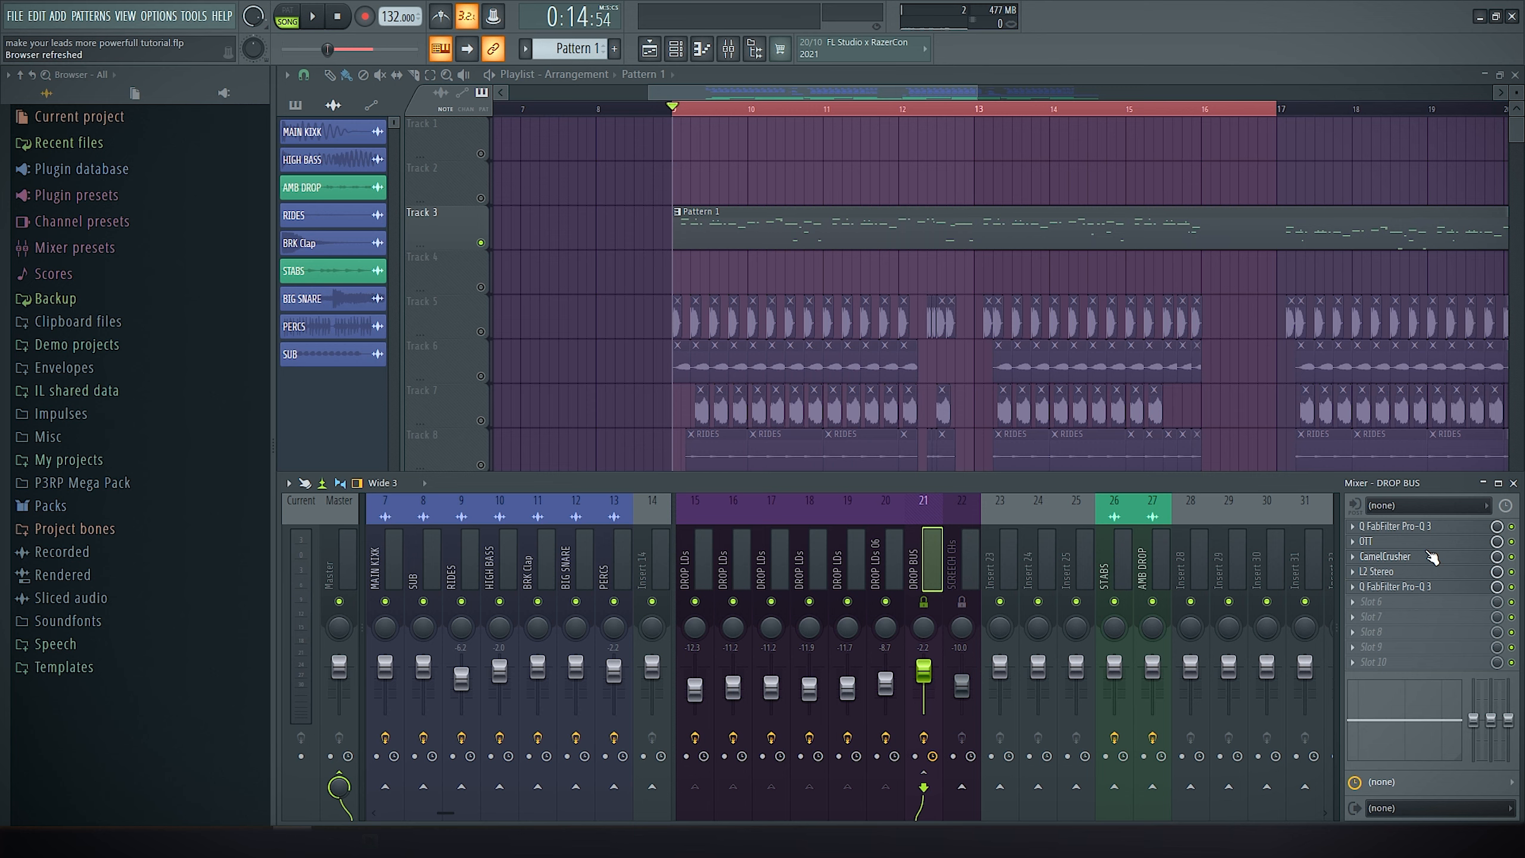
left_click(1422, 527)
right_click(1512, 527)
left_click_drag(1060, 249, 1099, 227)
mouse_move(776, 430)
Audition the DROP BUS low cut at 207.53 Hz in isolation and set its slope to 48 dB/oct
key("space")
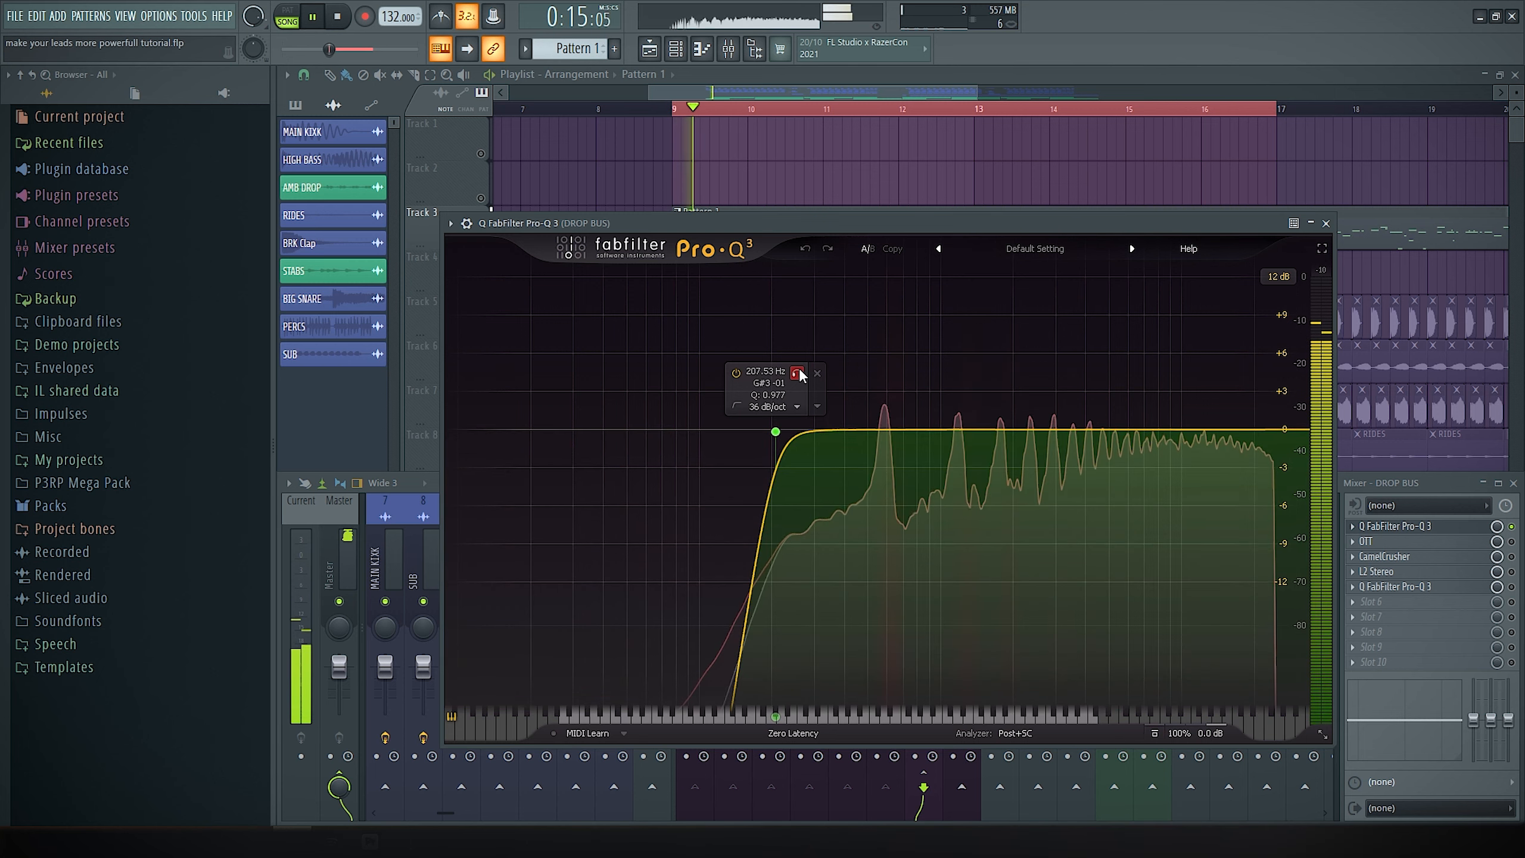
left_click(797, 373)
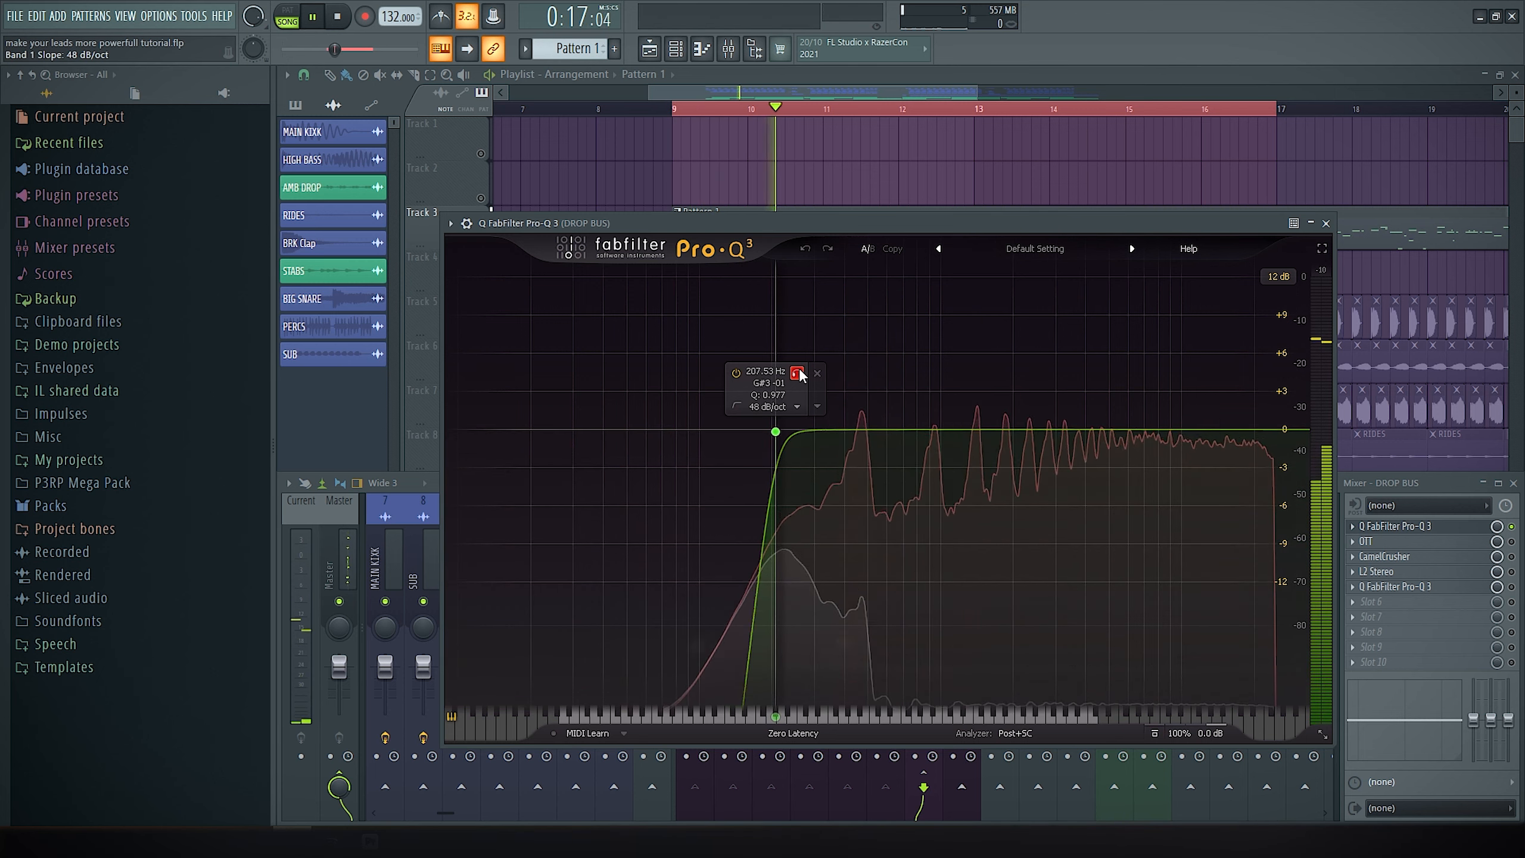
key("space")
Close the open windows and clear the loop selection over bars 9 to 17 in the playlist
right_click(1060, 198)
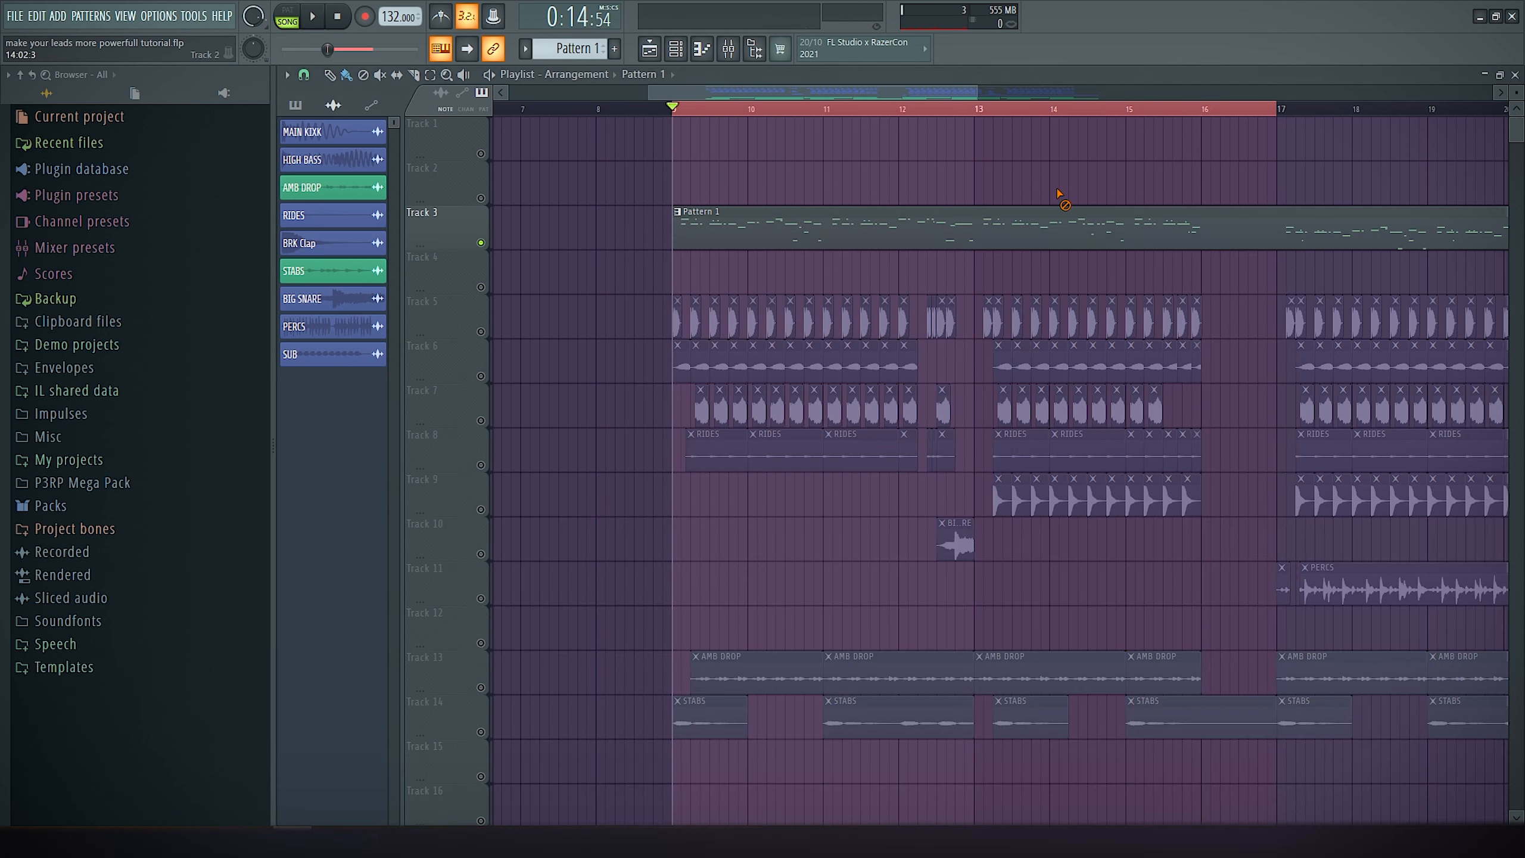
left_click_drag(1212, 161, 818, 206)
left_click(895, 113, "ctrl")
scroll(872, 182, "down", 3)
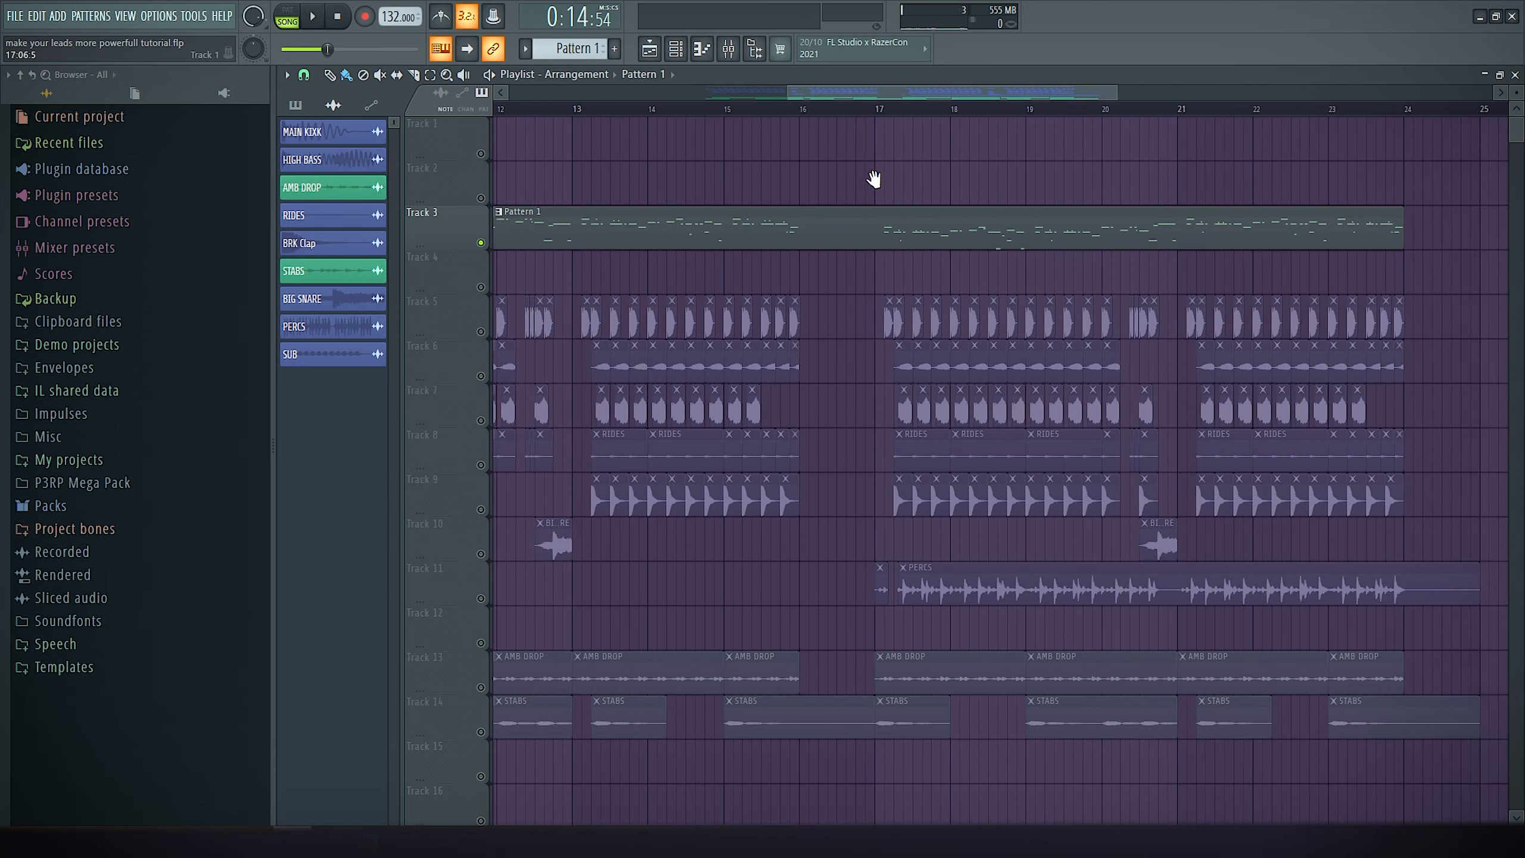
Loop bars 17 to 21 and audition the DROP BUS Pro-Q 3 low cut in isolation, shifting it to 202.87 Hz
left_click_drag(820, 112, 1010, 121)
scroll(943, 171, "up", 2)
key("alt+Tab")
key("space")
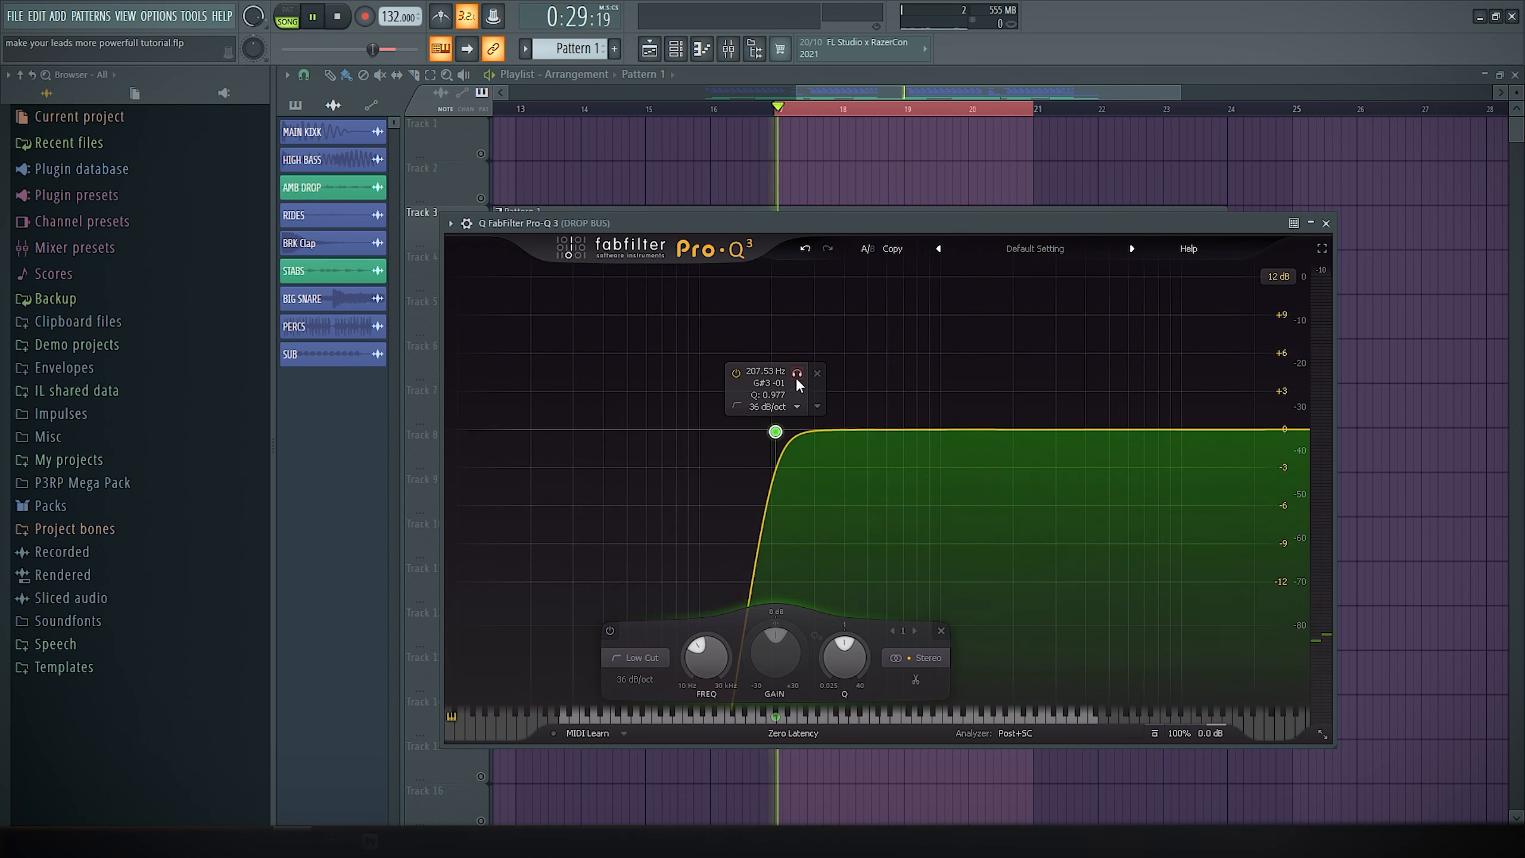
left_click(797, 373)
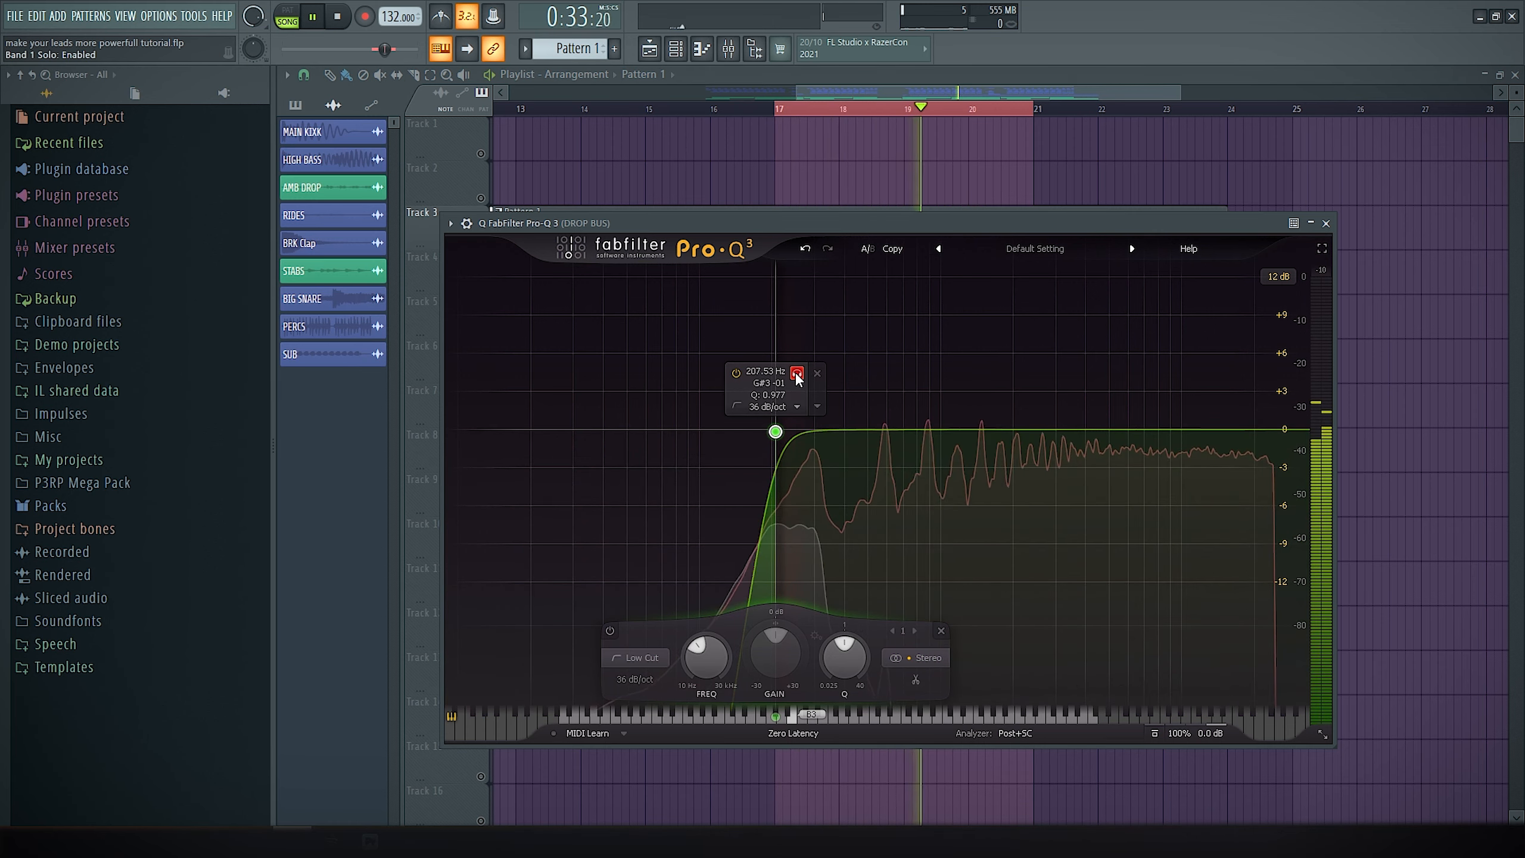
left_click(796, 373)
key("space")
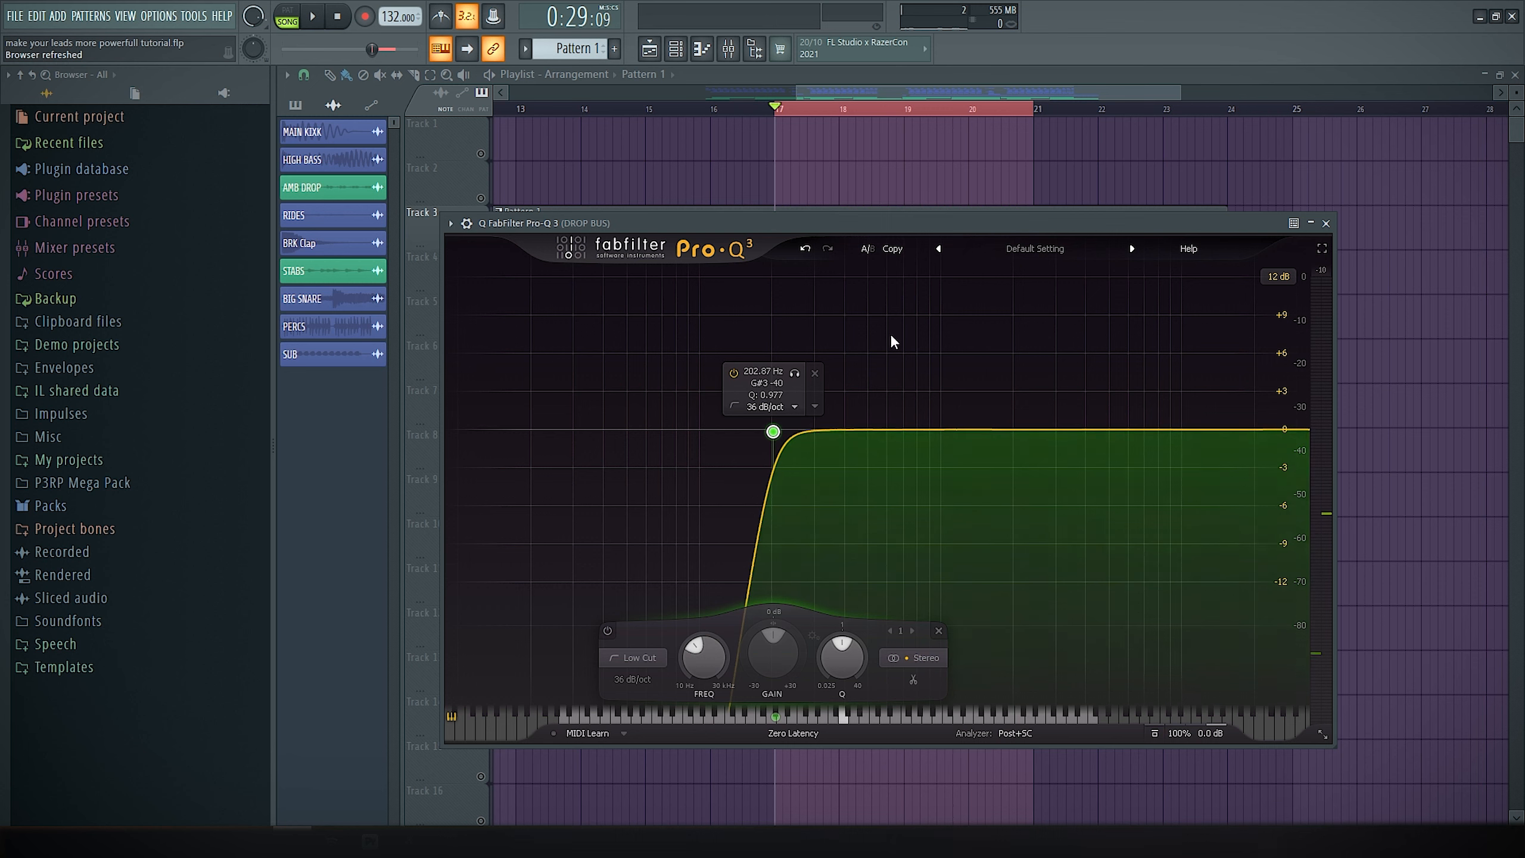
Add a bell band near 1205 Hz to the DROP BUS EQ and sweep it in solo up to about 8330 Hz
left_click_drag(1042, 430, 959, 392)
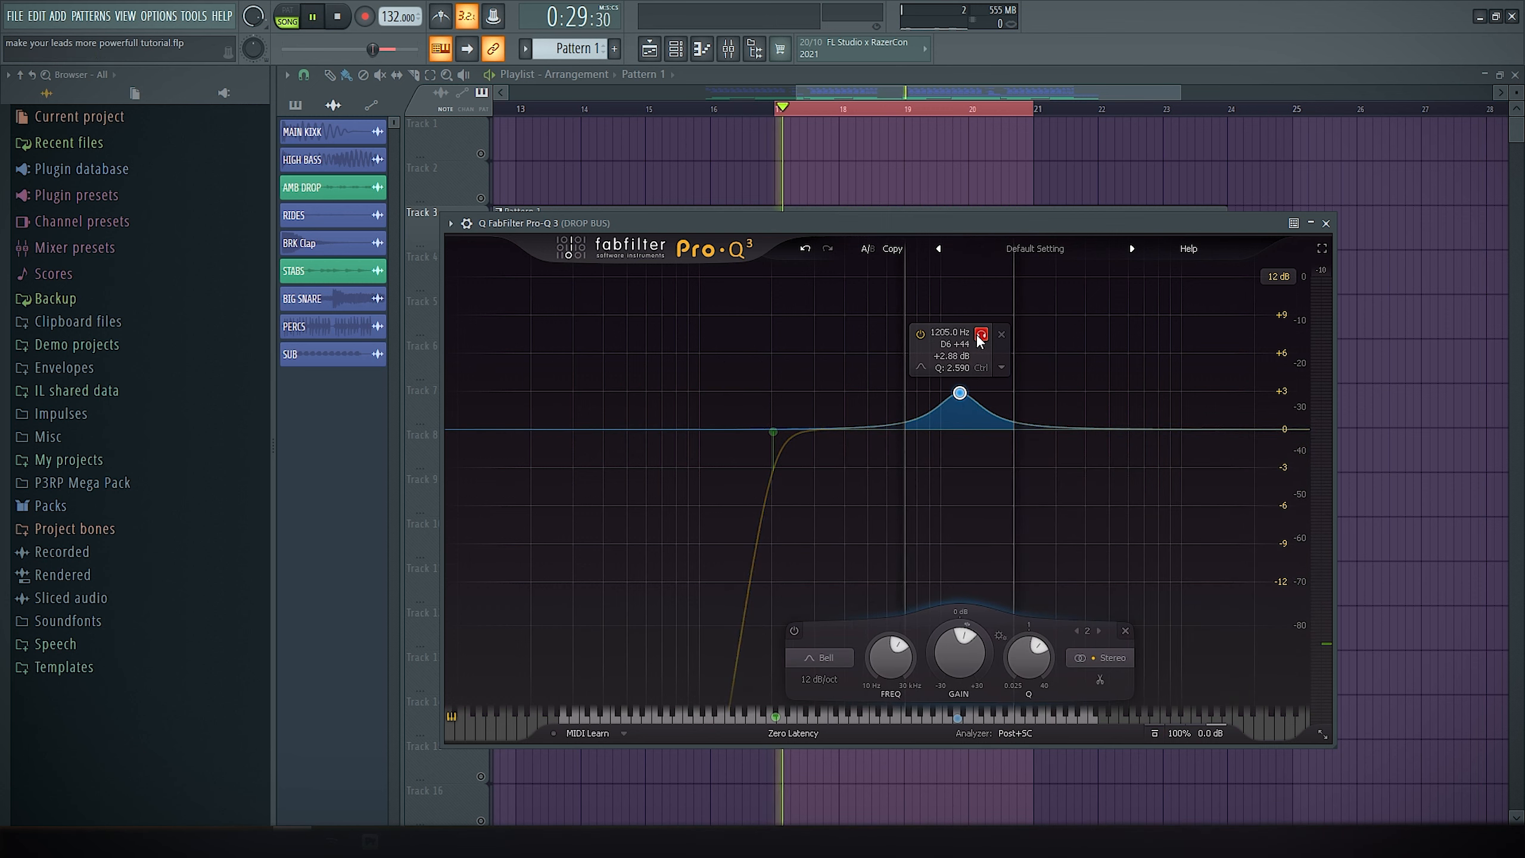
scroll(980, 340, "up", 3)
key("space")
left_click_drag(961, 400, 1162, 398)
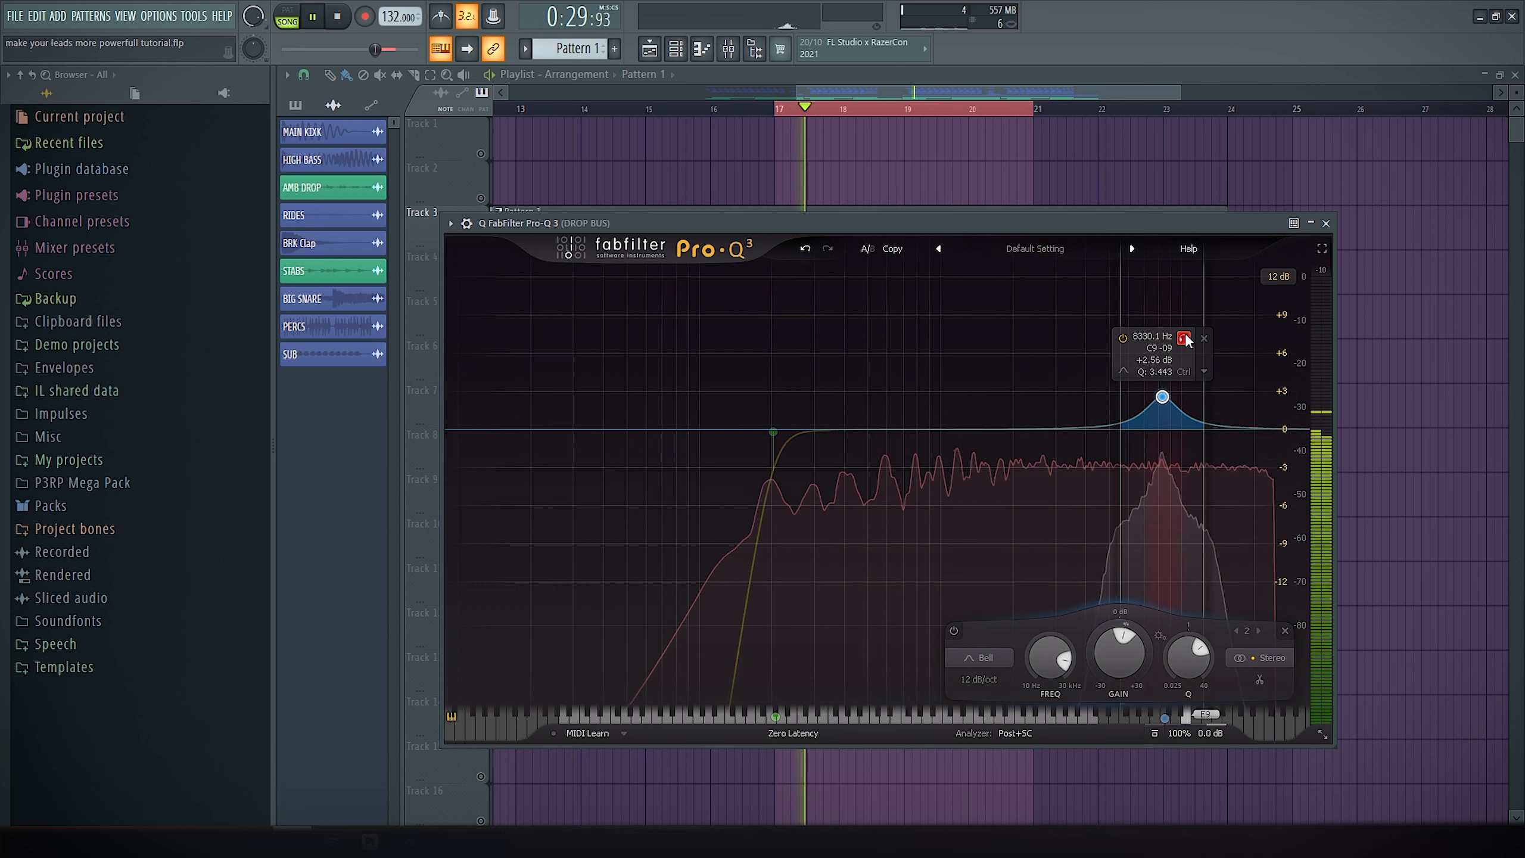
left_click(1184, 339)
Return the bell band to about 1178 Hz, narrow it to Q 17.72, and delete it
left_click_drag(1162, 398, 964, 394)
scroll(1161, 392, "up", 2)
scroll(1157, 386, "up", 3)
scroll(1153, 389, "down", 2)
scroll(1154, 364, "up", 3)
scroll(964, 394, "up", 5)
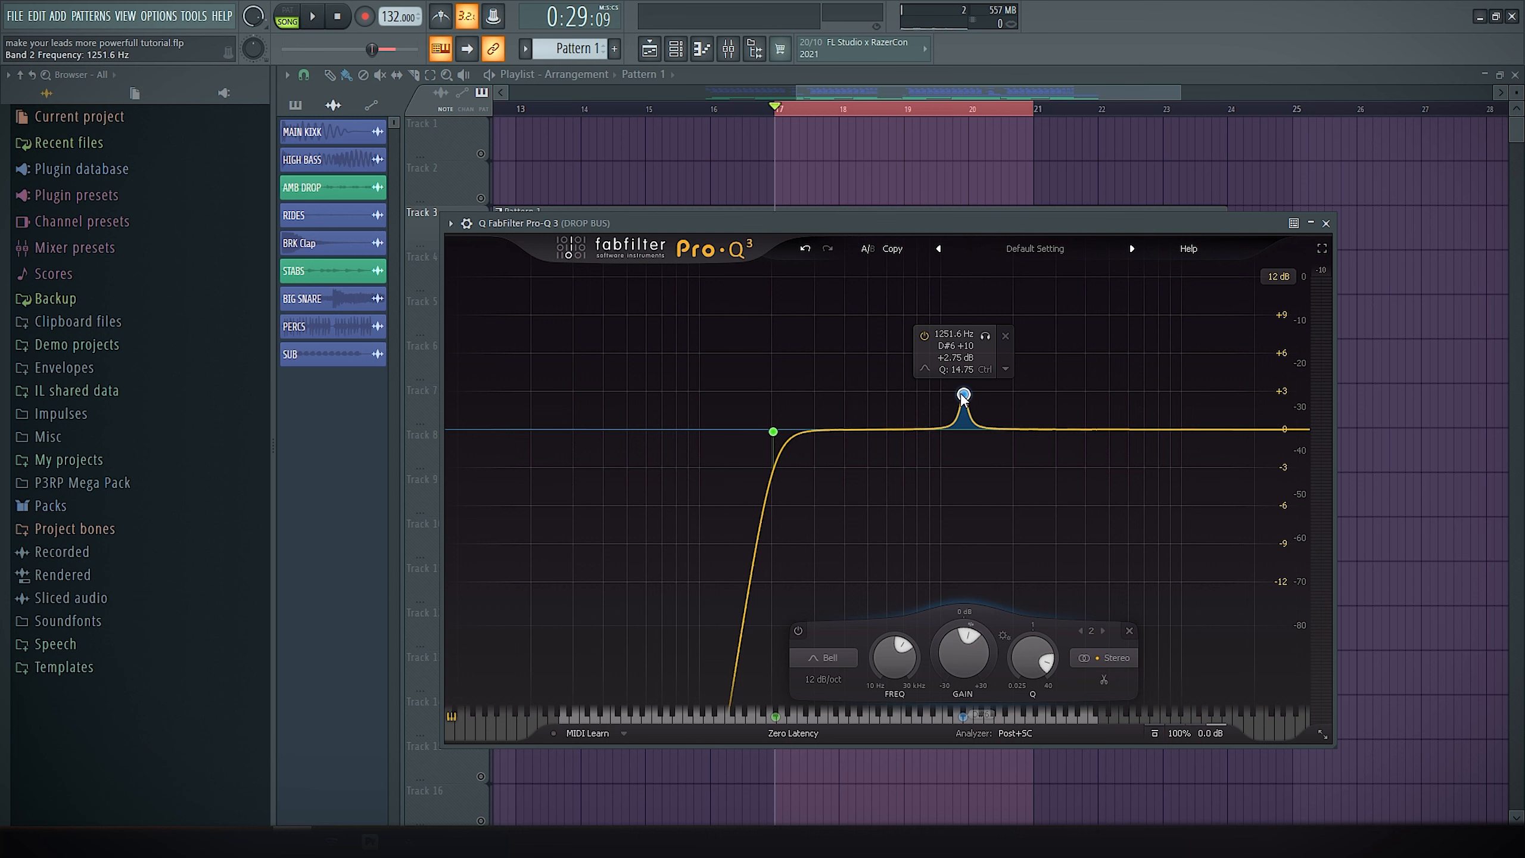
left_click_drag(964, 395, 957, 385)
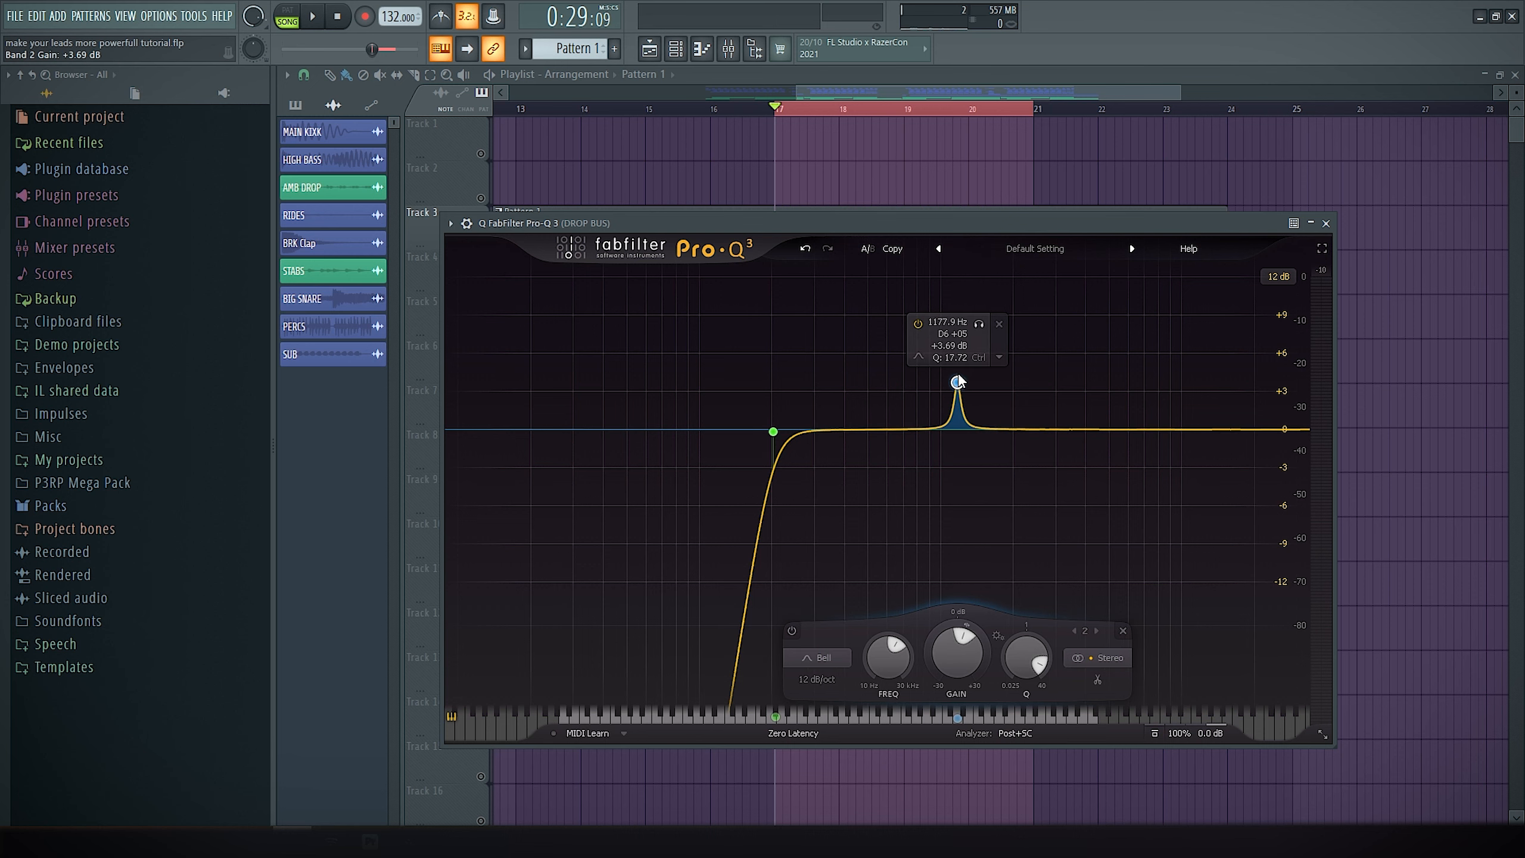
right_click(957, 384)
left_click(995, 528)
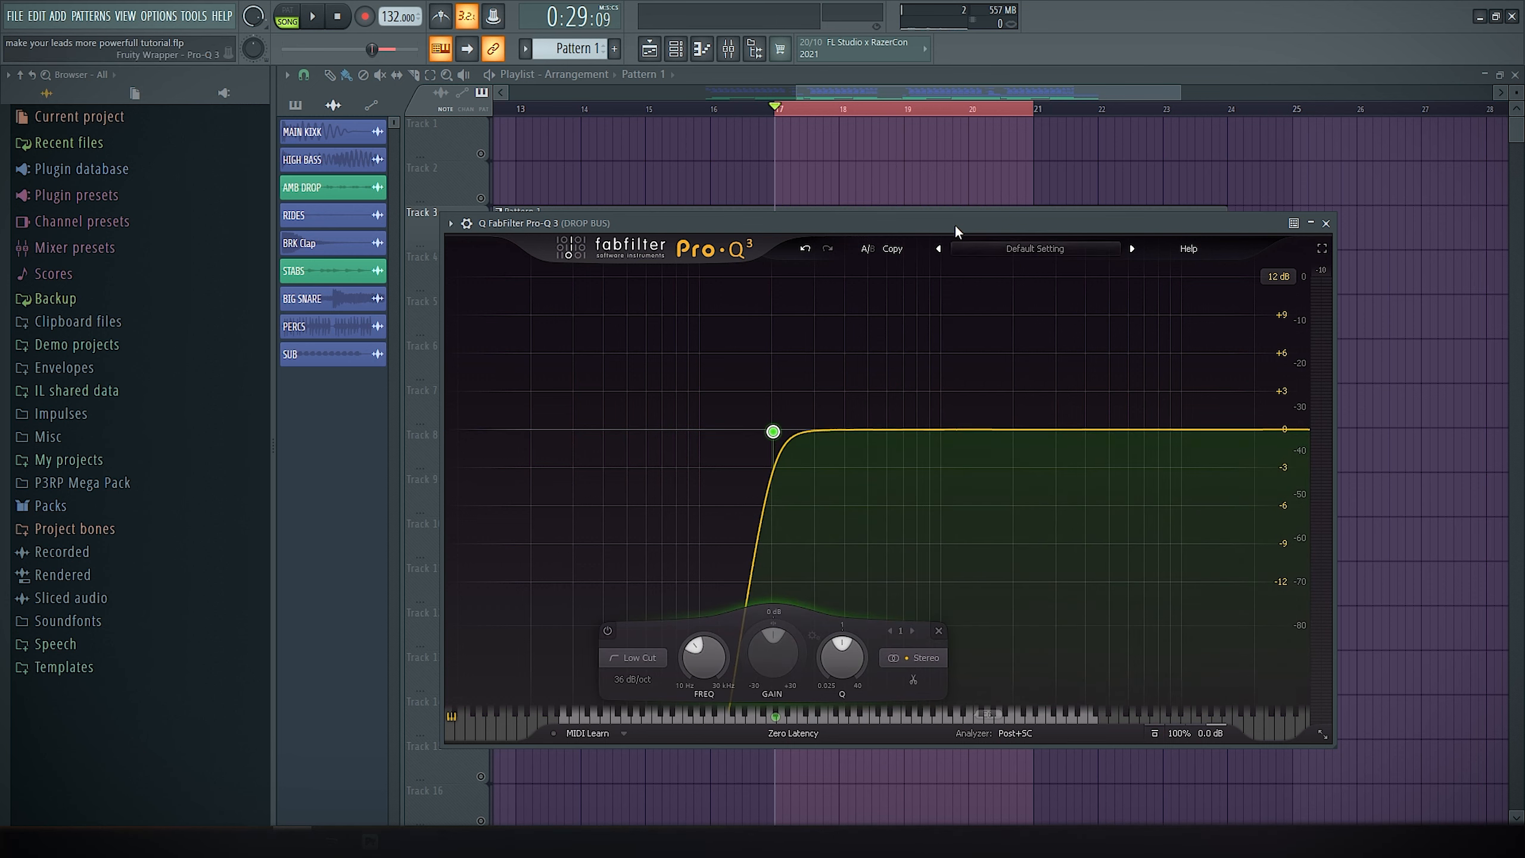
Close the DROP BUS EQ and lower the low cut in insert 18's Pro-Q 3 to about 192 Hz during playback
left_click_drag(956, 235, 992, 240)
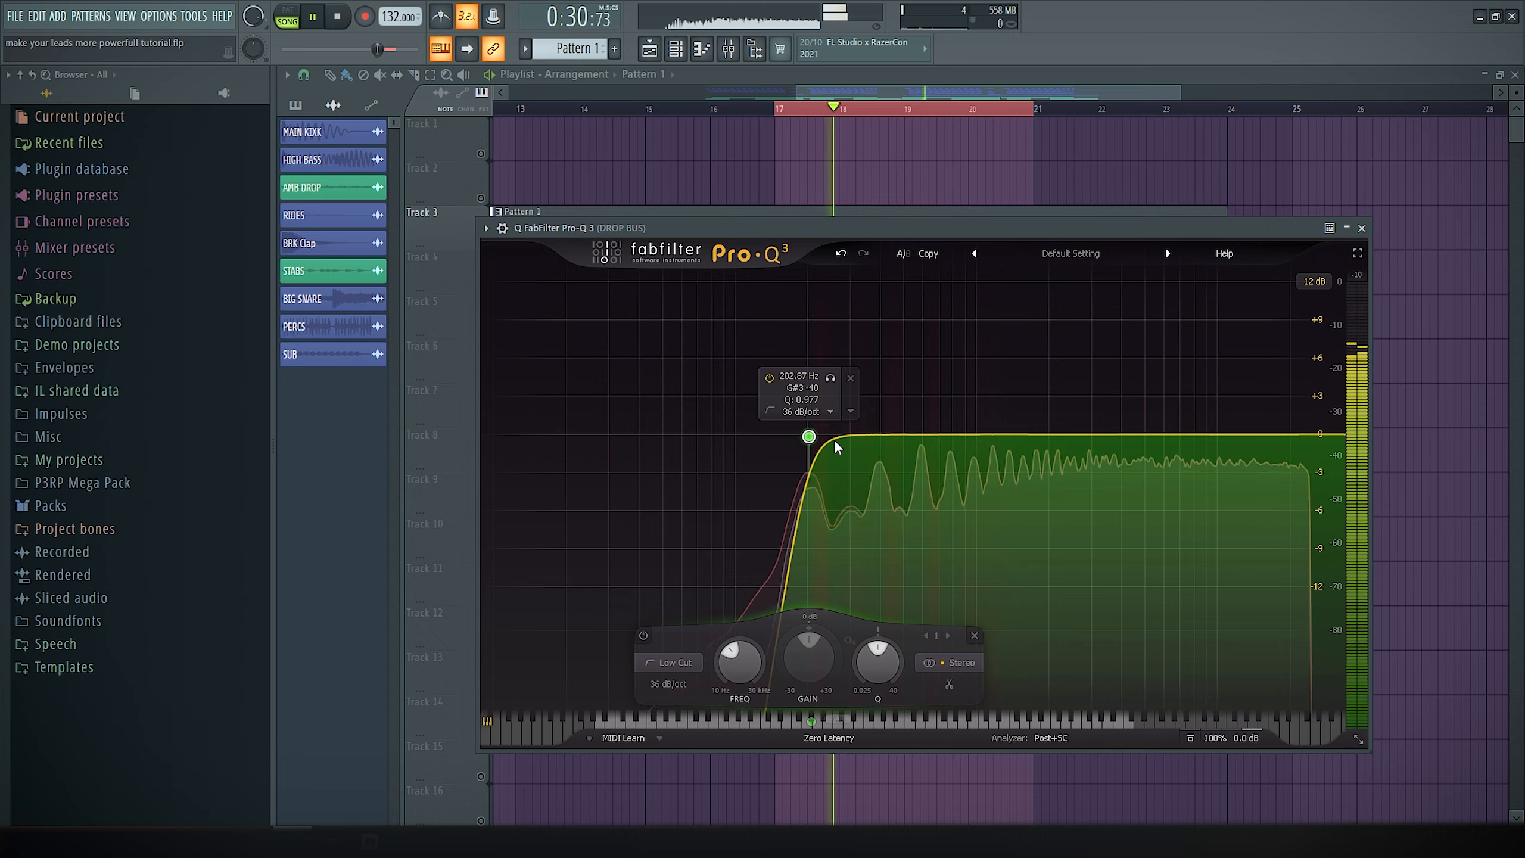
key("Escape")
left_click(803, 542)
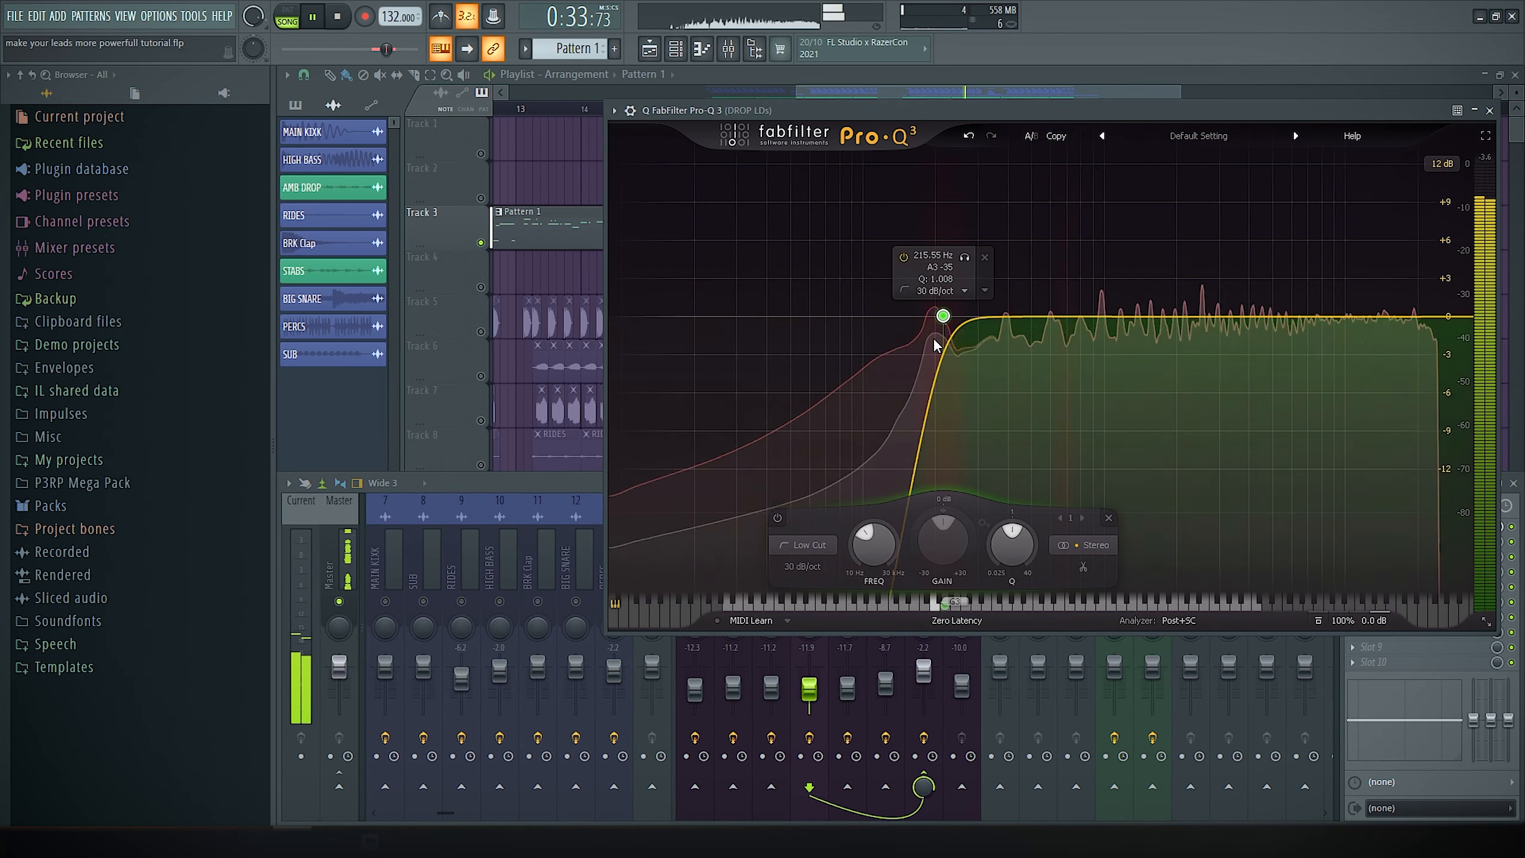
left_click_drag(943, 316, 933, 318)
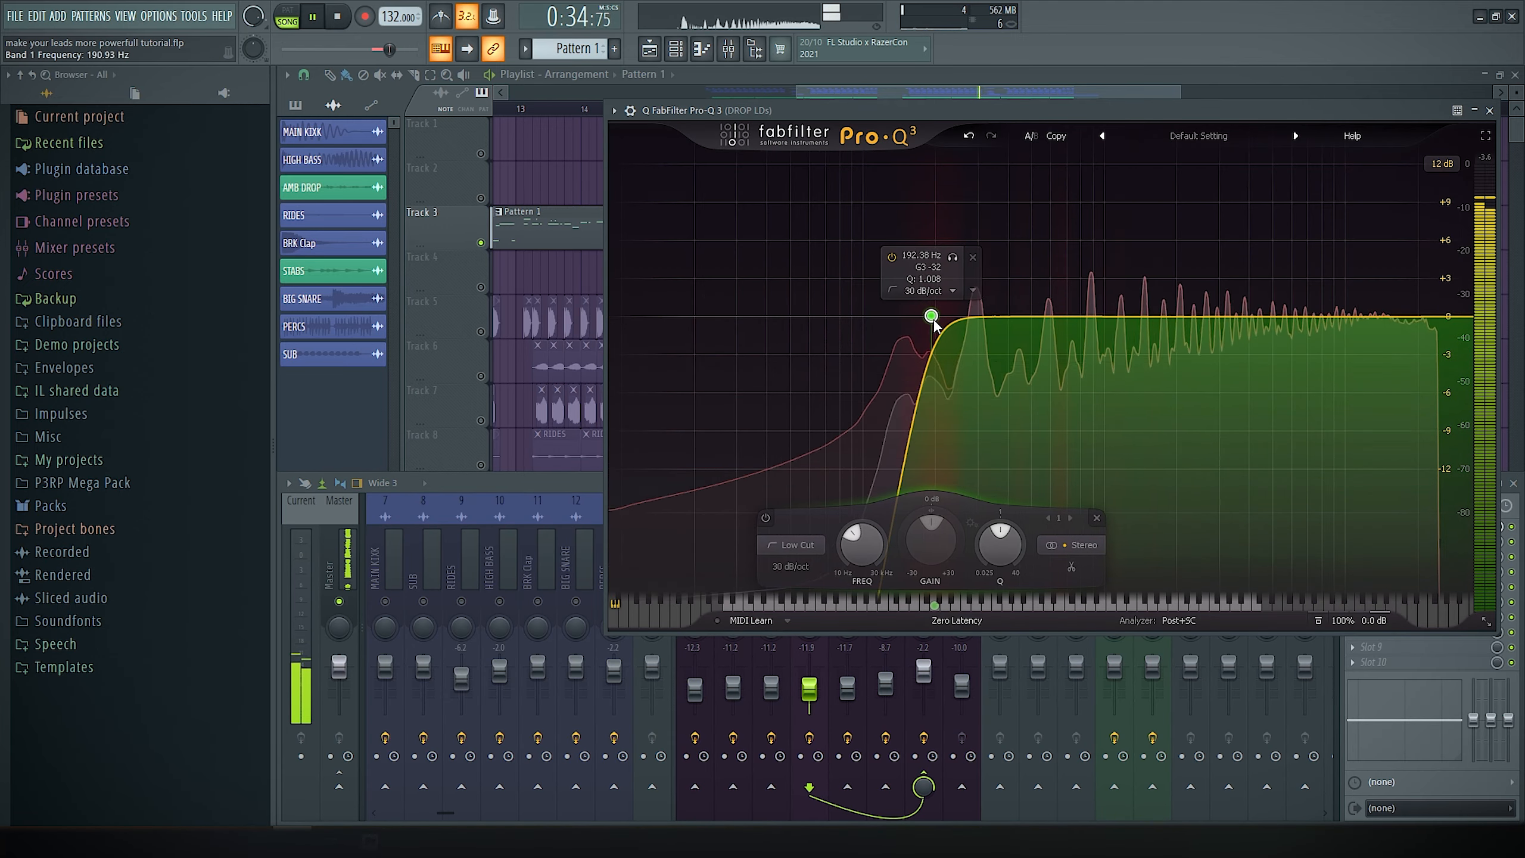
key("Escape")
left_click(912, 571)
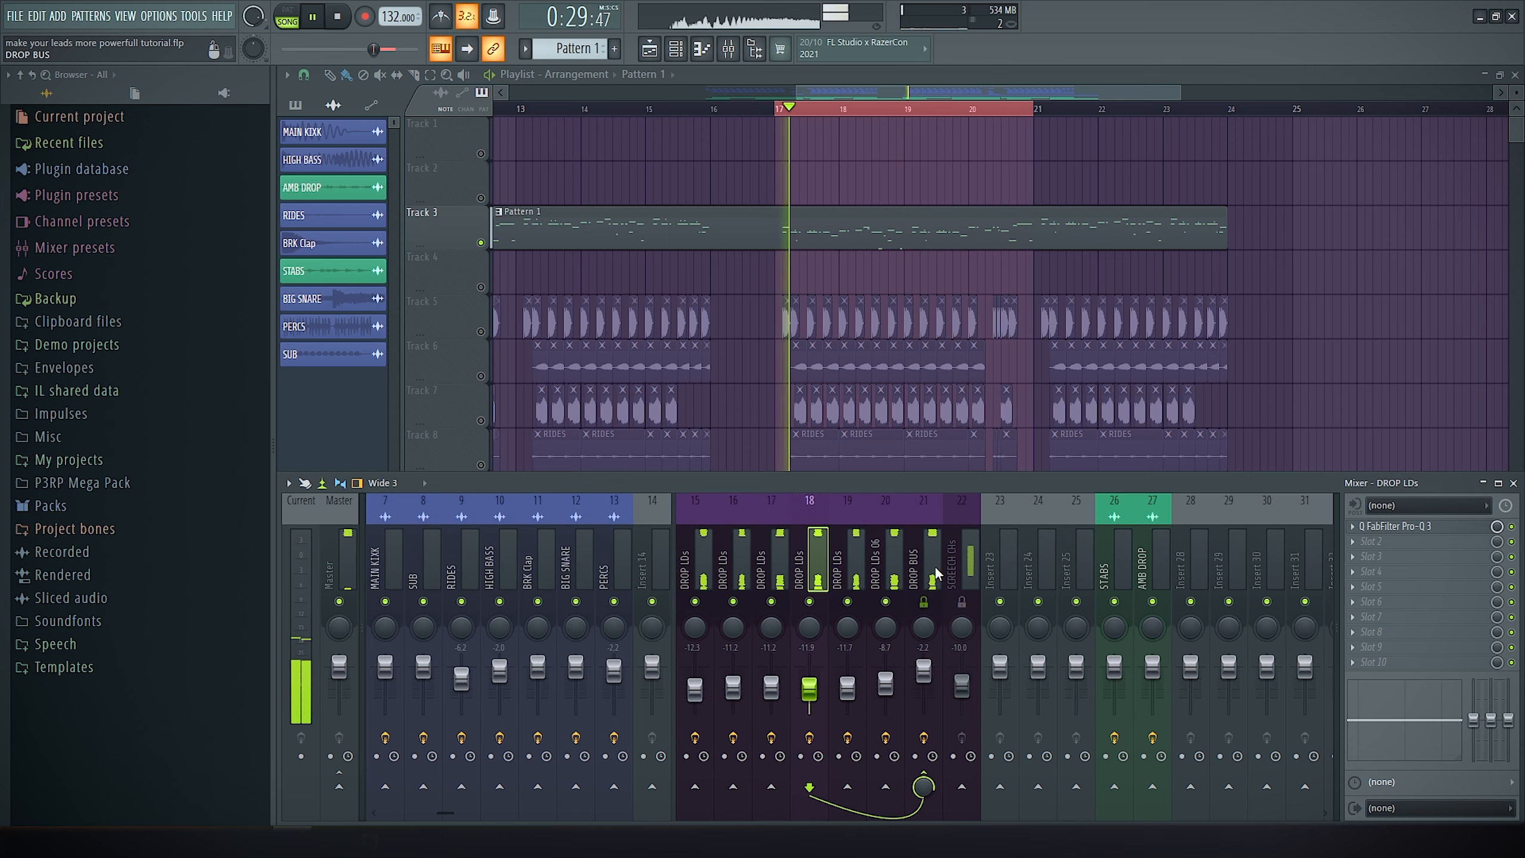
Open the Pro-Q 3 on DROP LDs insert 16, nudge its EQ band slightly, and close the plugin
scroll(912, 557, "up", 3)
left_click(847, 547)
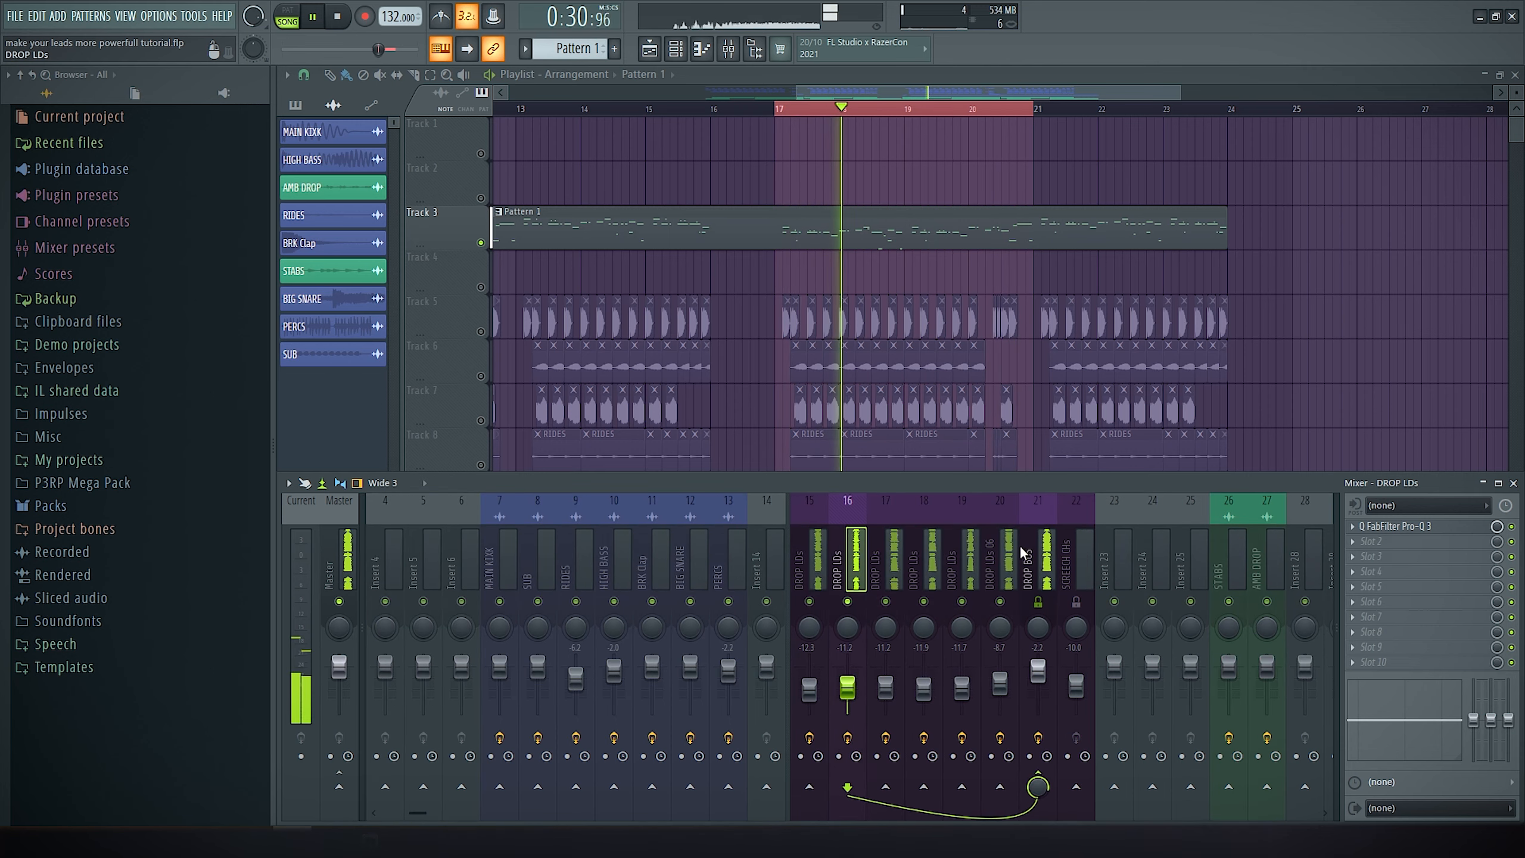
left_click(1450, 528)
left_click_drag(748, 366, 756, 371)
key("Escape")
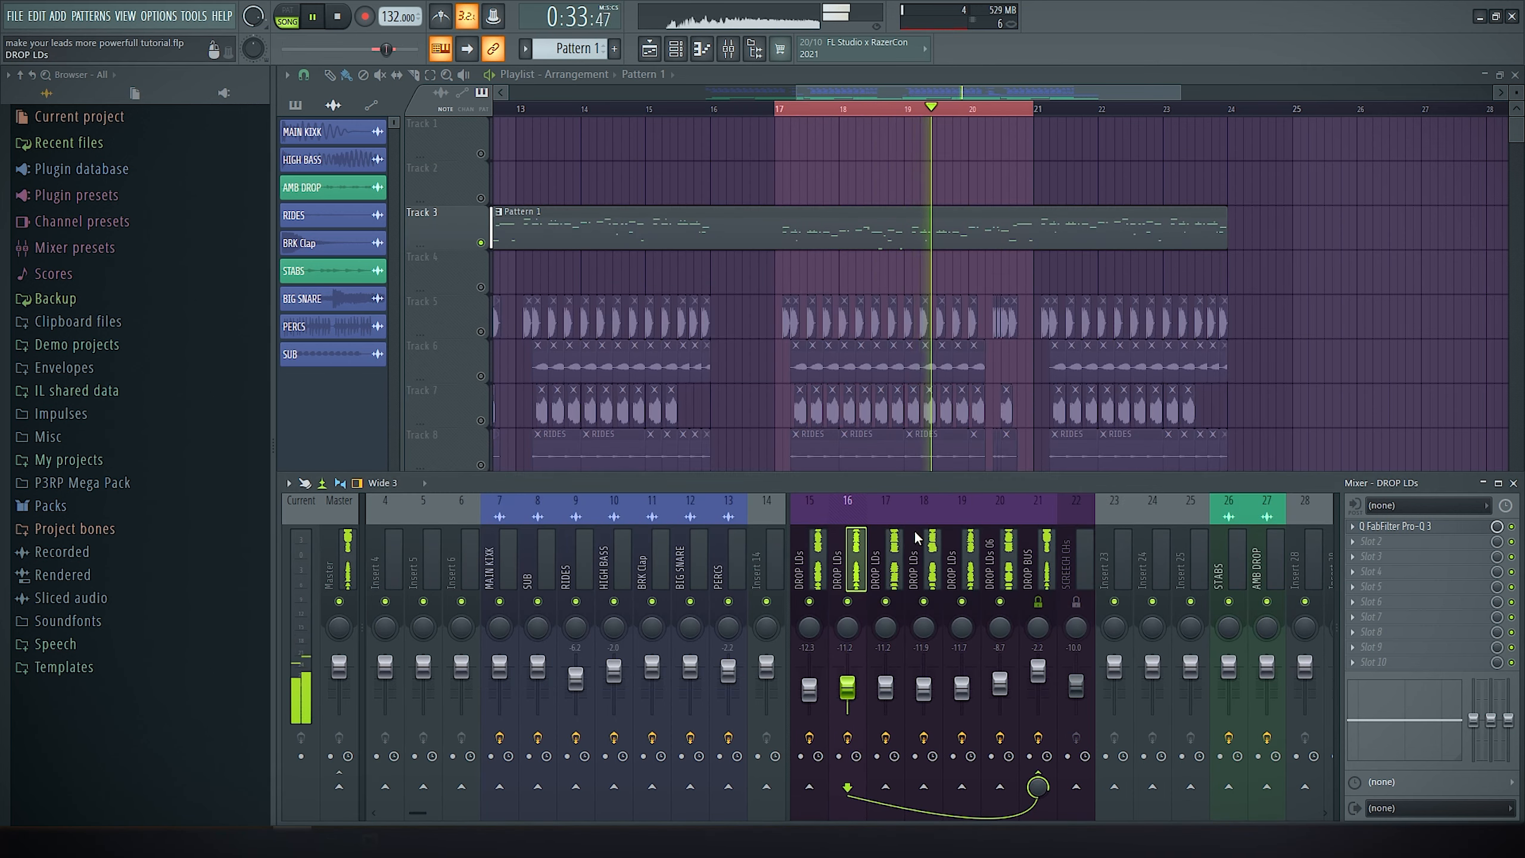
Set the playlist loop to bars 9 to 17 and stop playback
key("F9")
scroll(840, 265, "left", 5)
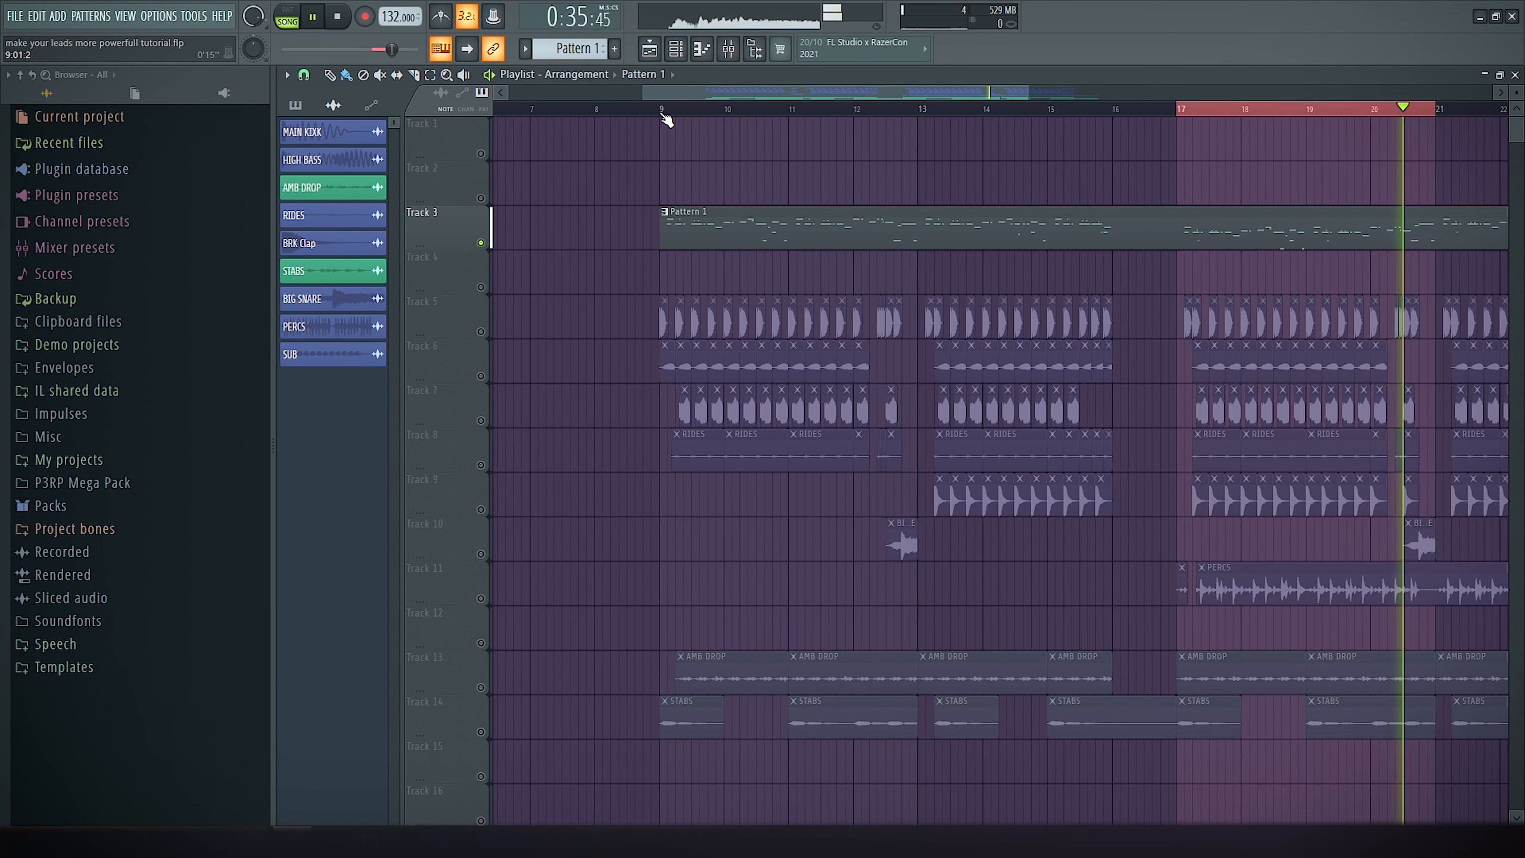
left_click(661, 111)
left_click_drag(660, 111, 1177, 129)
key("space")
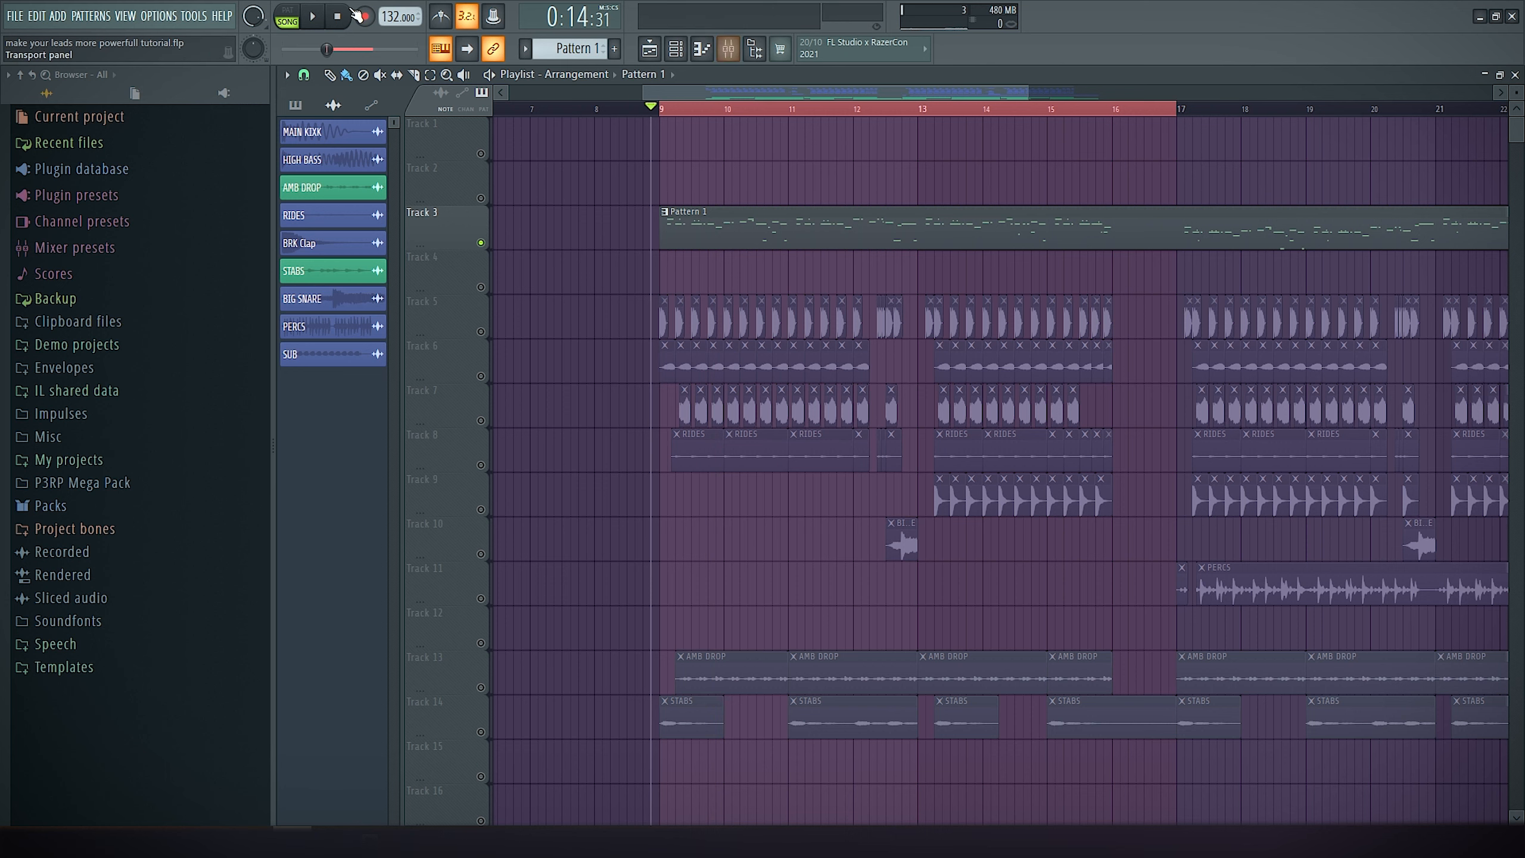
Replace the OTT in the DROP BUS insert's second slot with a fresh OTT instance from P3RP Comps
left_click(729, 48)
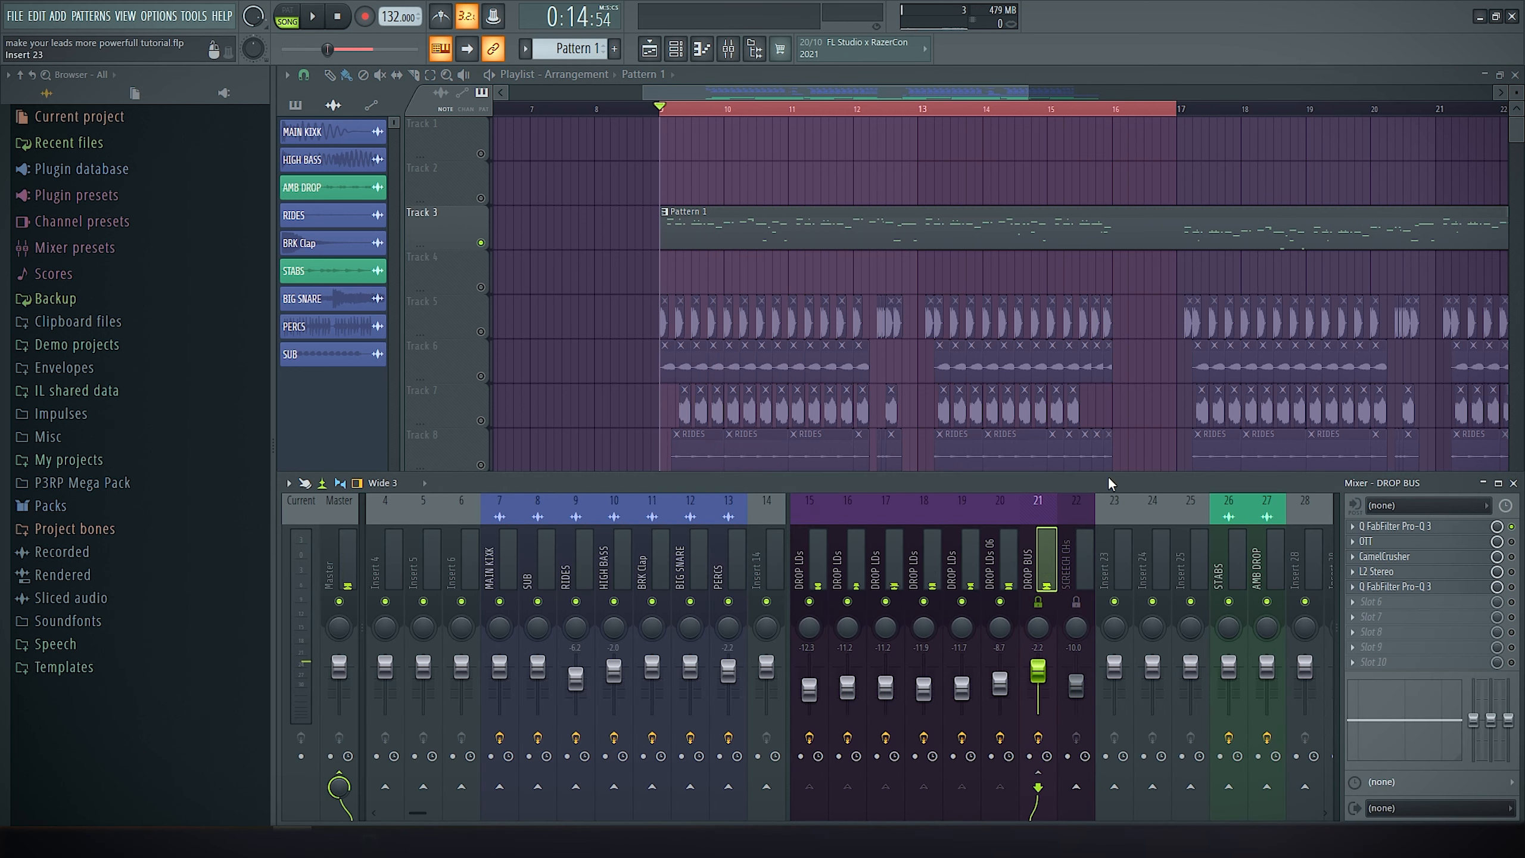
left_click(1472, 543)
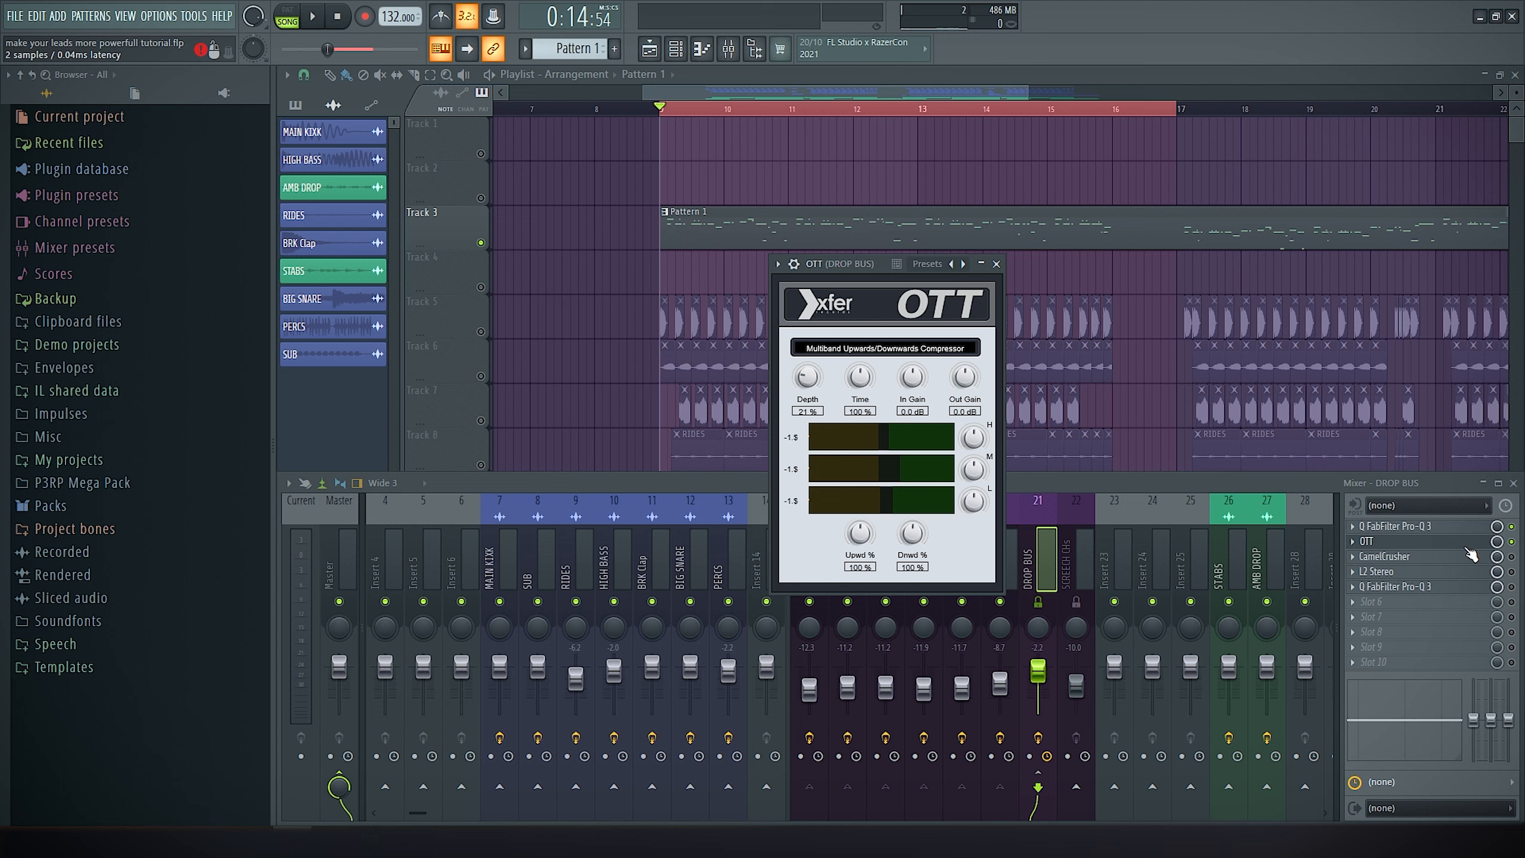
left_click(1461, 545)
right_click(1460, 544)
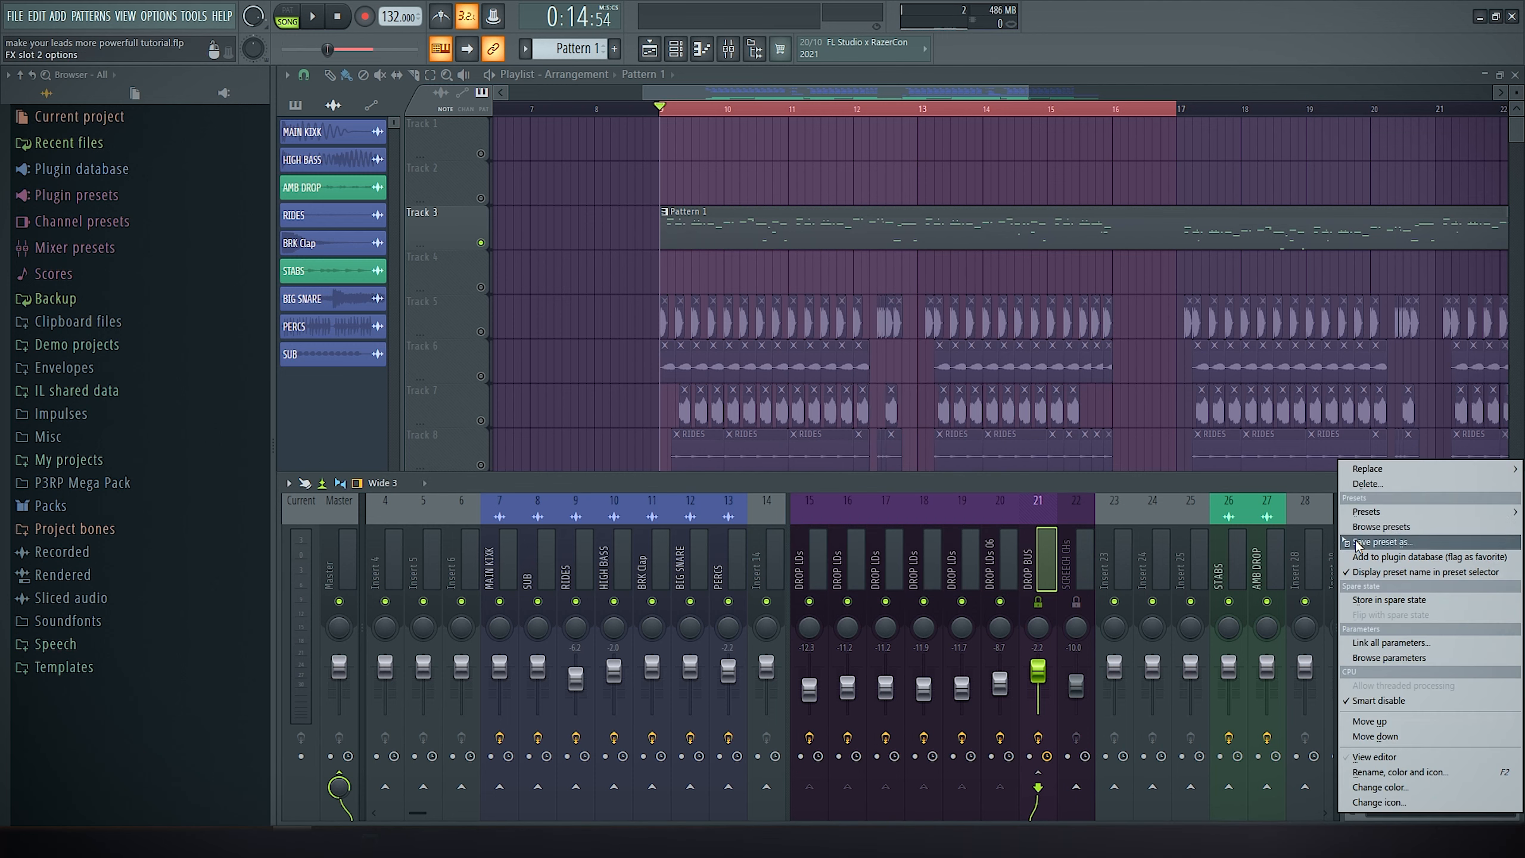
left_click(1456, 484)
left_click(1458, 543)
mouse_move(1279, 570)
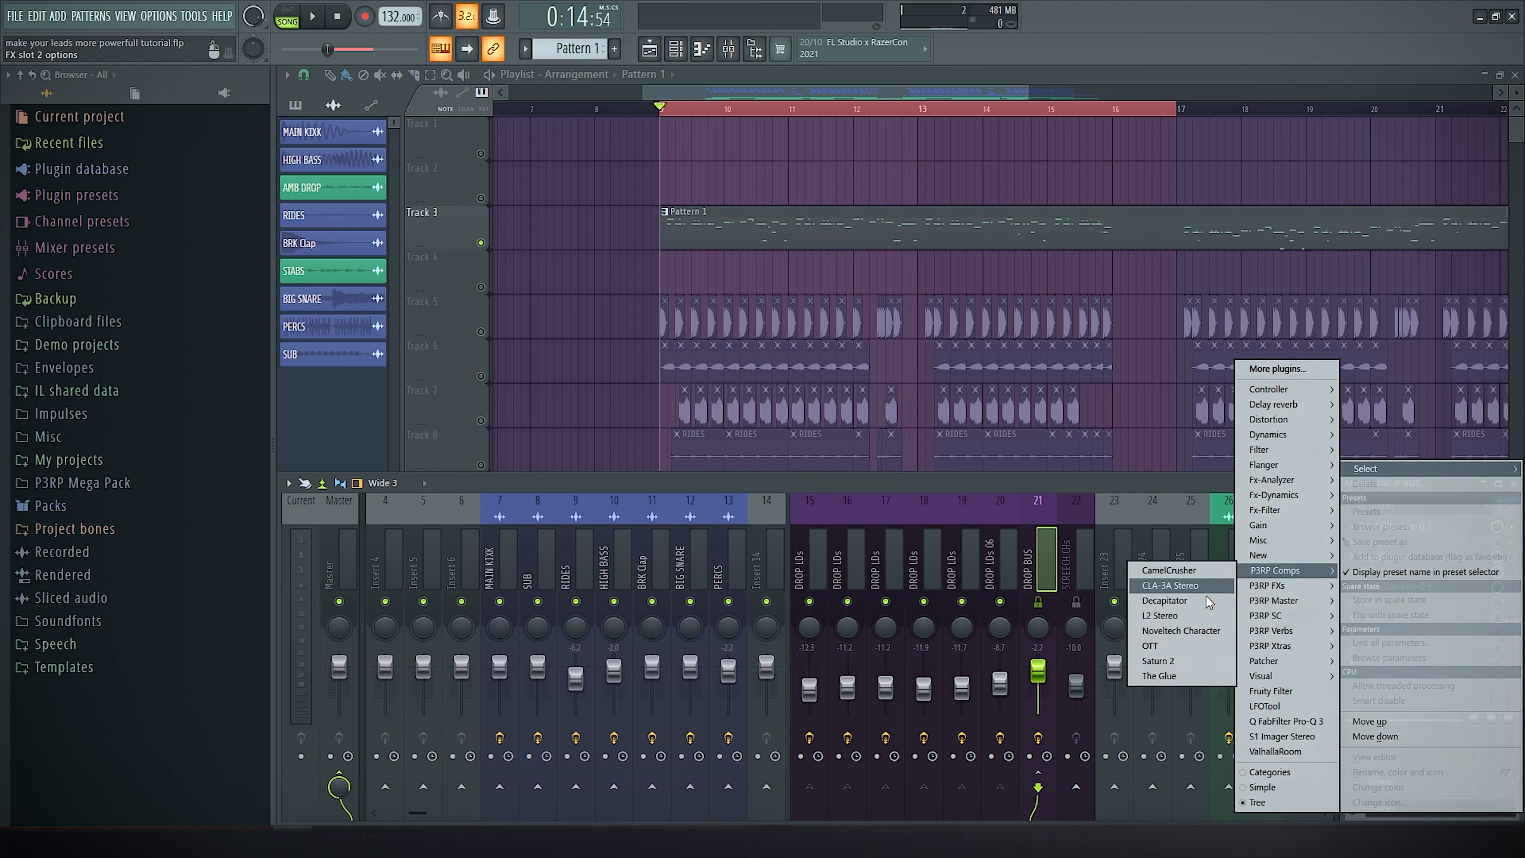
left_click(1173, 646)
left_click_drag(832, 265, 757, 271)
Audition the new OTT on the loop and set its depth to 20 %
key("space")
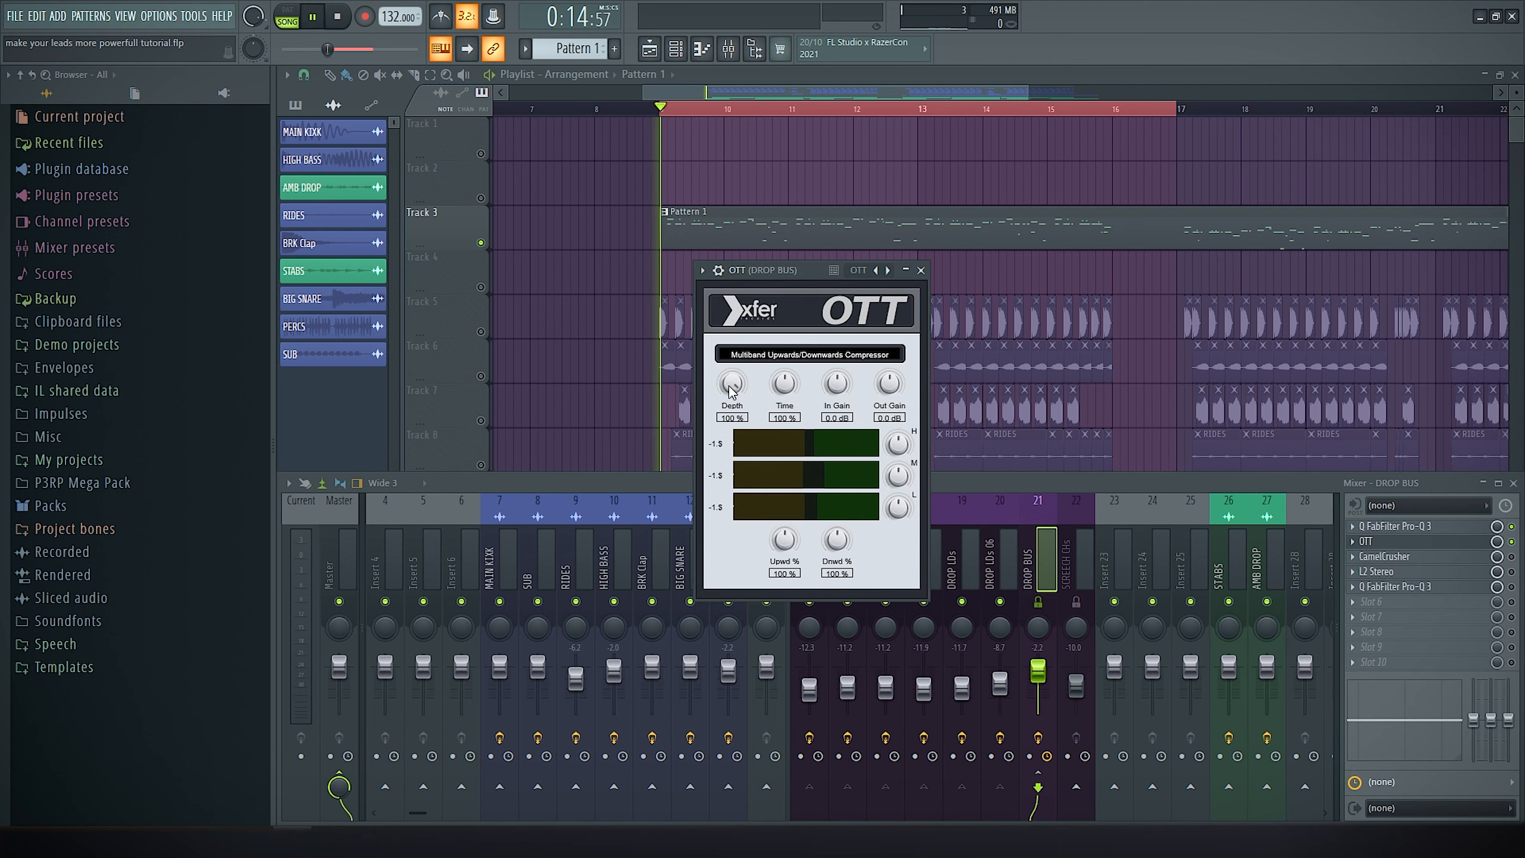
key("space")
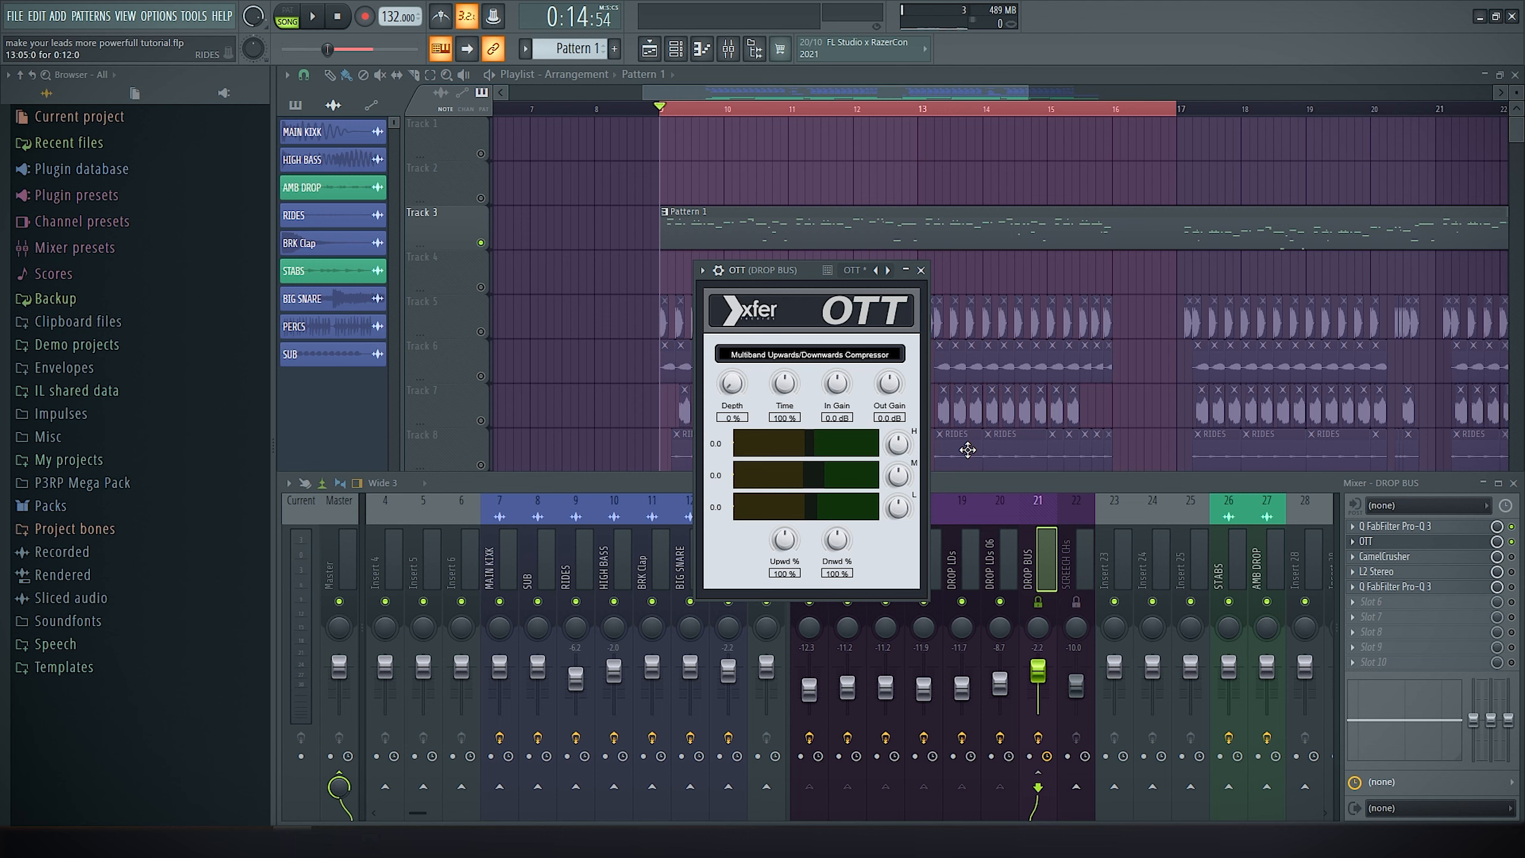
left_click_drag(734, 383, 732, 358)
key("space")
key("alt+Tab")
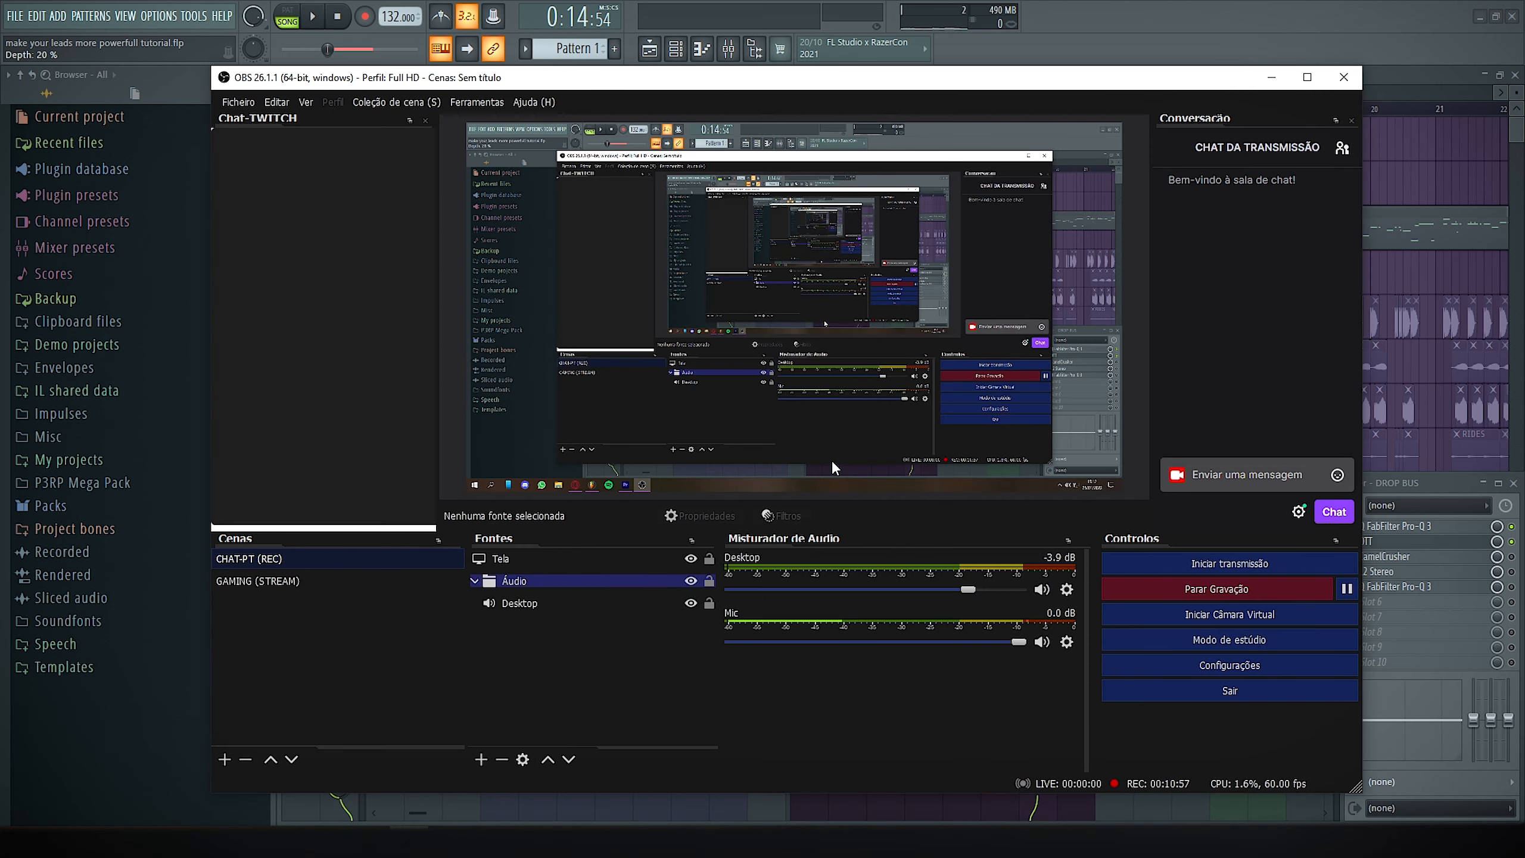
key("alt+Tab")
Set OTT's high-band threshold to about 103 % while playing the loop, and close OTT
mouse_move(818, 443)
left_mouse_down()
mouse_move(735, 430)
mouse_move(772, 465)
mouse_move(759, 472)
mouse_move(1001, 449)
mouse_move(818, 452)
left_mouse_up()
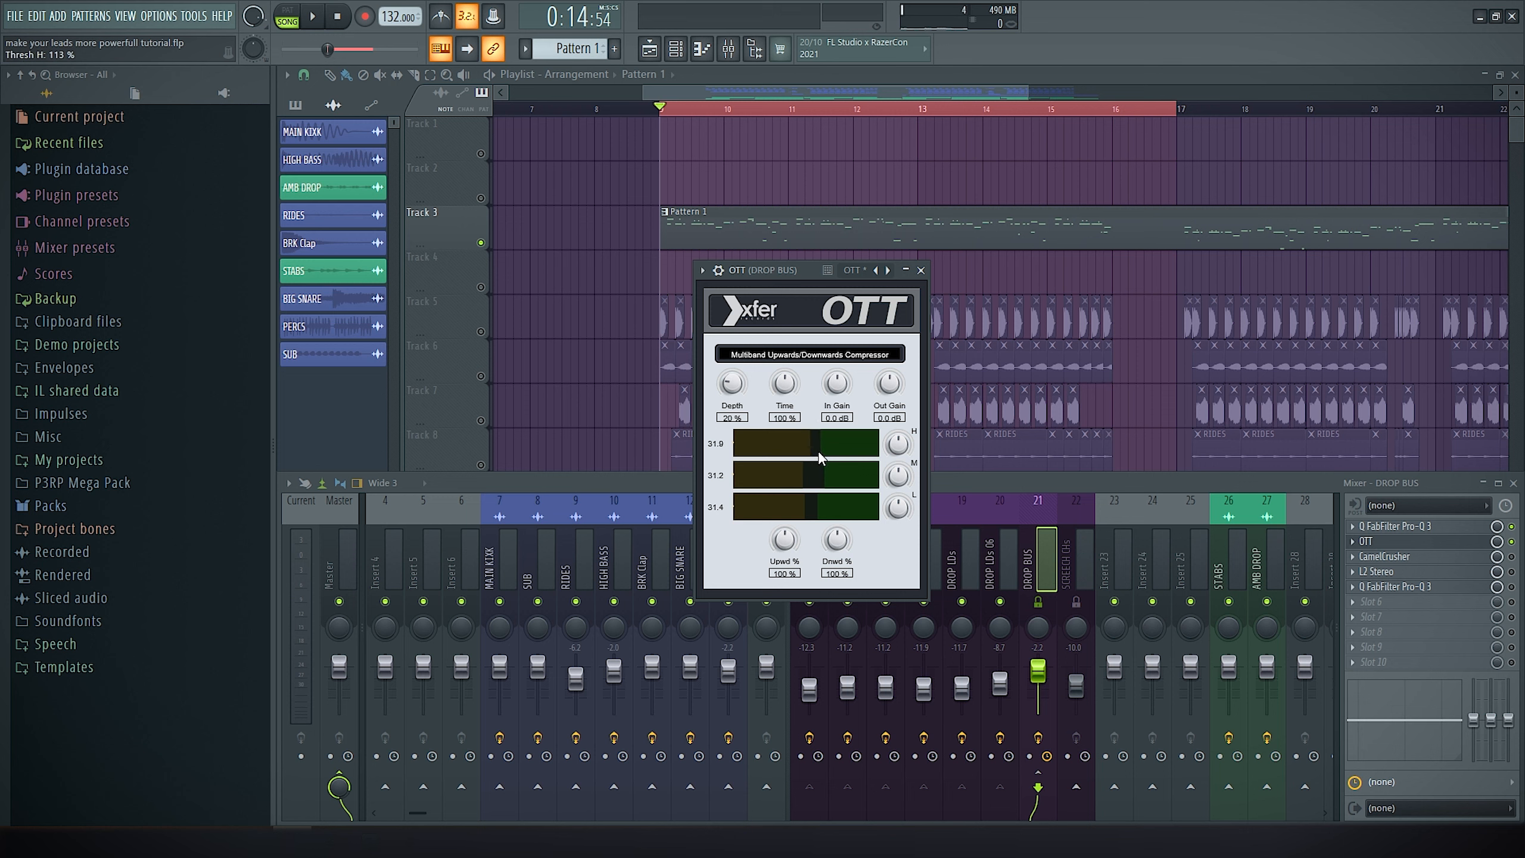
key("space")
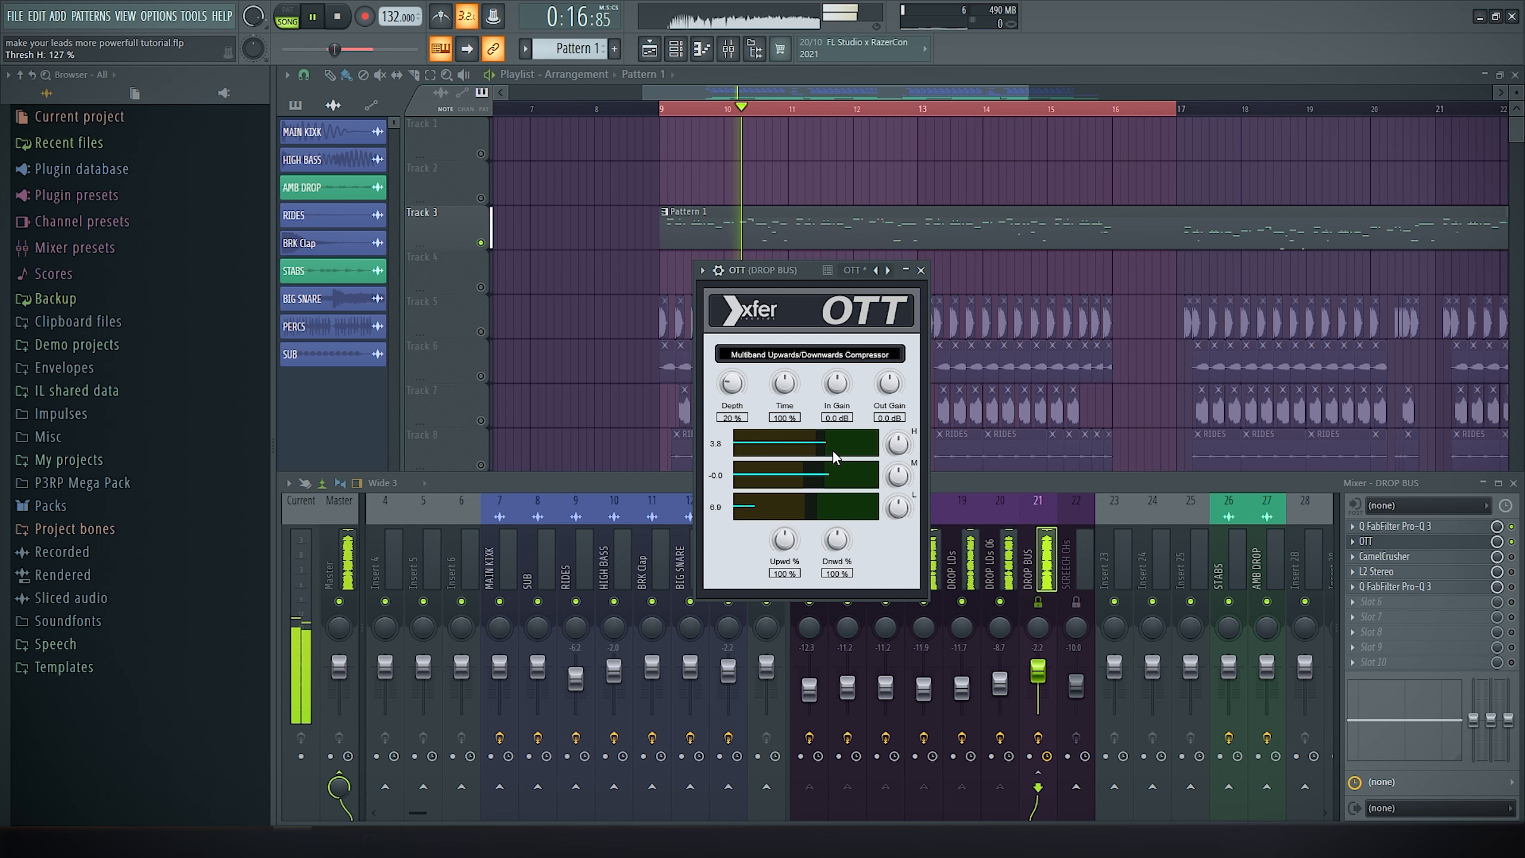
mouse_move(858, 450)
left_mouse_down()
mouse_move(999, 459)
mouse_move(572, 467)
mouse_move(774, 445)
mouse_move(840, 454)
left_mouse_up()
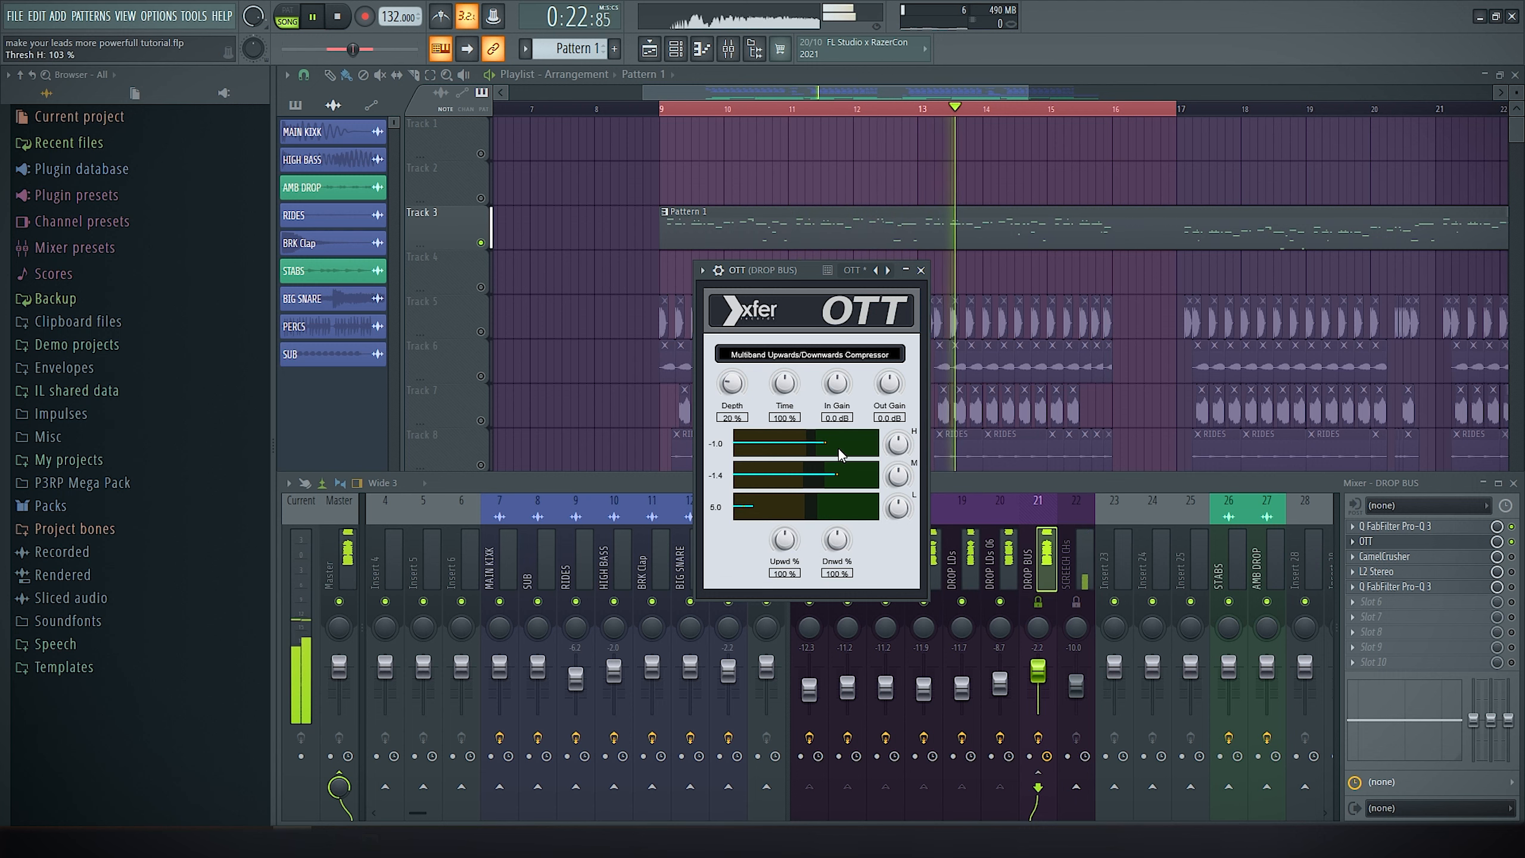
key("space")
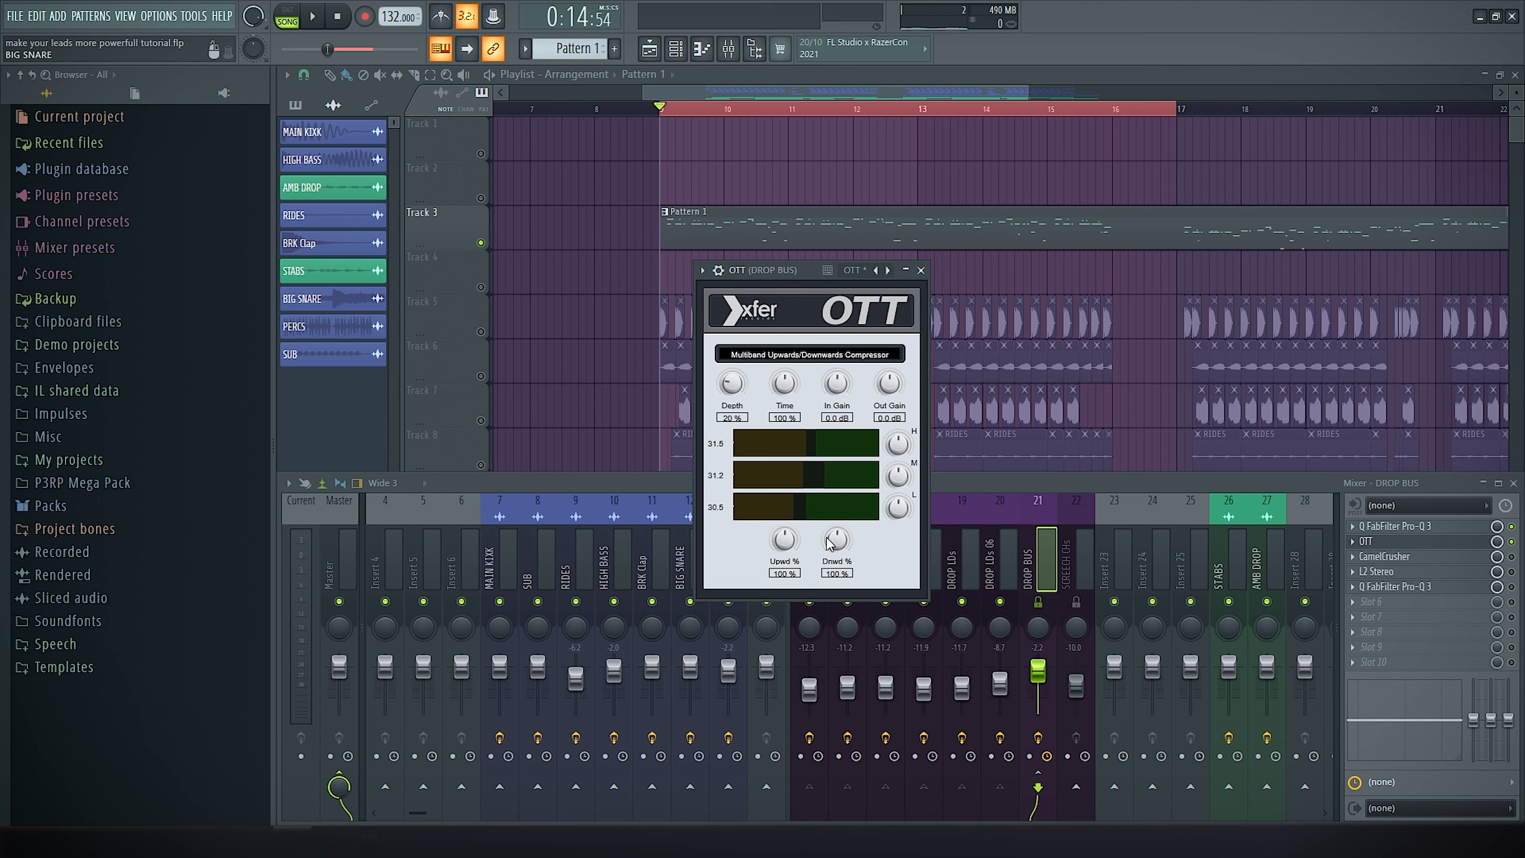
key("space")
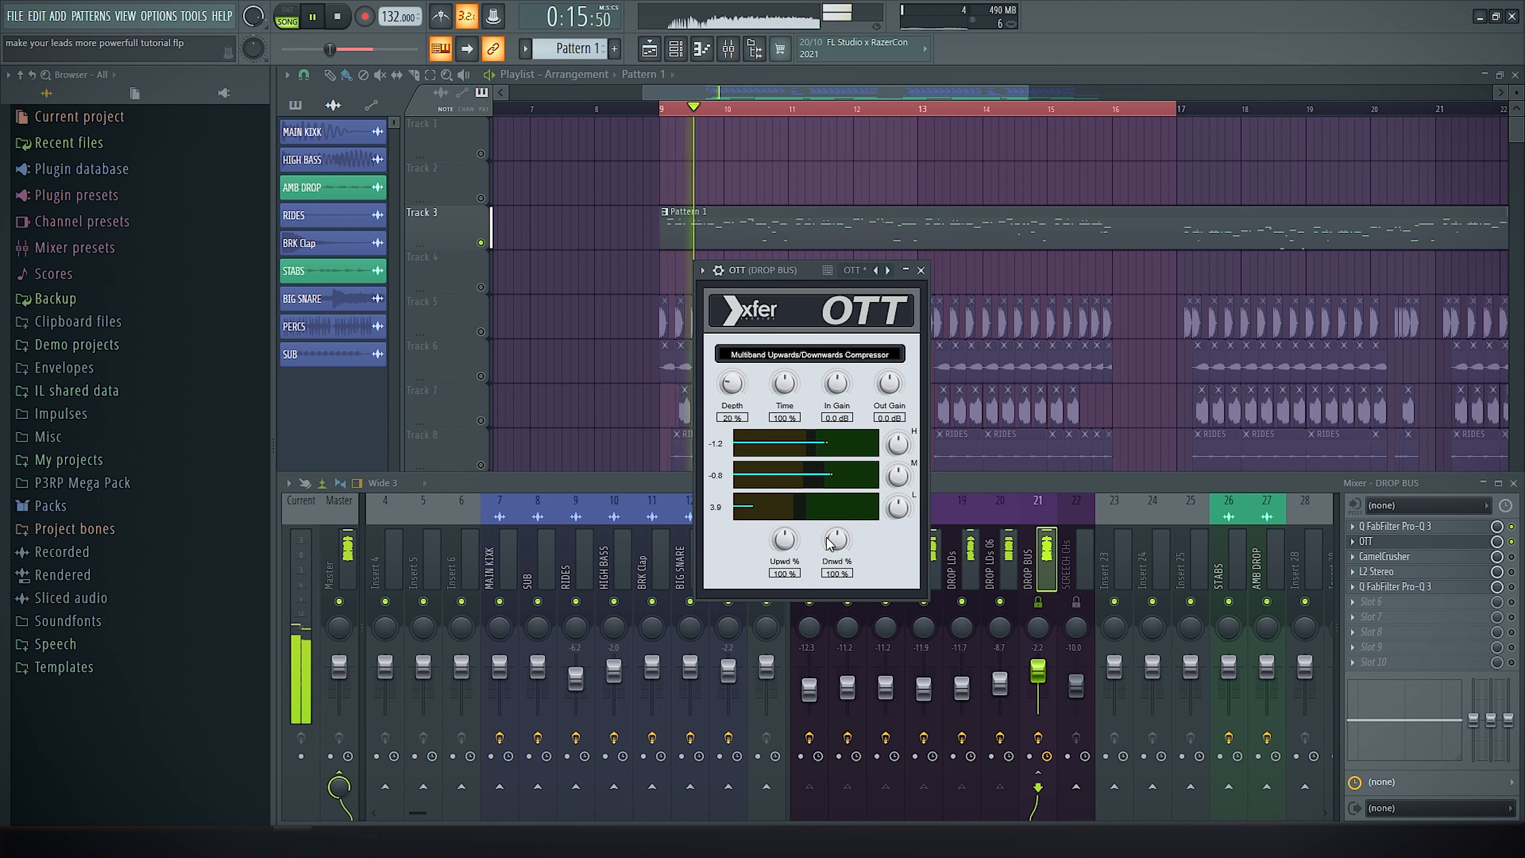
left_click(1381, 541)
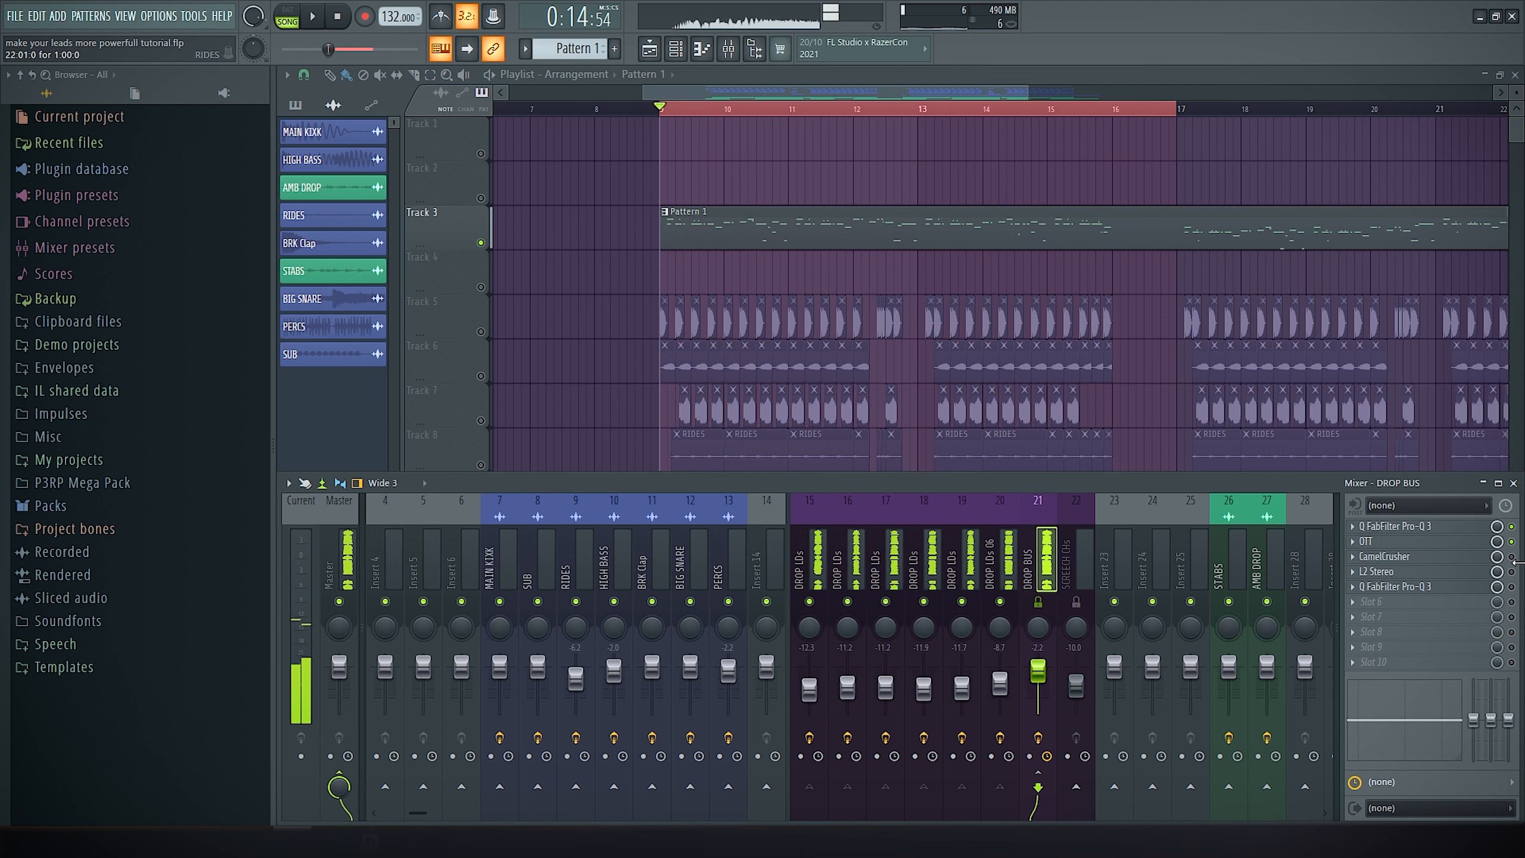
Open CamelCrusher on the DROP BUS and adjust its master mix, with the master volume at about -10 dB
left_click(1429, 557)
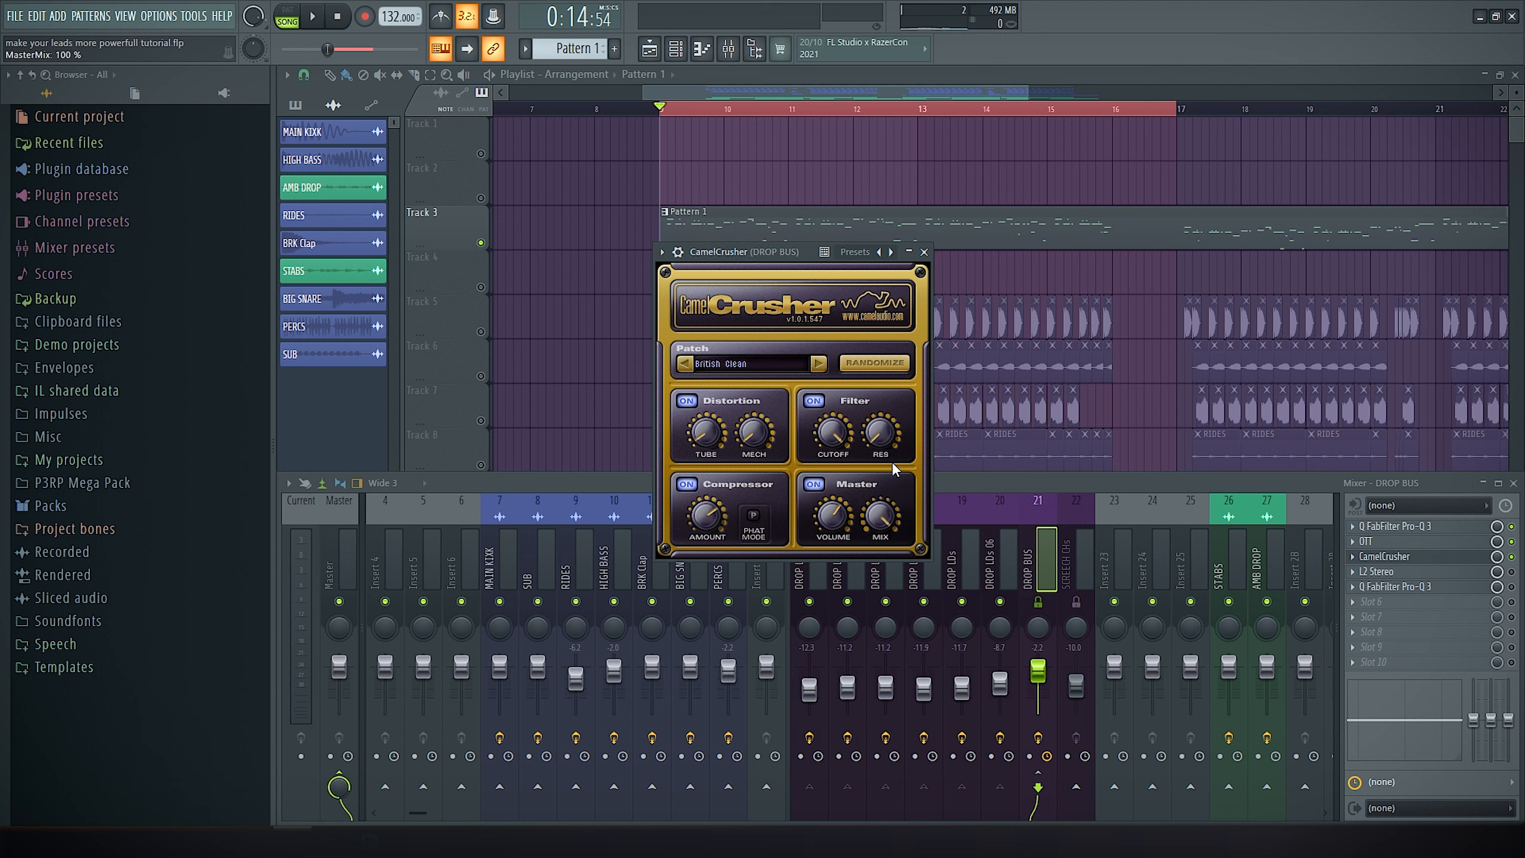
left_click_drag(881, 536, 885, 567)
left_click_drag(778, 269, 800, 317)
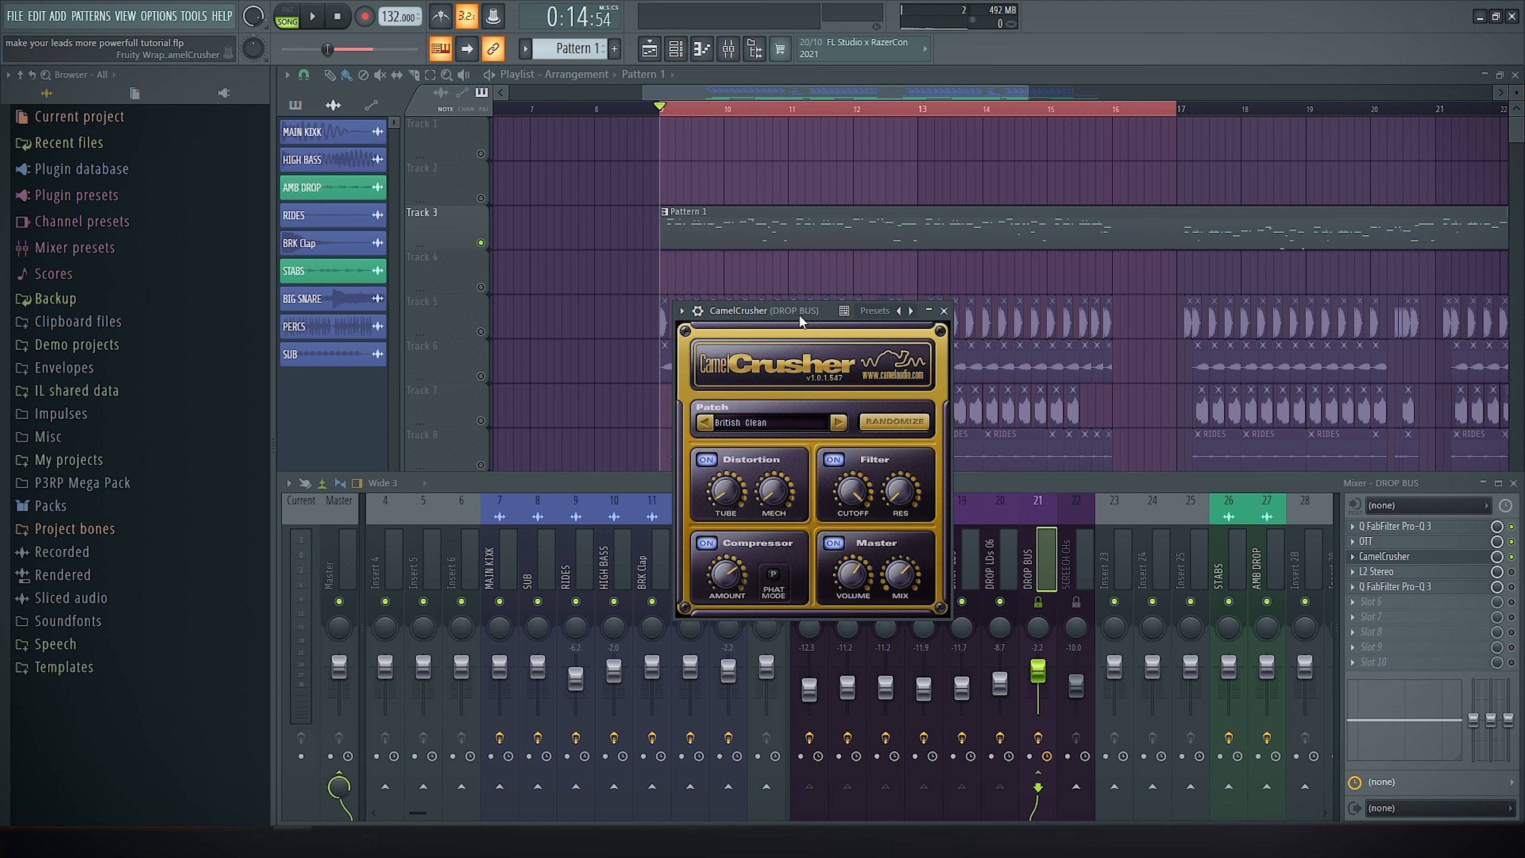
left_click_drag(798, 313, 794, 323)
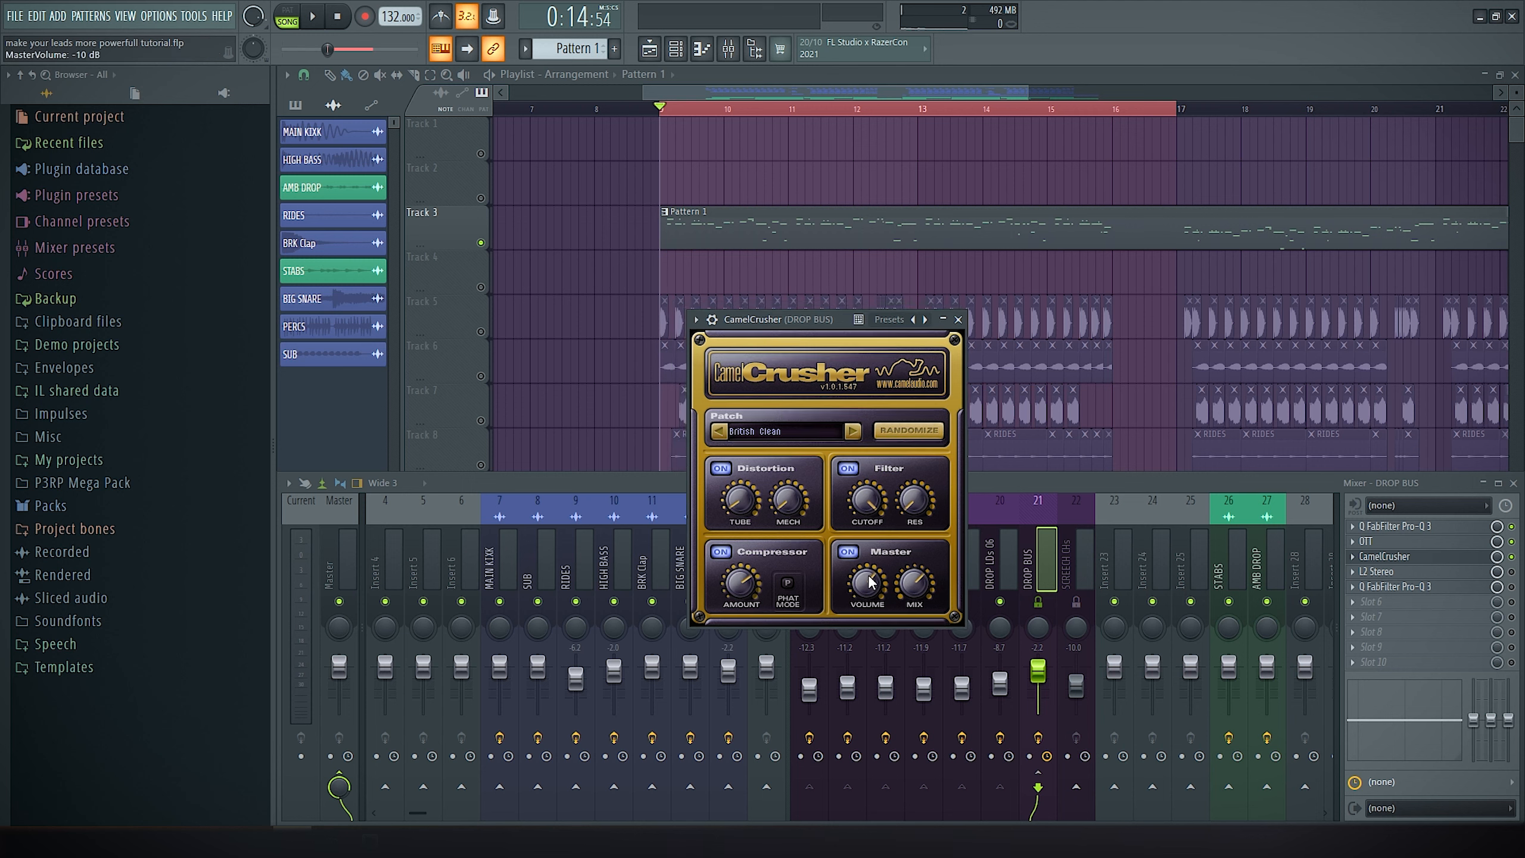
left_click_drag(914, 584, 915, 550)
left_click_drag(865, 597, 866, 593)
left_click_drag(914, 585, 915, 625)
Audition CamelCrusher on the loop, set its master volume to about -12 dB, and close it
key("space")
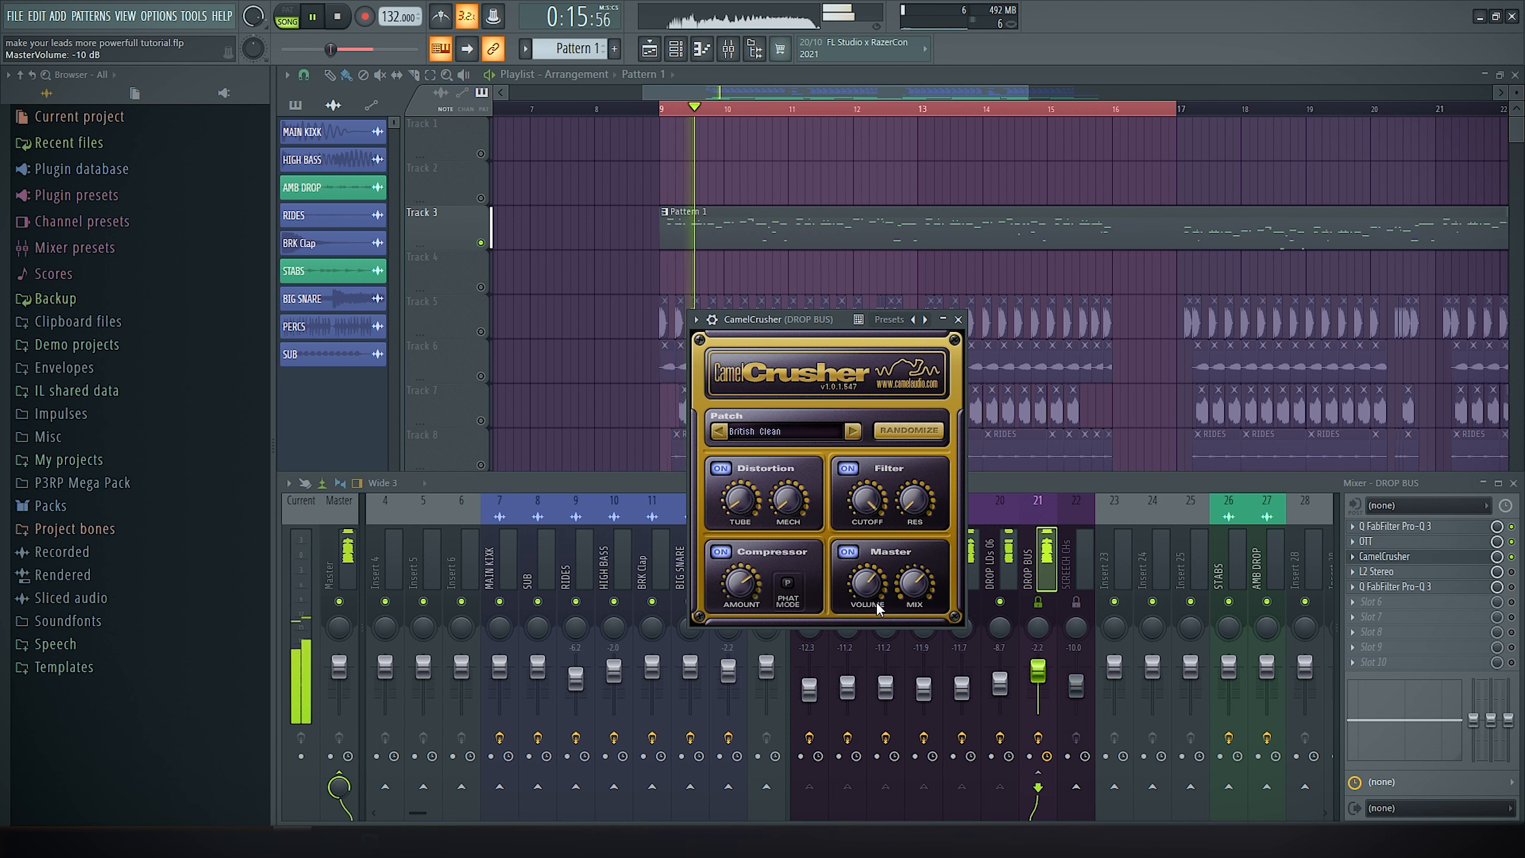
left_click(1413, 557)
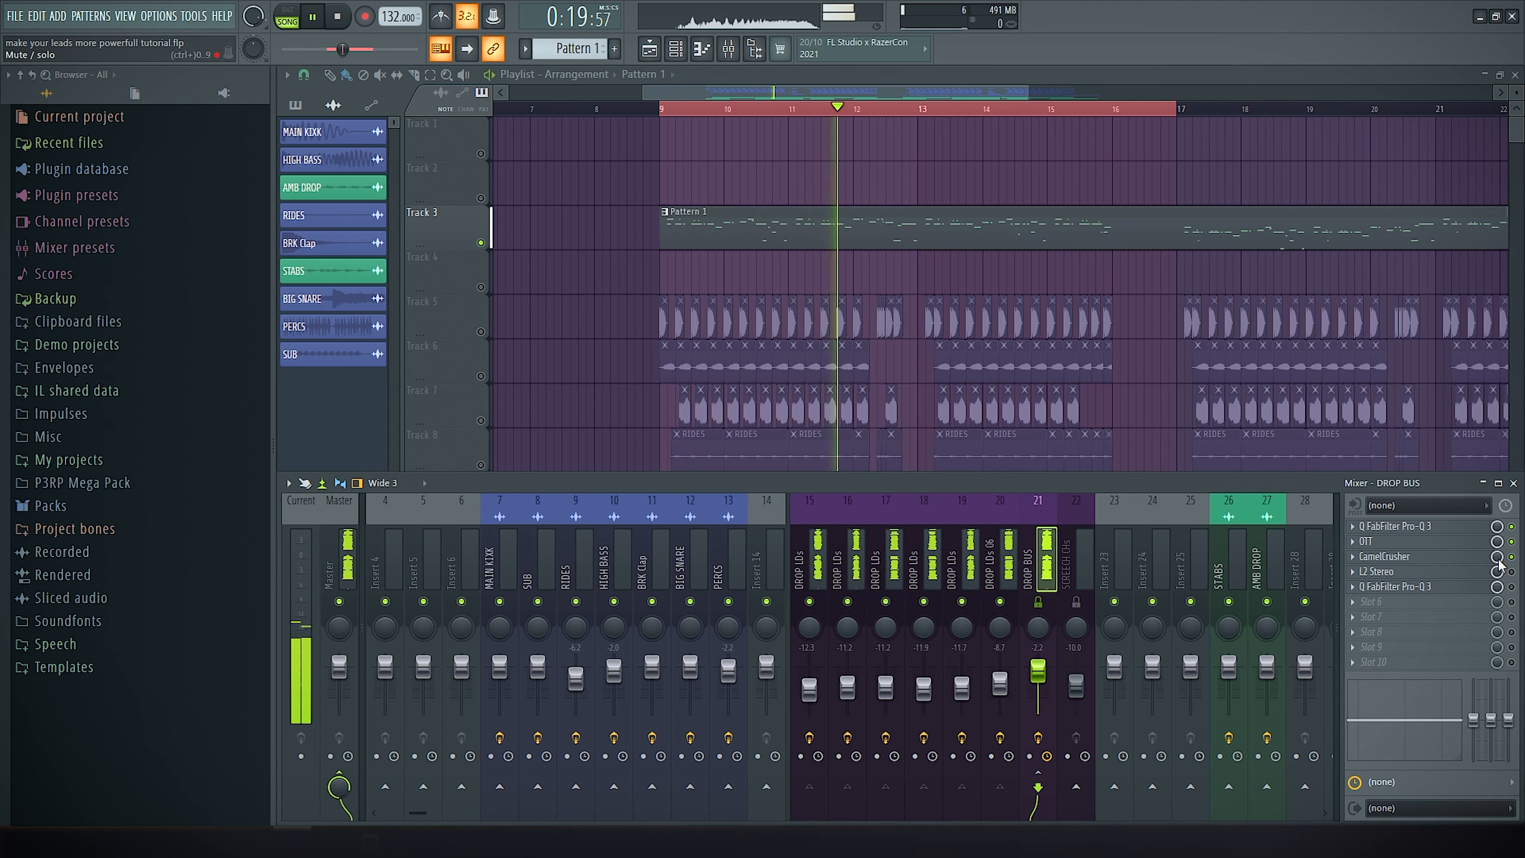
left_click(1386, 556)
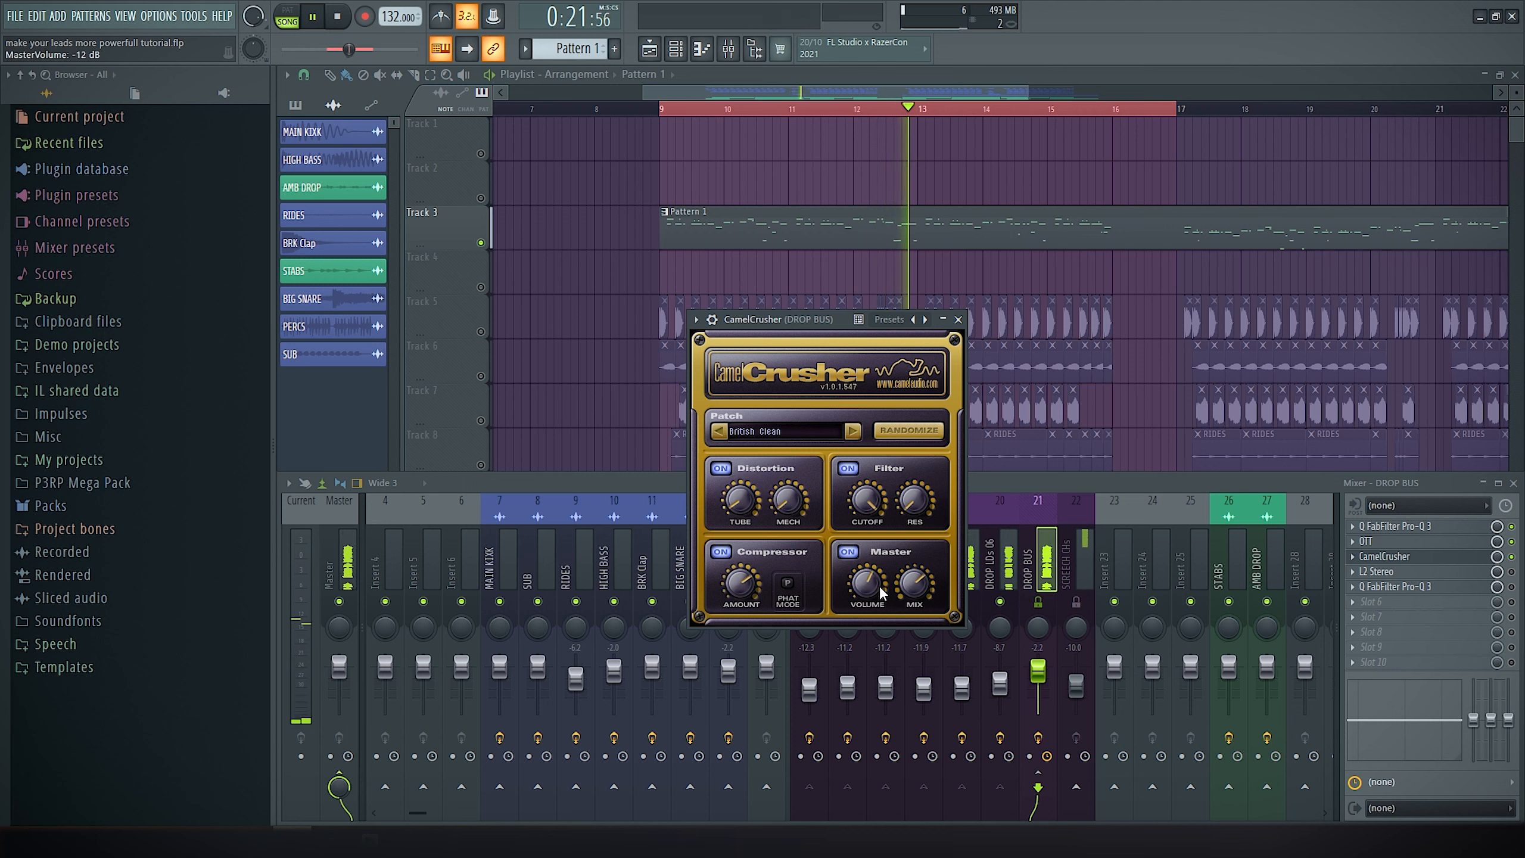
left_click(1393, 557)
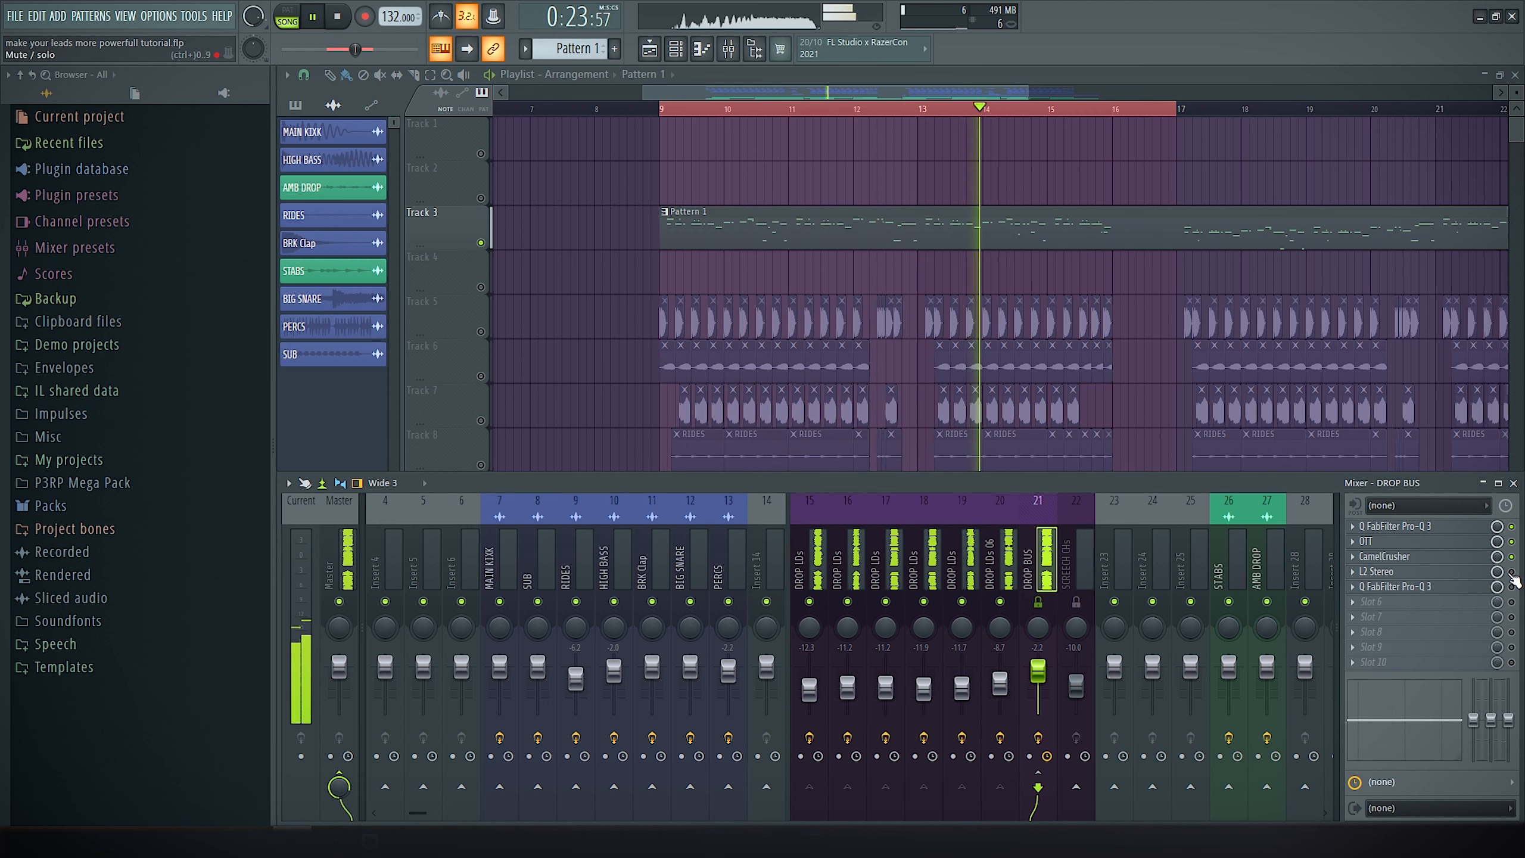
key("space")
Open L2 Stereo on the DROP BUS and audition the loop with threshold at 0.0 dB and out ceiling at -18.1 dB
left_click(1453, 571)
left_click_drag(927, 280, 925, 298)
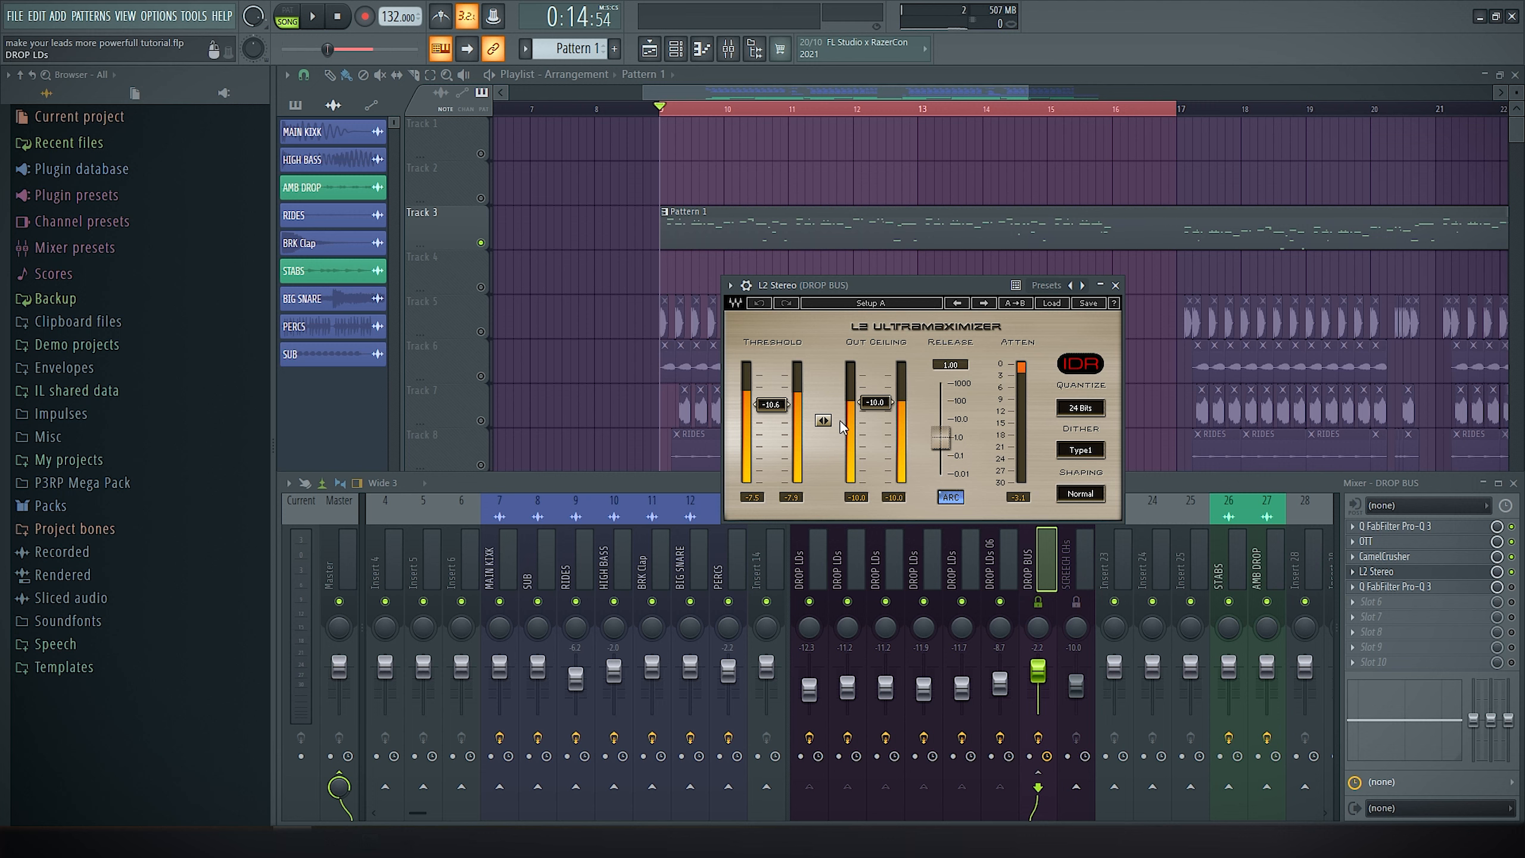
left_click_drag(824, 420, 875, 434)
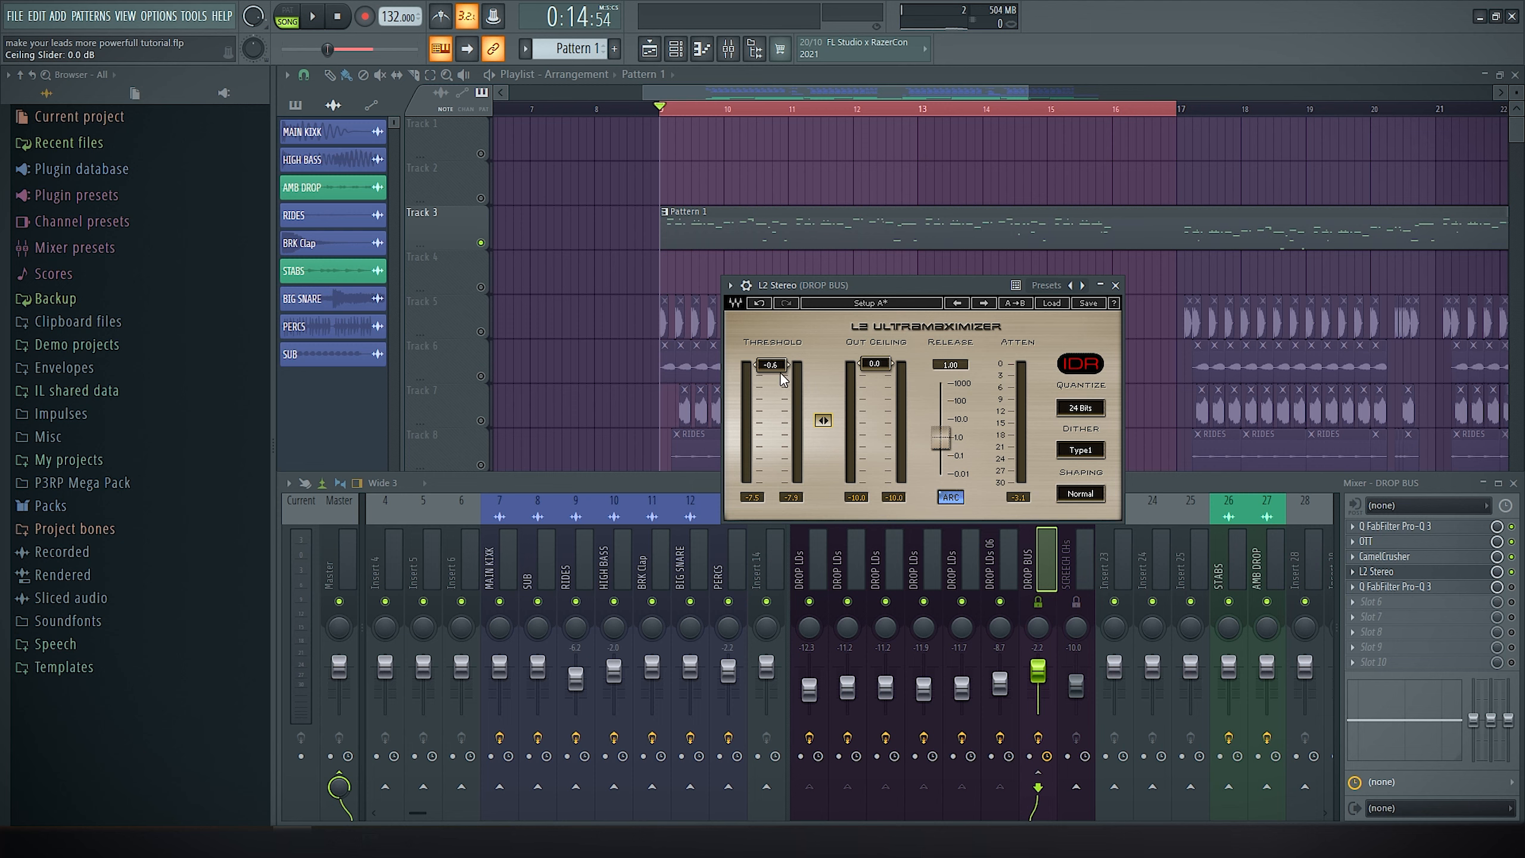
key("space")
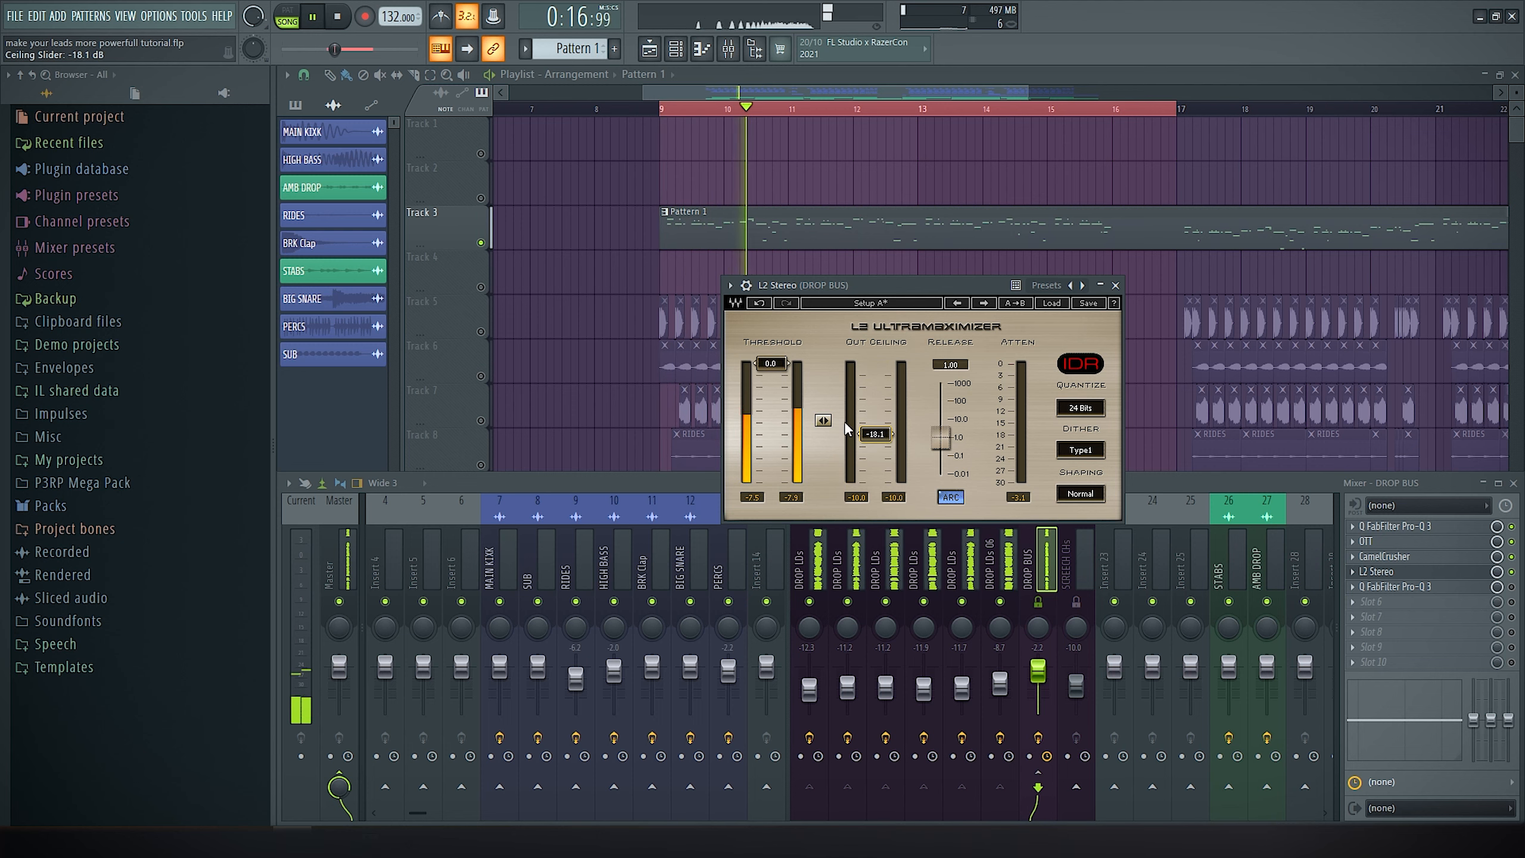
key("space")
Reset L2's out ceiling to 0.0 dB, try lowering the threshold during playback, and return the threshold to 0.0 dB
left_click_drag(874, 433, 874, 362)
mouse_move(771, 362)
left_mouse_down()
mouse_move(771, 474)
mouse_move(779, 369)
left_mouse_up()
key("space")
key("space")
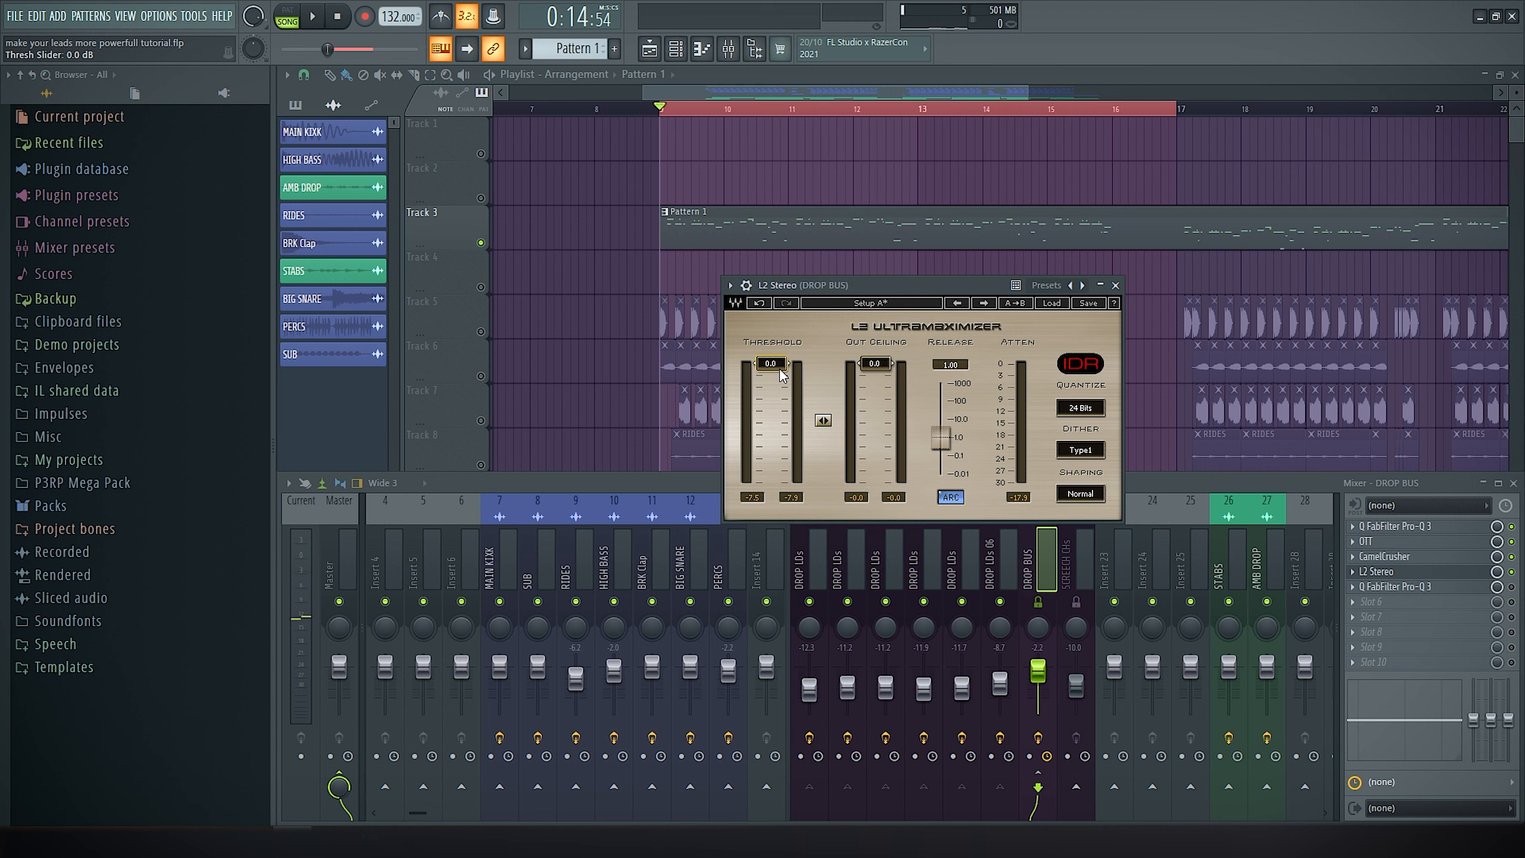
left_click_drag(780, 366, 779, 367)
left_click_drag(821, 277, 770, 308)
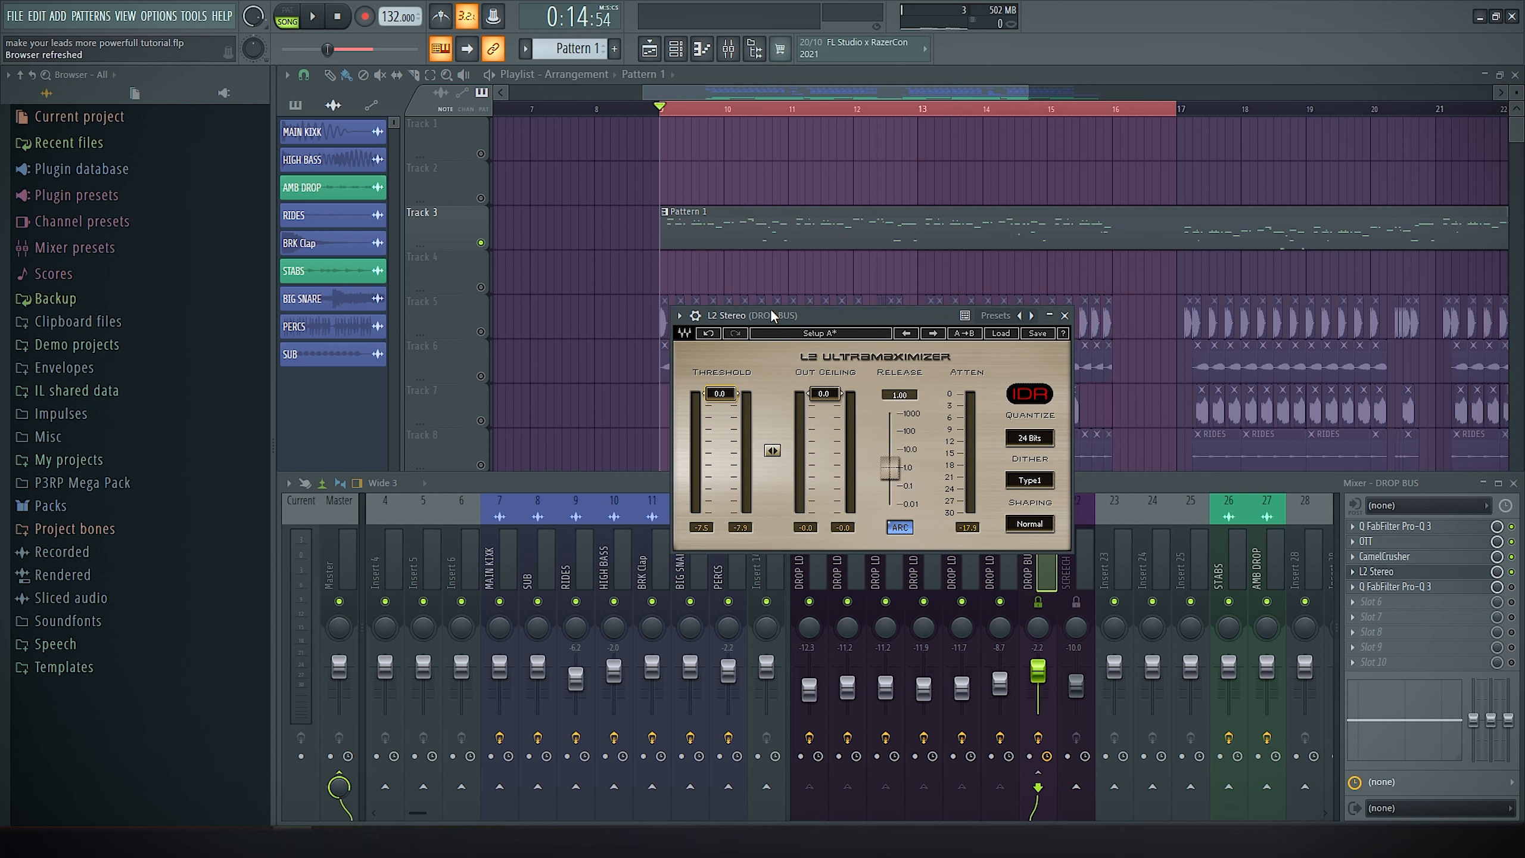
Audition L2 at zero and with its linked threshold and out ceiling lowered together to -17.2 dB
left_click(772, 451)
mouse_move(823, 394)
left_mouse_down()
mouse_move(823, 457)
mouse_move(823, 394)
left_mouse_up()
key("space")
key("space")
key("space")
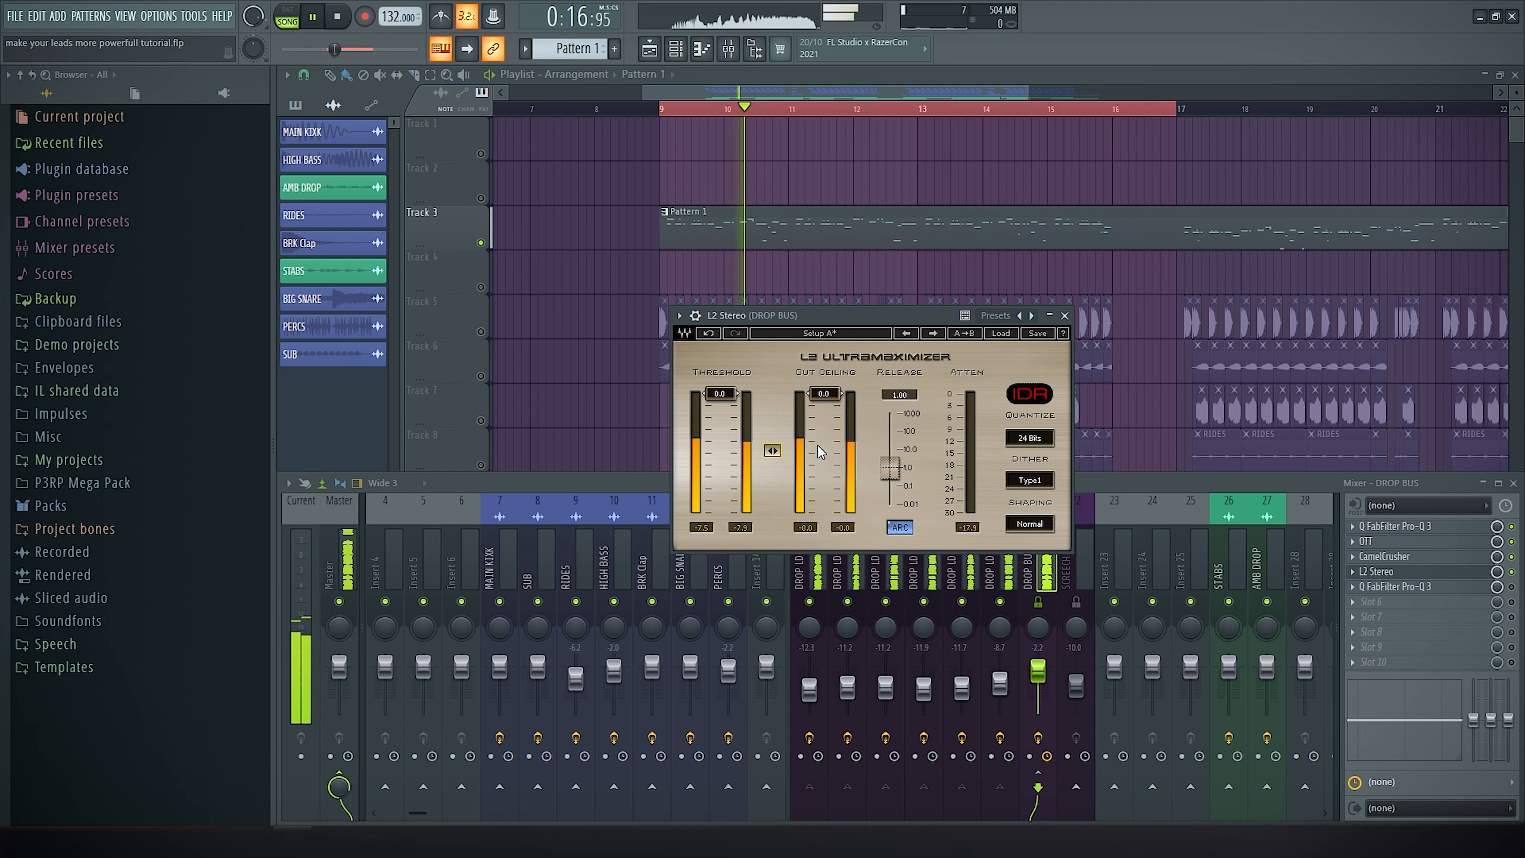
key("space")
left_click_drag(794, 441, 823, 461)
key("space")
key("space")
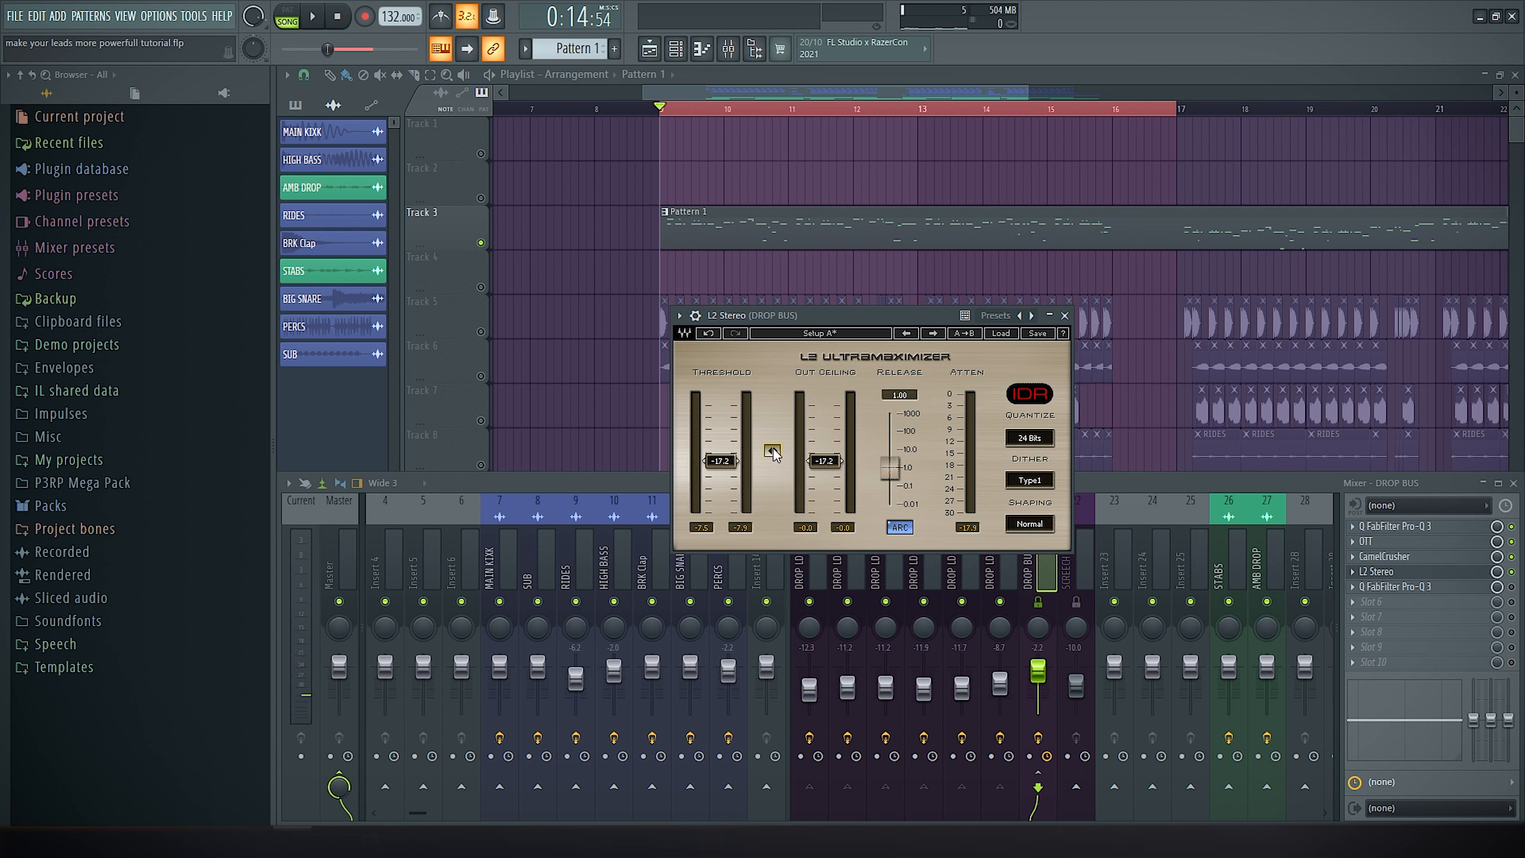
Set L2's linked threshold and out ceiling together to -10.0 dB and audition the loop
mouse_move(773, 447)
left_mouse_down()
mouse_move(773, 417)
mouse_move(772, 446)
left_mouse_up()
key("space")
key("space")
key("space")
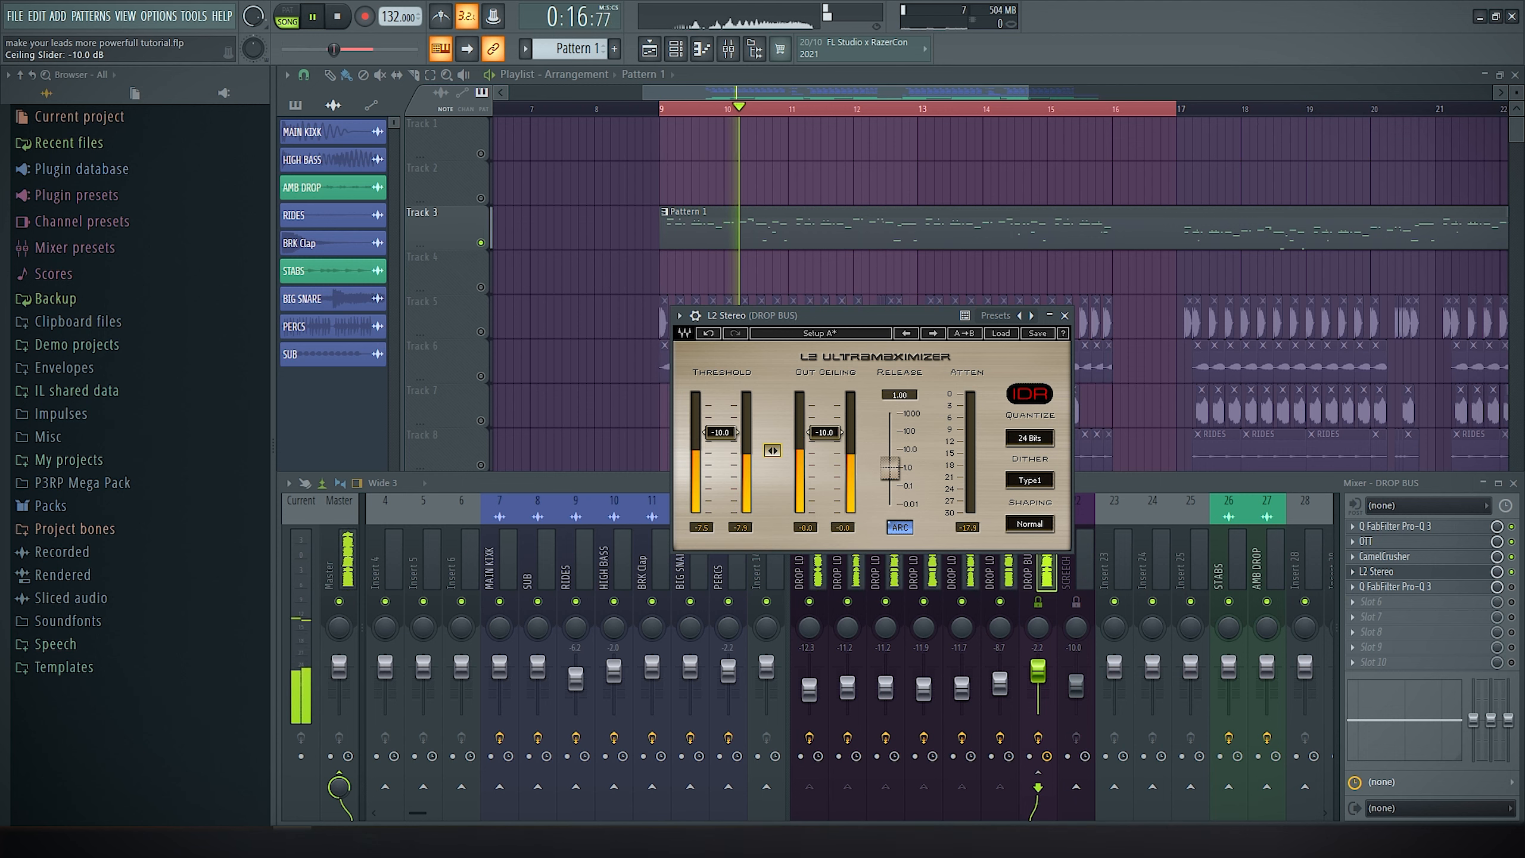
key("space")
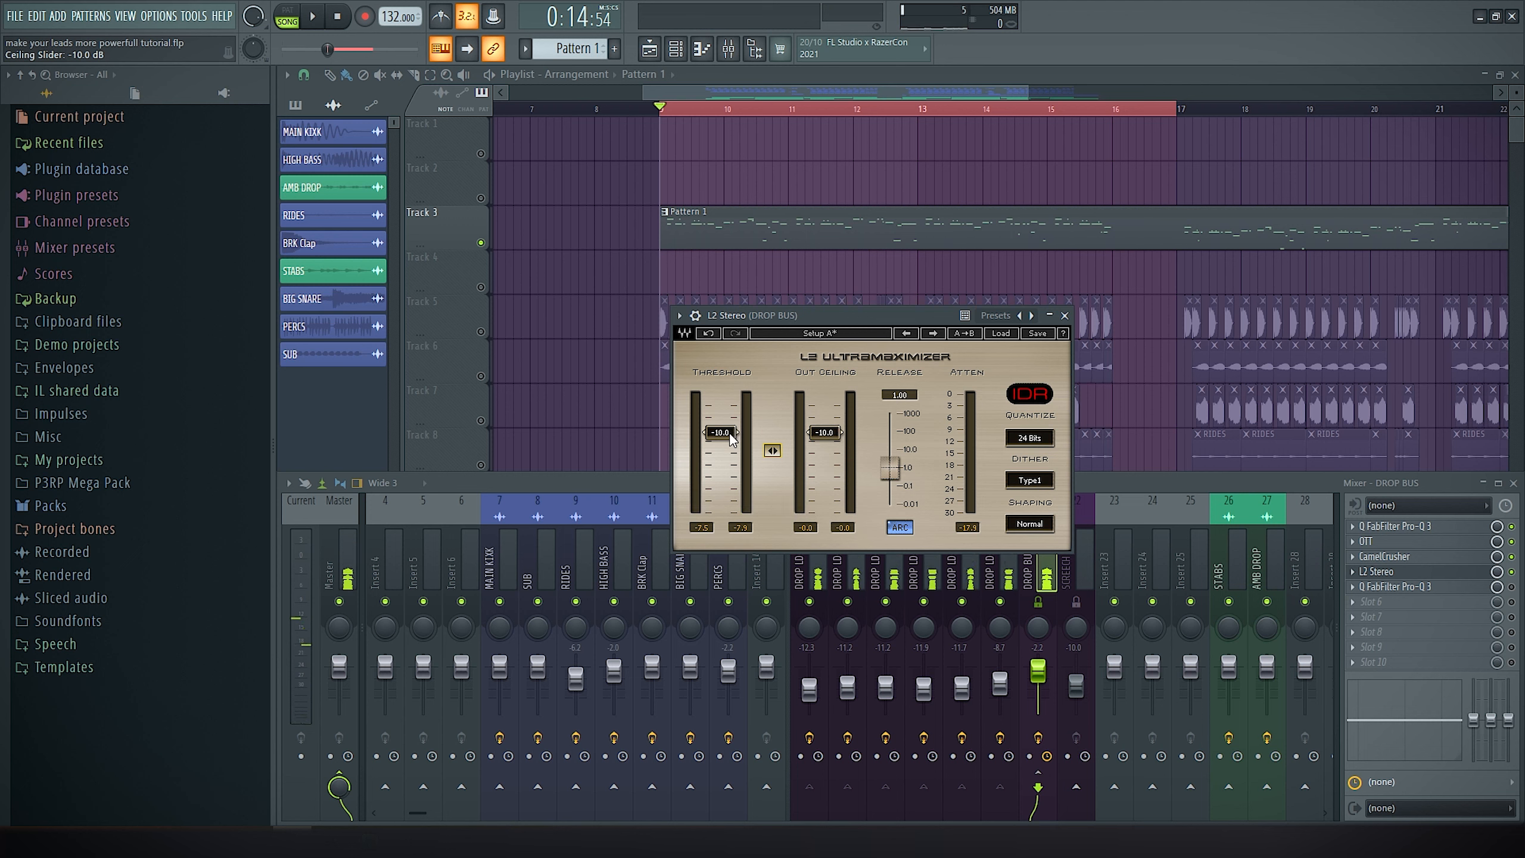
Set L2's threshold to about -10.5 dB and its out ceiling to -9.0 dB while playing the loop, and close L2
left_click_drag(732, 439, 732, 440)
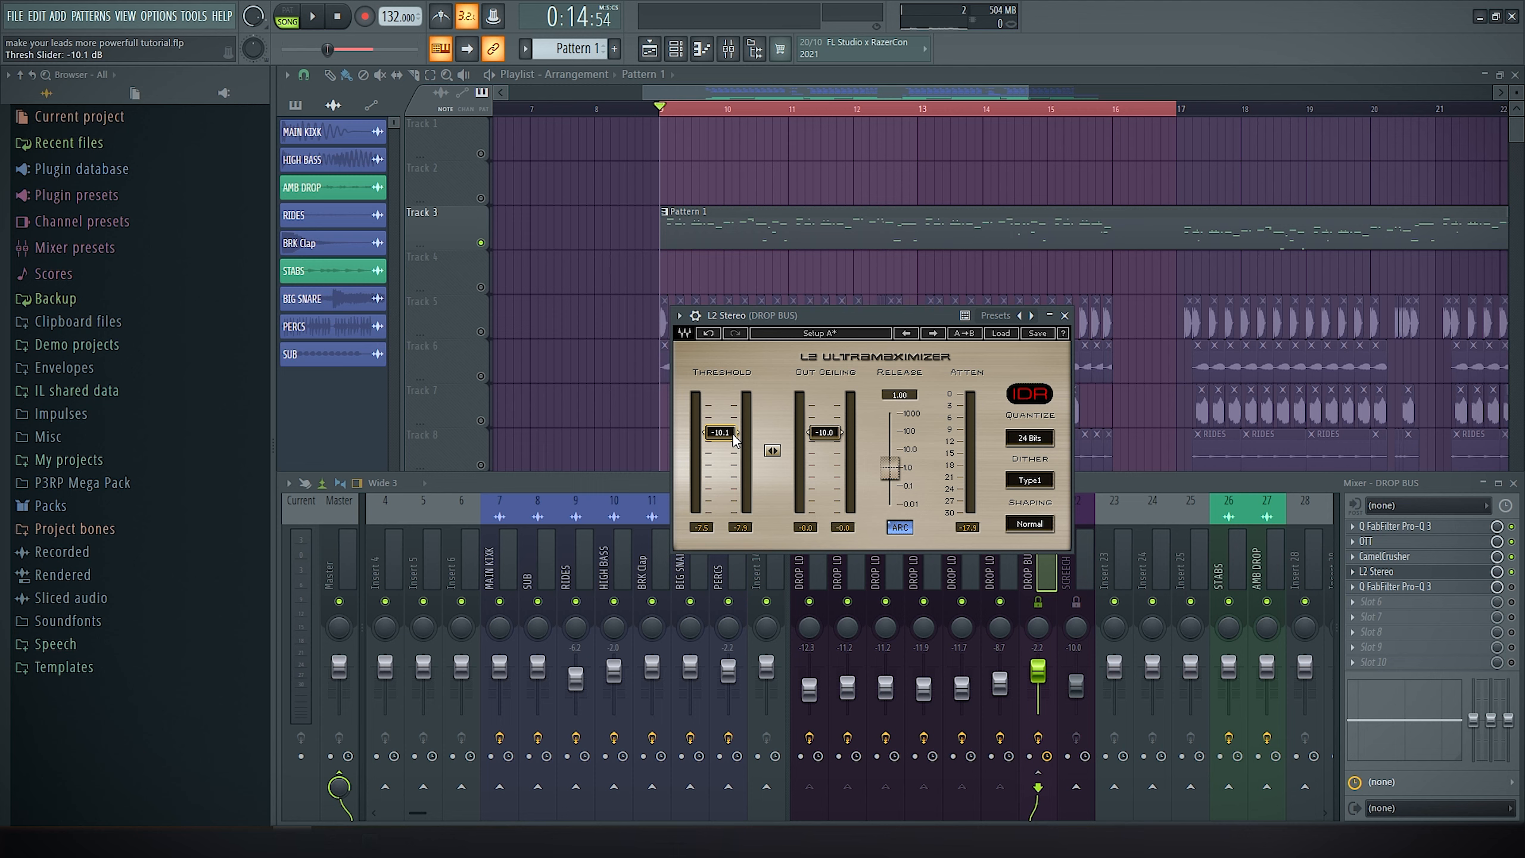
key("space")
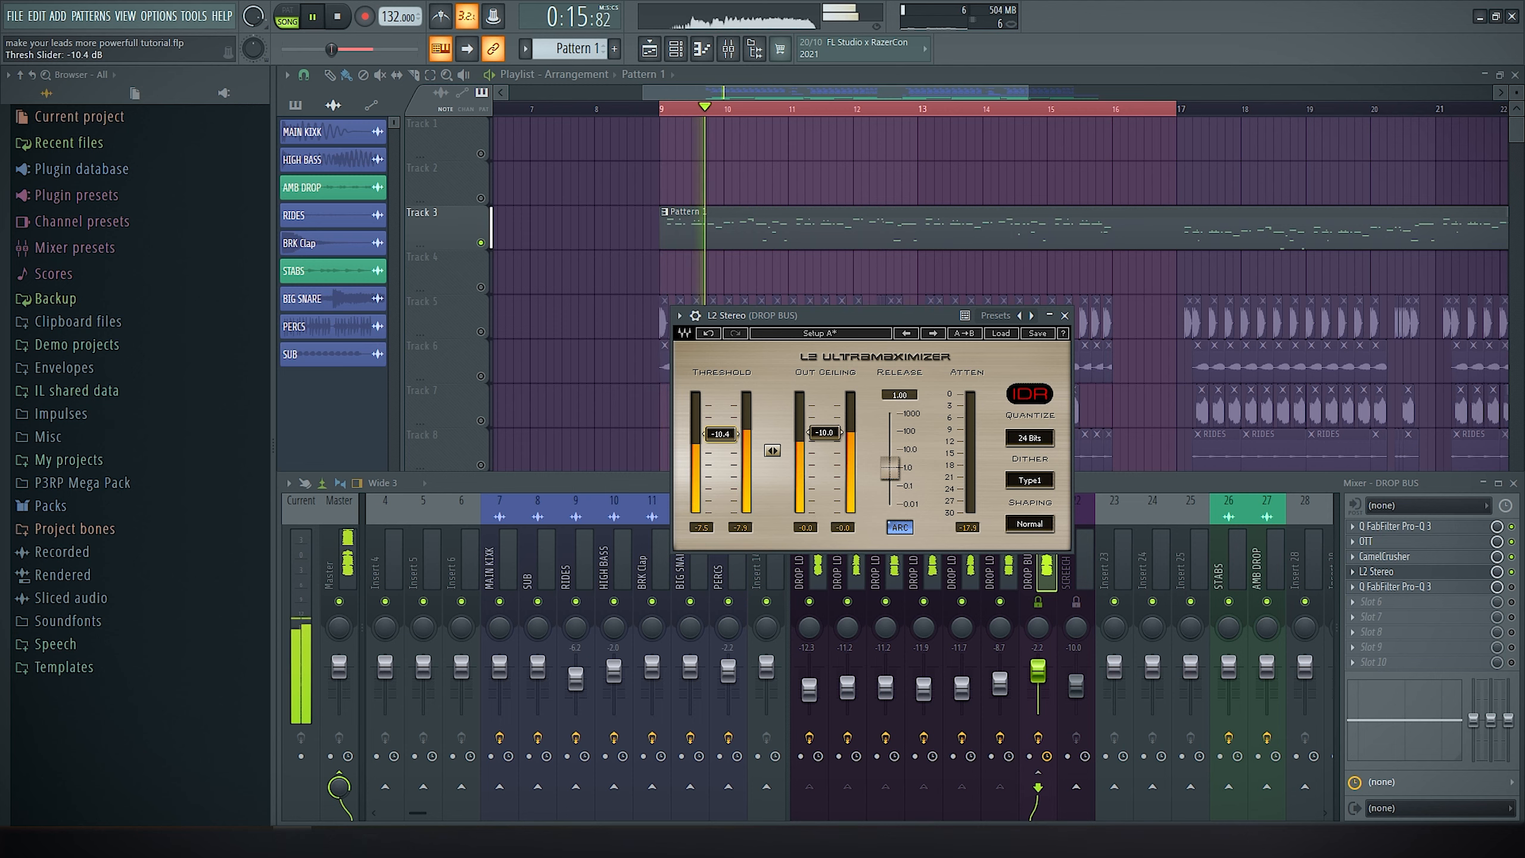
left_click_drag(824, 432, 824, 428)
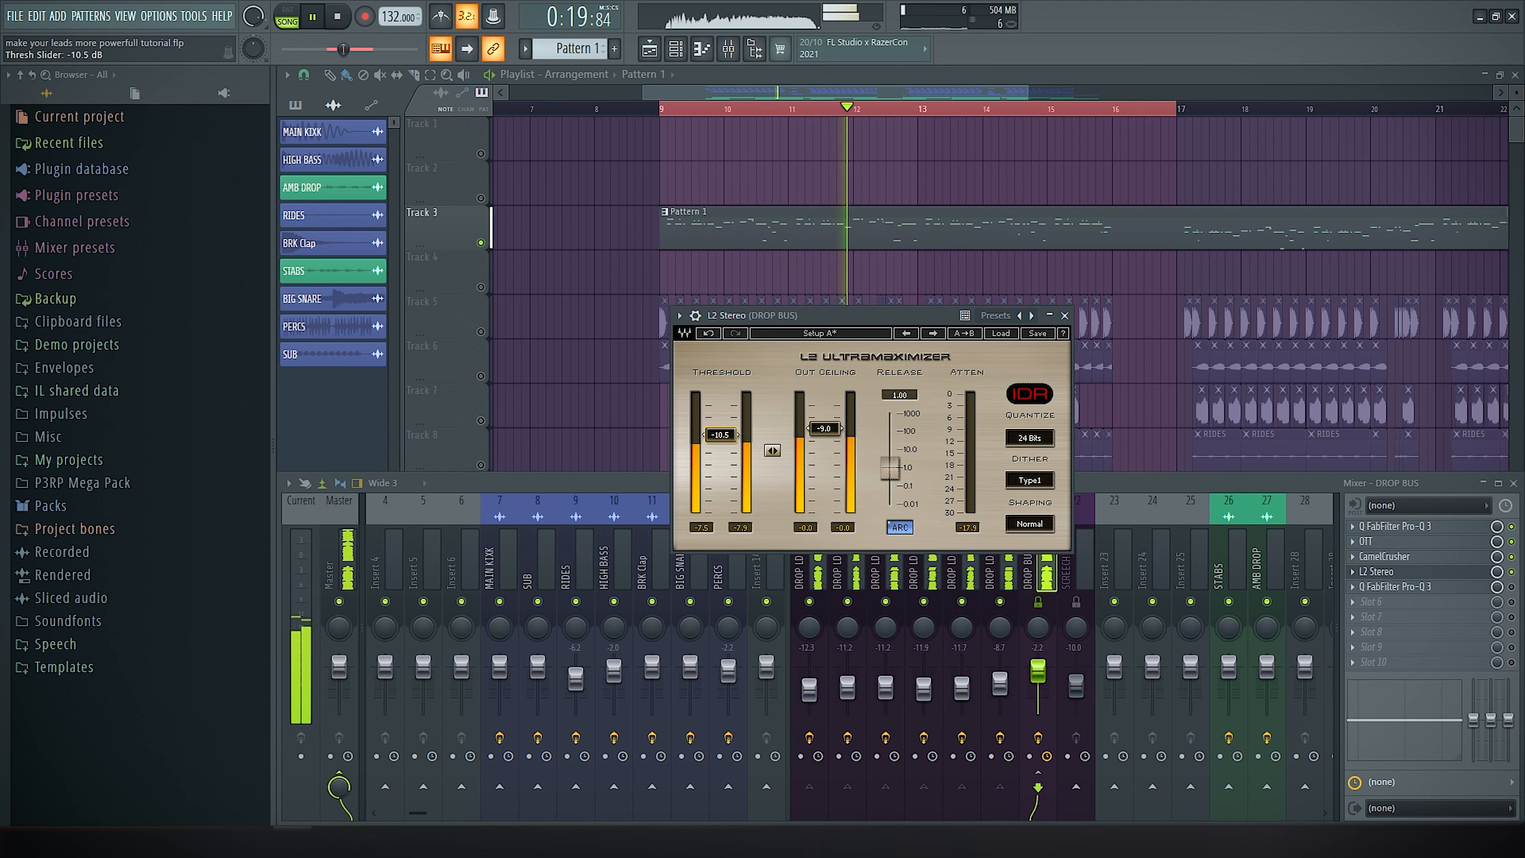
left_click_drag(720, 433, 720, 435)
left_click(1393, 572)
key("space")
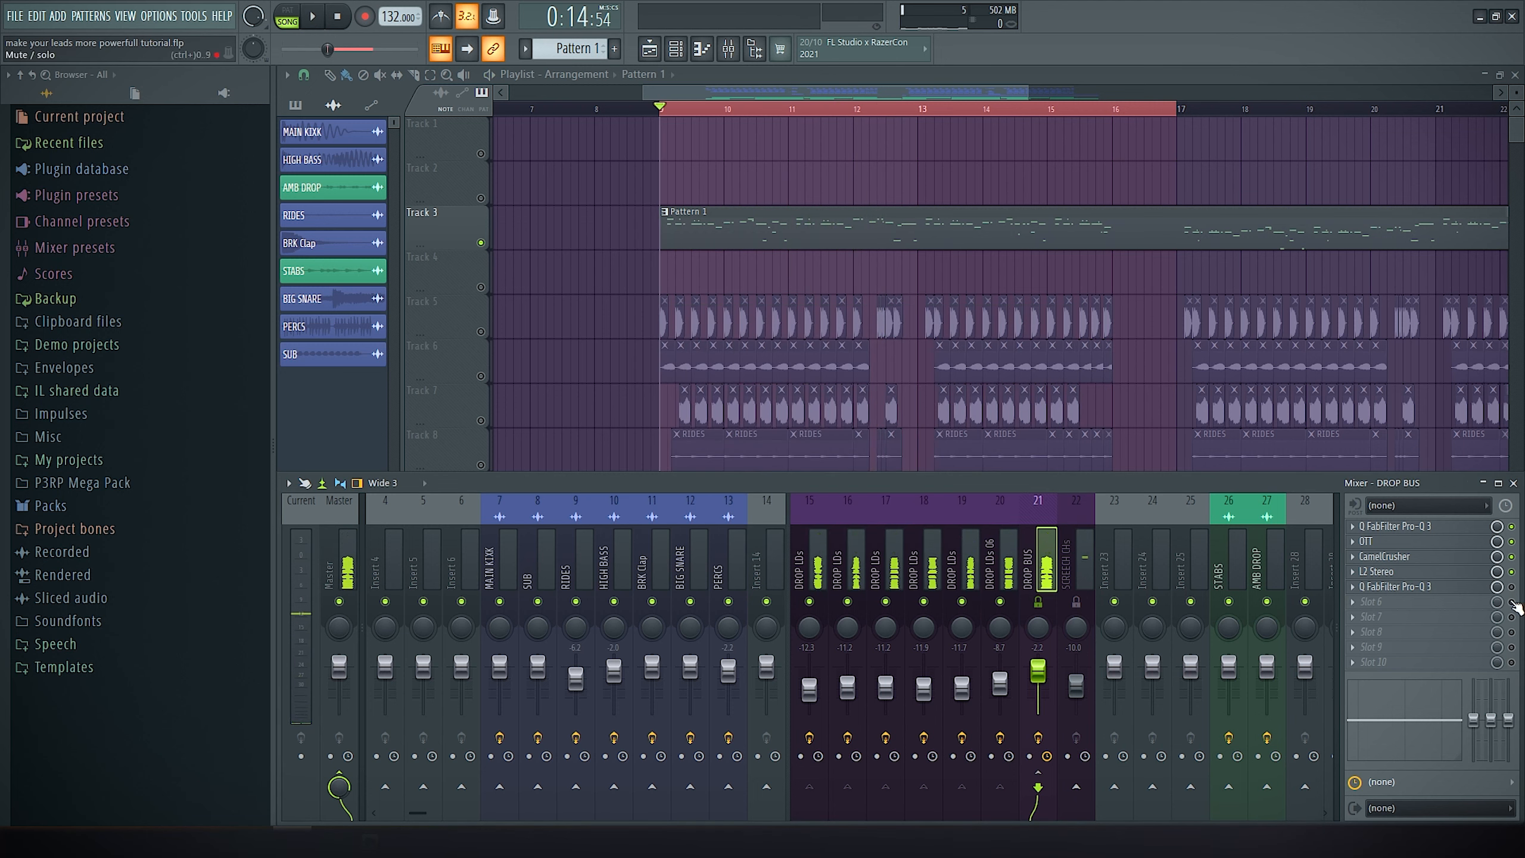
Compare the loop with L2 Stereo bypassed and enabled on the DROP BUS
key("space")
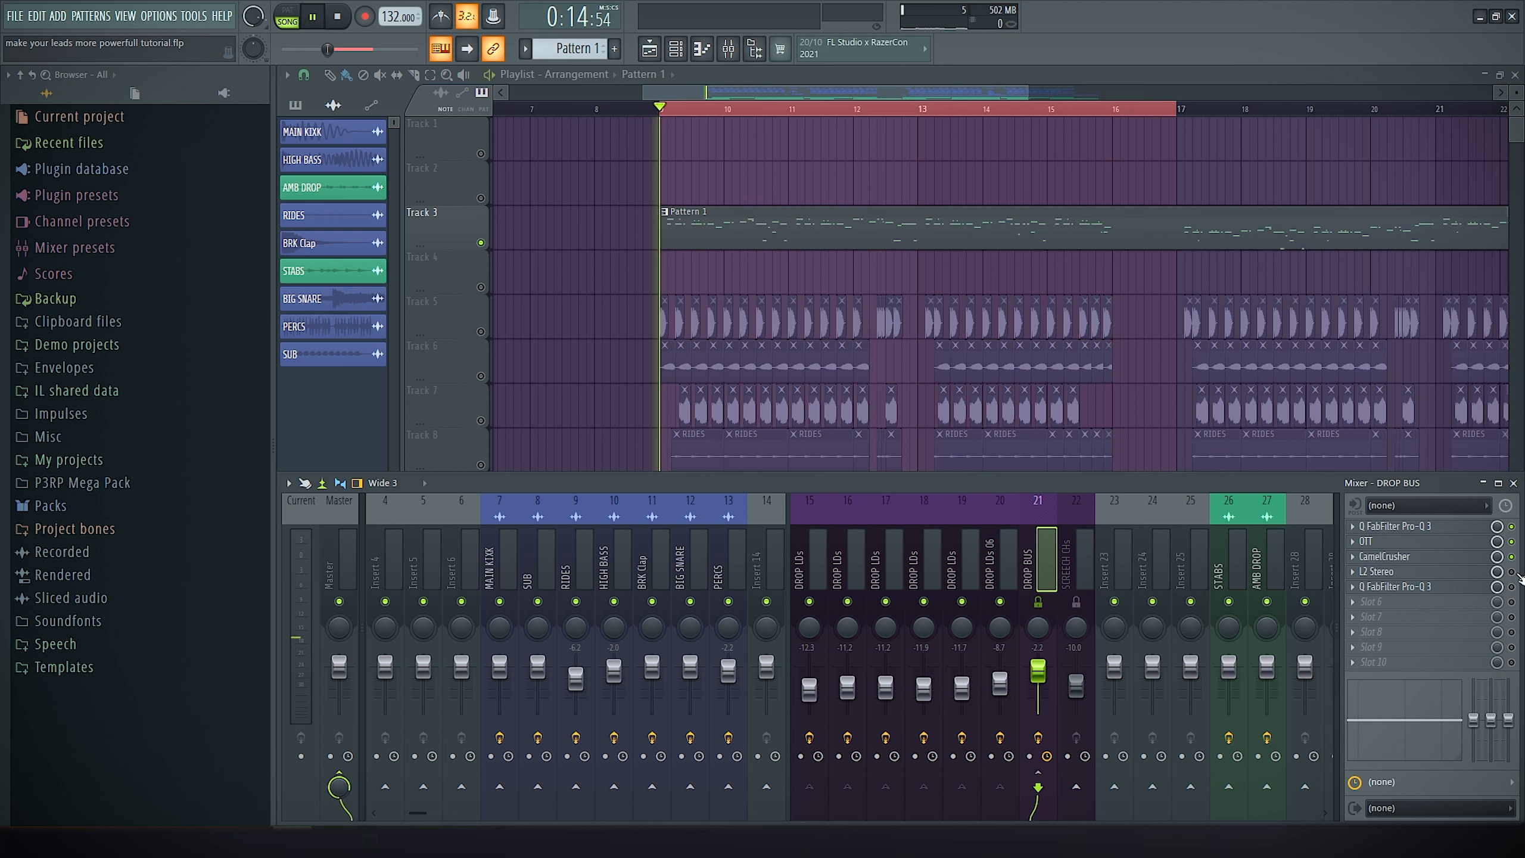
key("space")
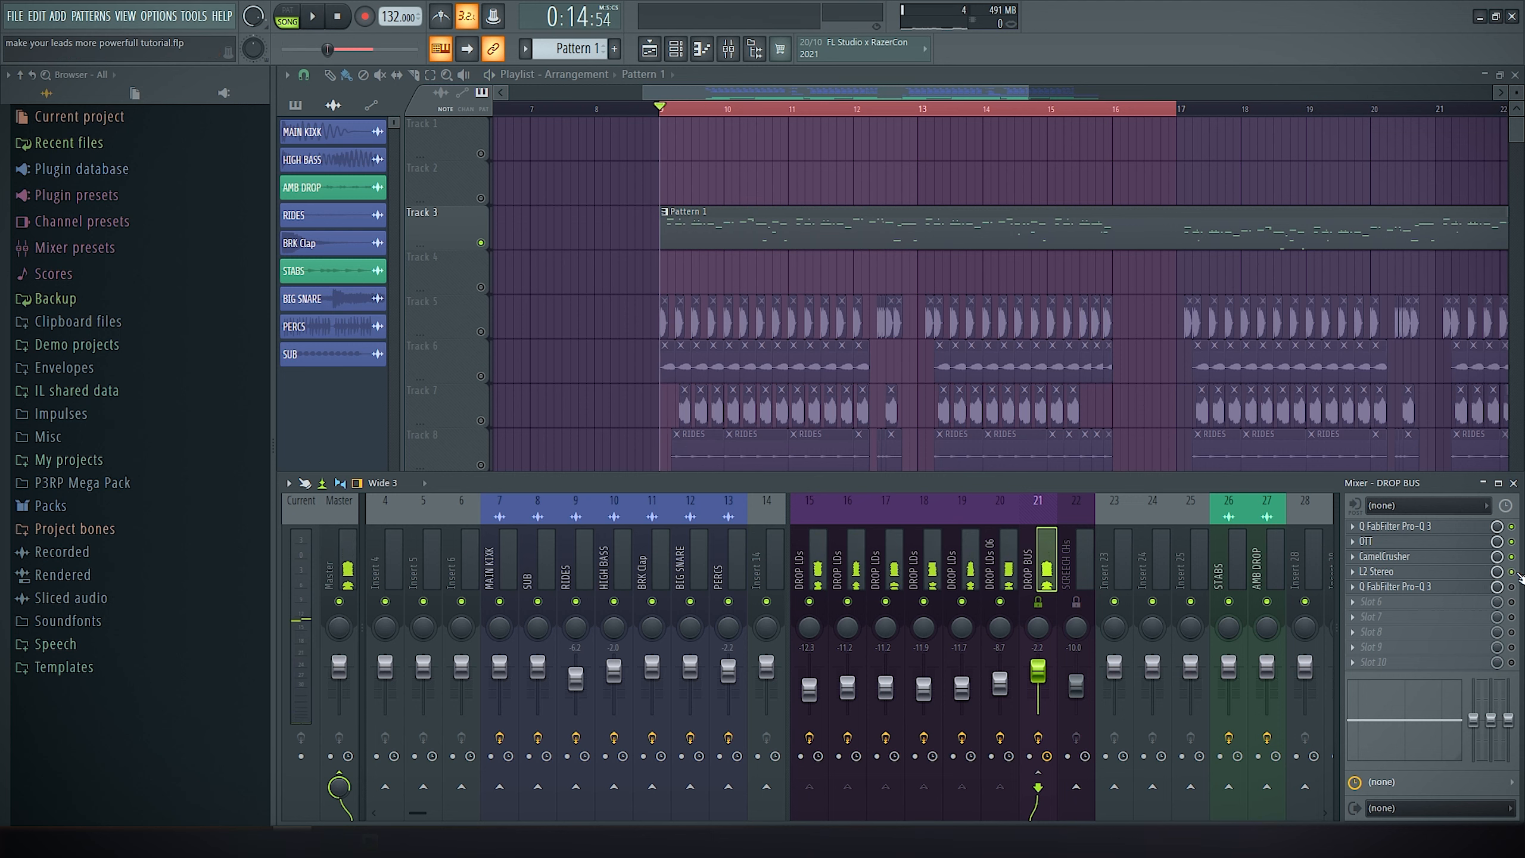
key("space")
key("space")
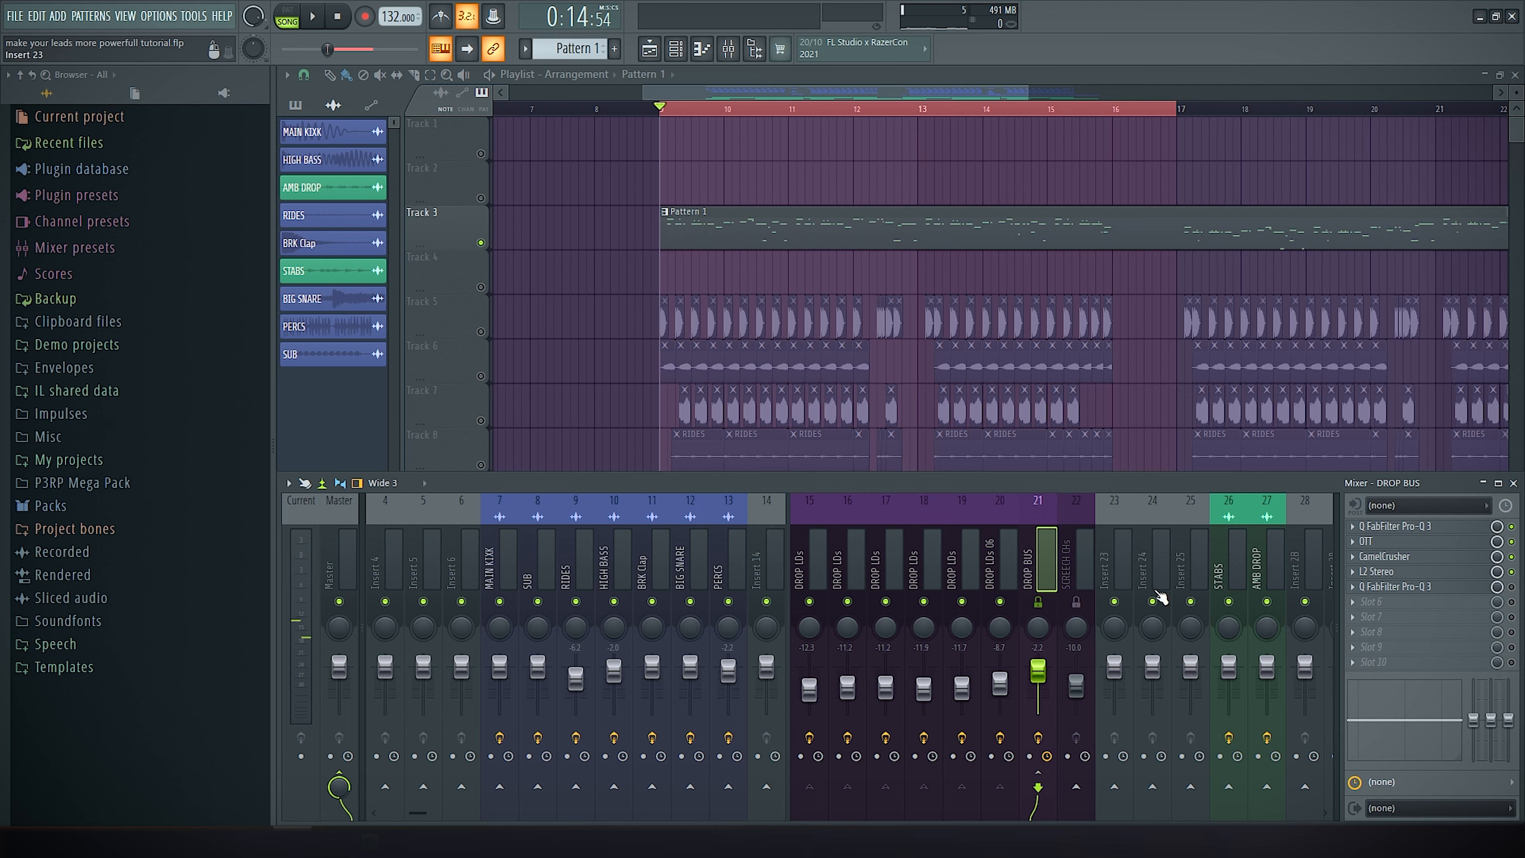
Open the last Pro-Q 3 on the DROP BUS, look briefly at CamelCrusher, and close CamelCrusher again
left_click(1438, 588)
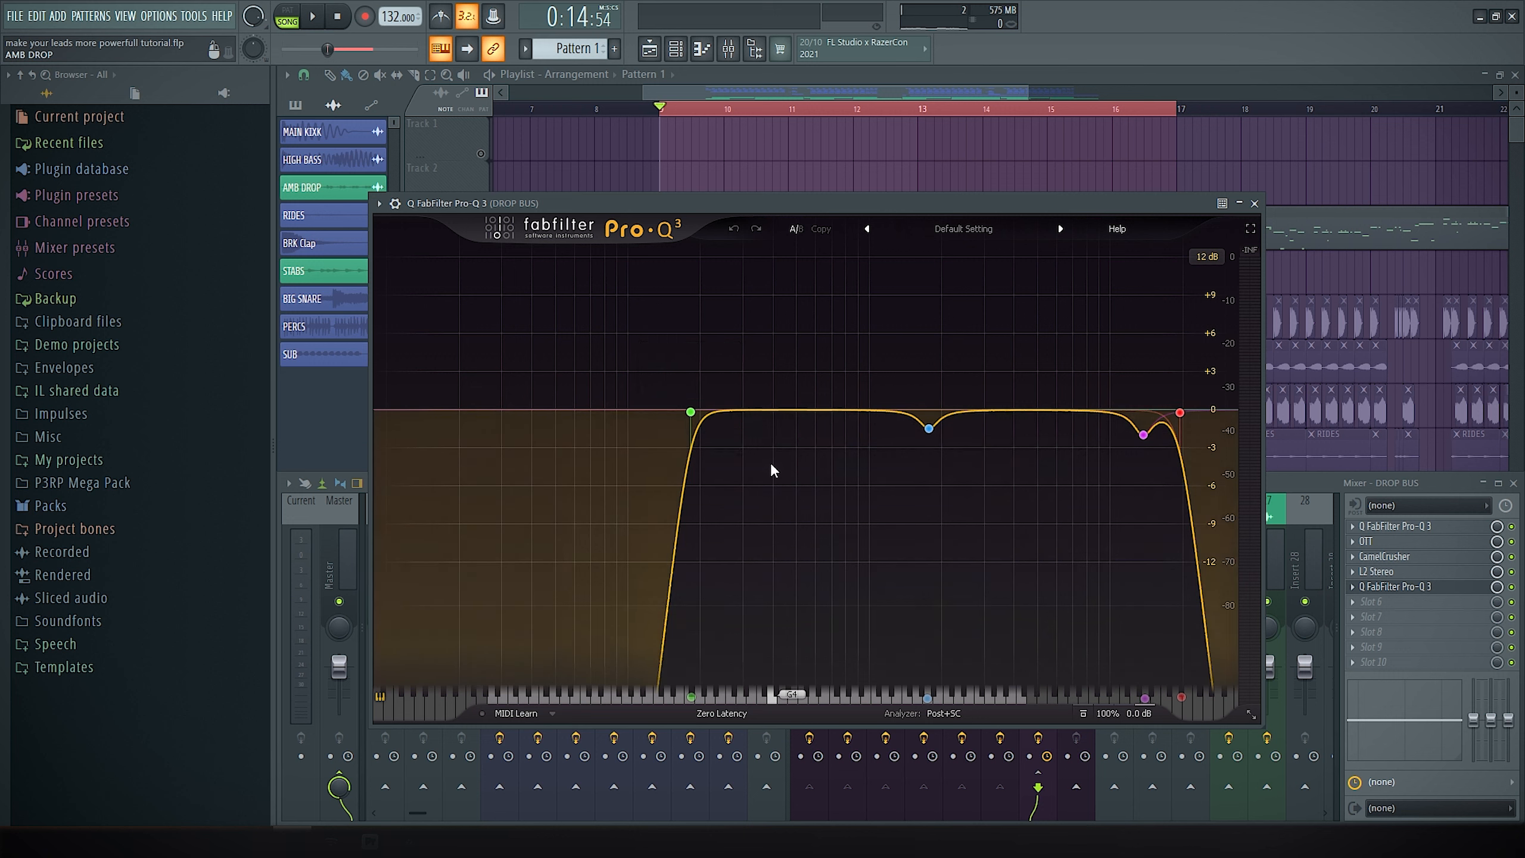
left_click(1383, 556)
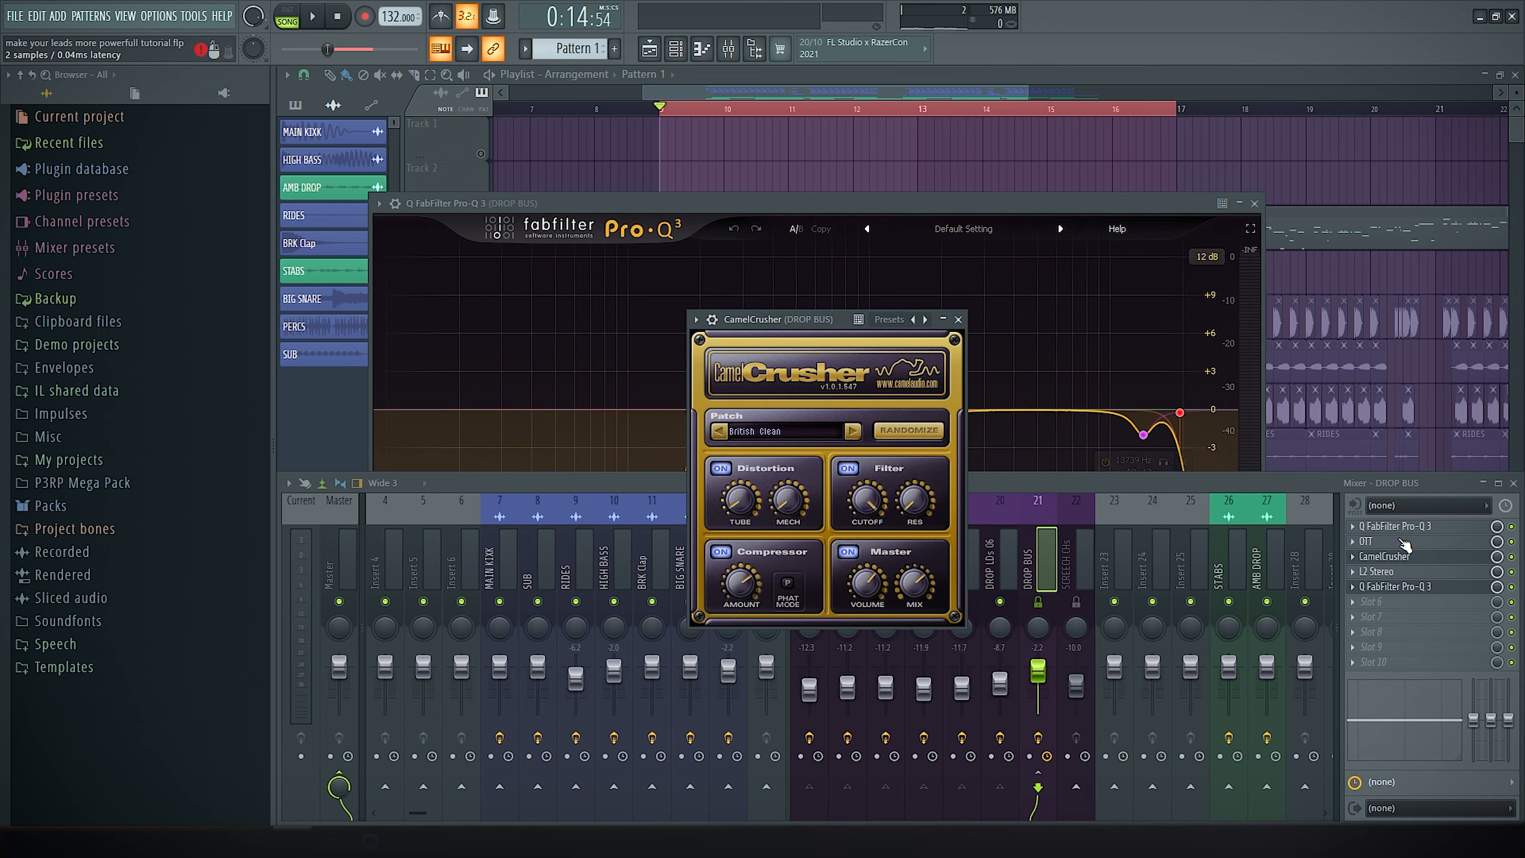
left_click_drag(780, 320, 789, 318)
key("Escape")
left_click_drag(844, 205, 869, 205)
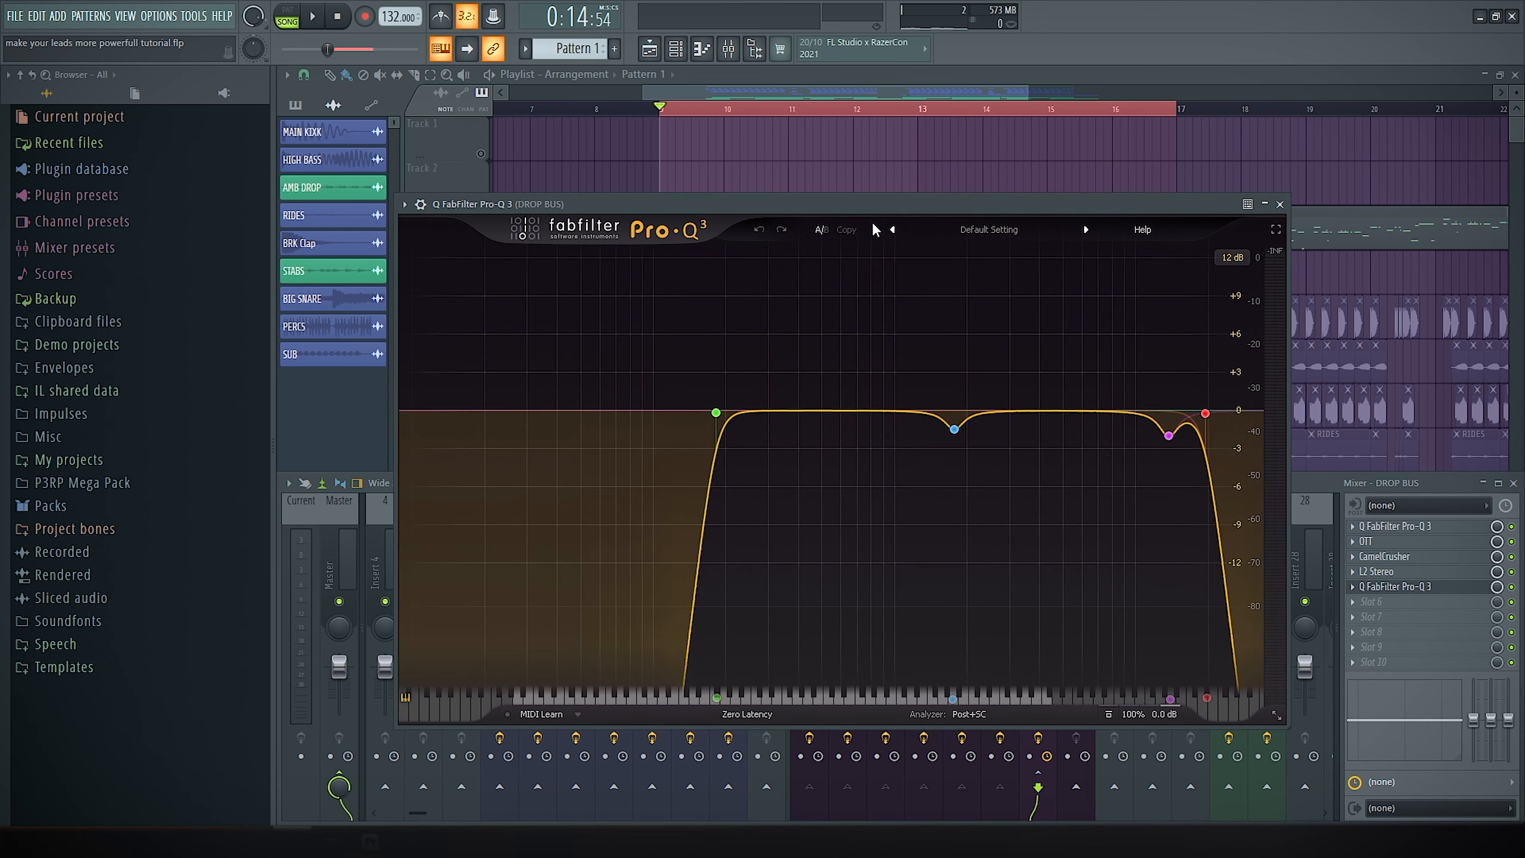
Bypass the low cut band of the final Pro-Q 3, audition the loop without it, and re-enable the band
mouse_move(763, 430)
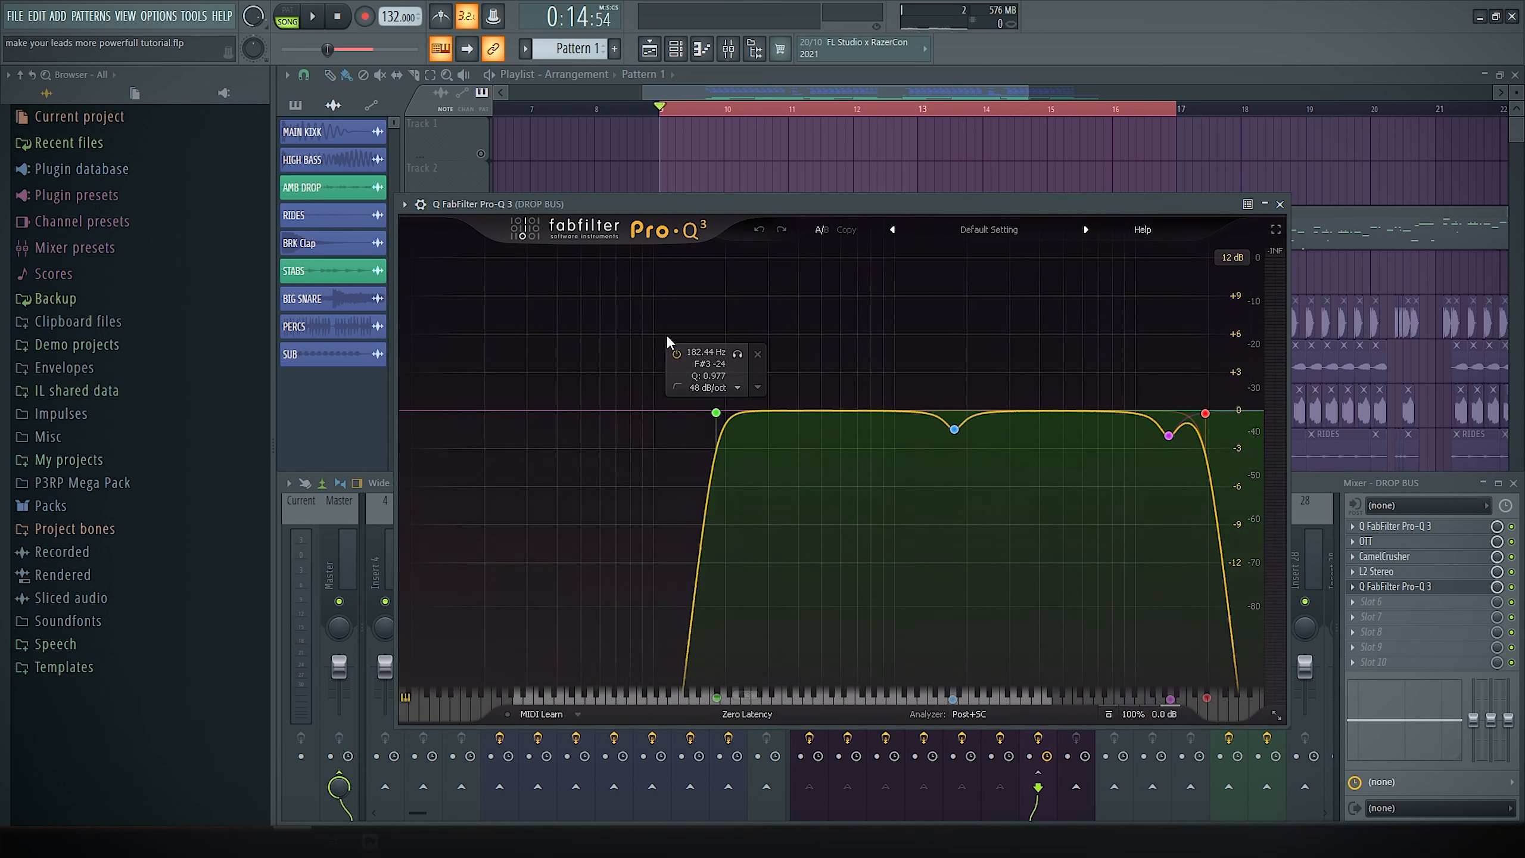
left_click(676, 353)
key("space")
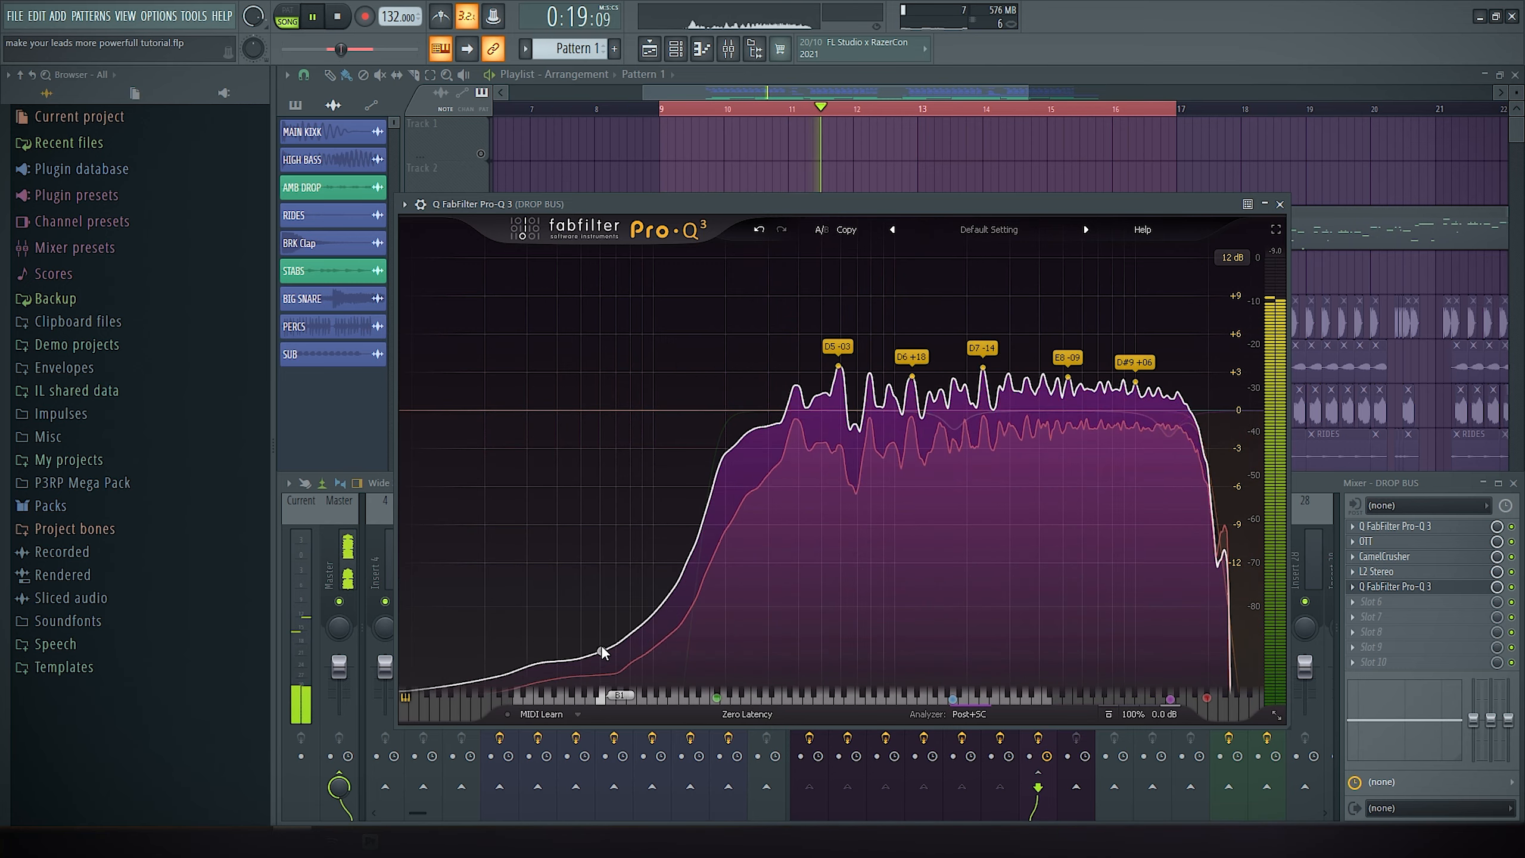
key("space")
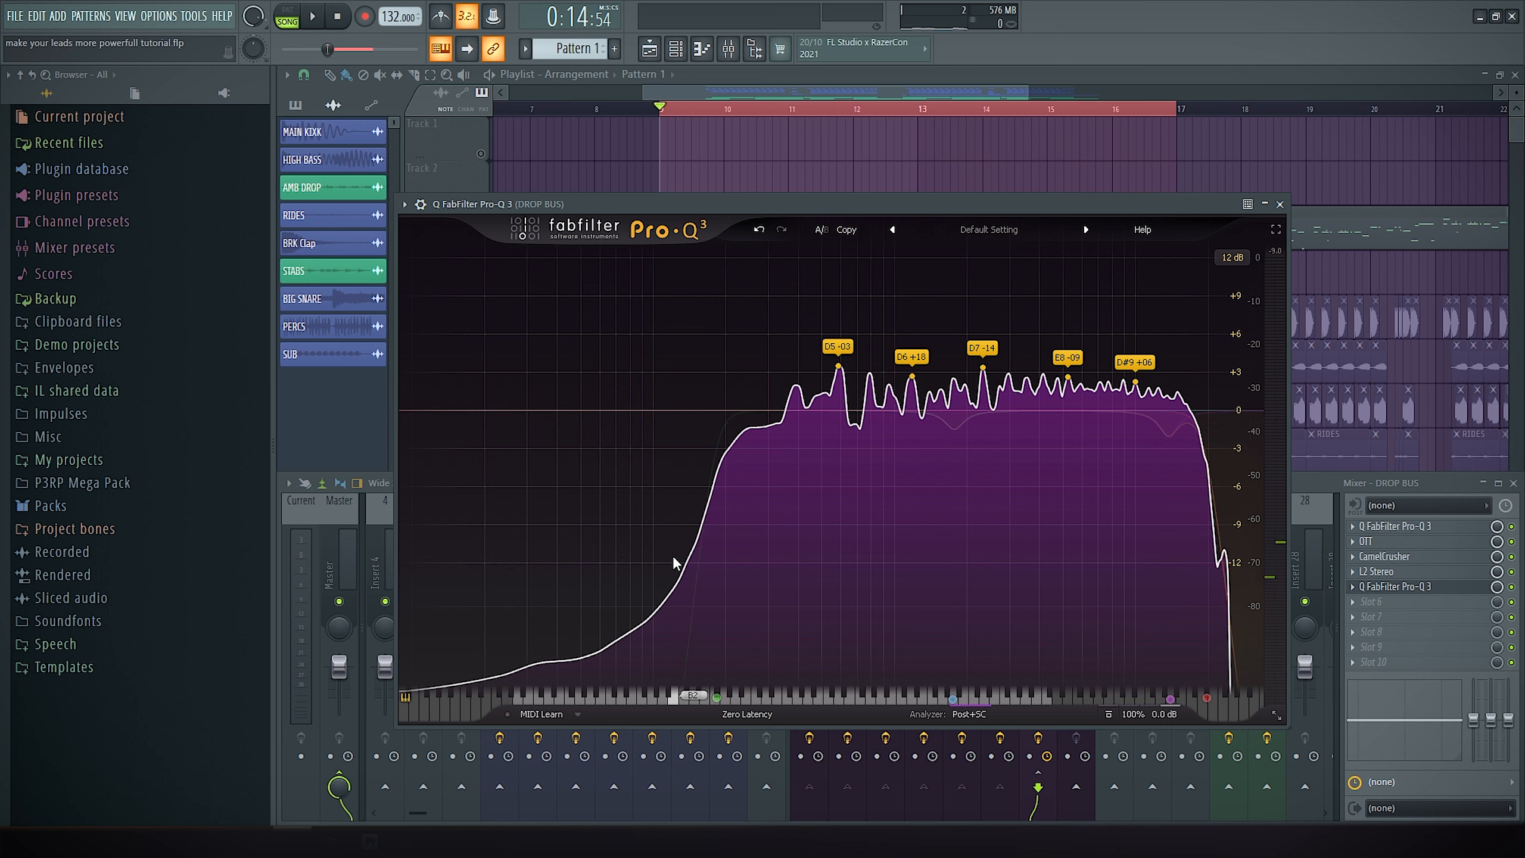
mouse_move(662, 390)
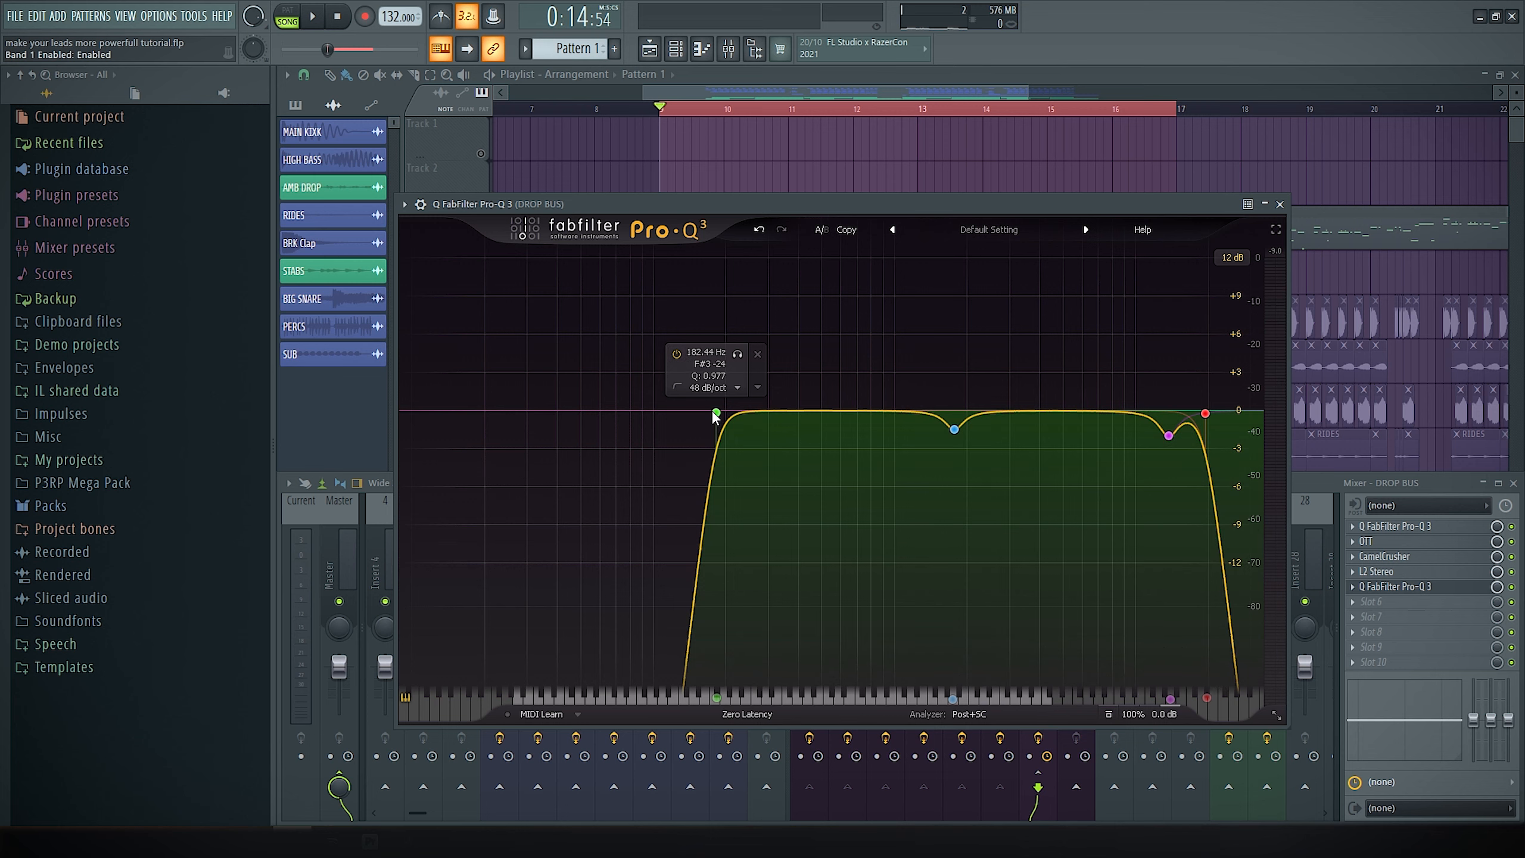
Solo the low cut band during loop playback to hear what it removes, and turn the solo off
left_click(737, 355)
key("space")
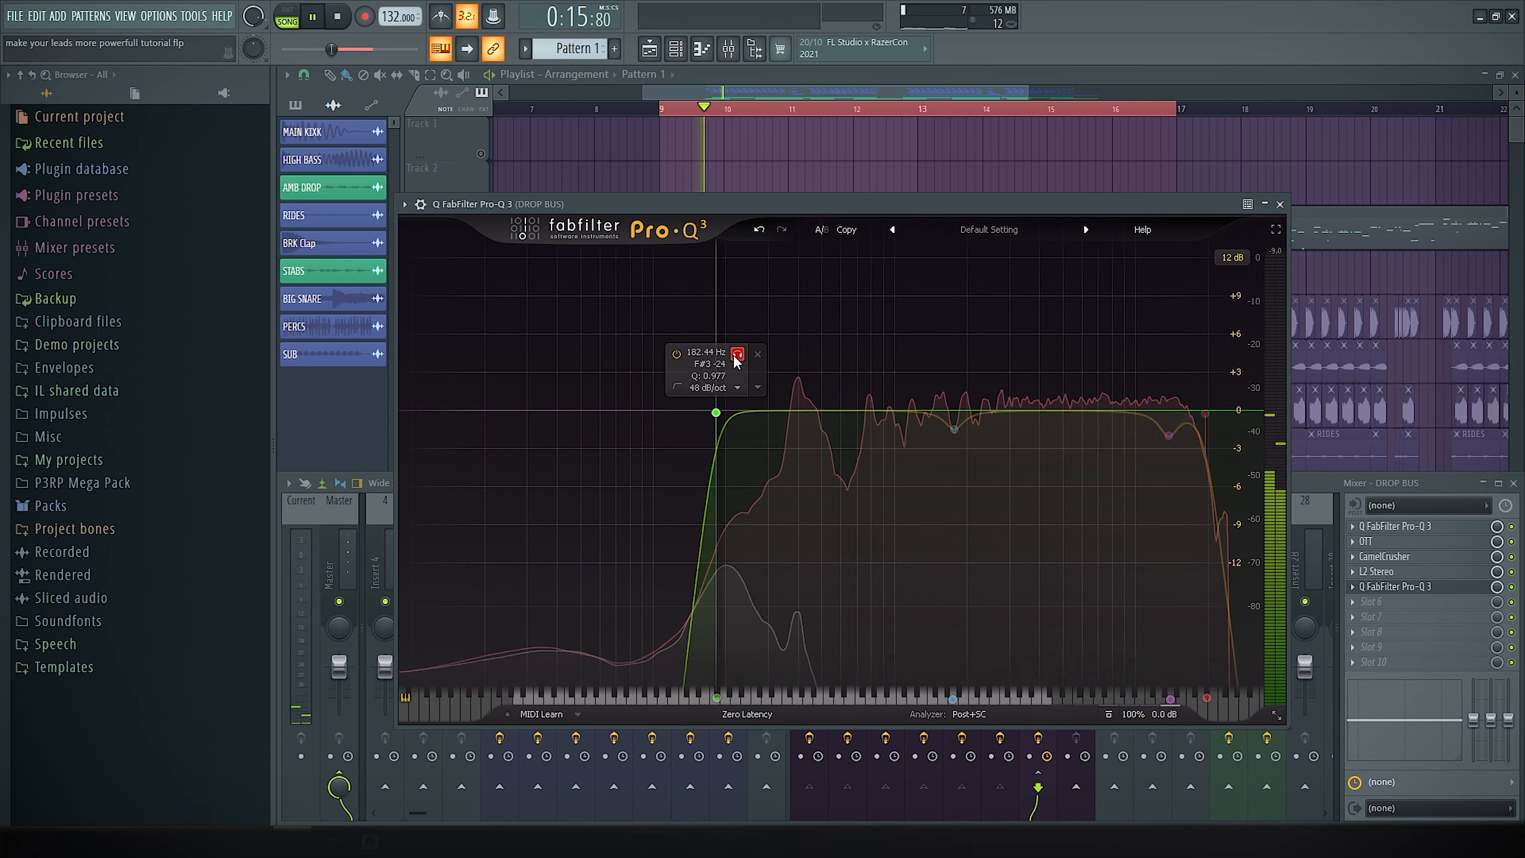
left_click(736, 357)
key("space")
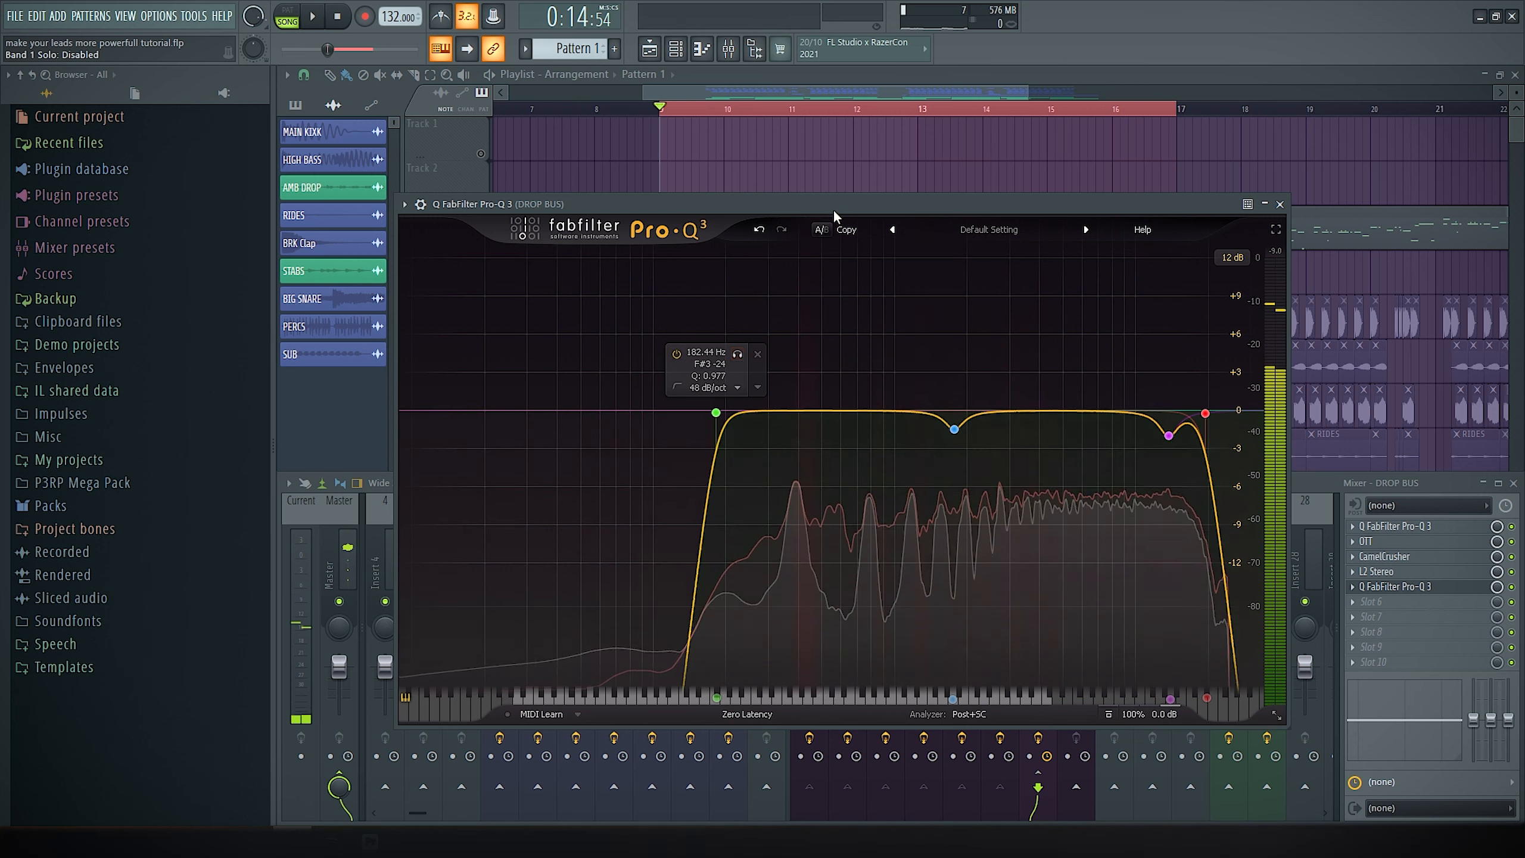
Clear the playlist's loop selection and set the playback position to bar 17
key("Escape")
key("Escape")
scroll(871, 155, "right", 4)
left_click(837, 110)
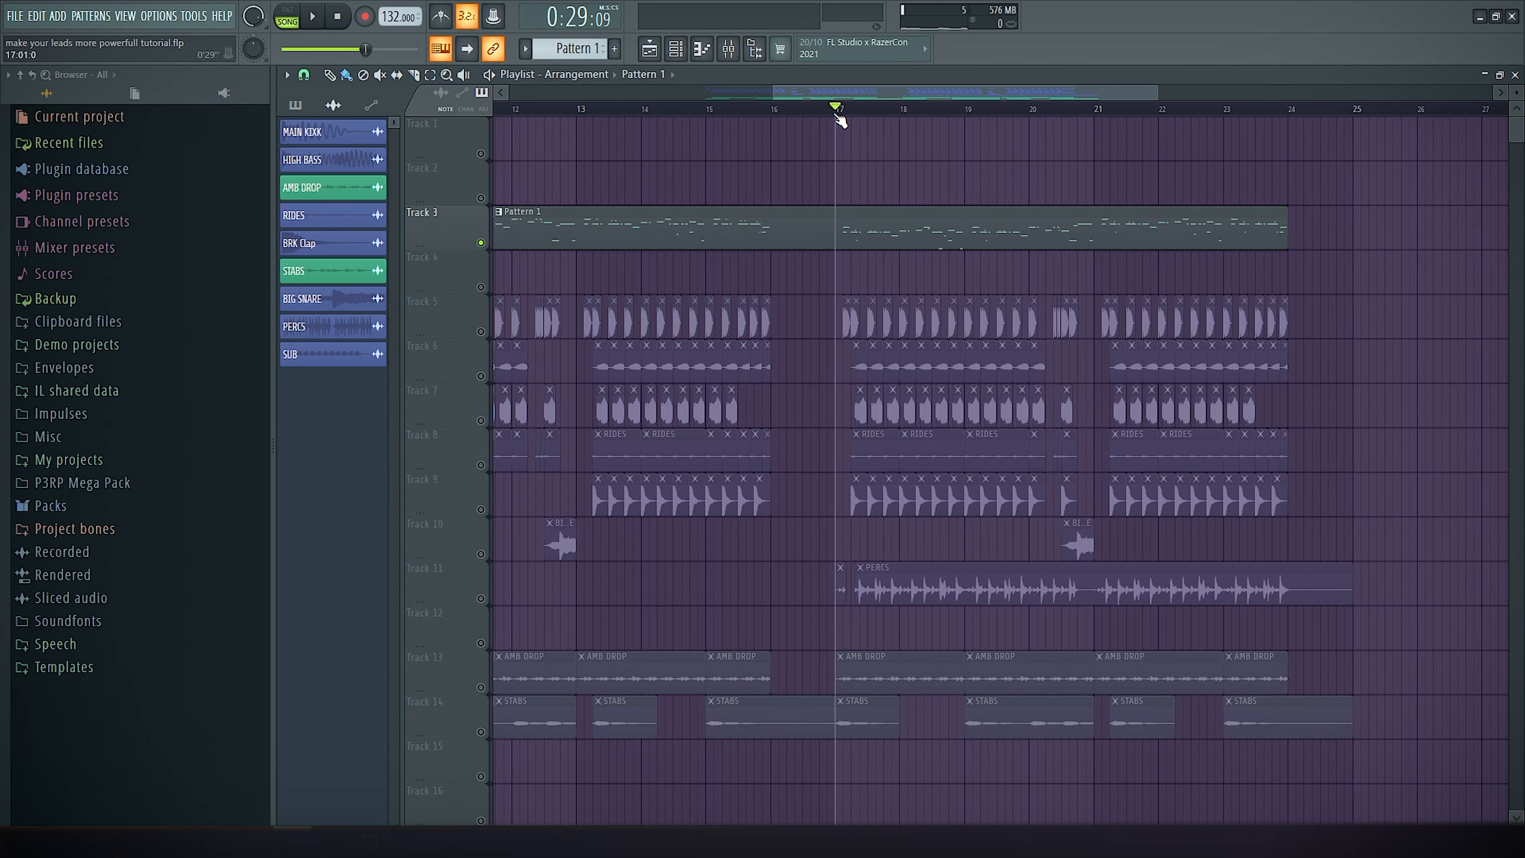
scroll(844, 168, "right", 1)
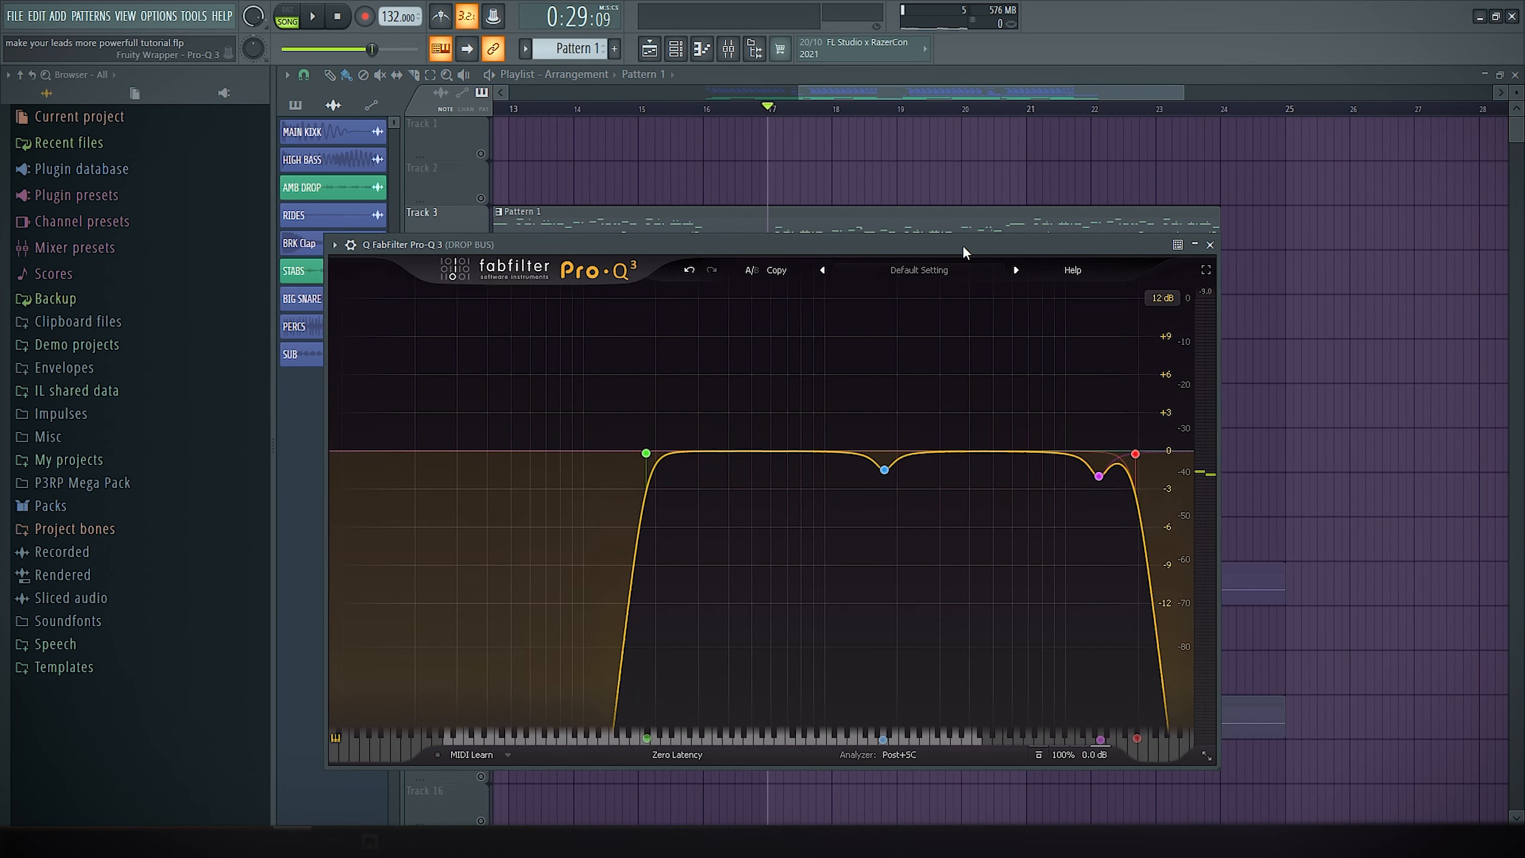
Solo the low cut band from bar 17, nudge its frequency to about 188 Hz, unsolo it and close Pro-Q 3
left_click_drag(962, 244, 1003, 230)
mouse_move(678, 375)
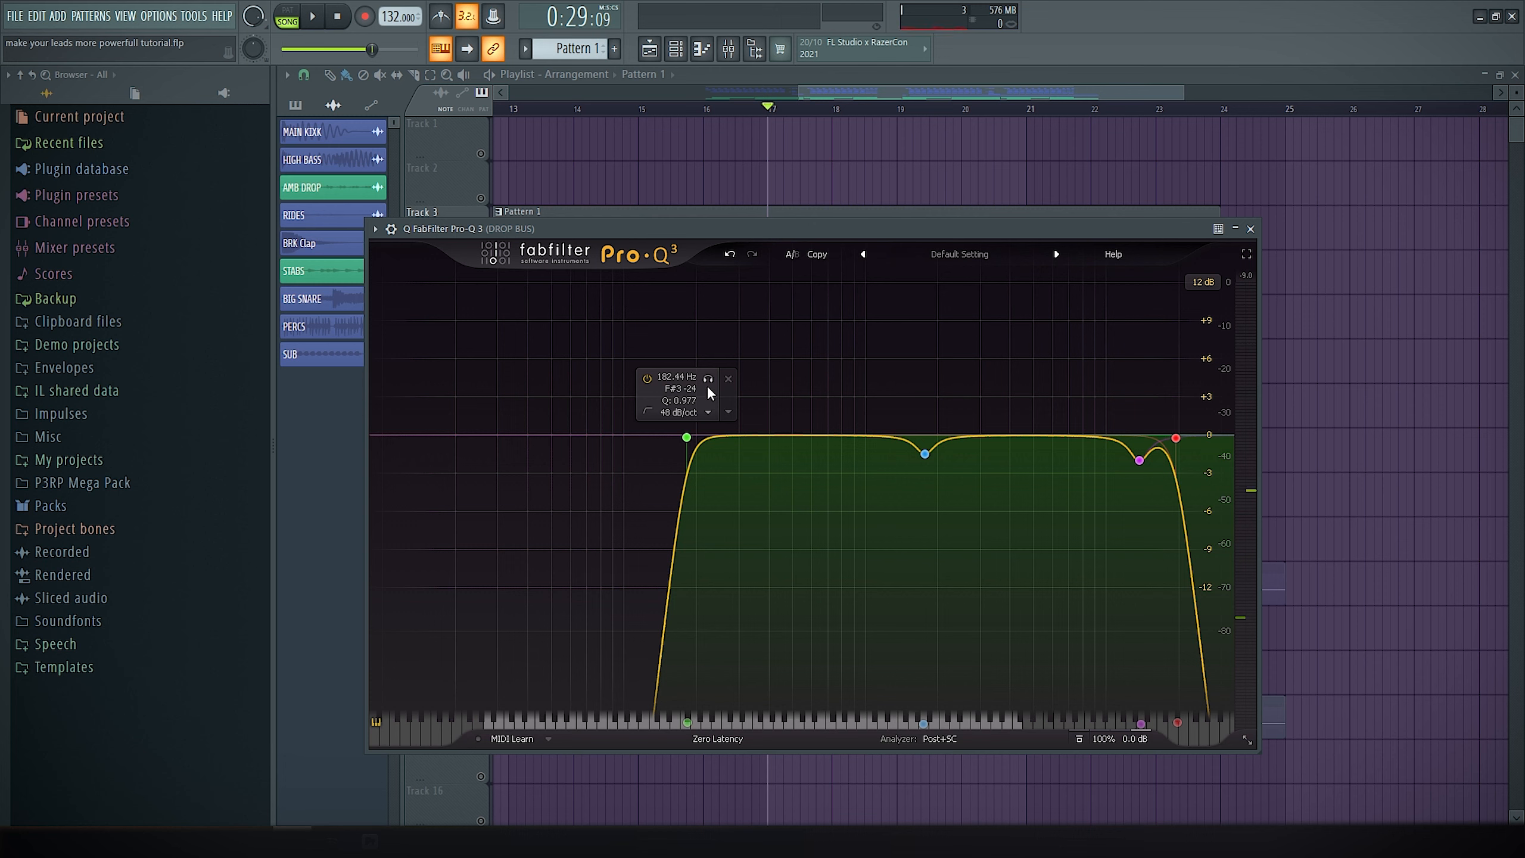
left_click(708, 378)
key("space")
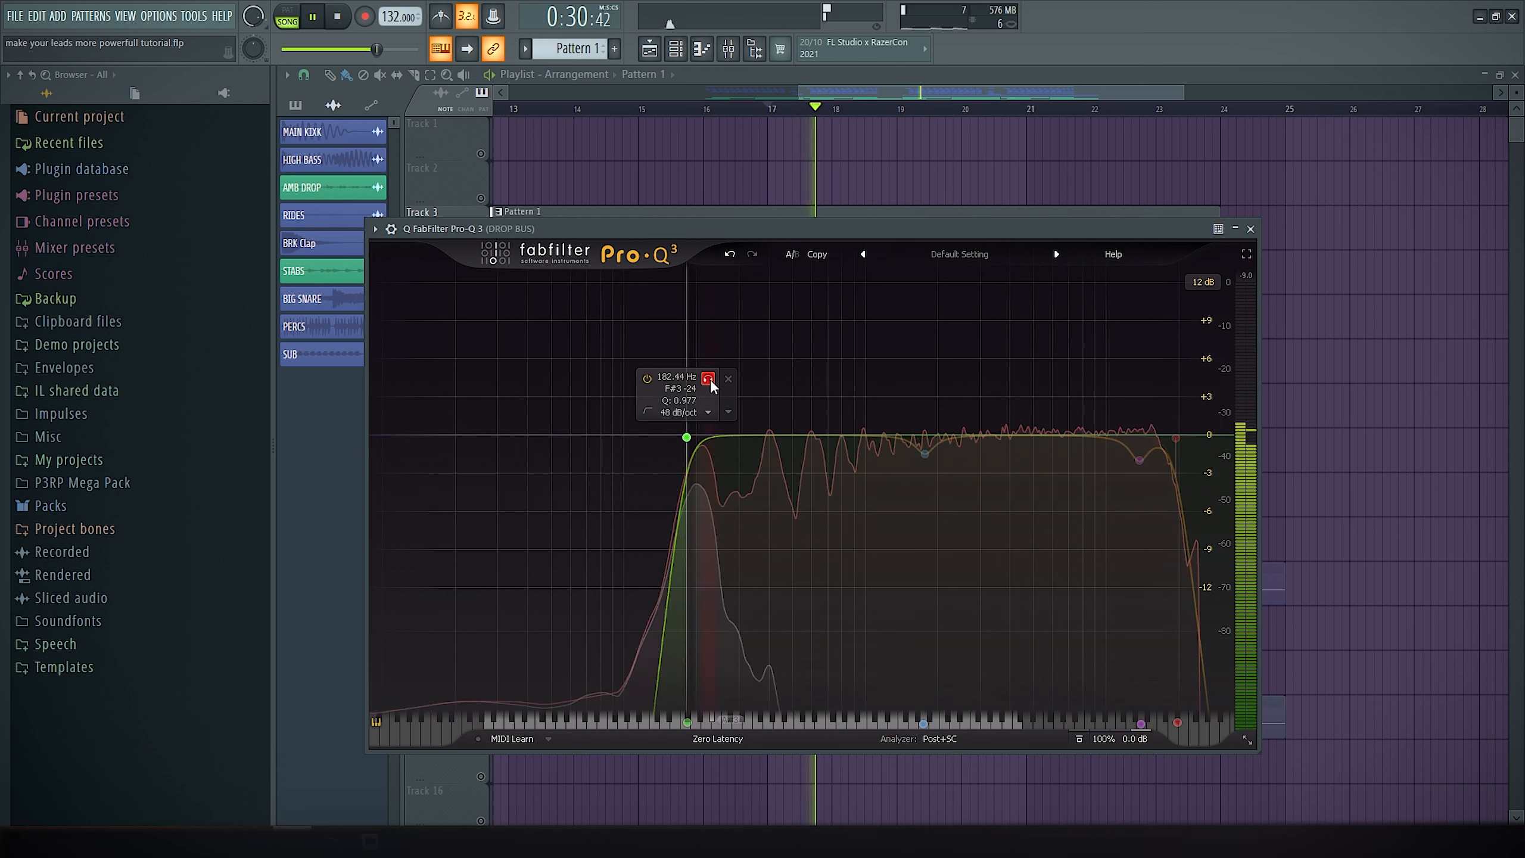
left_click_drag(708, 381, 714, 379)
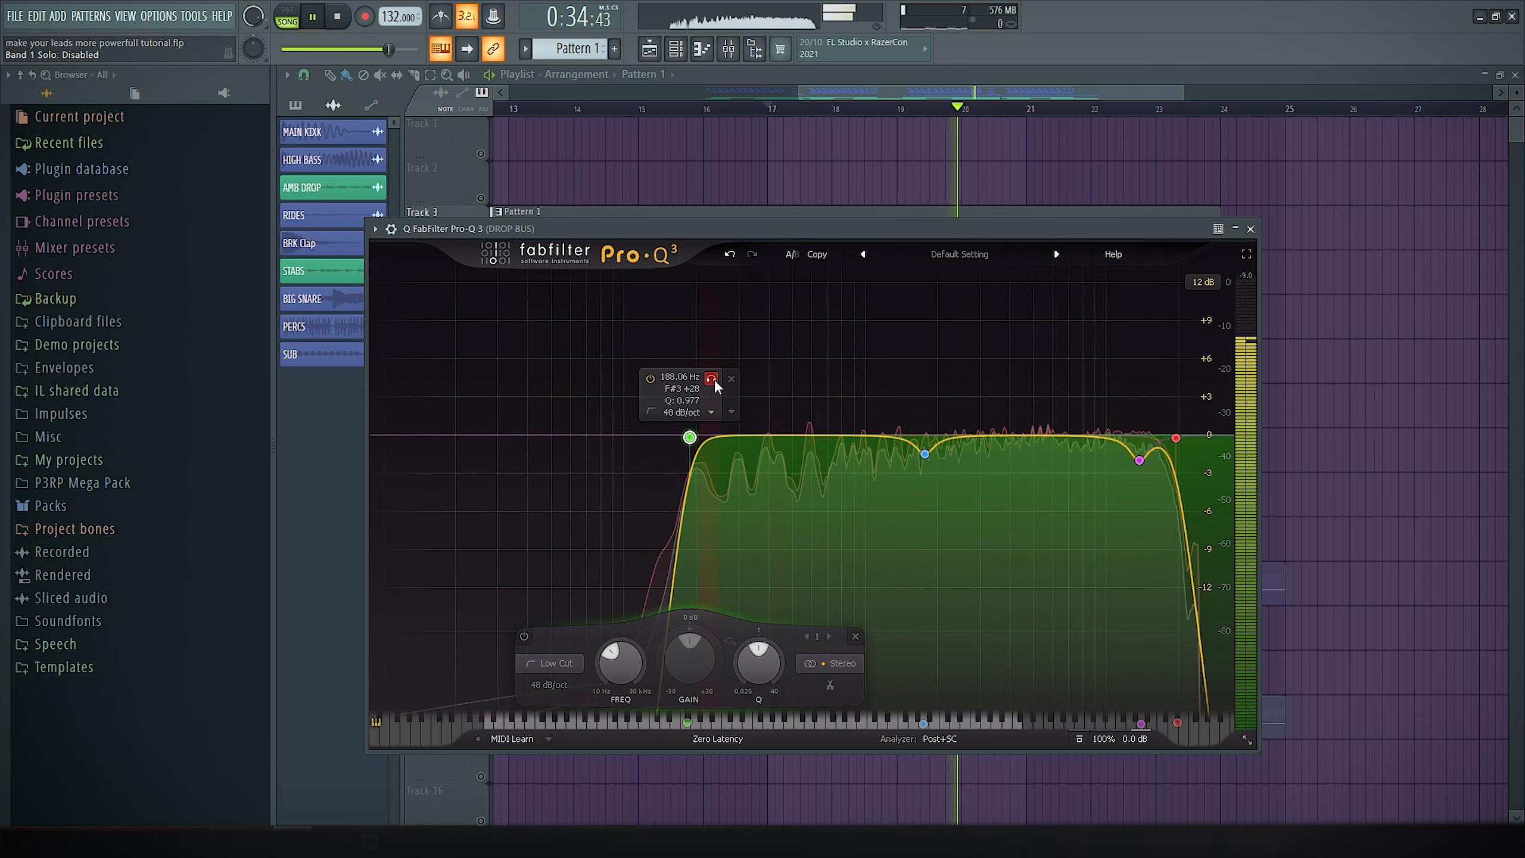
key("Escape")
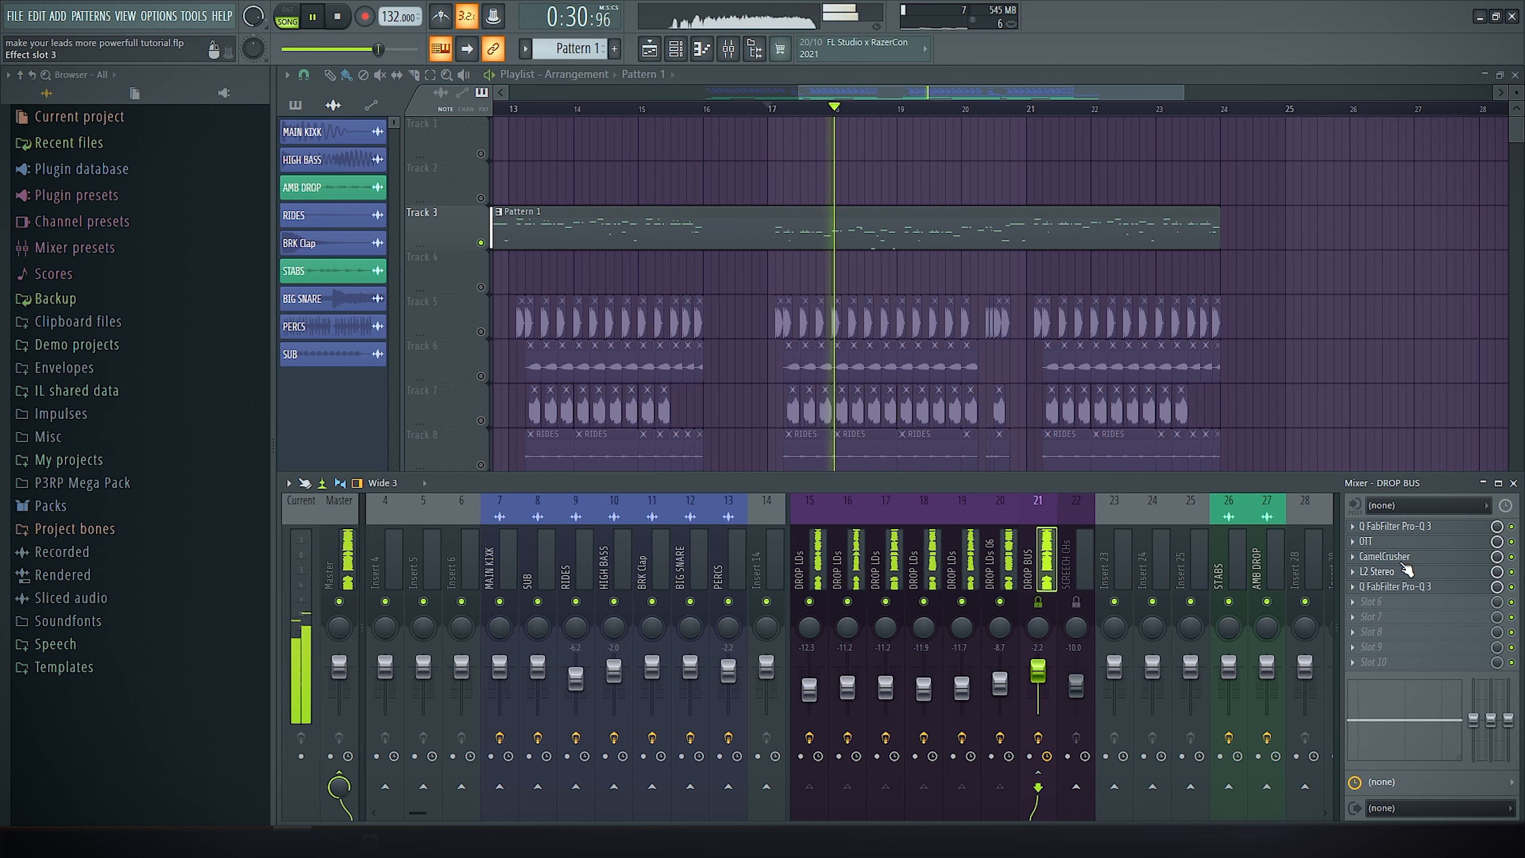
Stop playback and hide the mixer to reveal the full playlist
scroll(1366, 404, "down", 1)
key("space")
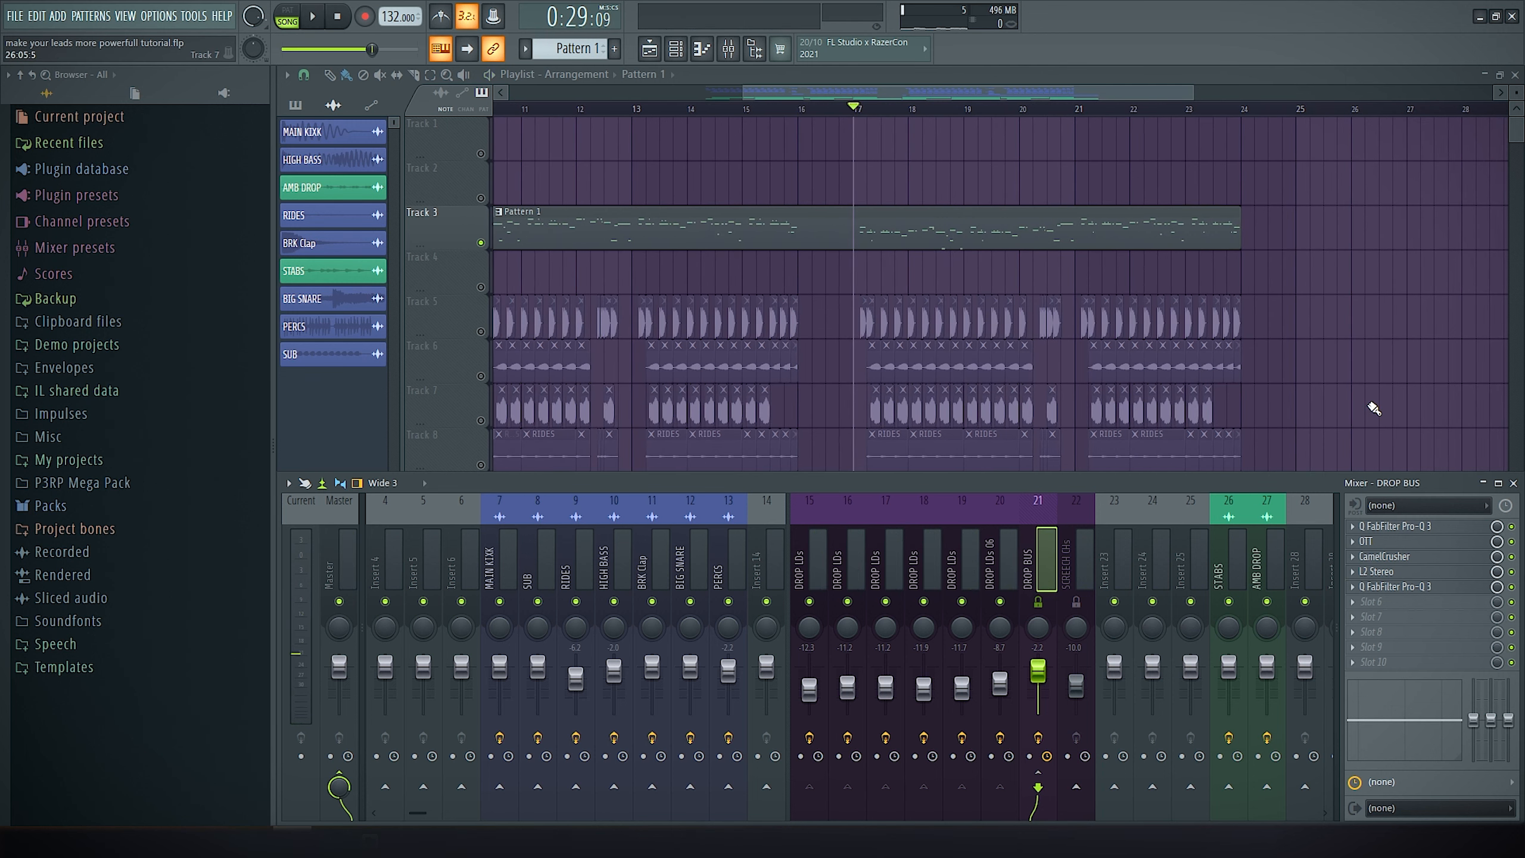
key("F9")
left_click_drag(1067, 354, 1348, 351)
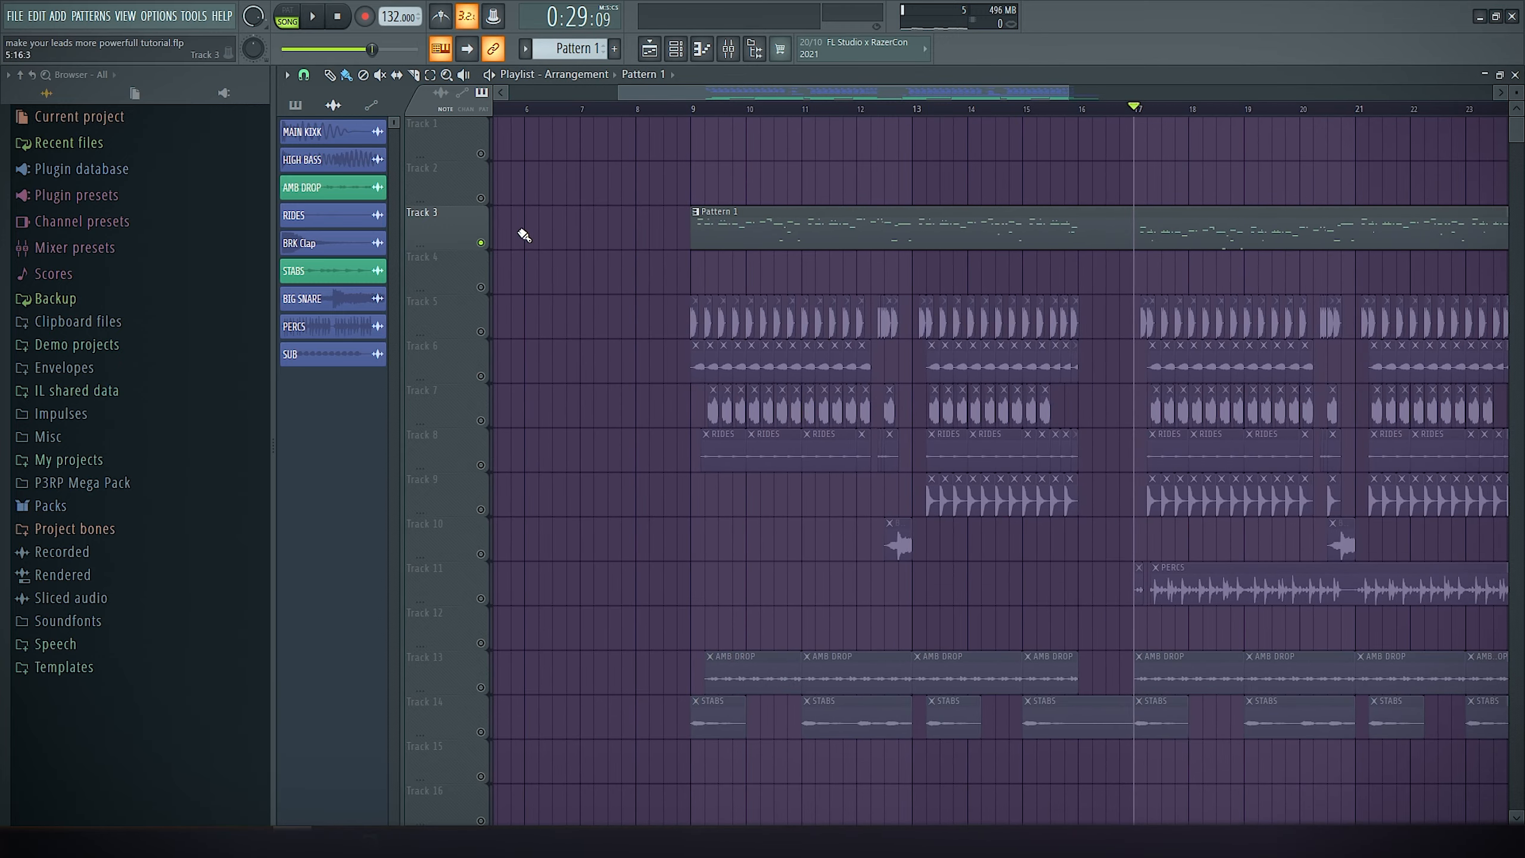
Unsolo Track 3 so every playlist track is active, and set the playback position to bar 9
right_click(484, 242)
scroll(609, 150, "down", 2)
left_click(669, 109)
left_click_drag(815, 177, 782, 177)
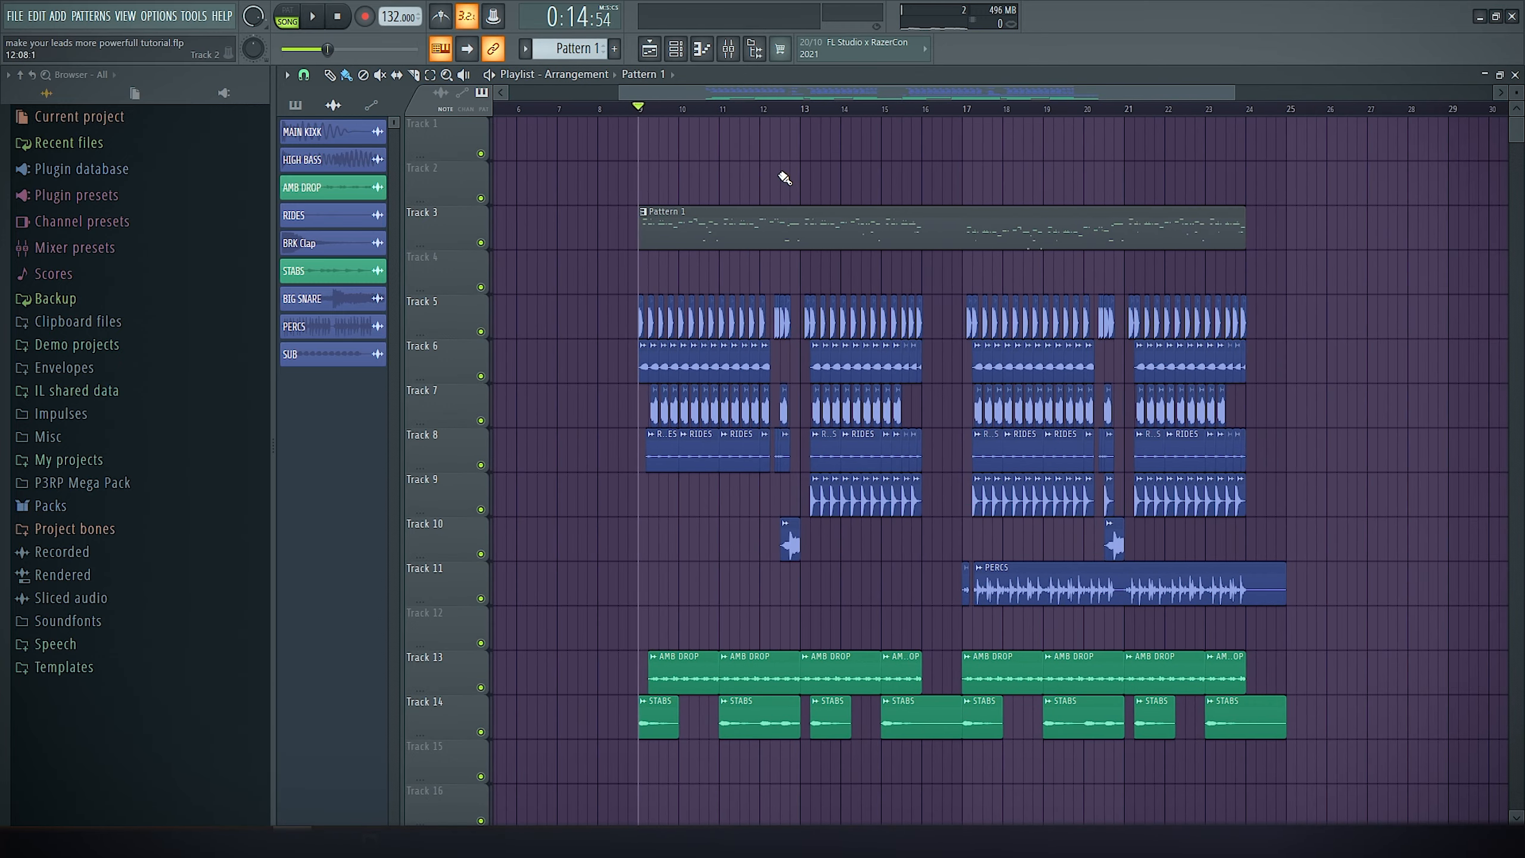
scroll(805, 179, "down", 1)
scroll(826, 182, "up", 1)
Show the mixer and select DROP LDs 06, followed by the DROP LDs track on insert 19
key("F9")
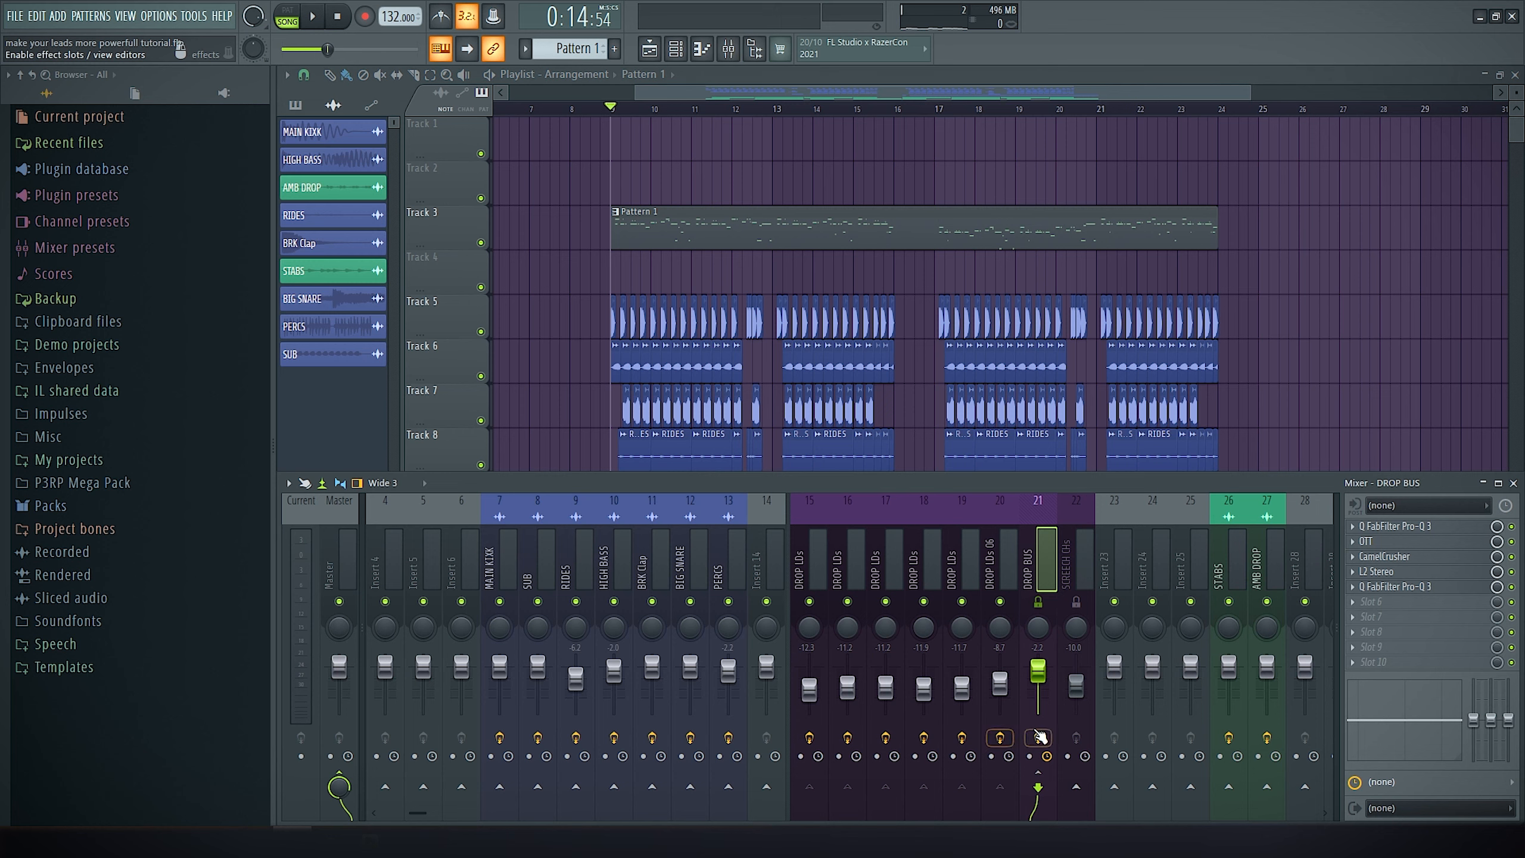
left_click(1004, 545)
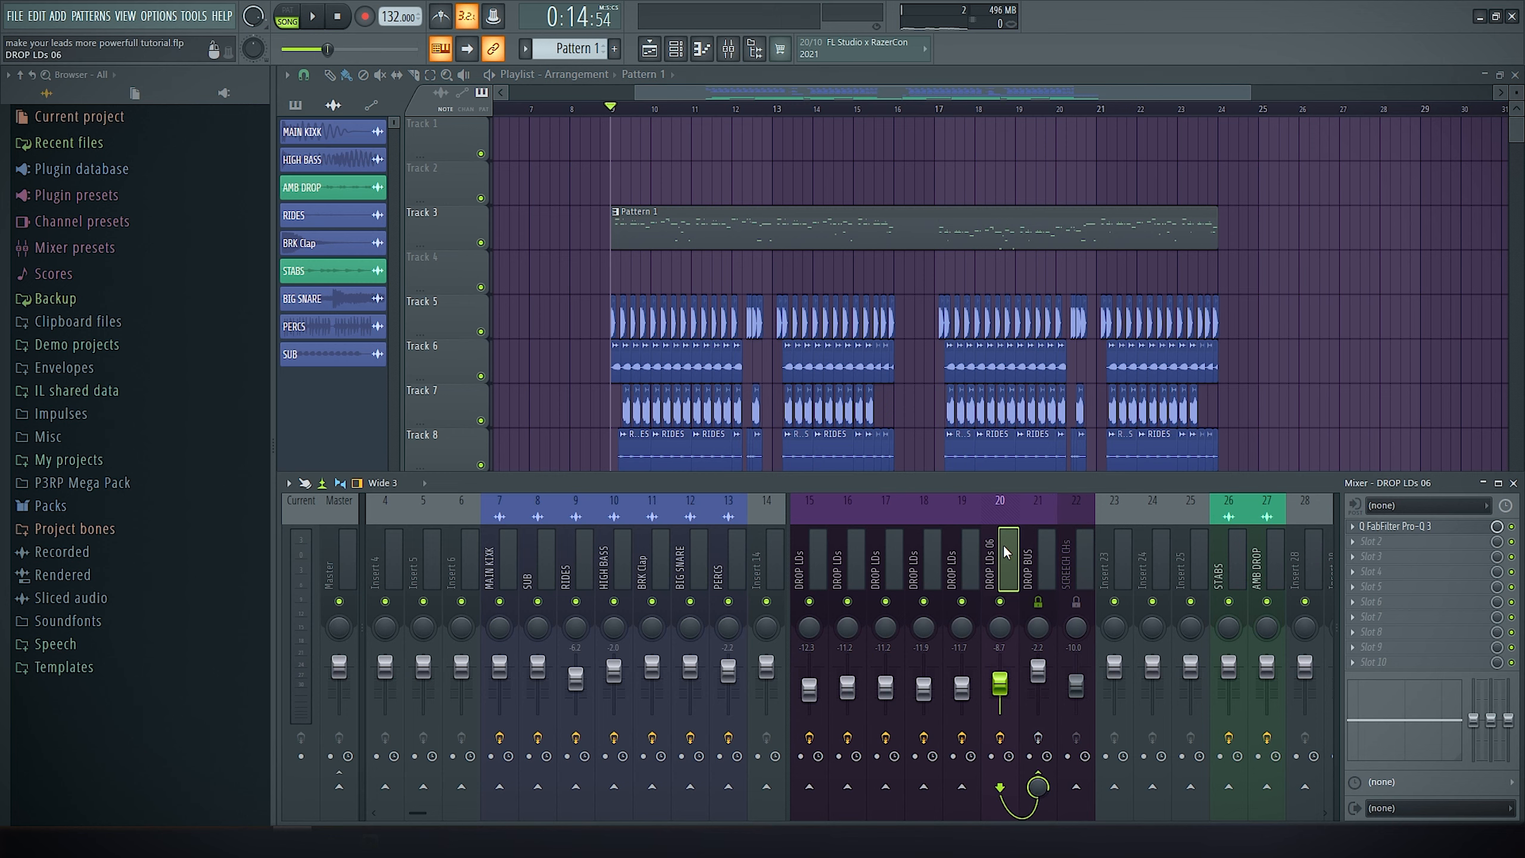
left_click(932, 551)
Hide the mixer, play the full arrangement from bar 9 to hear the leads in context, and stop playback
key("F9")
scroll(1277, 313, "down", 1)
key("space")
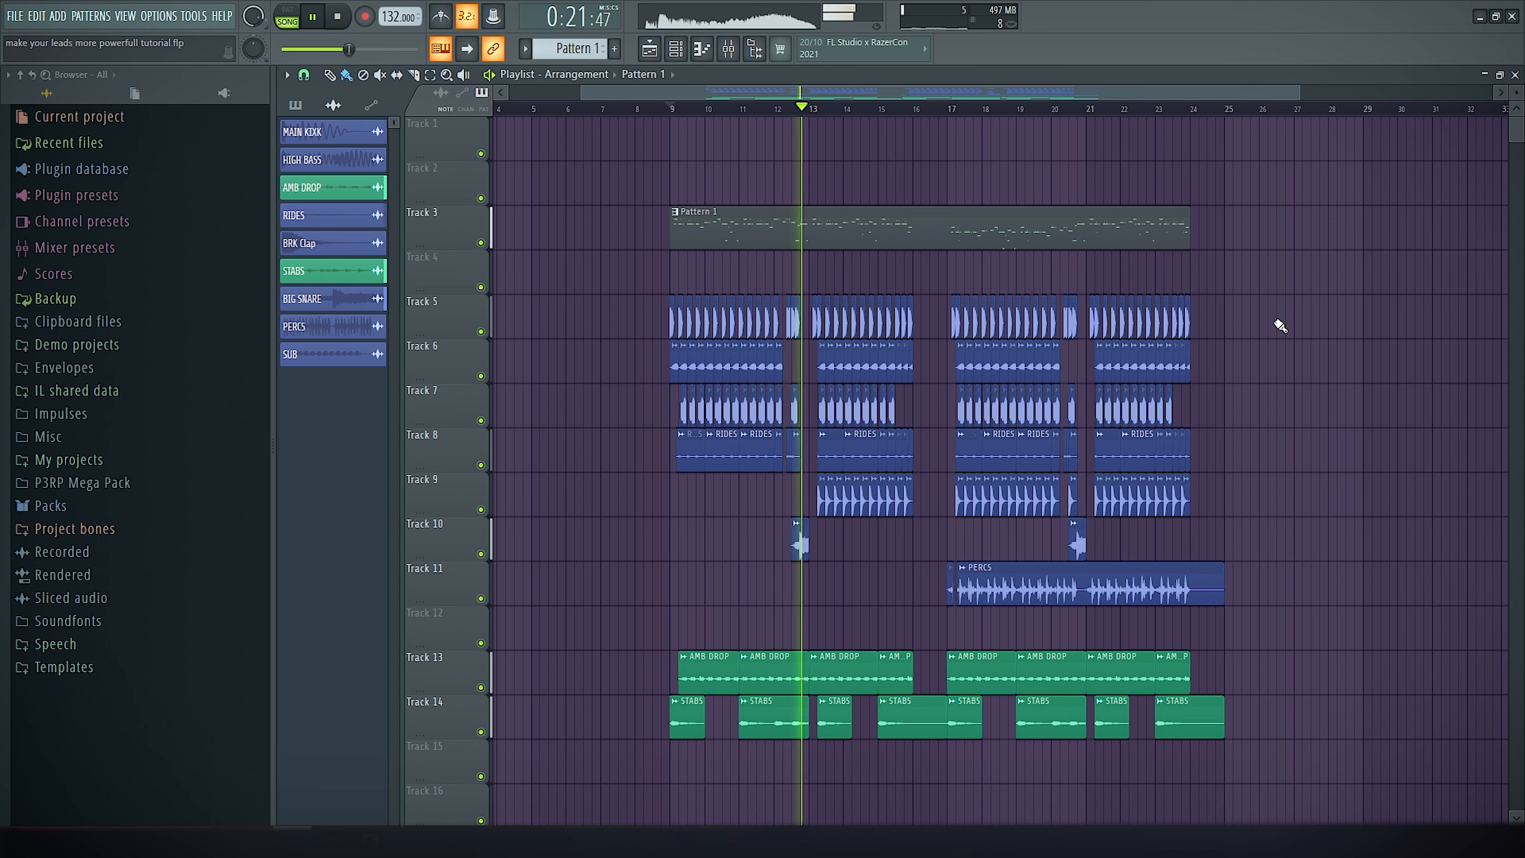
key("space")
Show the mixer again and select the DROP BUS track on insert 21
key("F9")
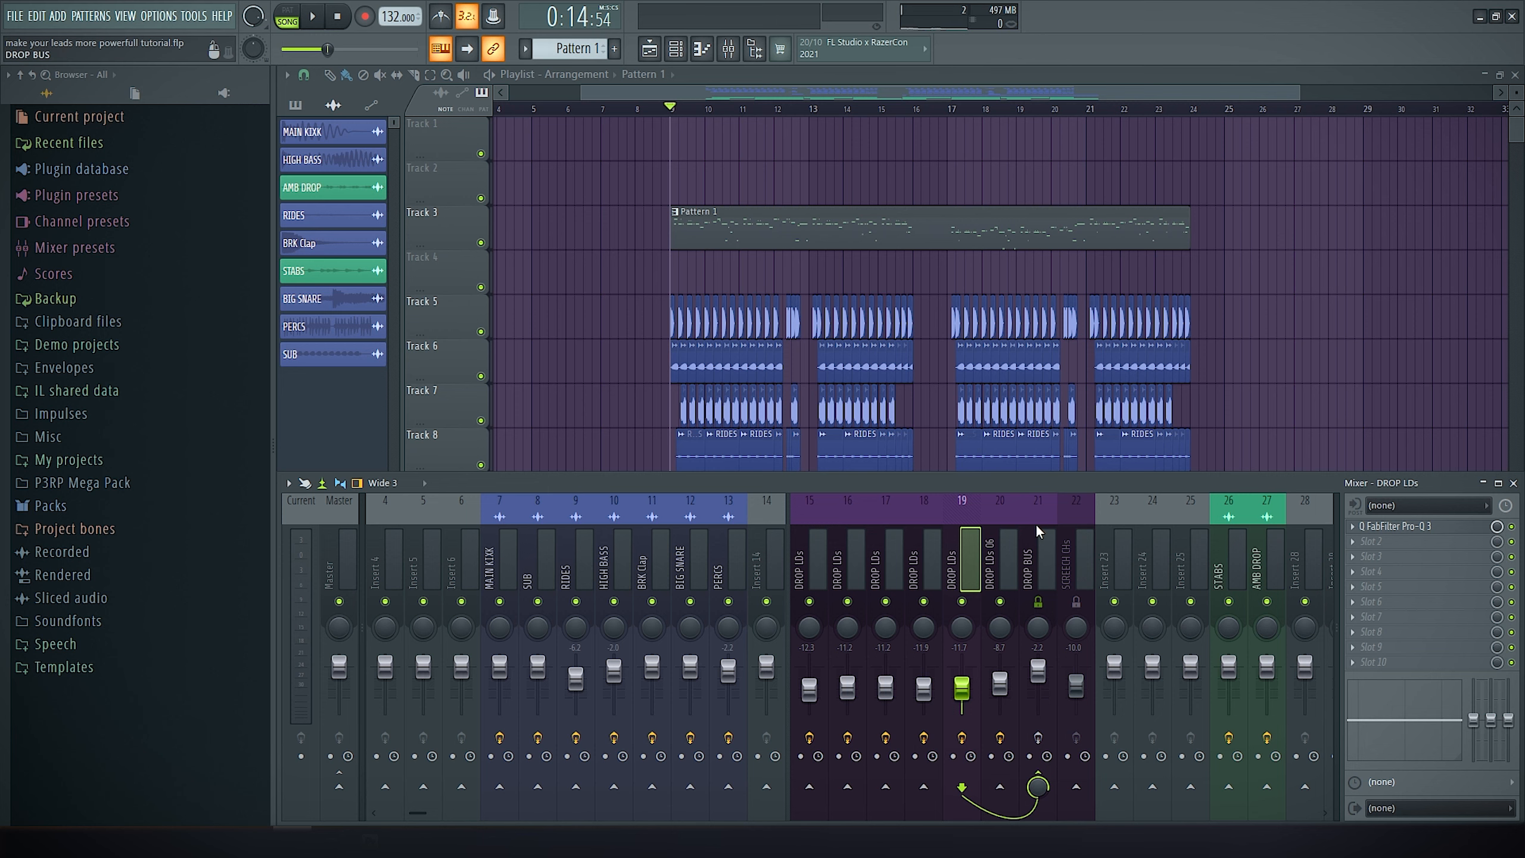
scroll(1035, 525, "right", 3)
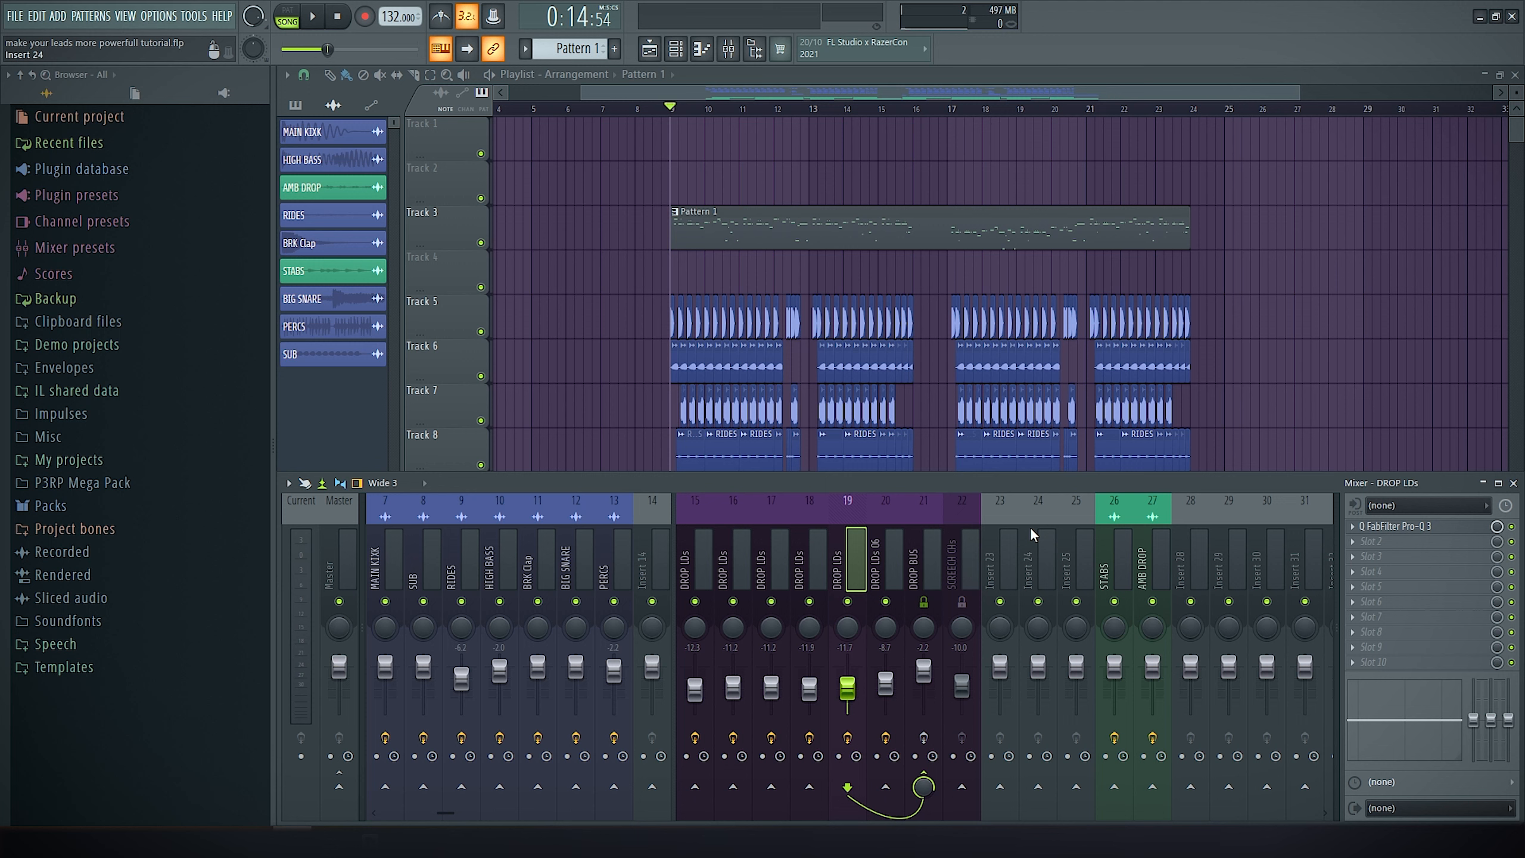
left_click(919, 559)
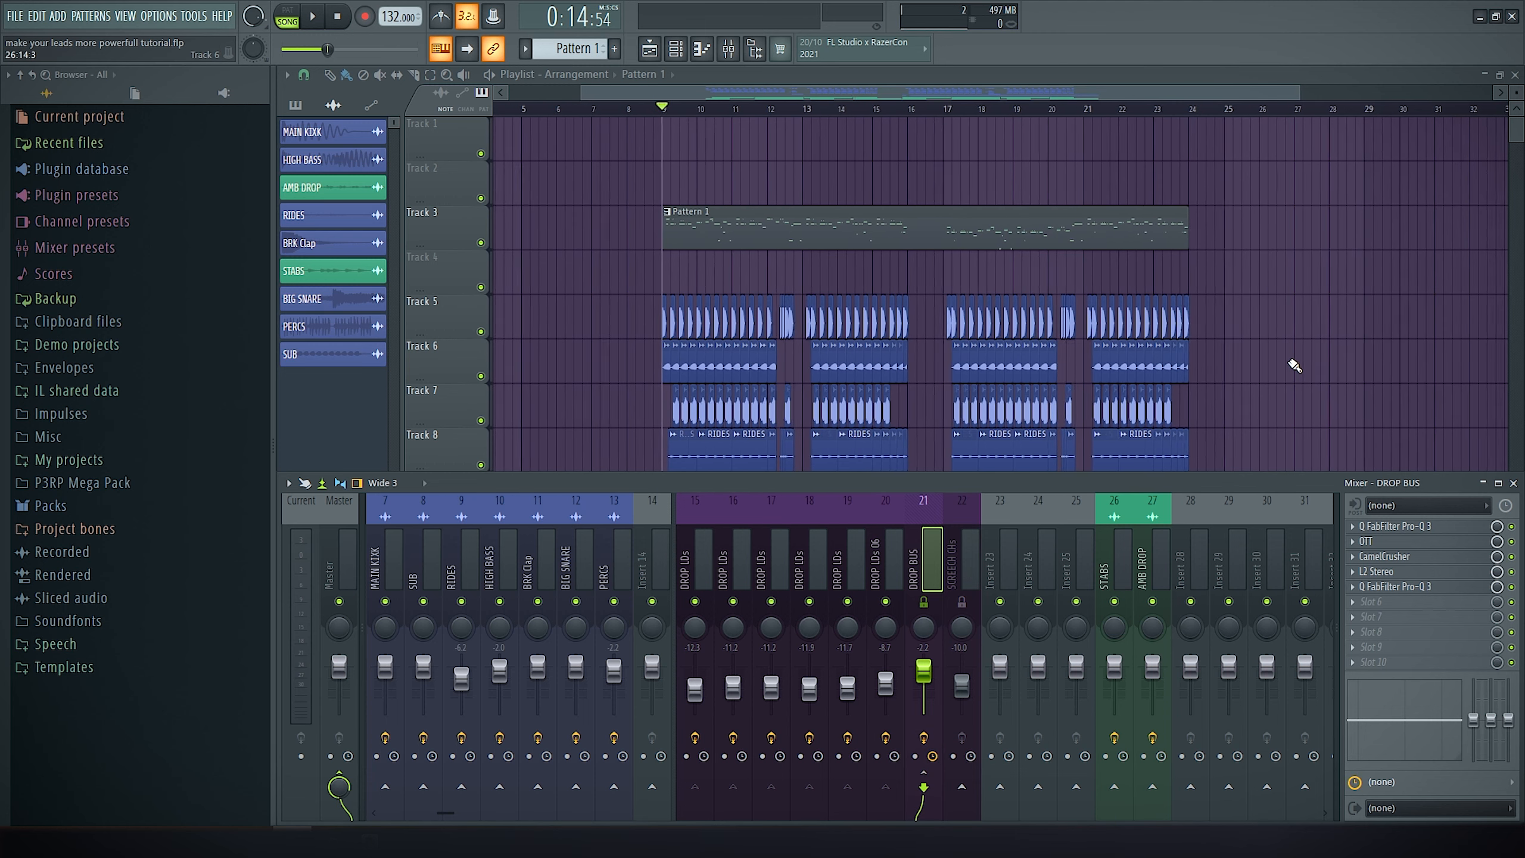
Start playback from bar 9 with the mixer hidden and save the project
key("space")
key("F9")
key("ctrl+s")
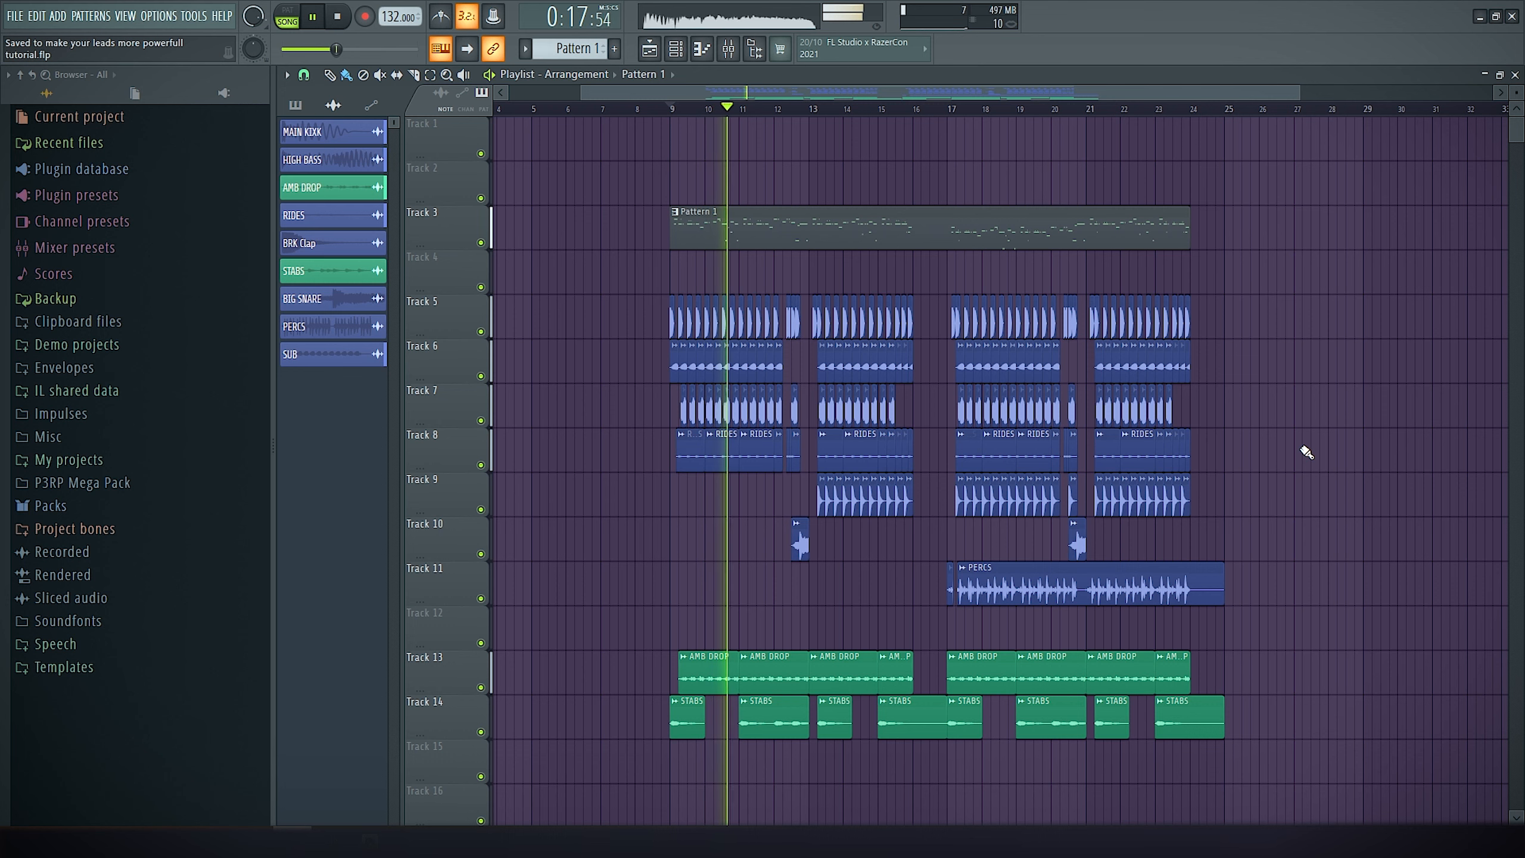
Bring back the mixer during playback and open the last Pro-Q 3 in the DROP BUS effect chain
key("F9")
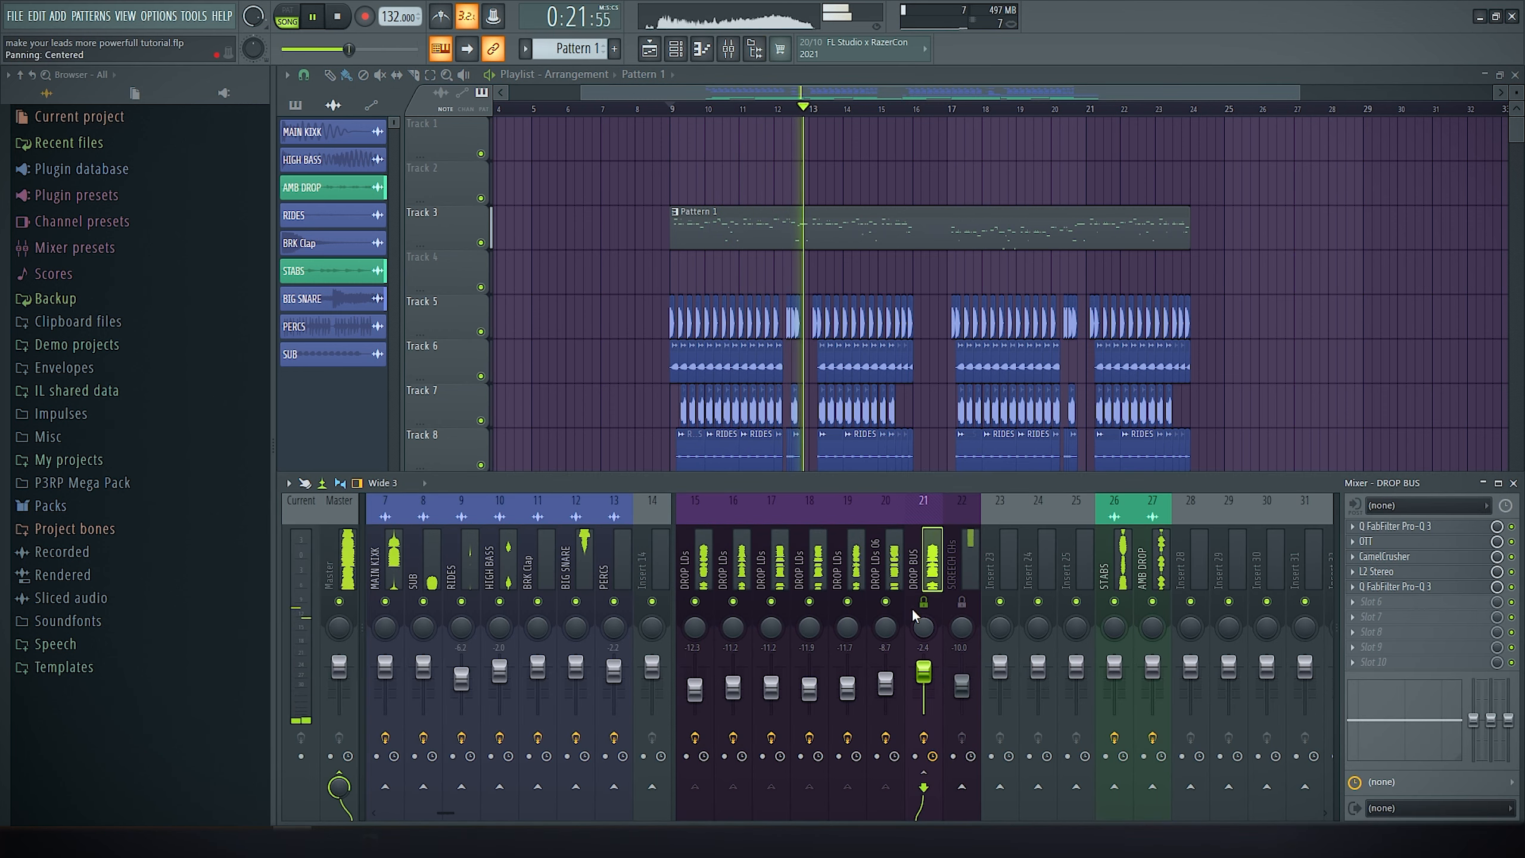
left_click(896, 565)
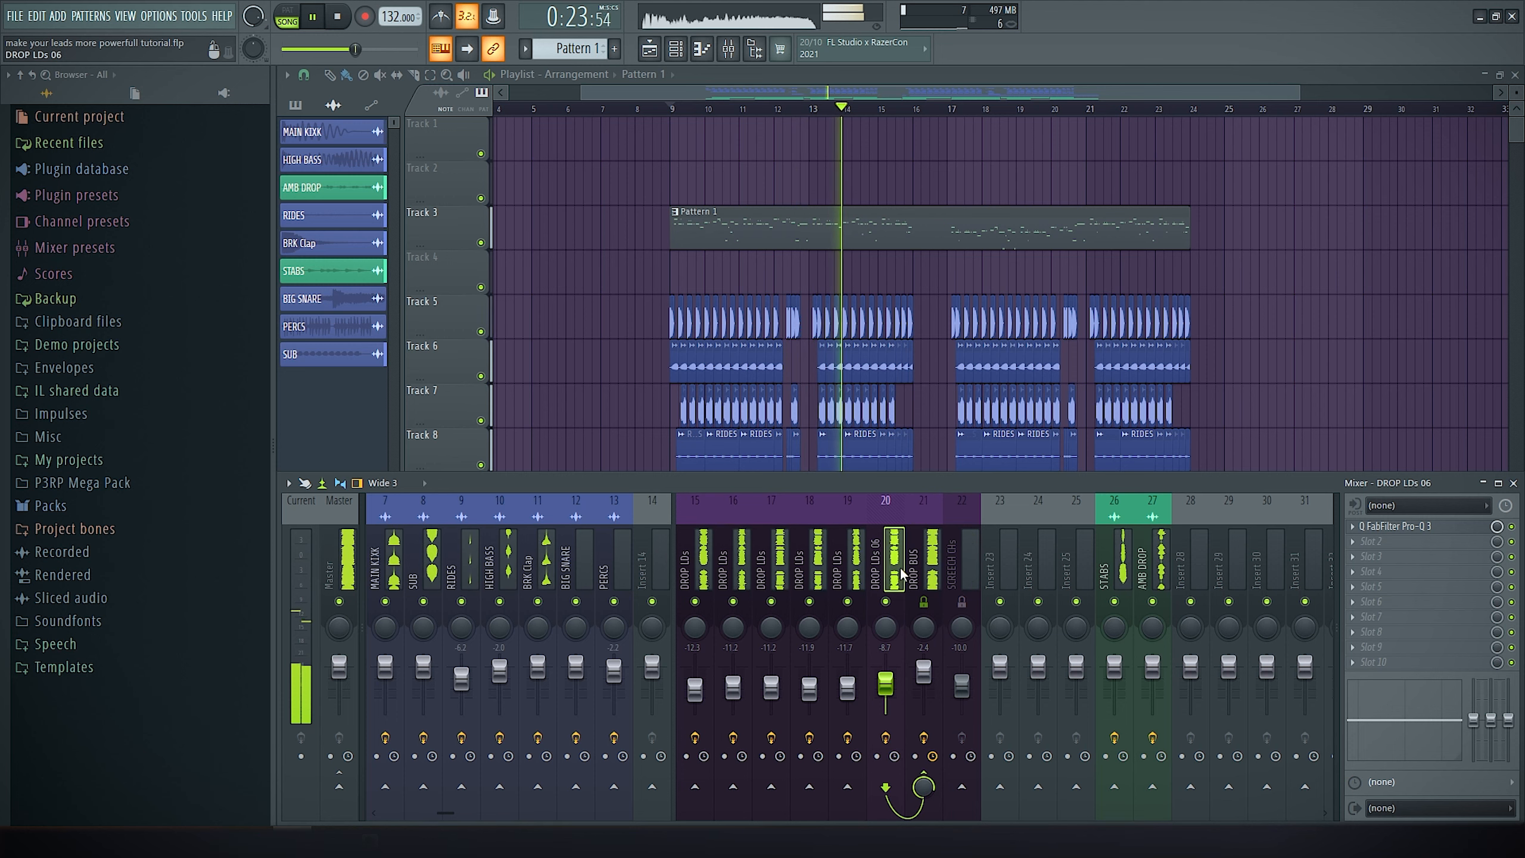
left_click(919, 557)
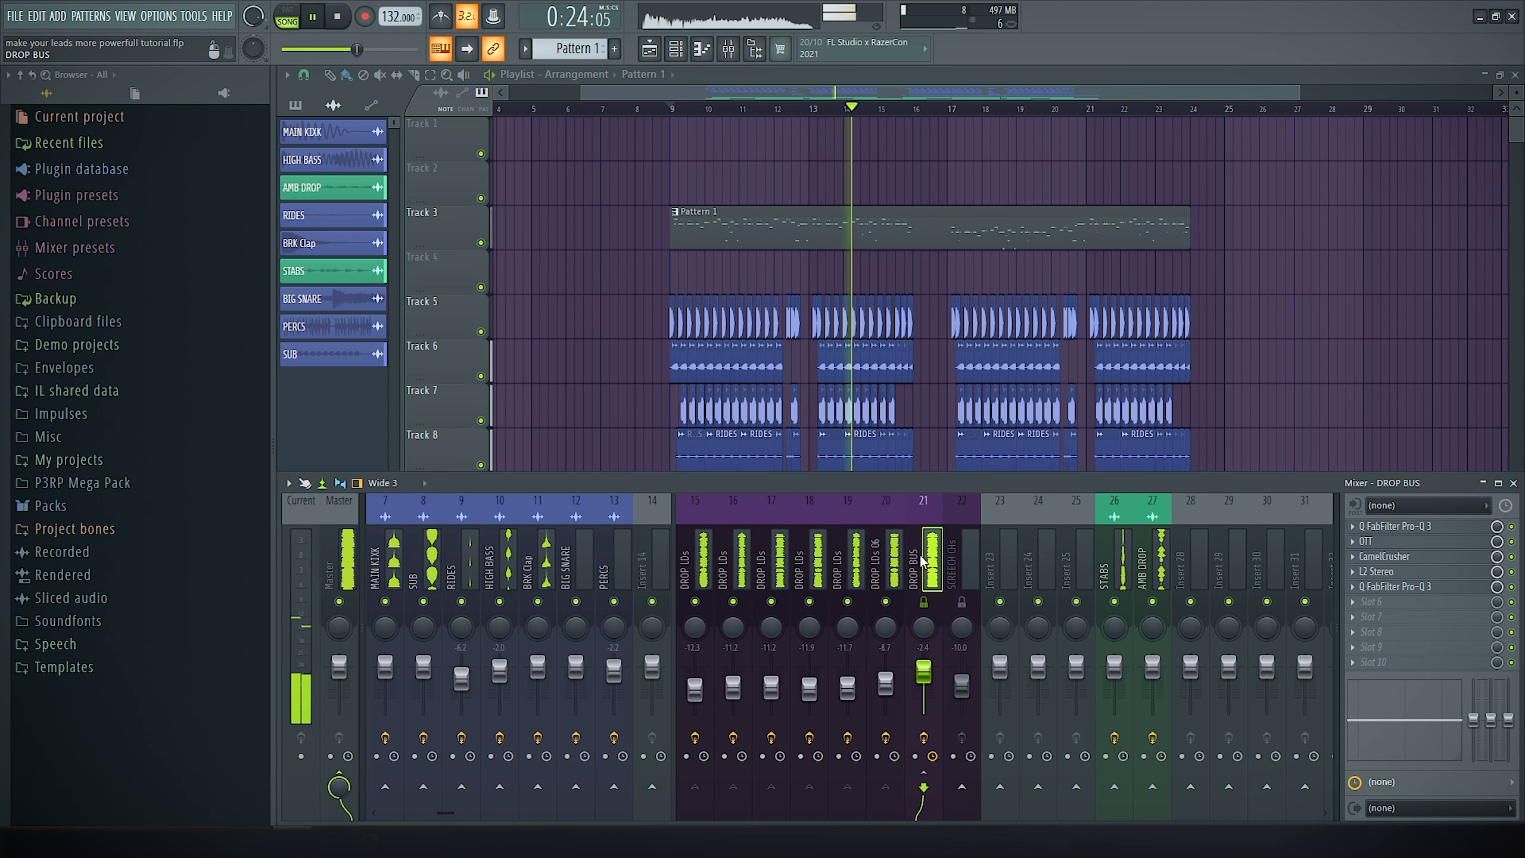
left_click(1405, 587)
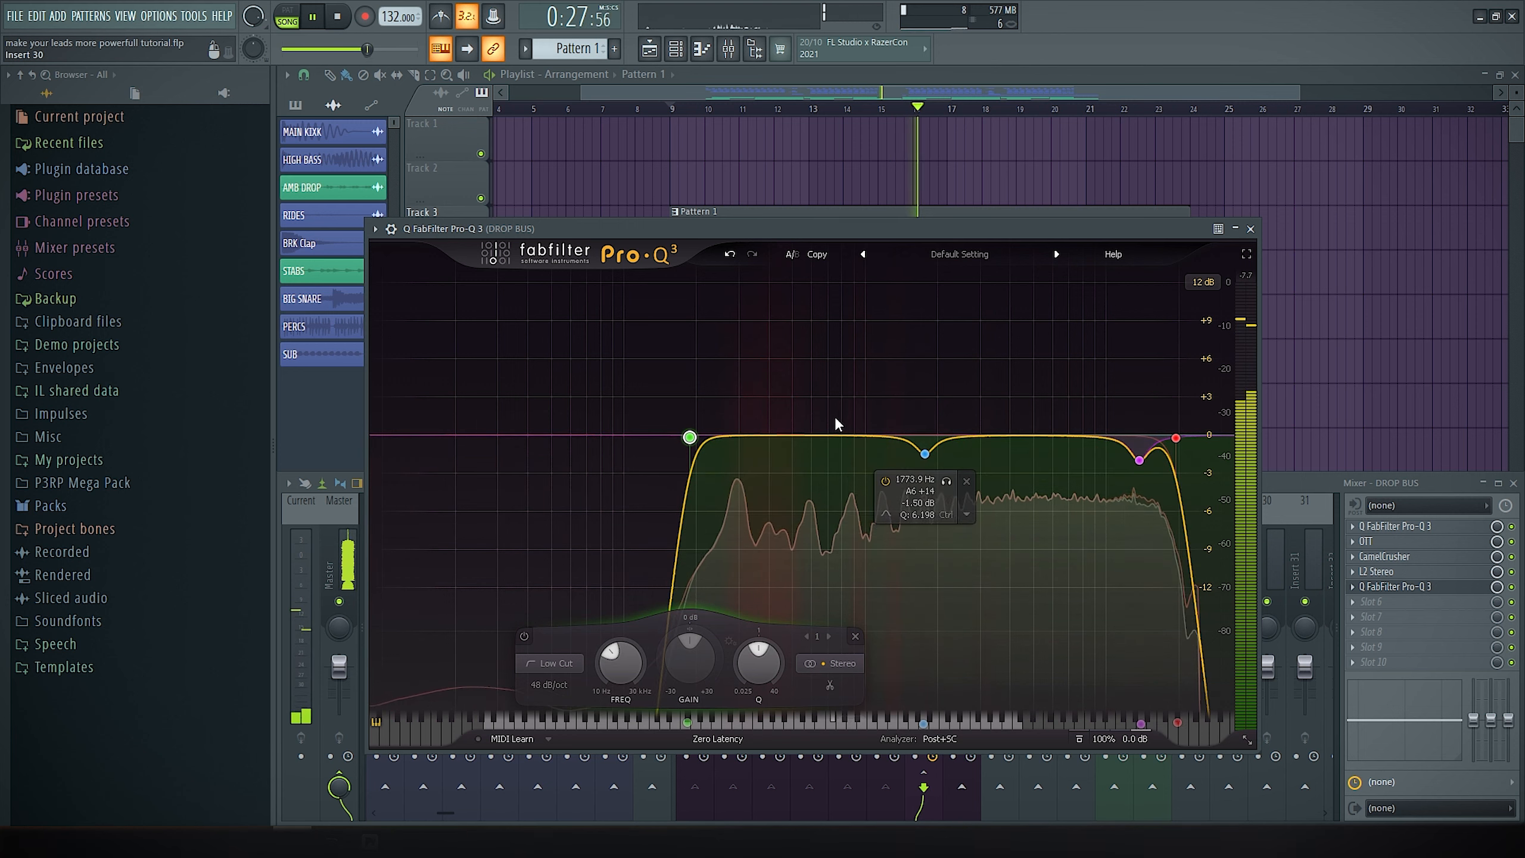
Add a bell cut at about 392 Hz with -1.00 dB gain and a Q of about 4.2, and close Pro-Q 3 and the mixer
left_click(779, 445)
scroll(778, 443, "up", 3)
left_click(798, 471)
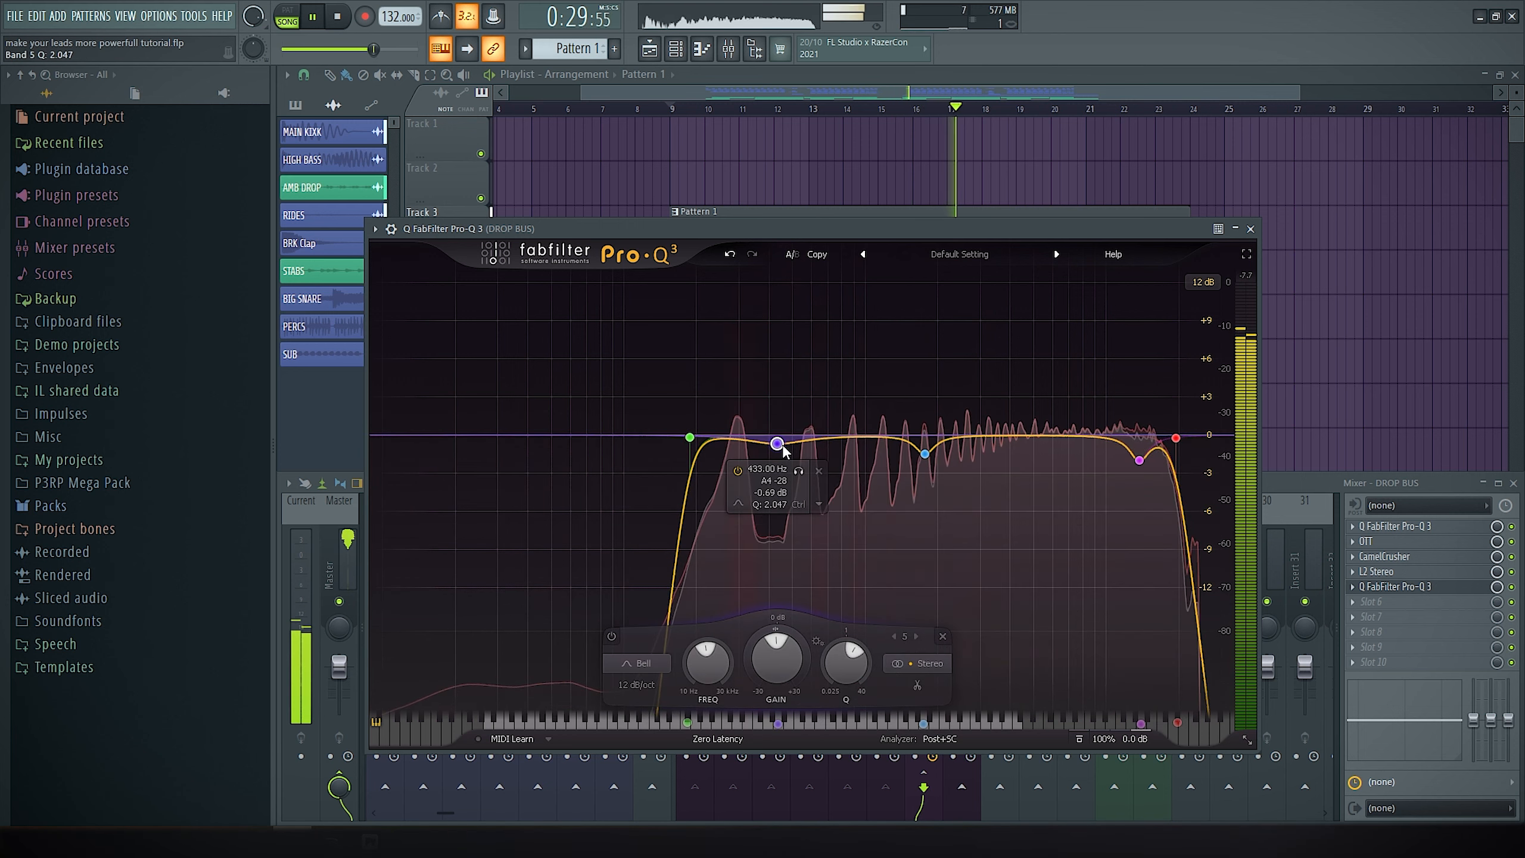
left_click_drag(800, 474, 769, 450)
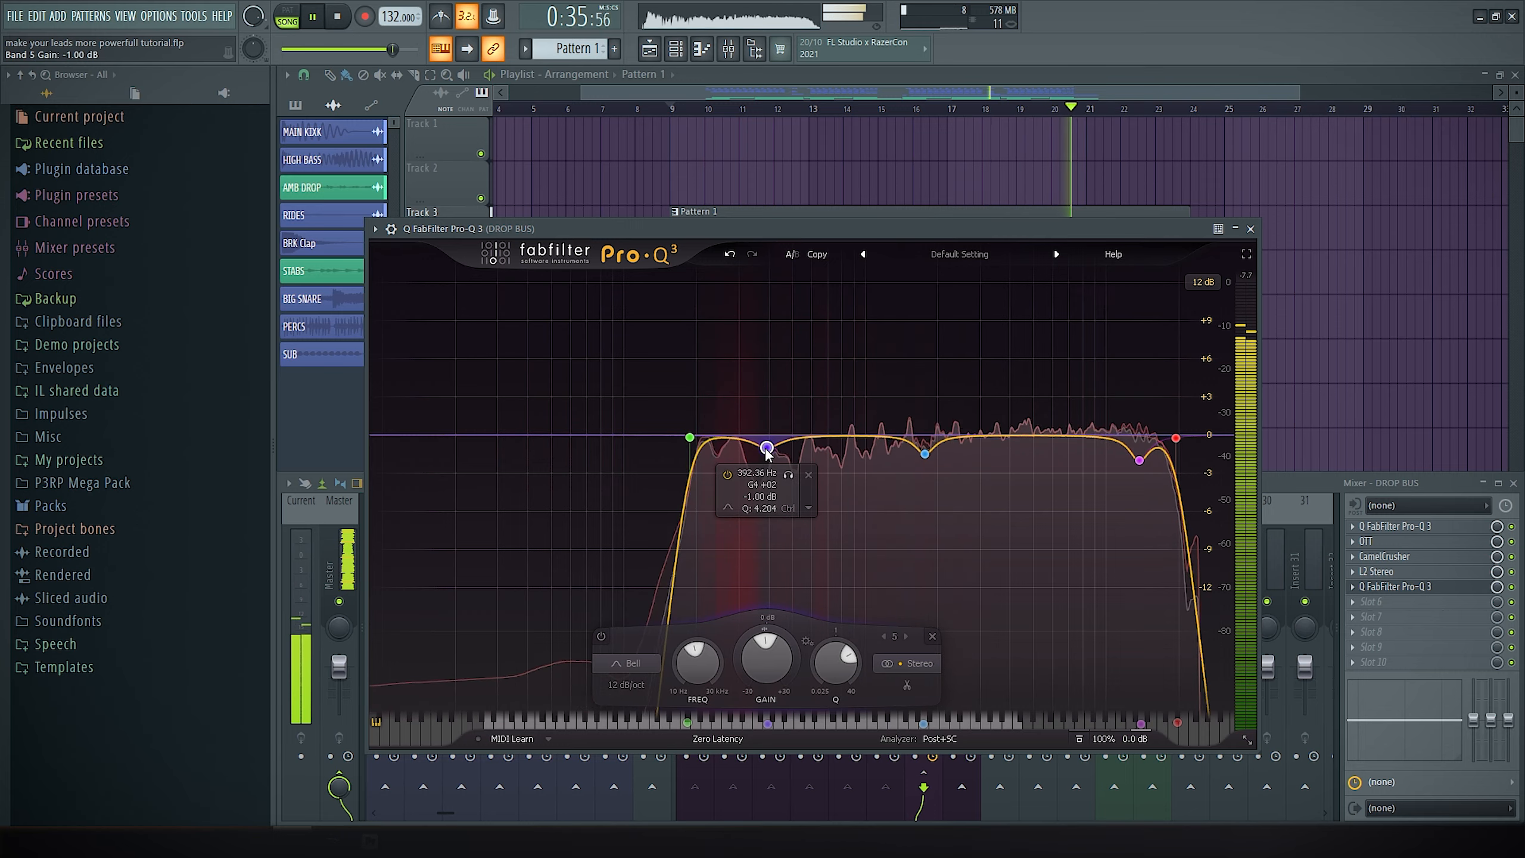
key("Escape")
key("Escape")
scroll(1246, 434, "up", 2)
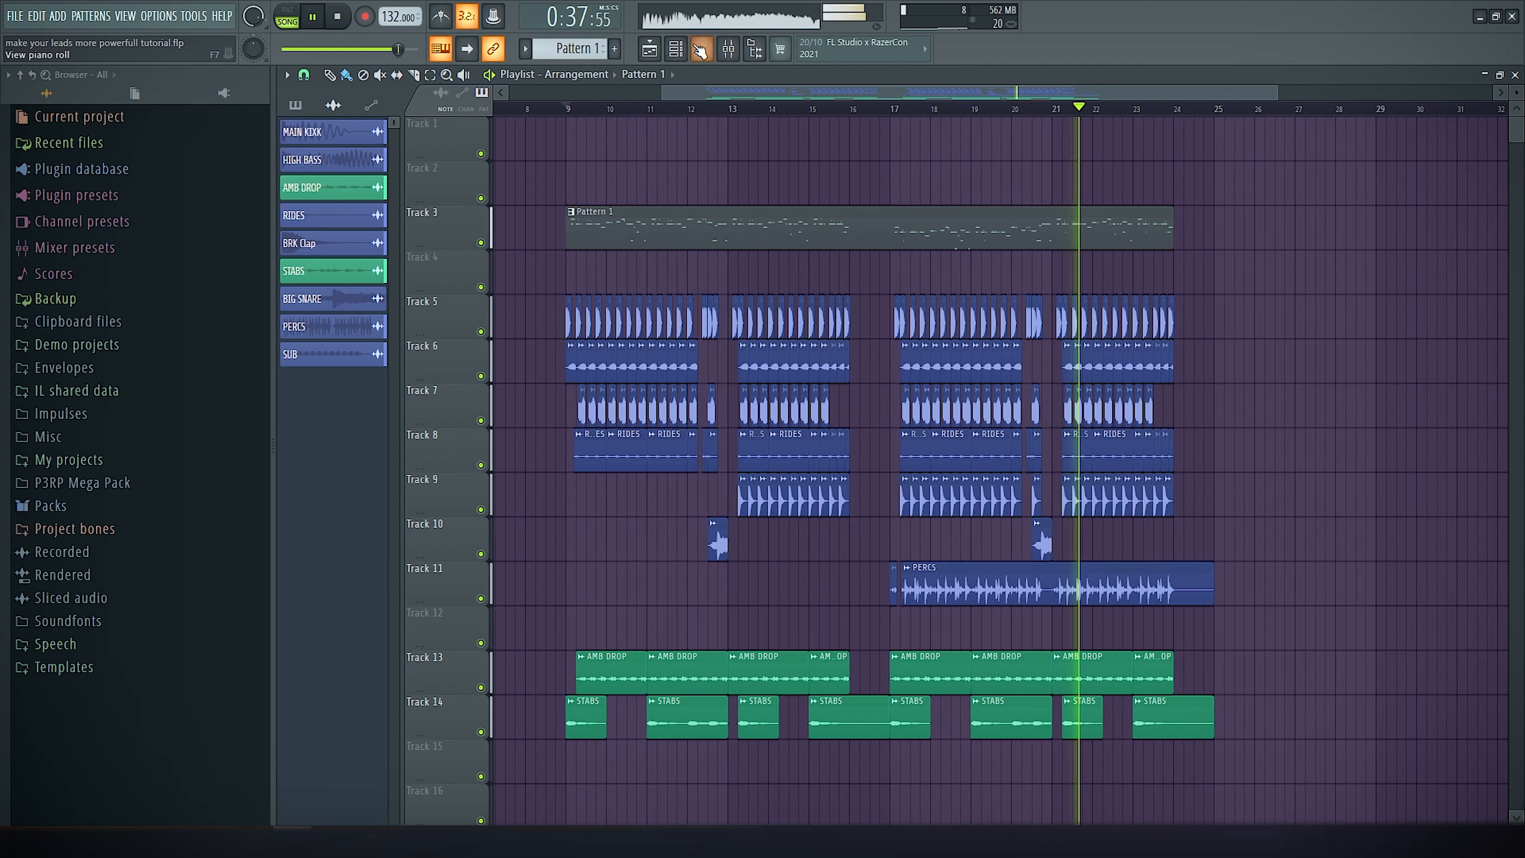
Show the mixer and select the SCREECH CHs track on insert 22
key("F9")
left_click(964, 559)
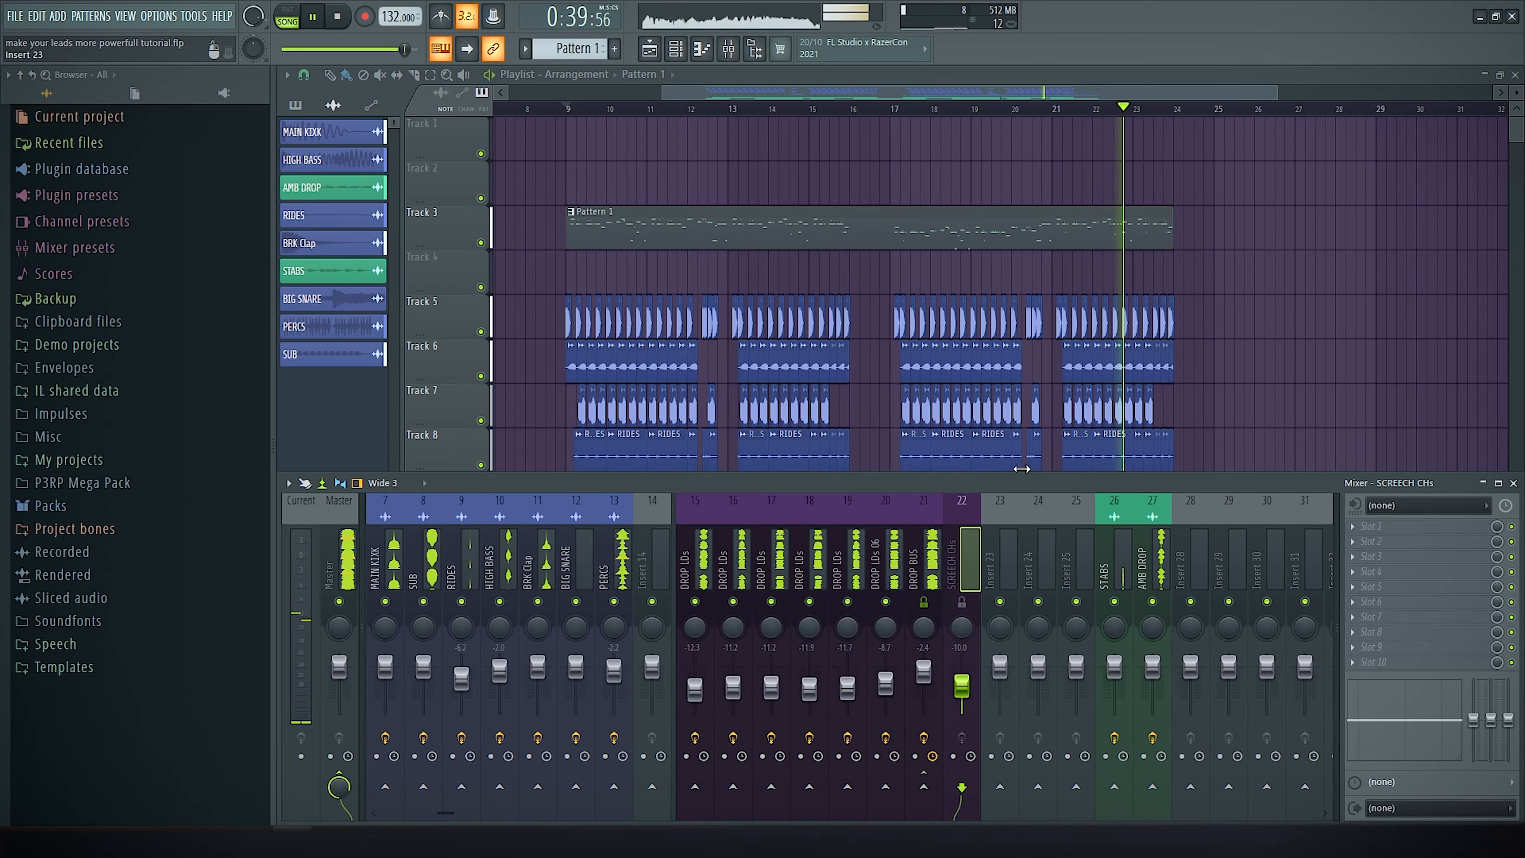
scroll(1265, 384, "down", 1)
Hide the mixer, save the project and stop playback
key("F9")
key("ctrl+s")
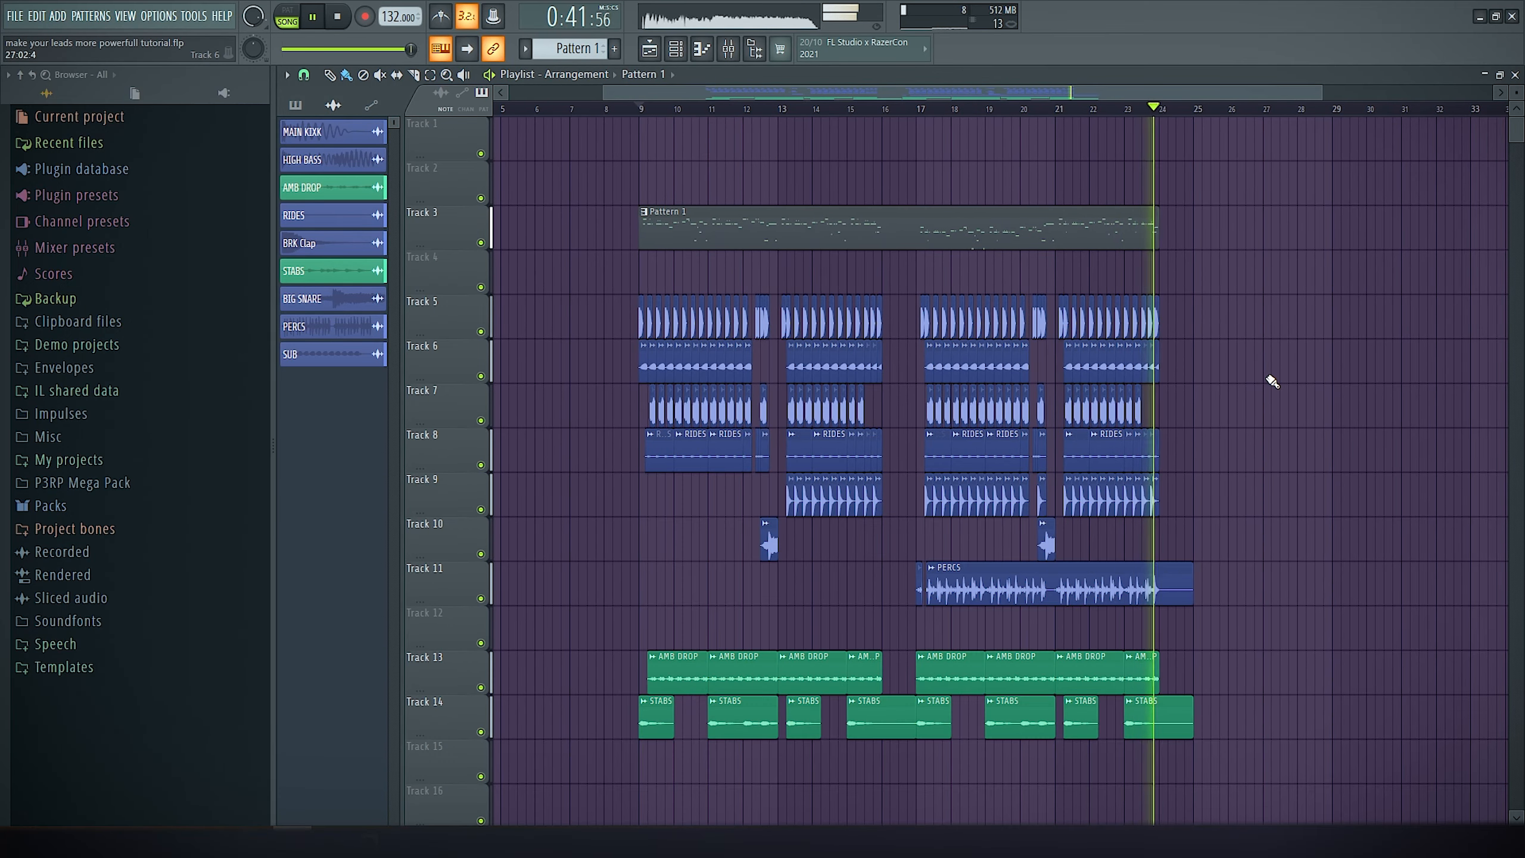
key("space")
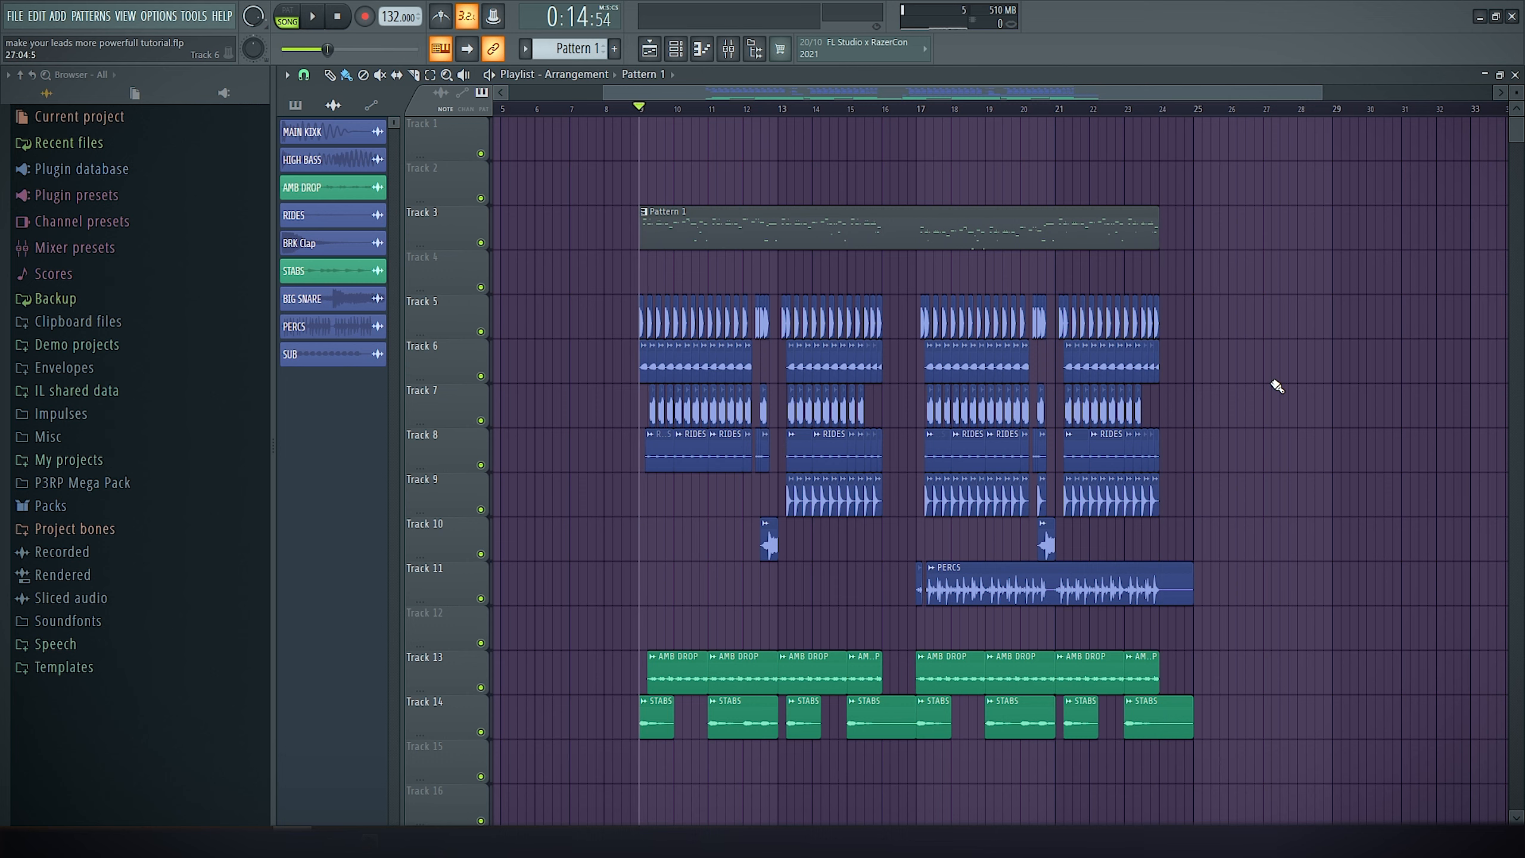